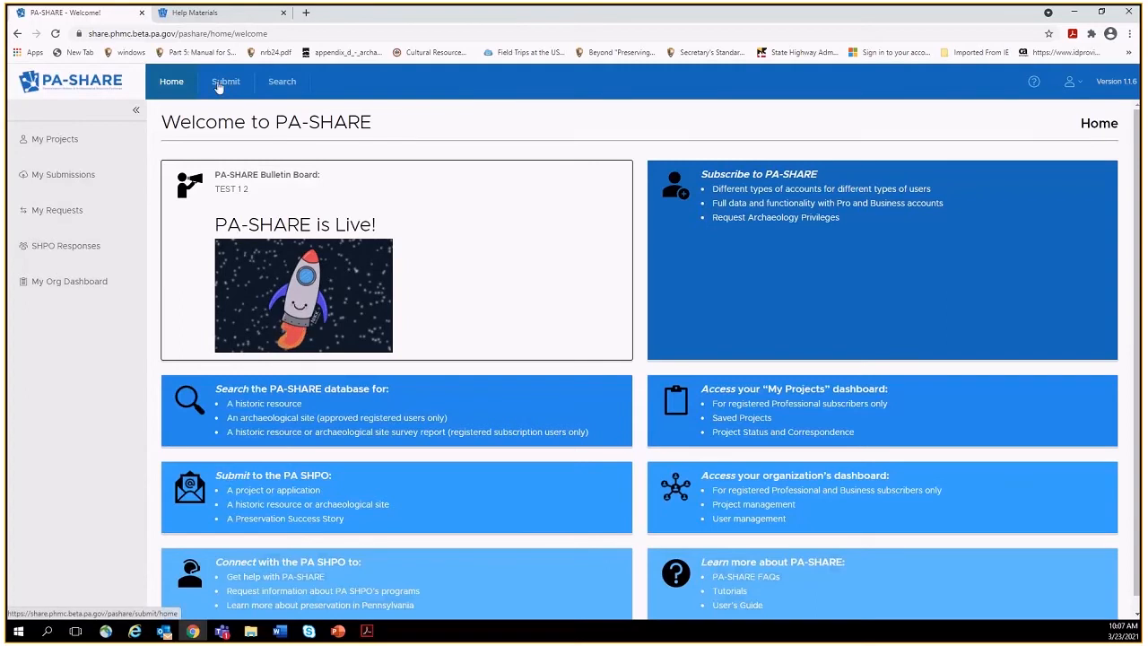
Go to the Submit Home page and scroll through the submission type cards.
click(226, 82)
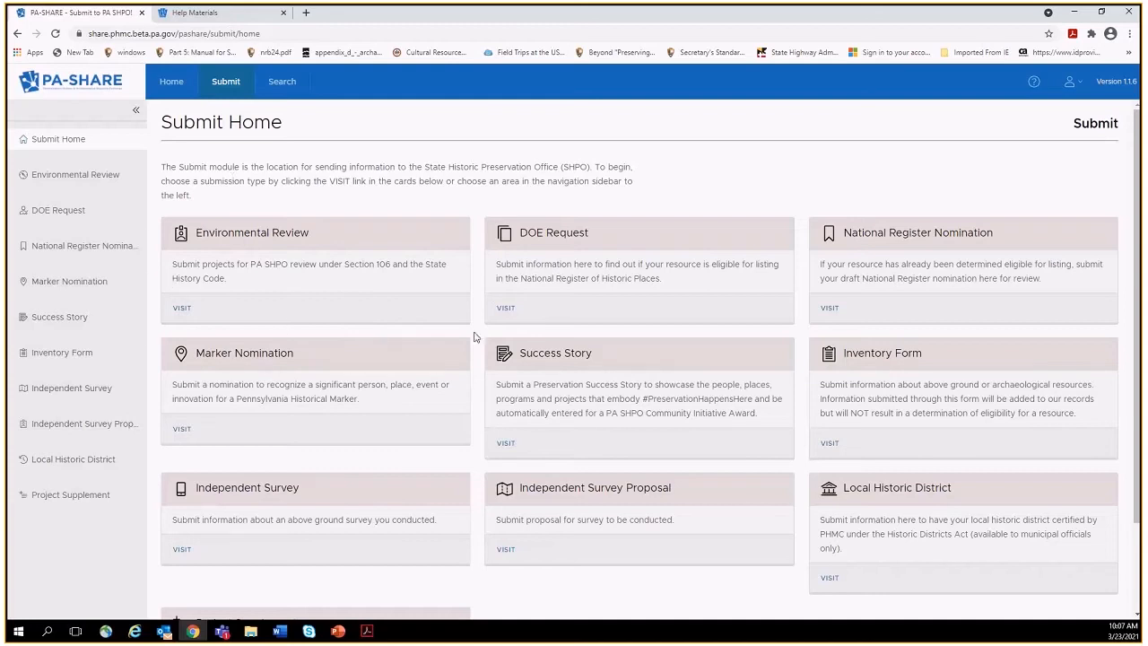
drag(1140, 286, 1140, 371)
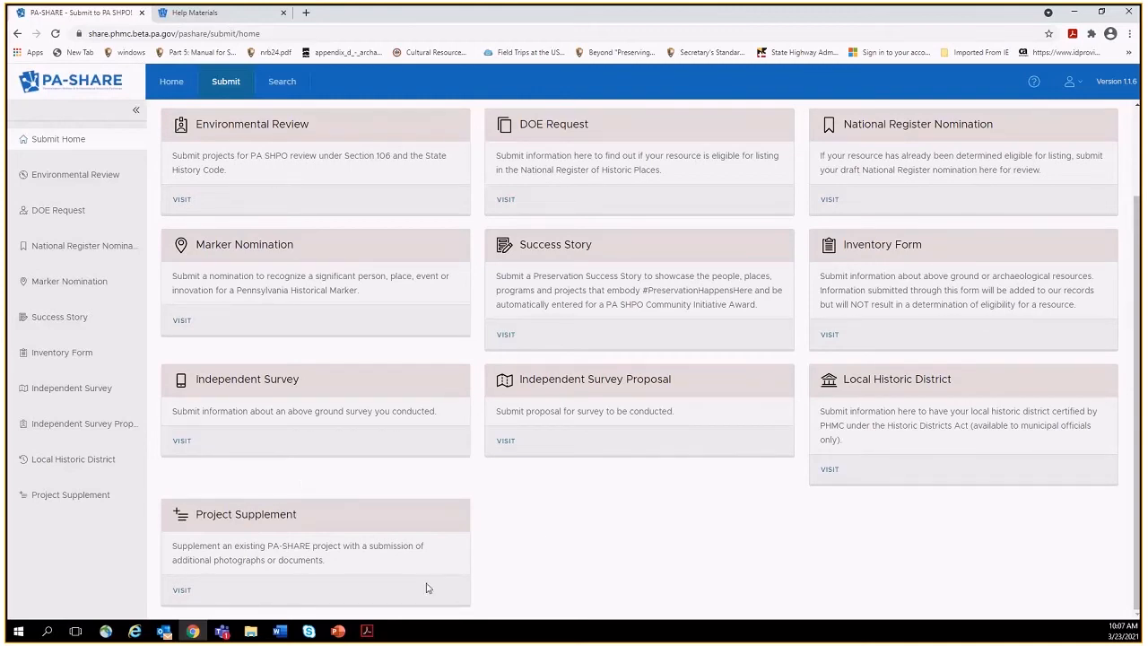
Start a new Environmental Review initial submission, then open the account options menu.
click(180, 201)
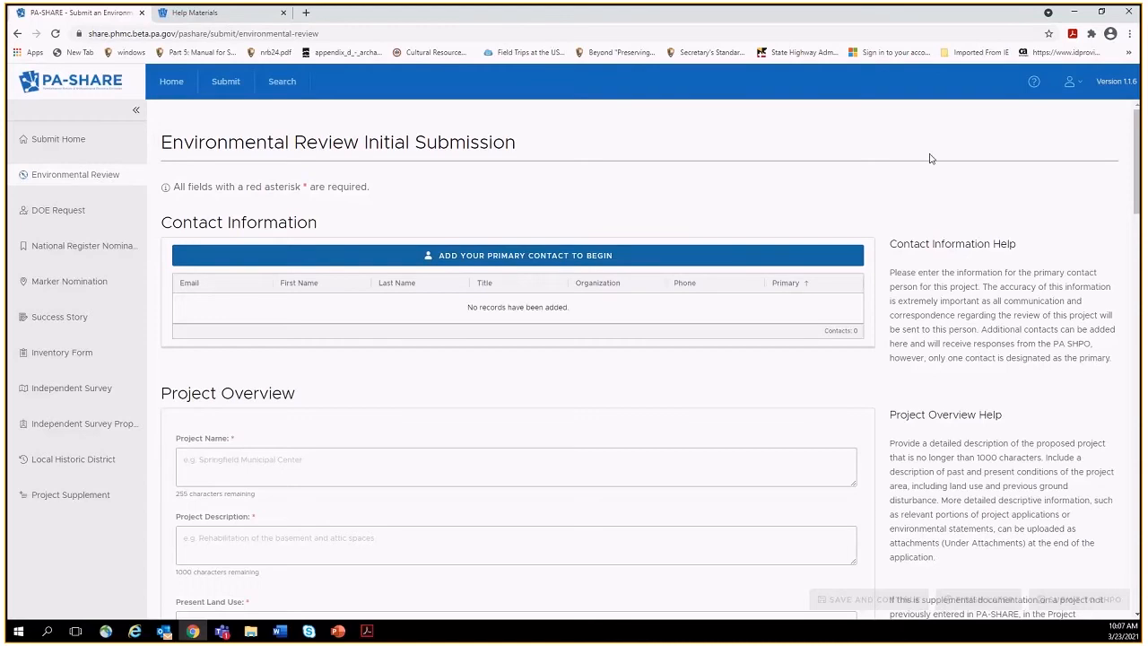
click(1073, 87)
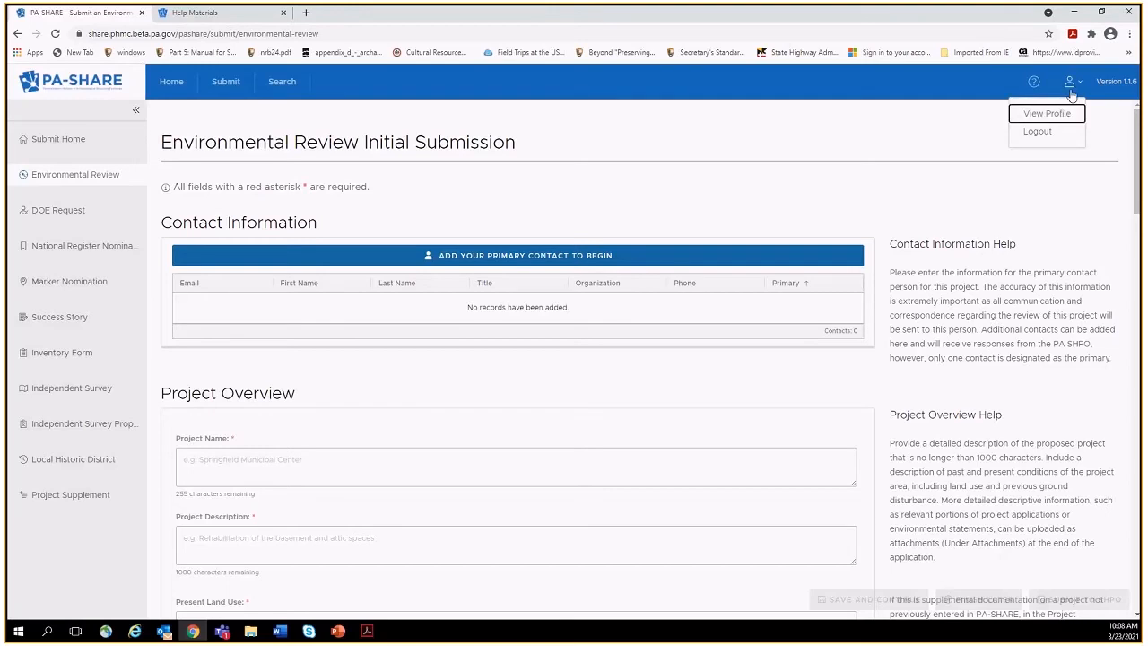
click(1063, 115)
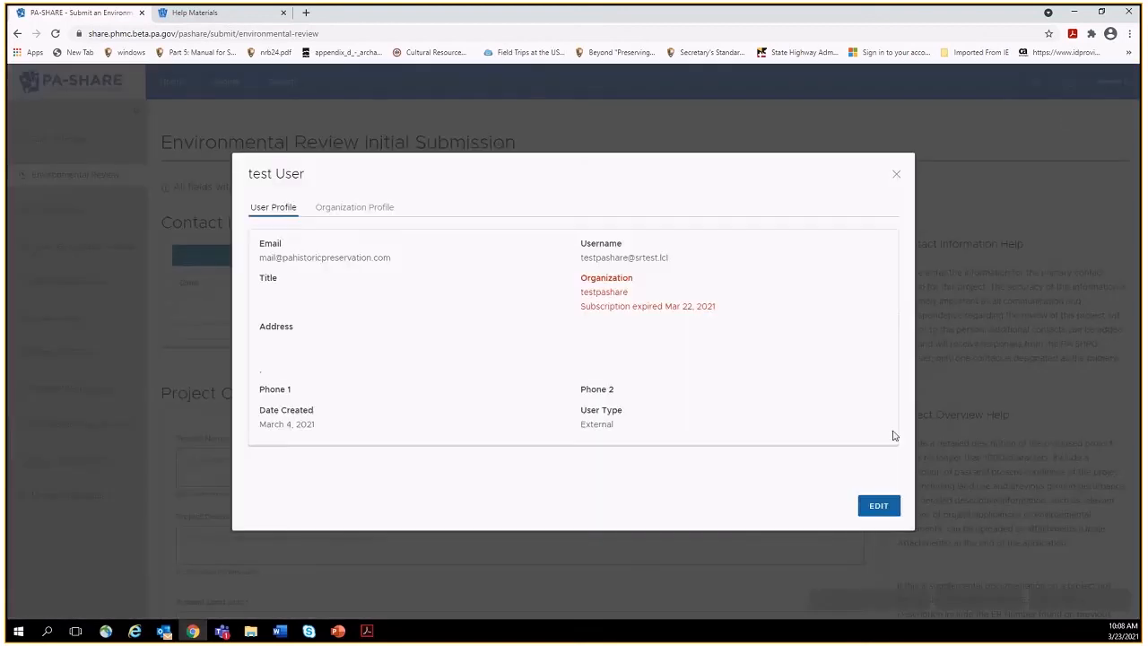
click(878, 506)
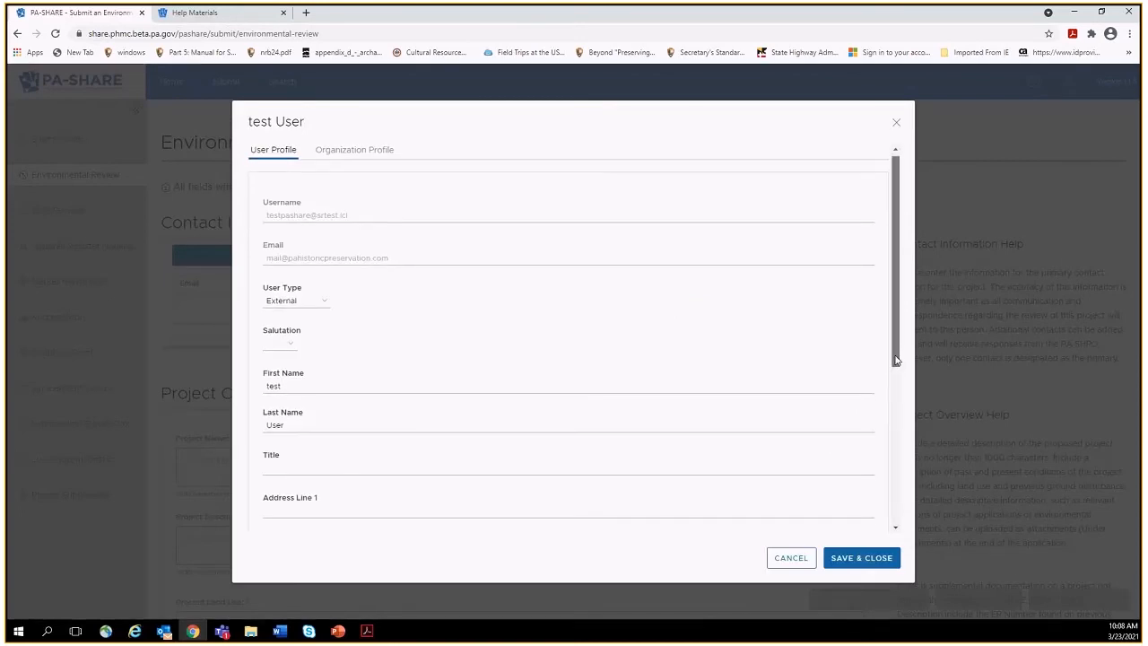
drag(895, 357, 900, 428)
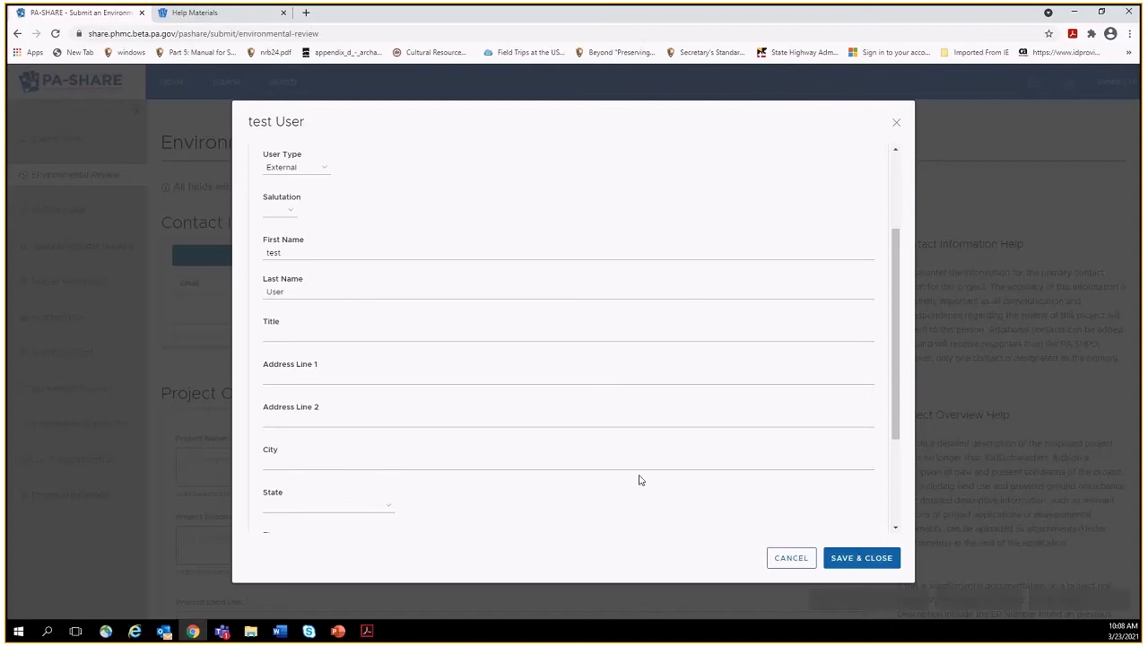
click(852, 559)
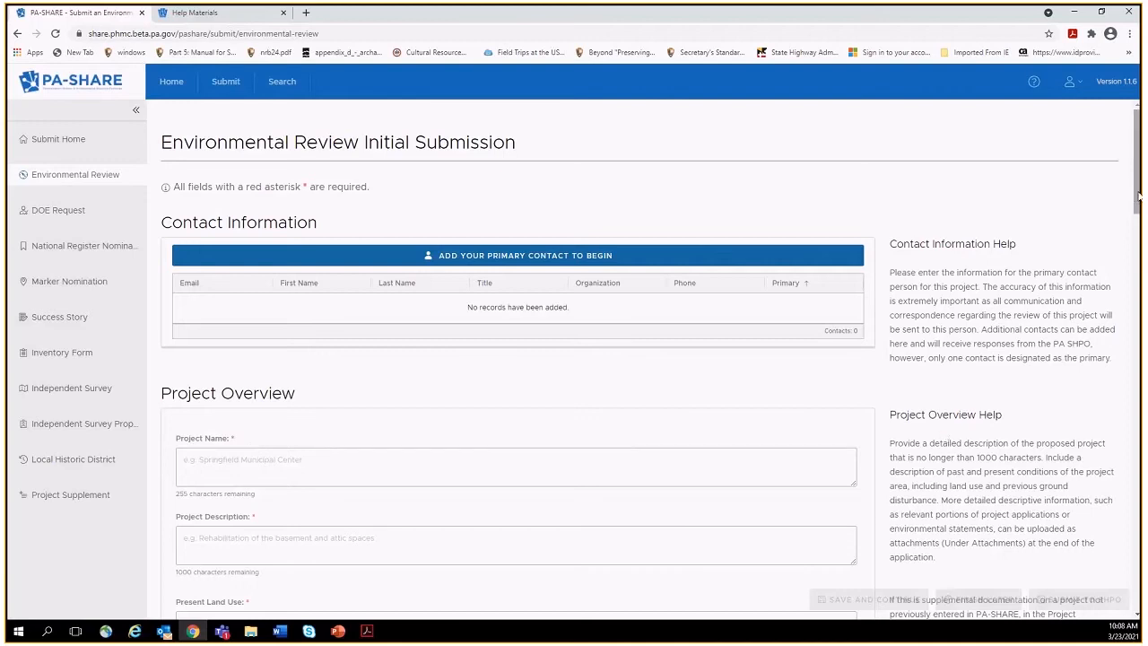
Scroll back up and open the Add Your Primary Contact form.
drag(1139, 195, 1140, 238)
scroll(1132, 205, up, 2)
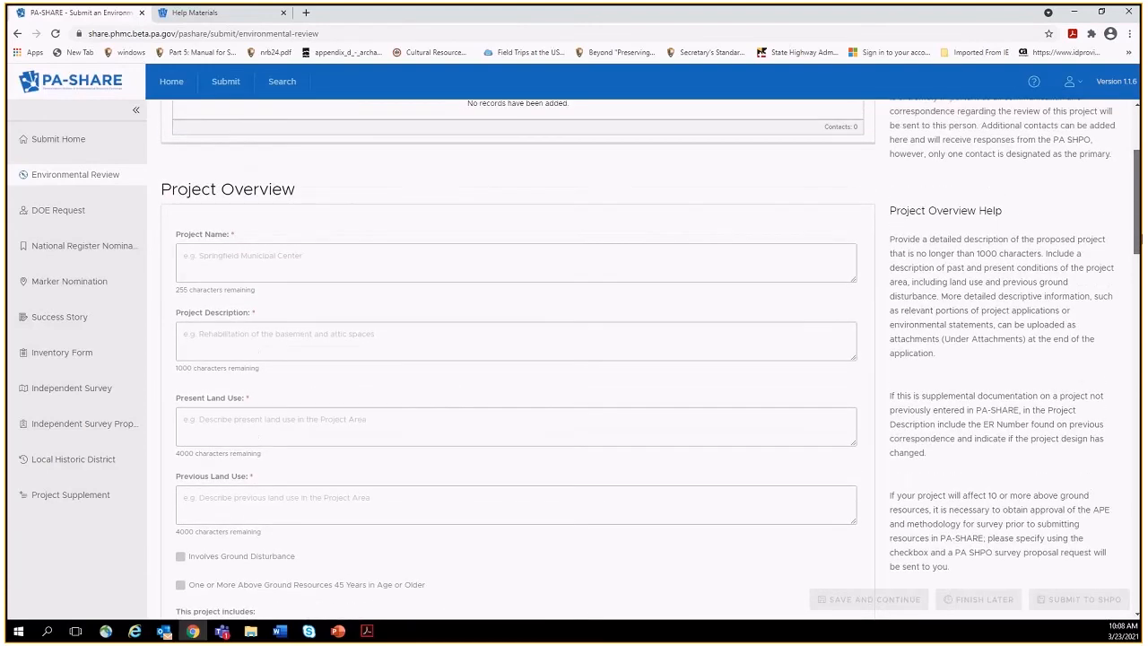
scroll(1132, 205, up, 1)
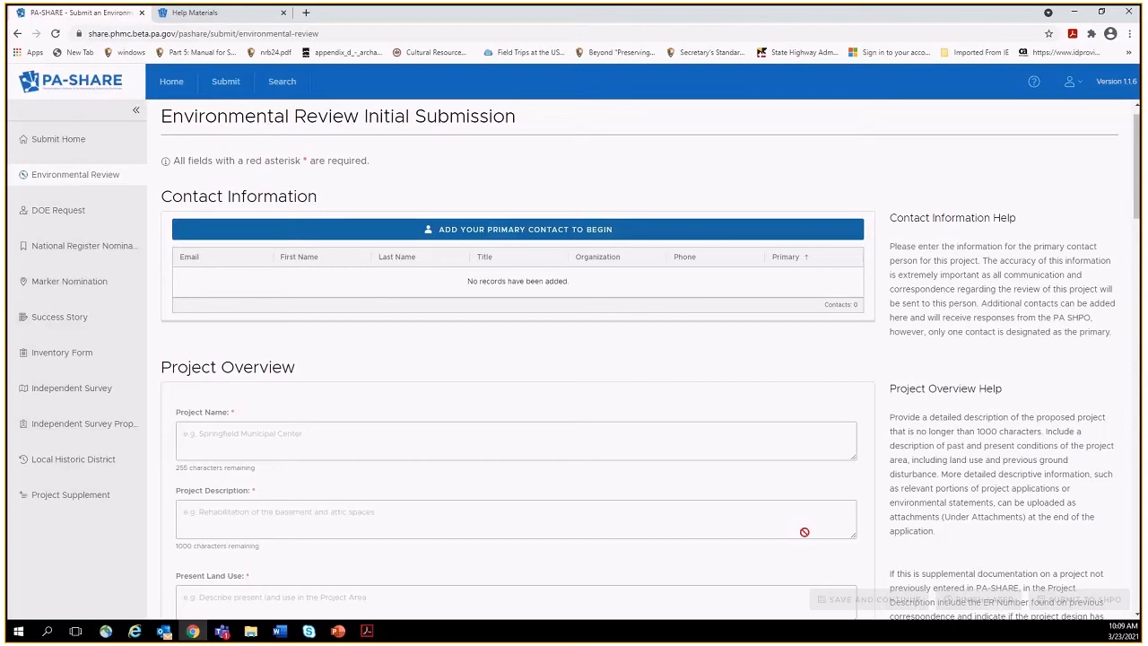
click(573, 232)
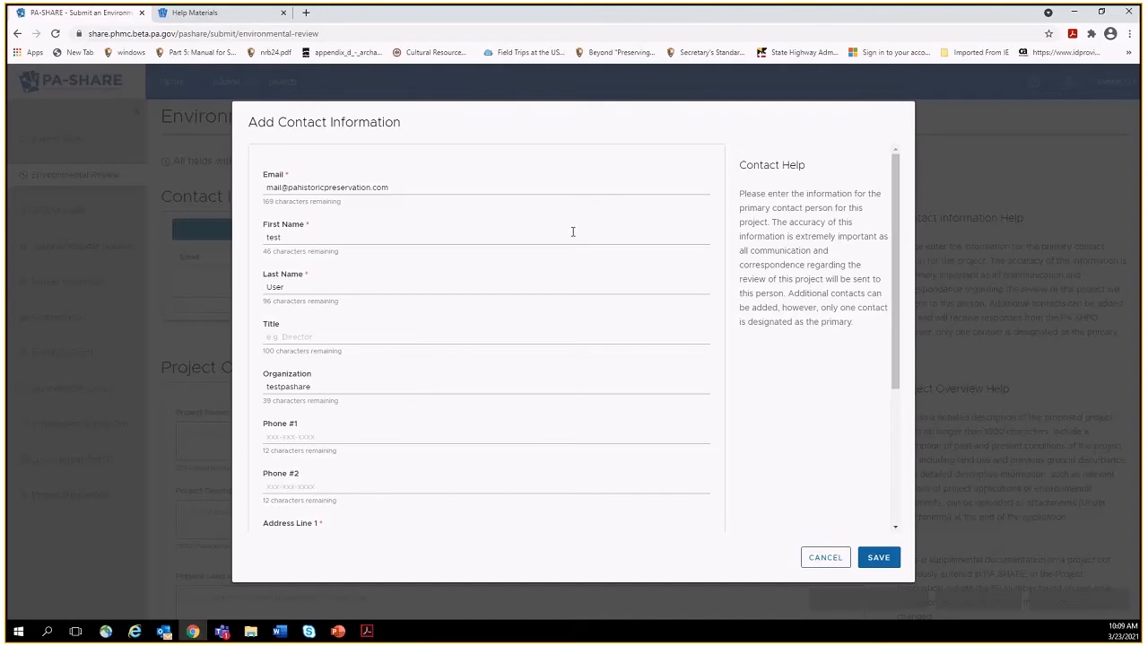
Fill in the contact's street address, city and ZIP code, and save the contact.
drag(894, 350, 895, 421)
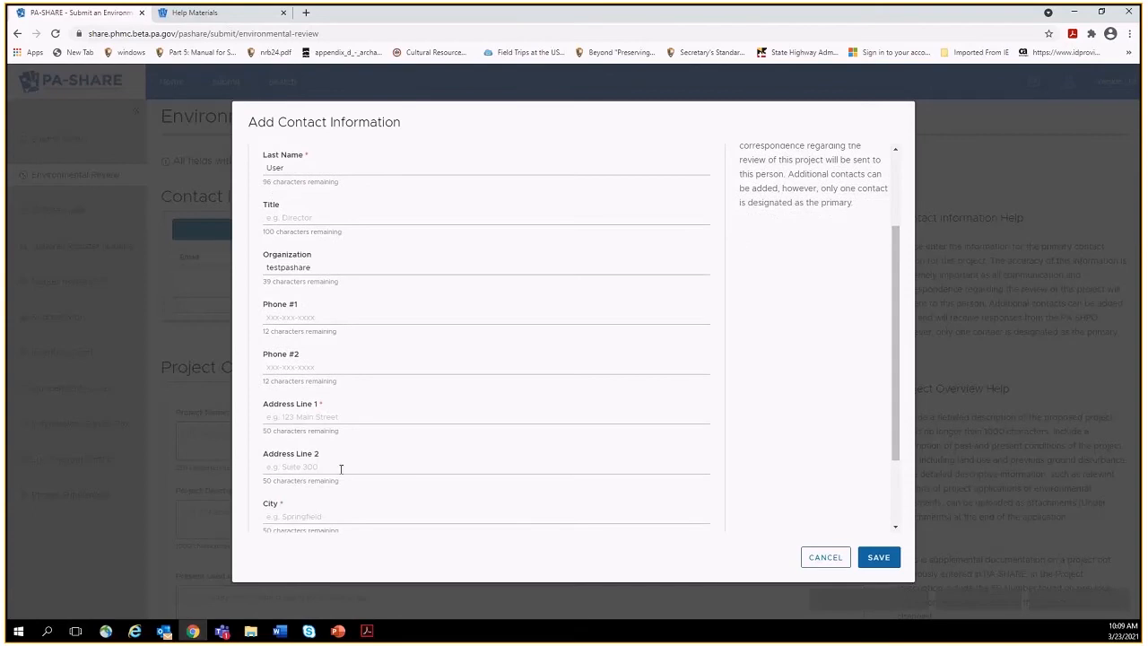
click(323, 419)
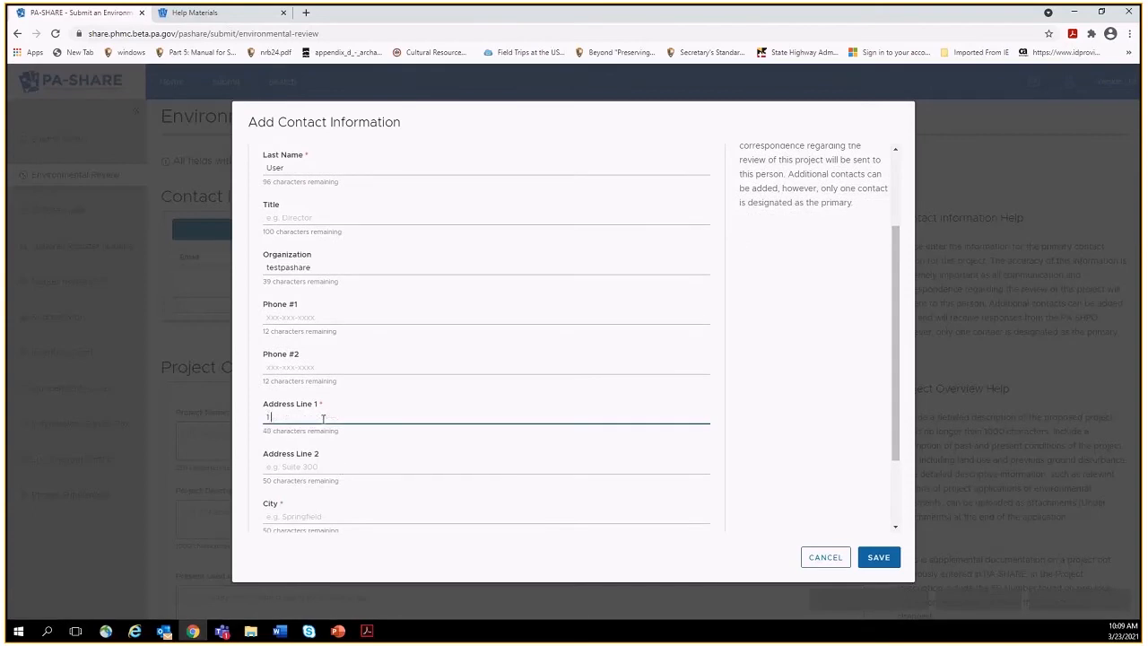
key(Tab)
key(Tab)
text(newburg)
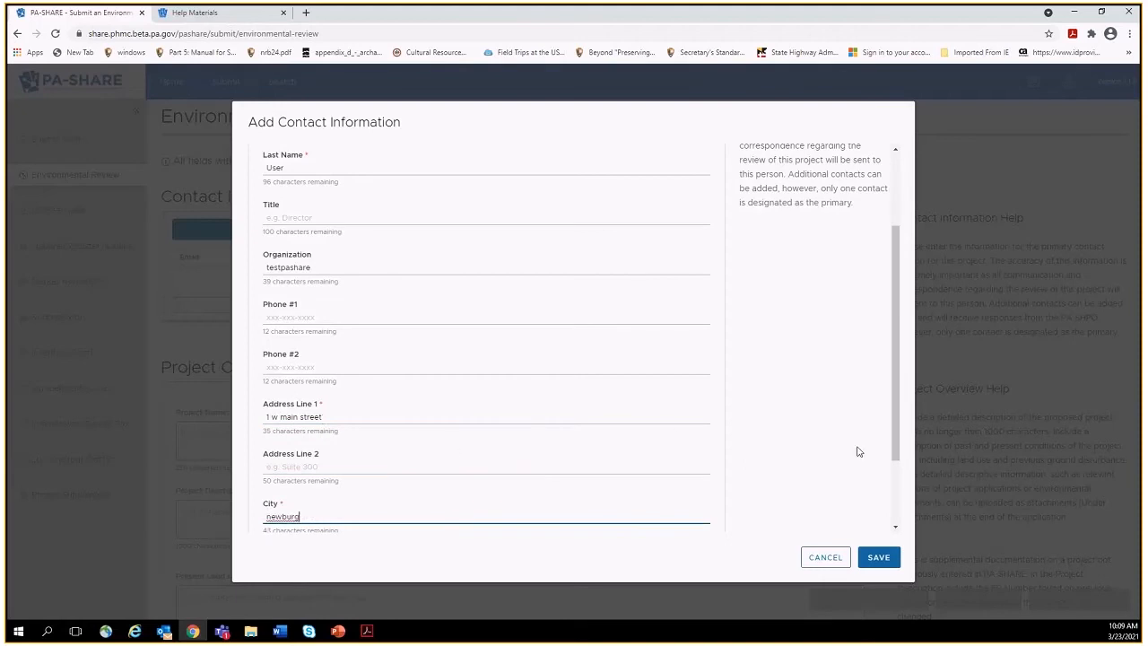
drag(897, 466, 897, 503)
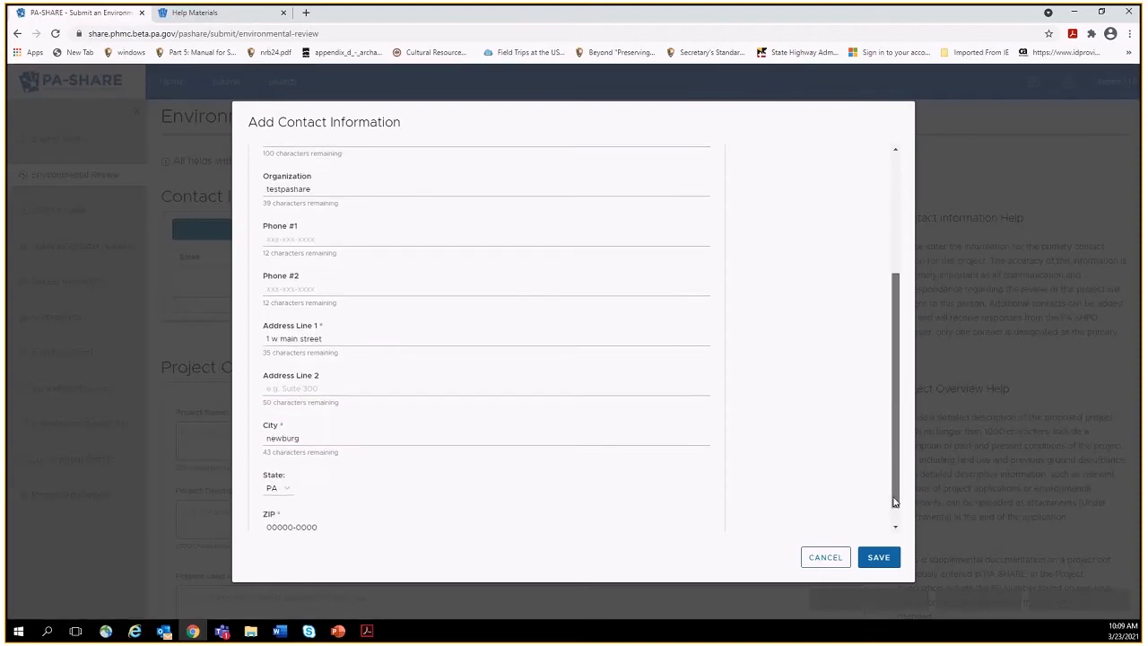
click(295, 528)
text(17240-0000)
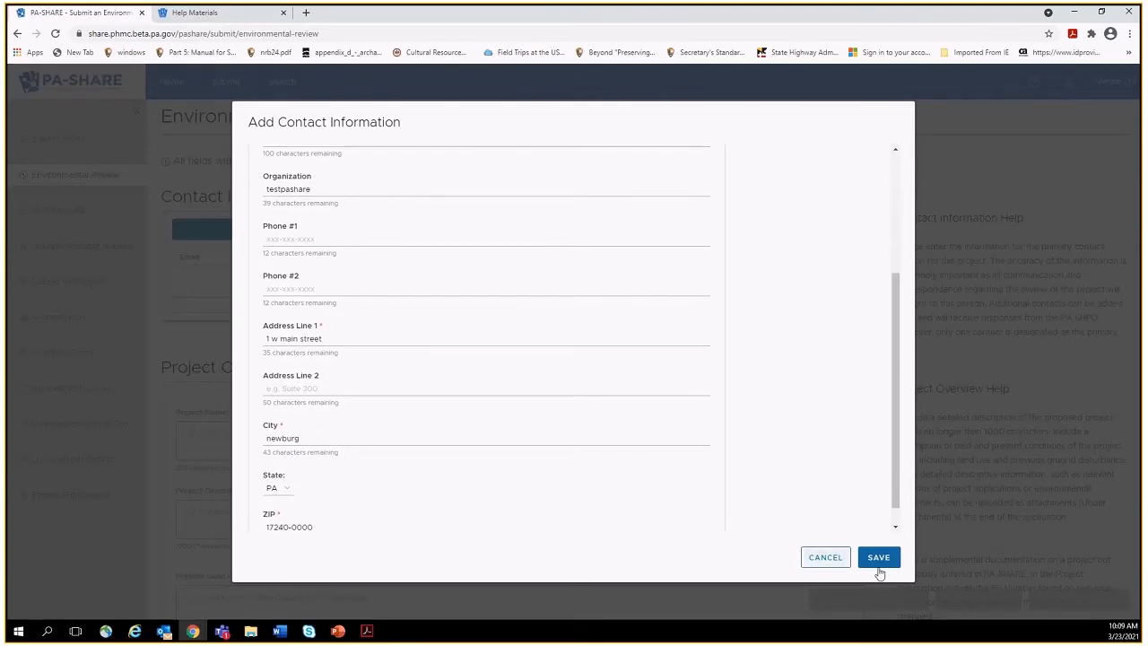
click(877, 557)
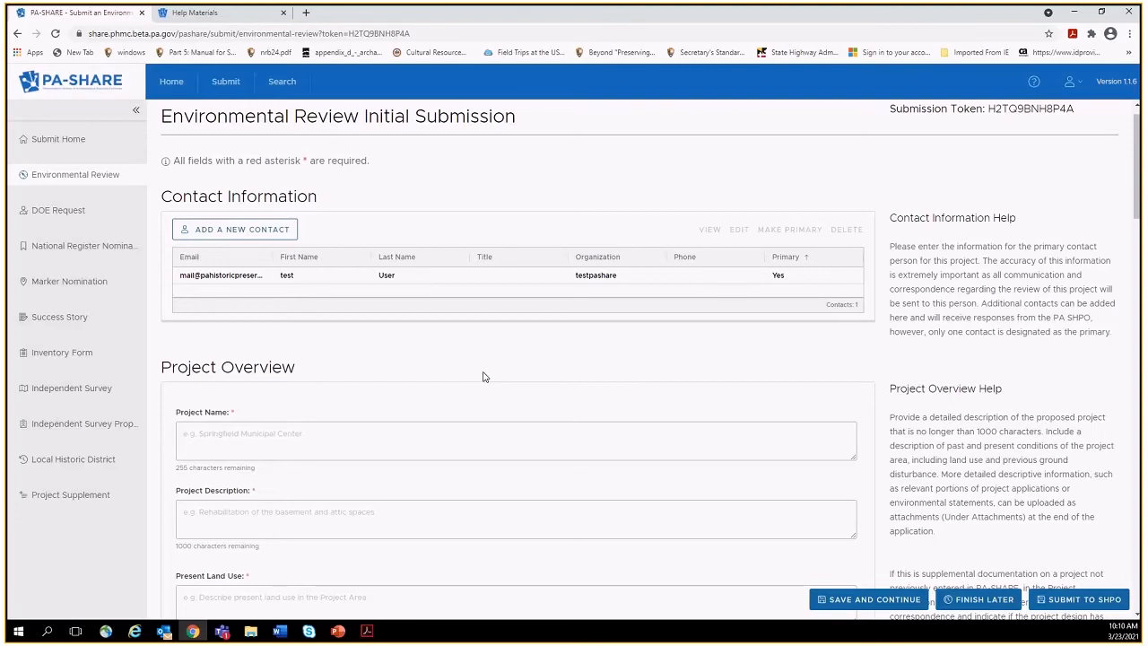
Open a form for a second contact and cancel it without adding anyone.
click(262, 236)
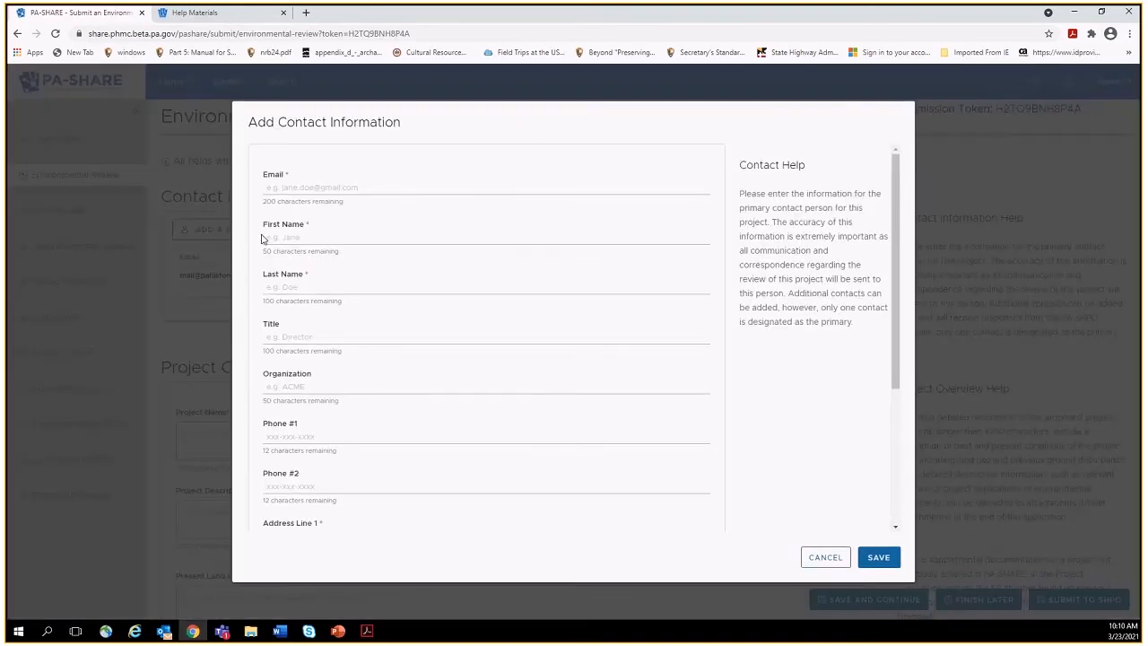
click(825, 558)
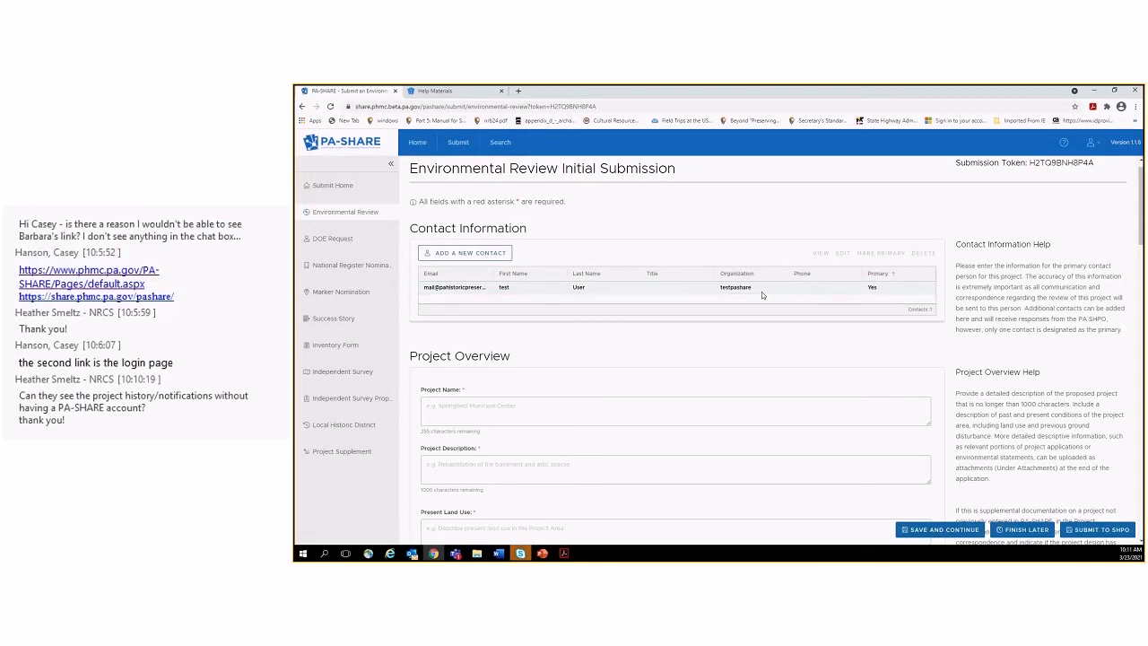
Enter the owners' names followed by 'Property' as Project Name, then switch to Word for the description.
click(652, 412)
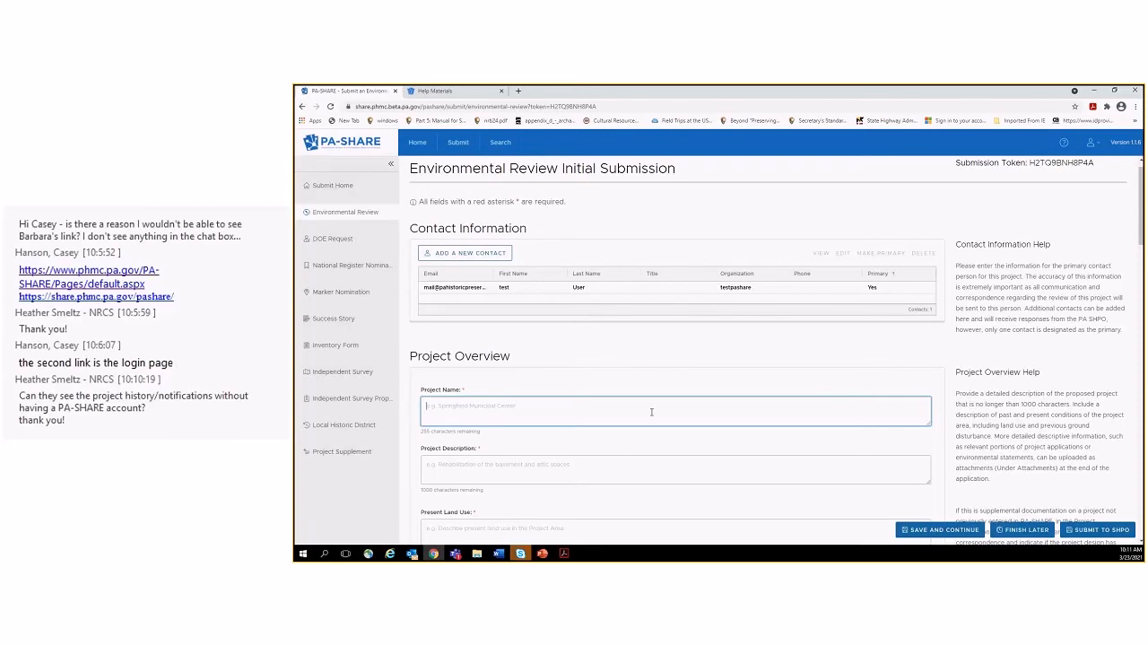
text( Property)
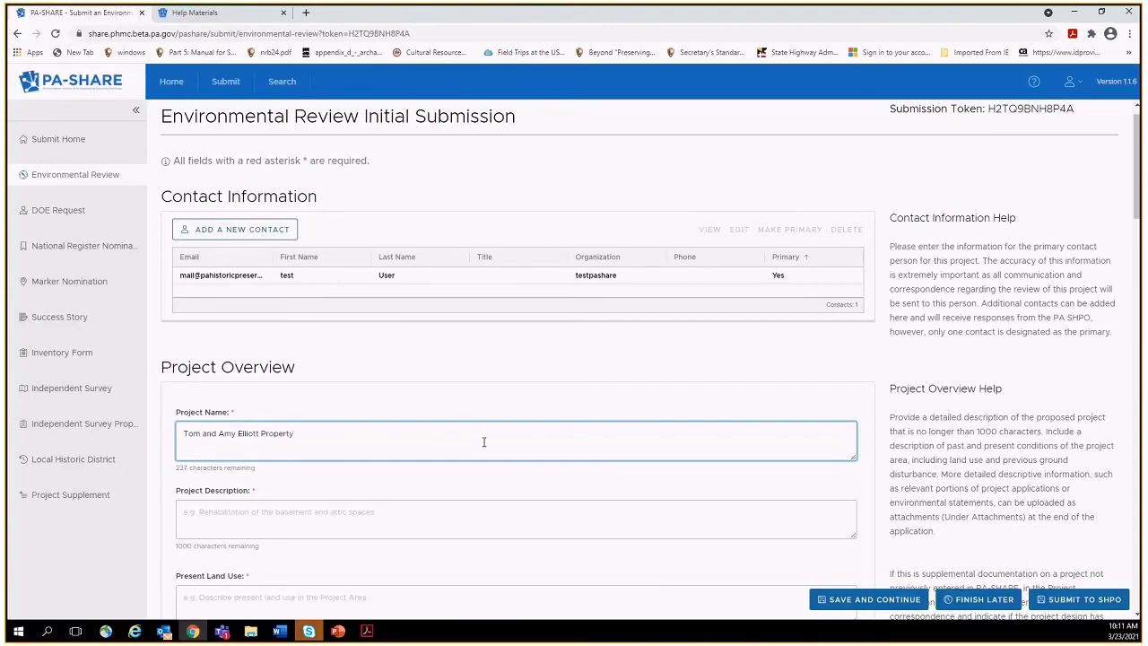
click(372, 512)
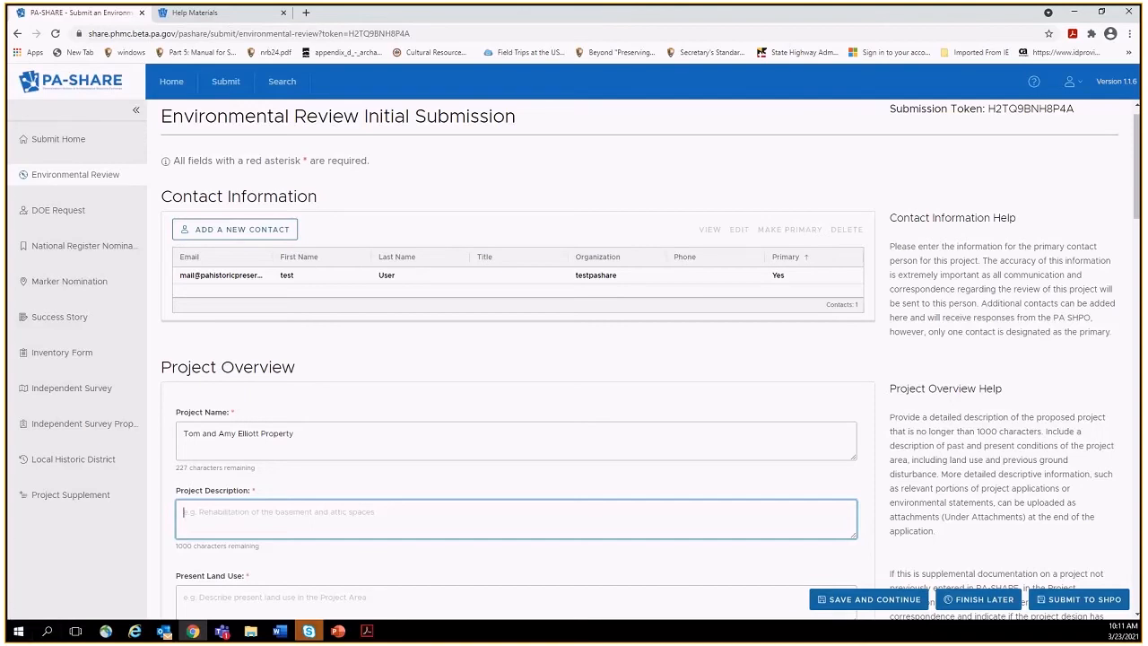
key(alt+Tab)
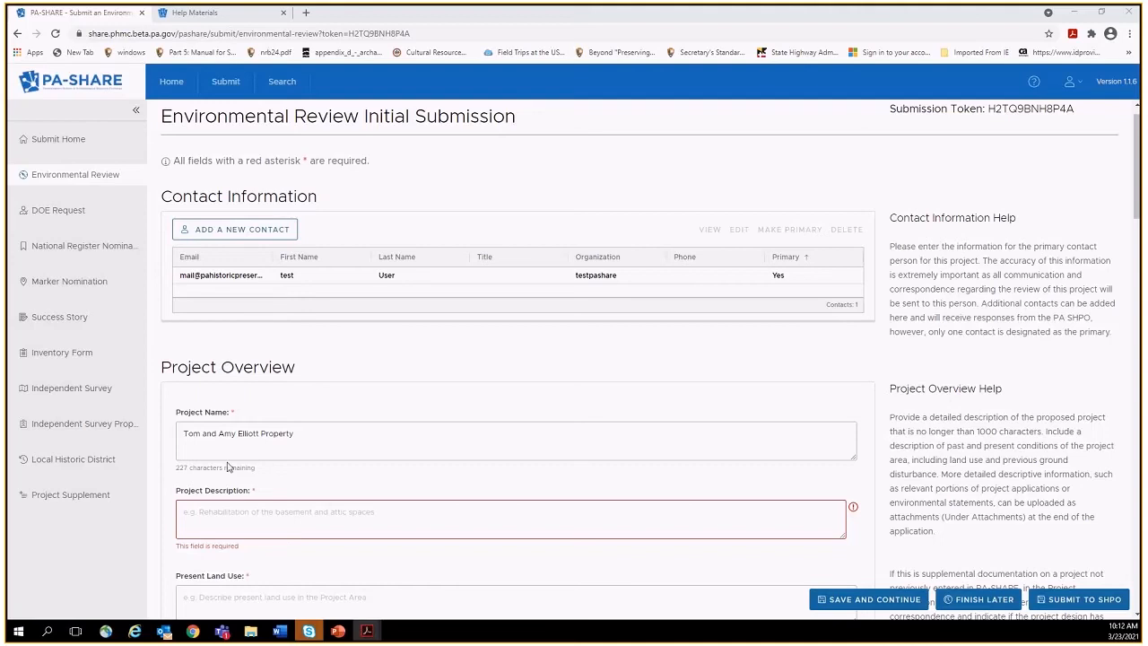
Paste the prepared project description and delete its unfinished last sentence.
click(210, 513)
right_click(210, 513)
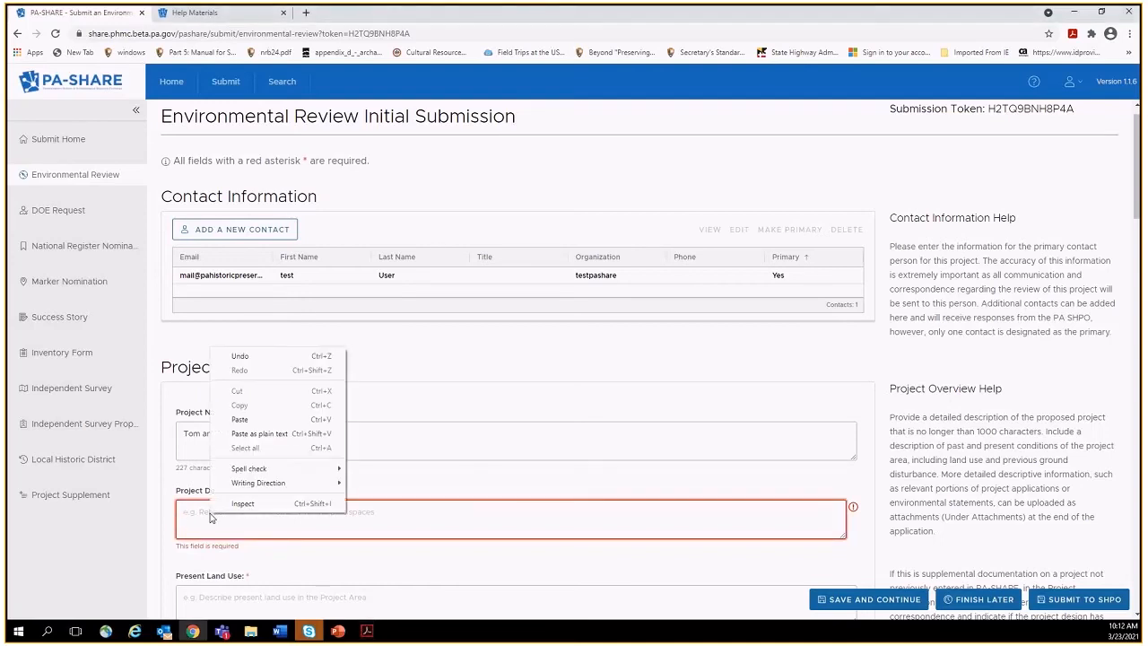
click(241, 420)
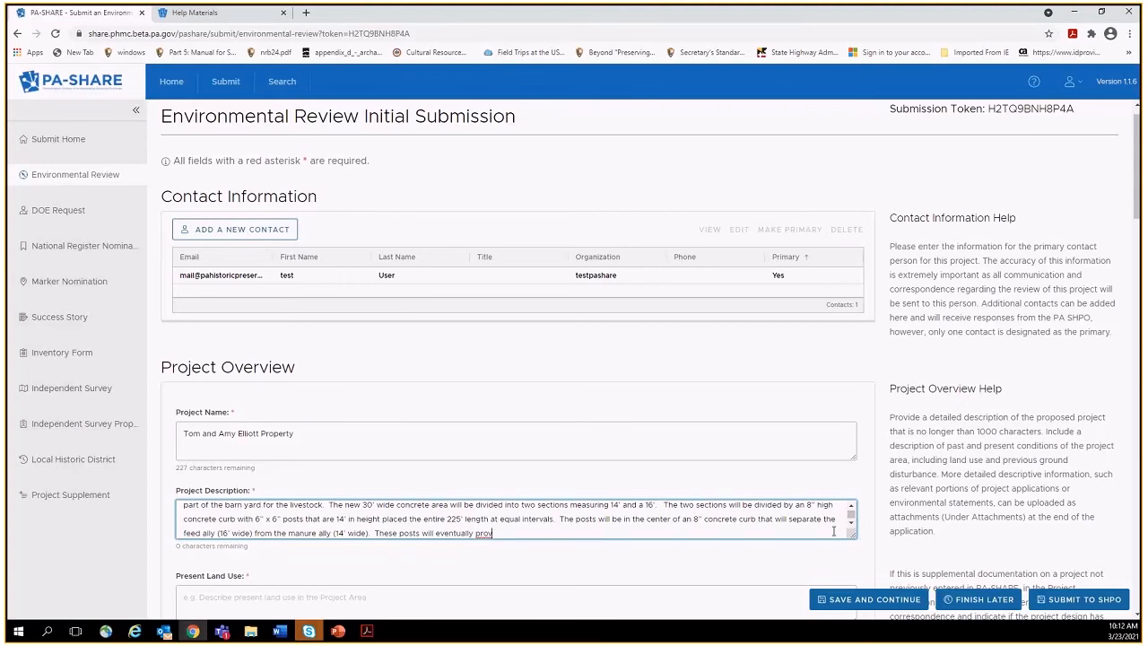
drag(852, 538, 883, 610)
drag(1137, 180, 1138, 184)
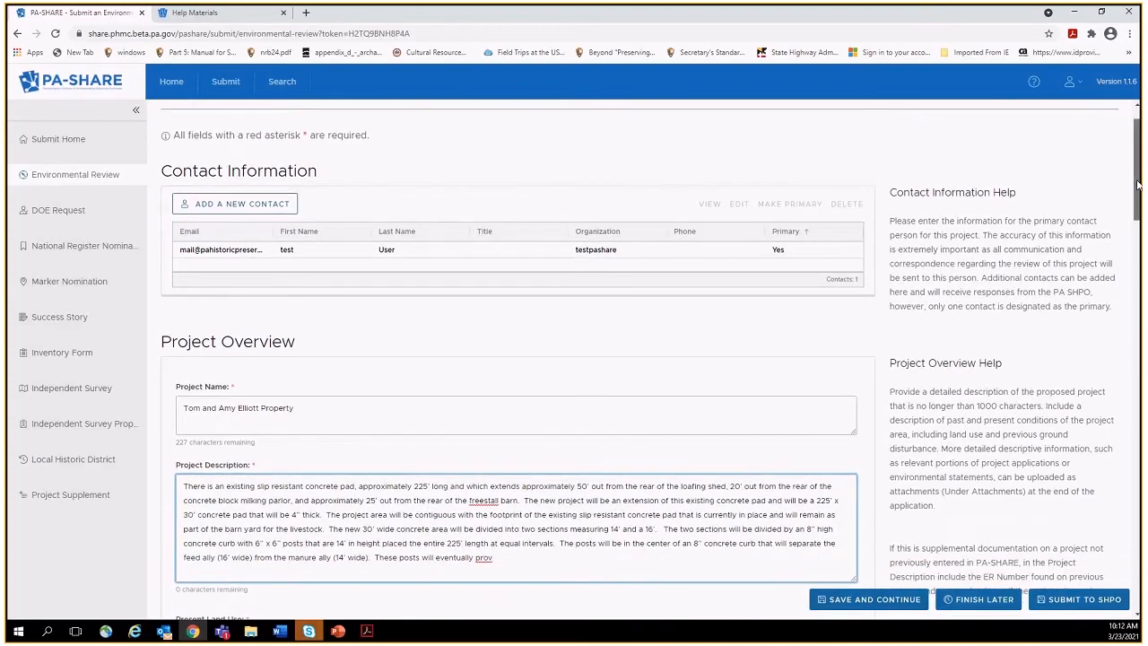
scroll(781, 296, down, 2)
drag(493, 405, 375, 406)
key(Delete)
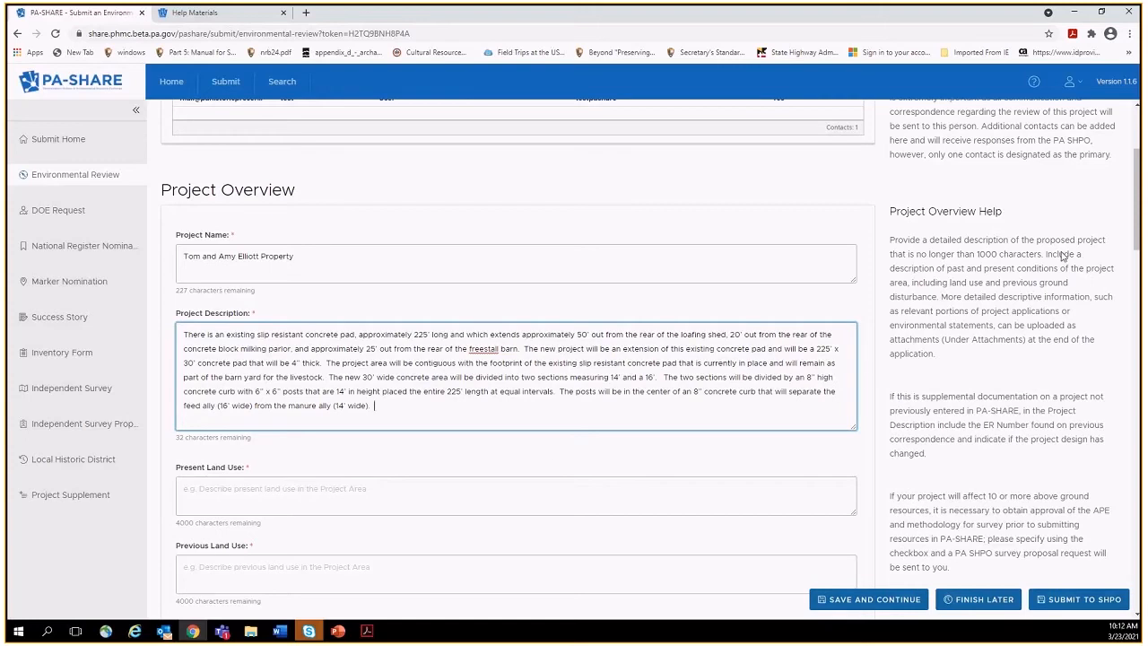
Set Present Land Use to 'agricultural property; barnyard' and describe previous continuous agricultural use.
drag(1142, 188, 1139, 226)
click(646, 304)
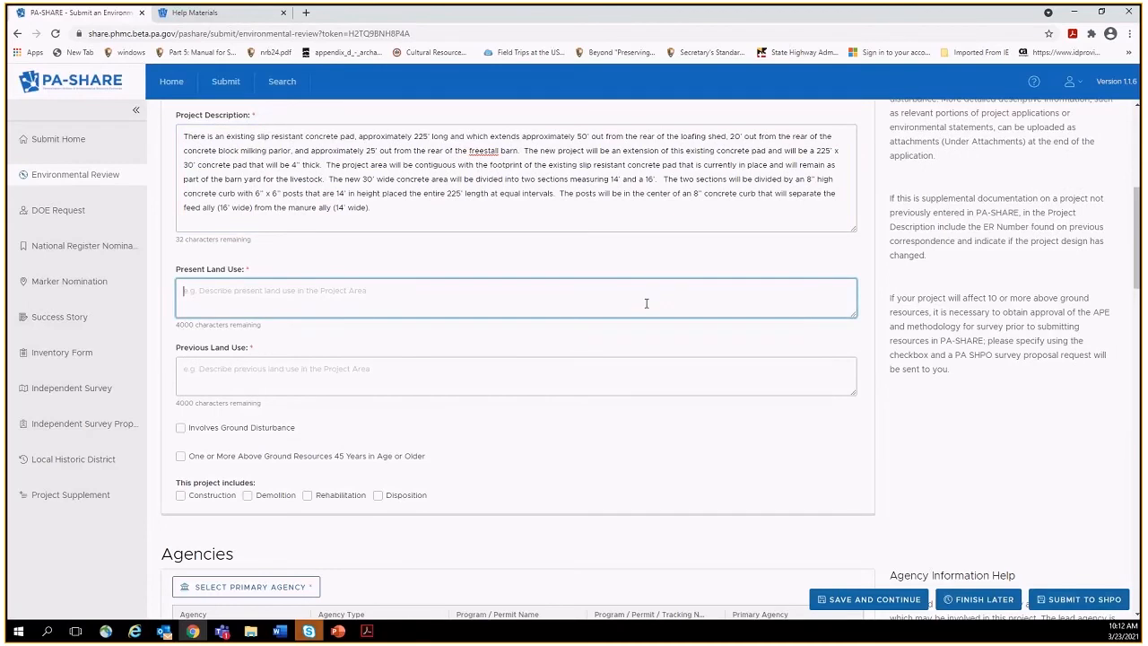
text(agricultural pr)
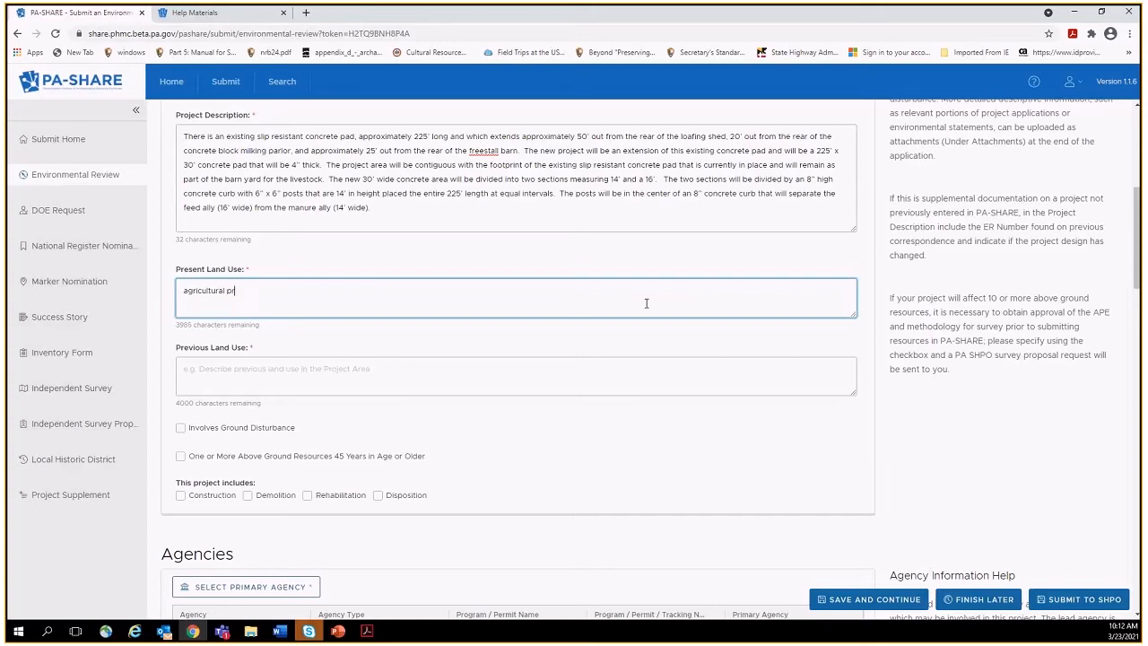
text(operty; barnyard)
click(520, 374)
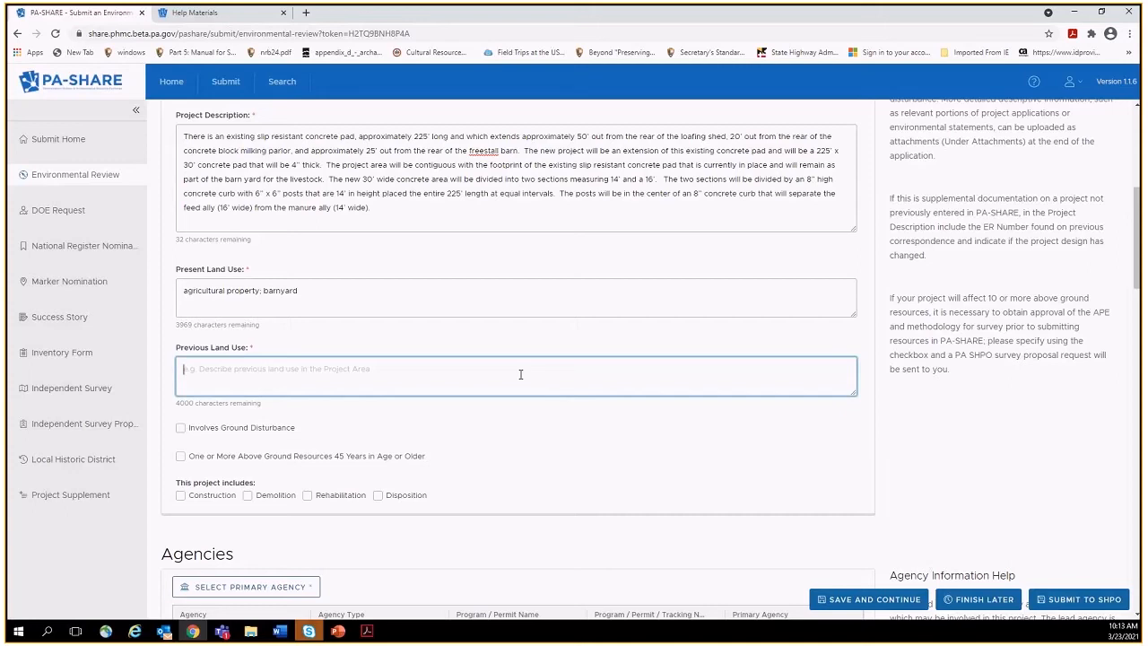
text(Farm complex includes mostly buildings constructed i)
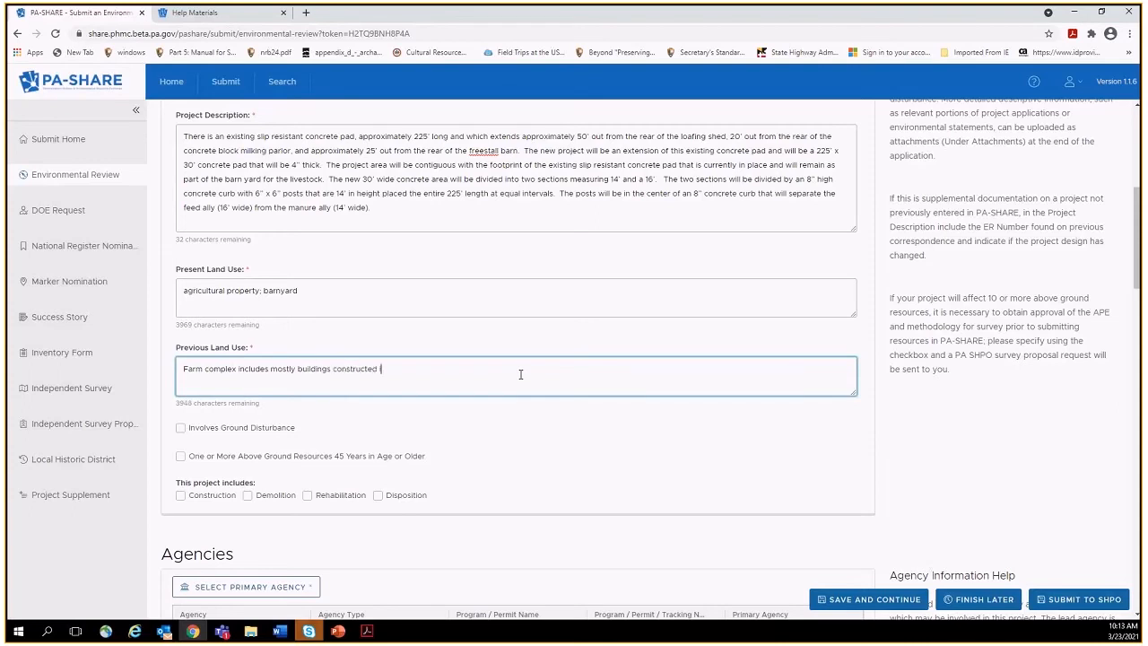
text(n the 1970s; house may date f)
text(o 1860; F)
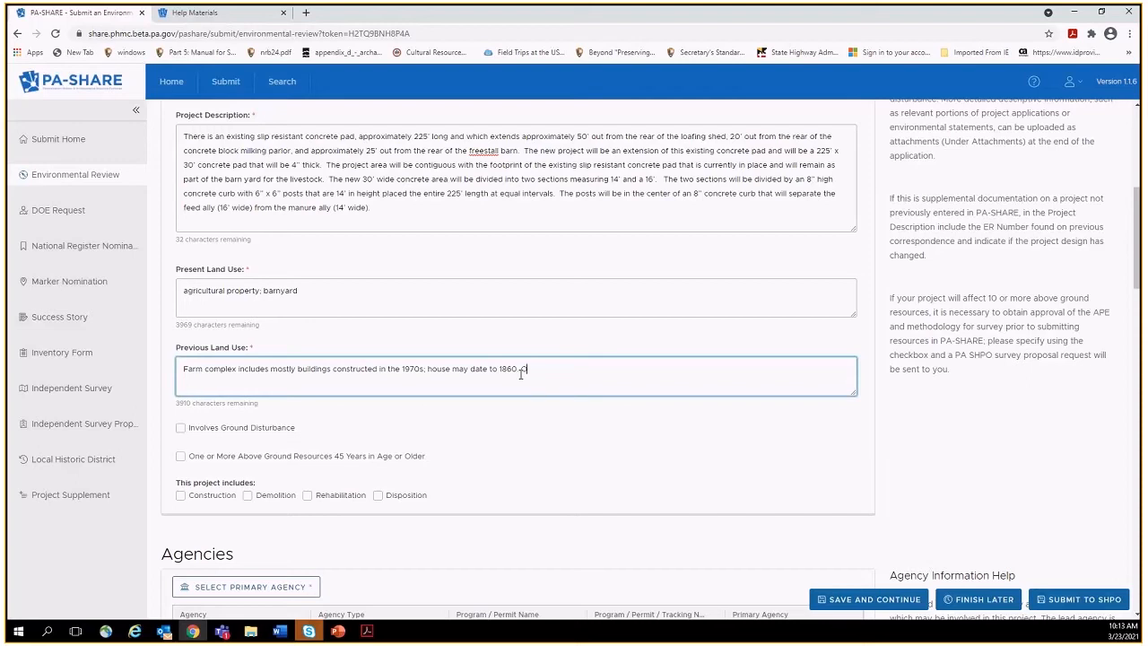
key(BackSpace)
text(Property has been under contin)
text(ous)
key(BackSpace)
key(BackSpace)
key(BackSpace)
key(BackSpace)
text(uous agricultural)
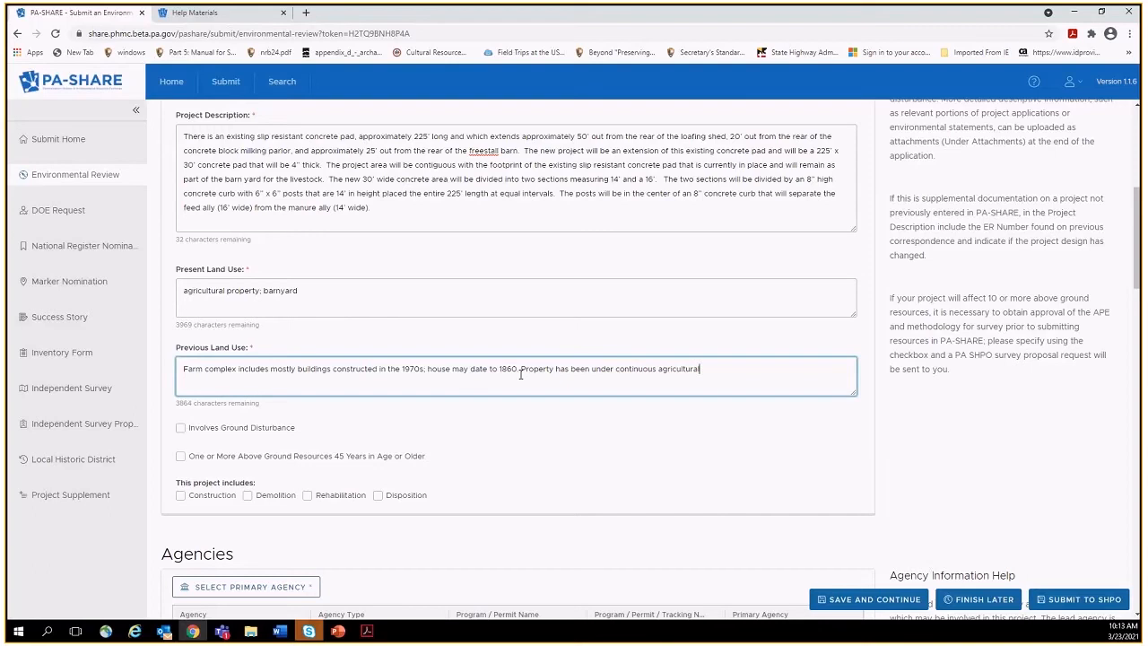
text( use. Area of)
key(BackSpace)
key(BackSpace)
key(BackSpace)
key(BackSpace)
key(BackSpace)
key(BackSpace)
key(BackSpace)
key(BackSpace)
Mark ground disturbance and above-ground resources 45+ years old, with approximate building age 1860.
click(180, 429)
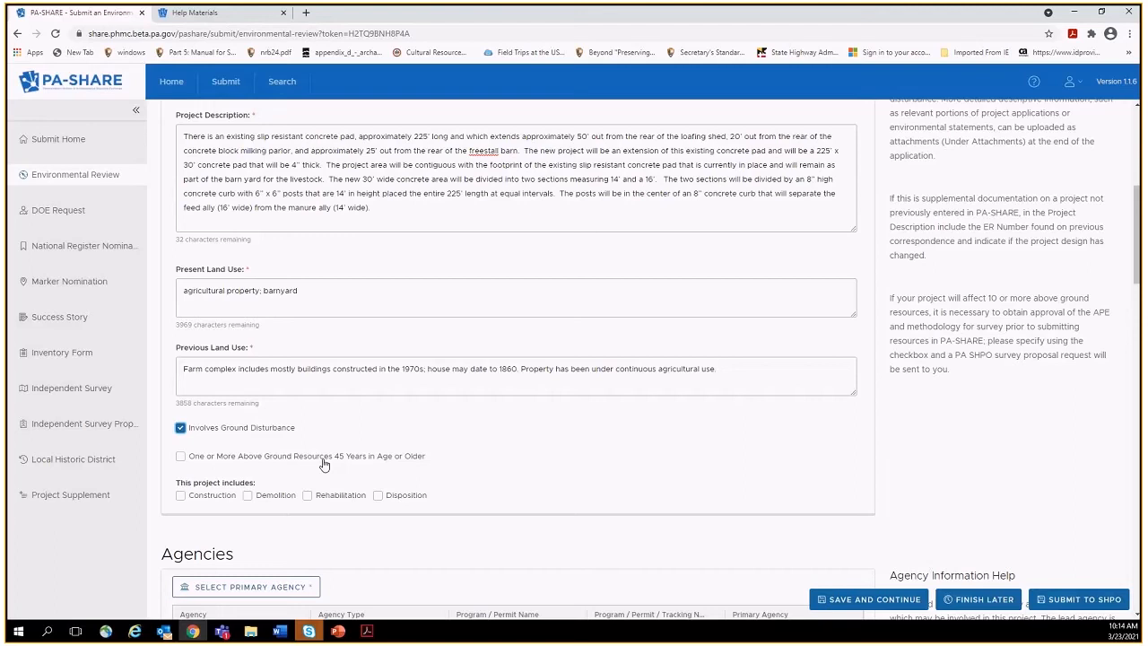
click(182, 458)
click(247, 495)
text(860)
key(BackSpace)
key(BackSpace)
key(BackSpace)
text(1)
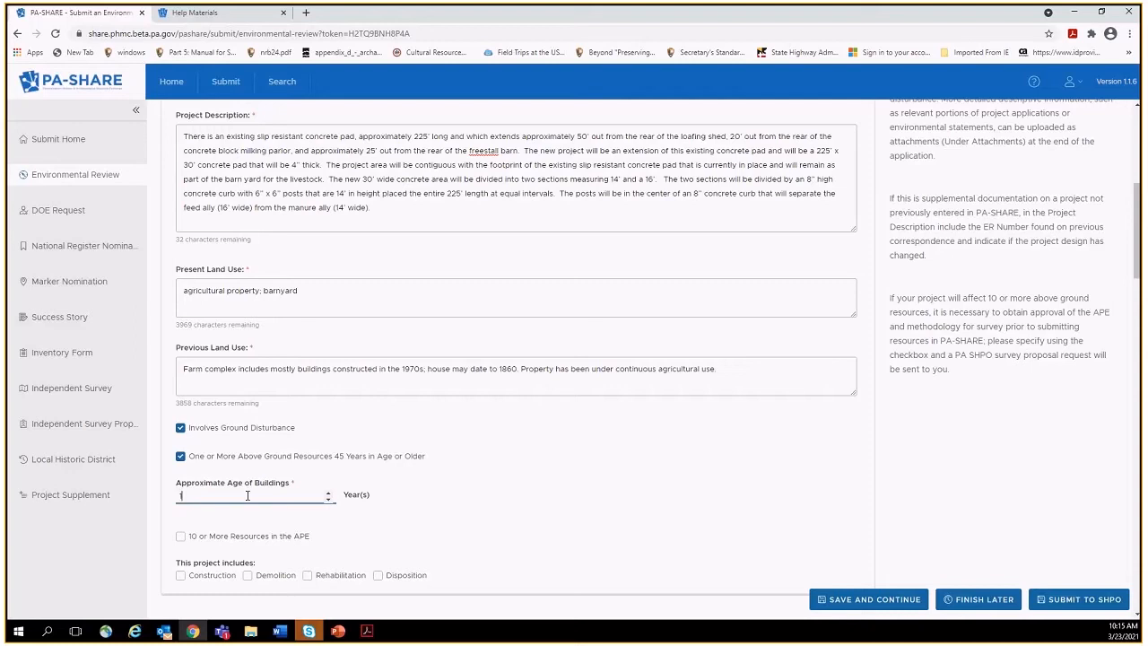
text(860)
Select Construction and Demolition as project activities.
drag(1137, 256, 1139, 298)
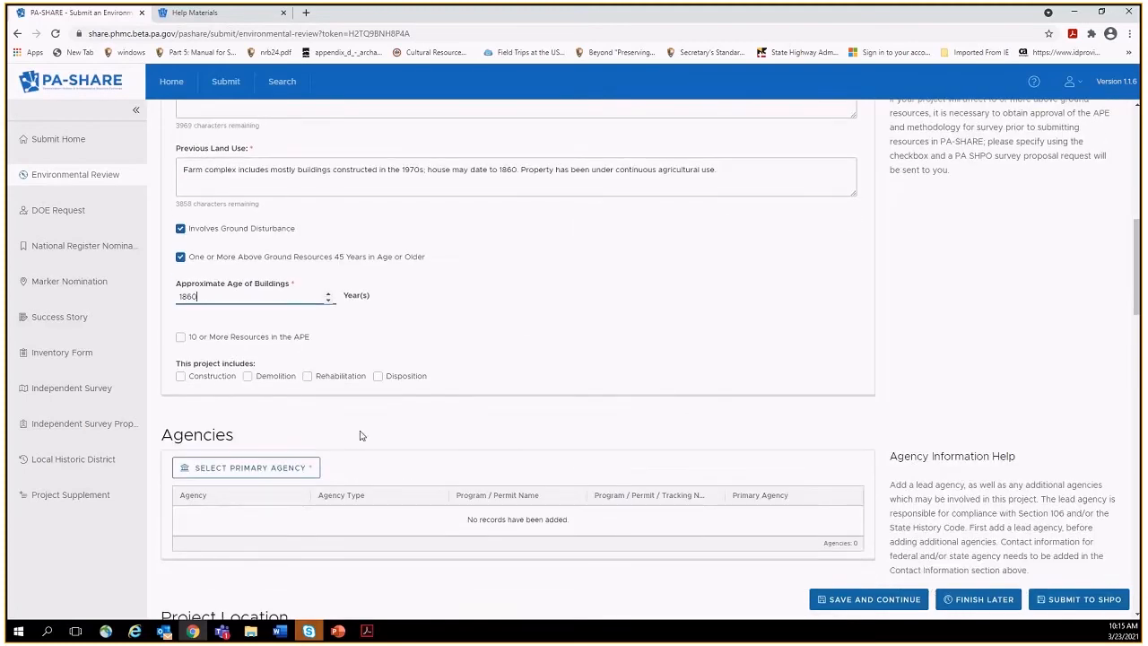
click(182, 378)
click(247, 378)
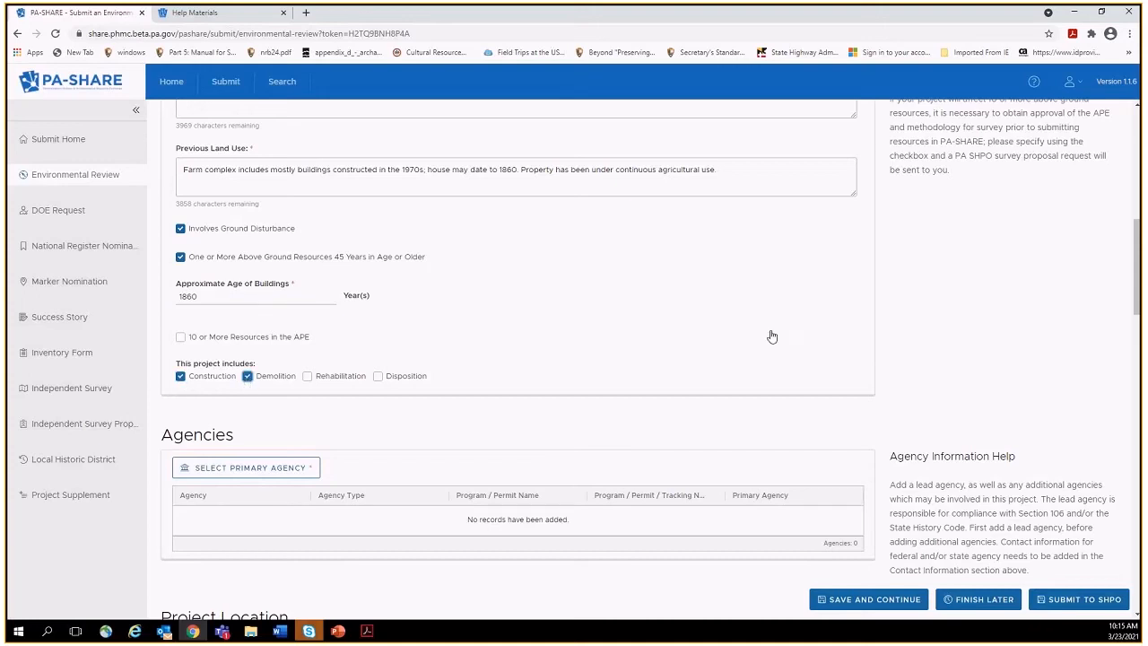
drag(1137, 303, 1137, 293)
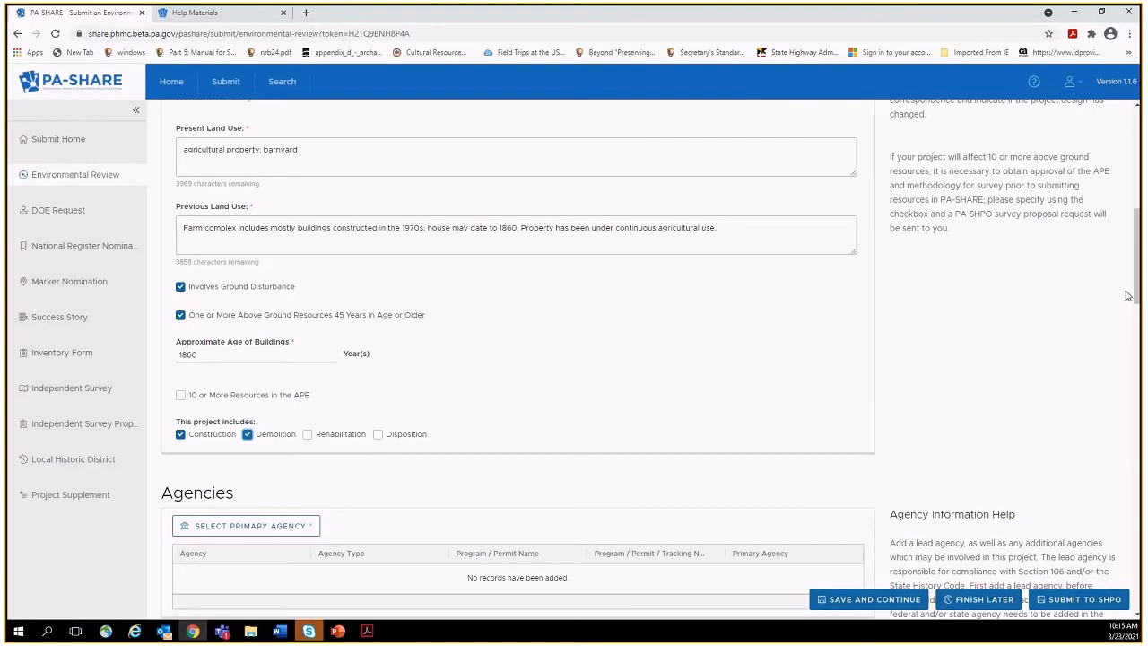
drag(1132, 295, 1137, 362)
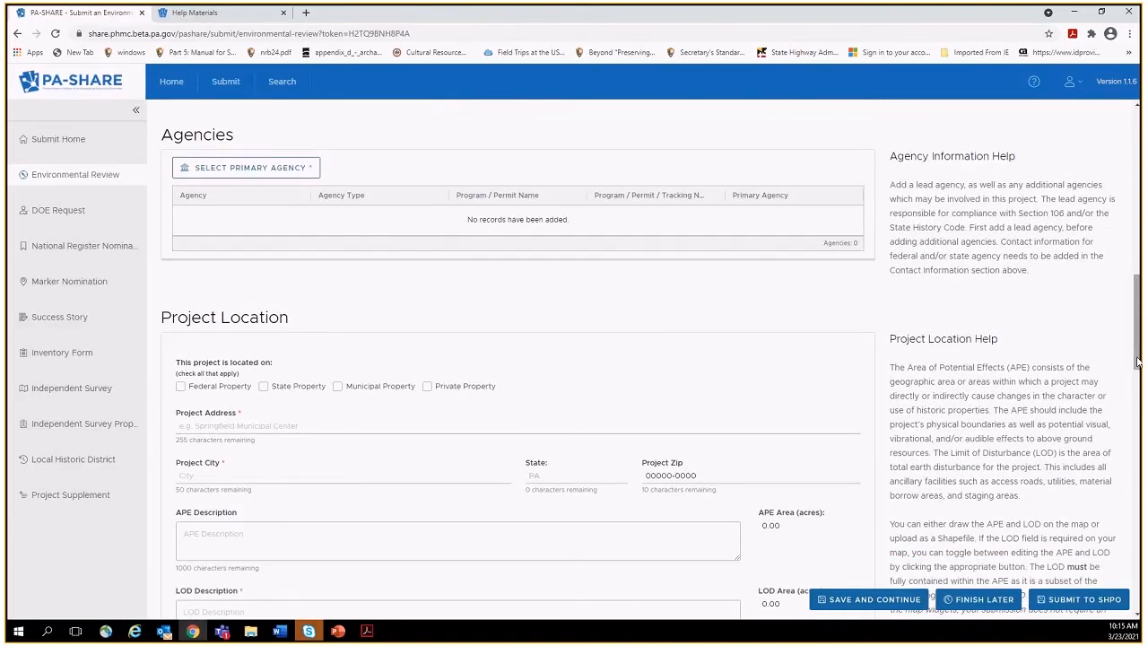
Save USDA – US Department of Agriculture as primary agency with program 'FSA Direct Farm Loan Program'.
click(281, 177)
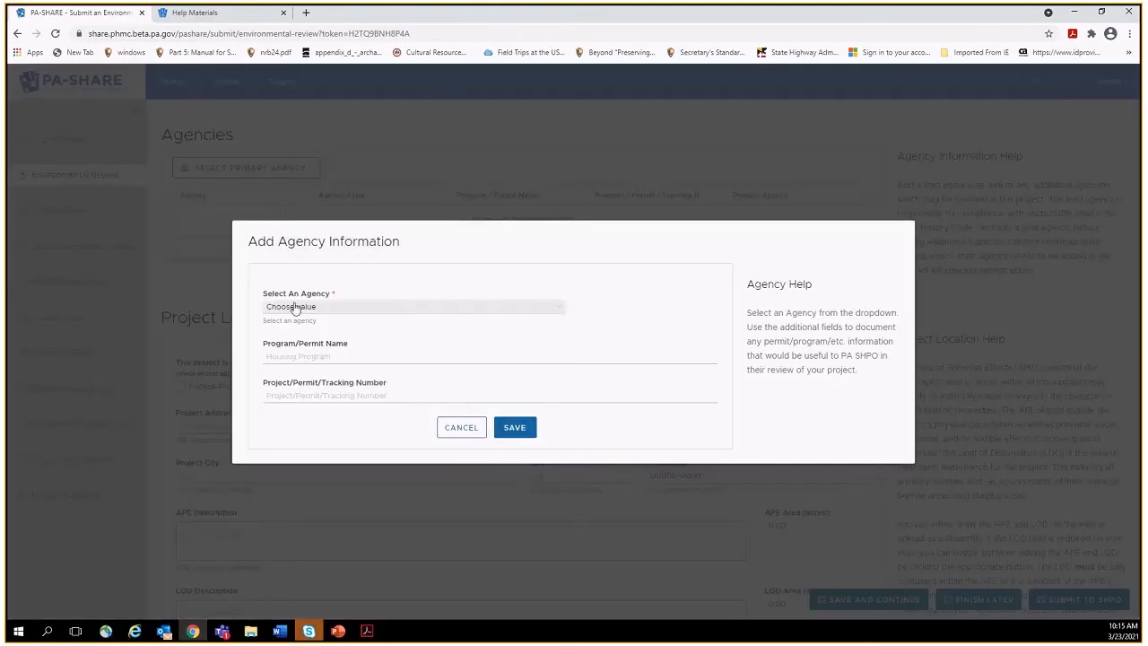
click(294, 307)
drag(562, 355, 559, 491)
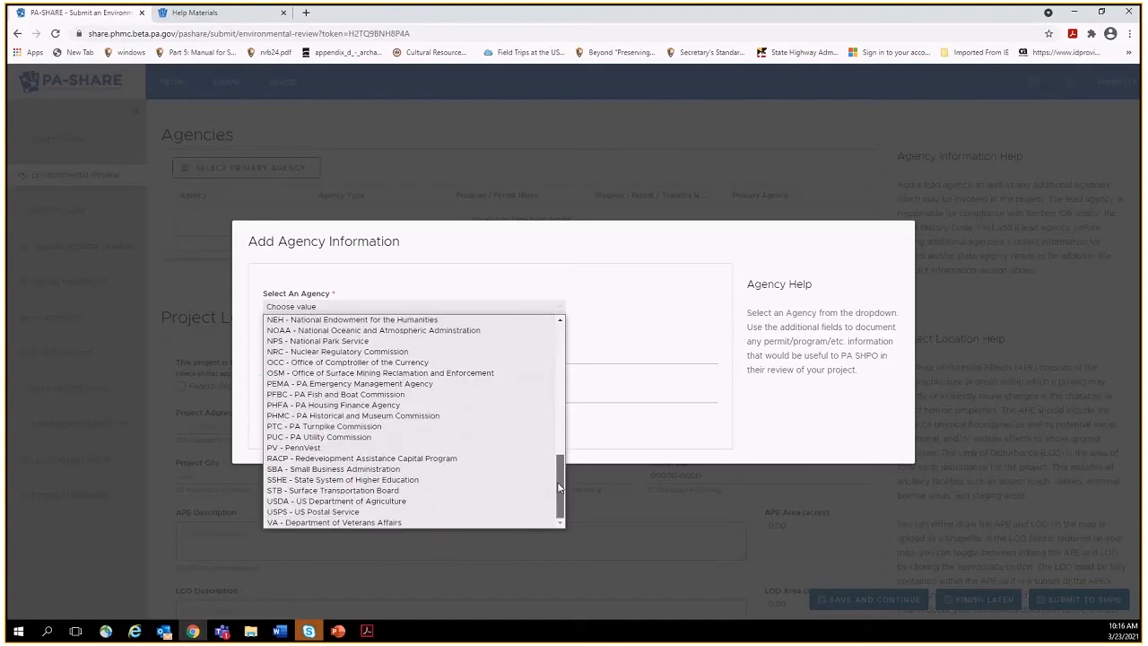
click(404, 503)
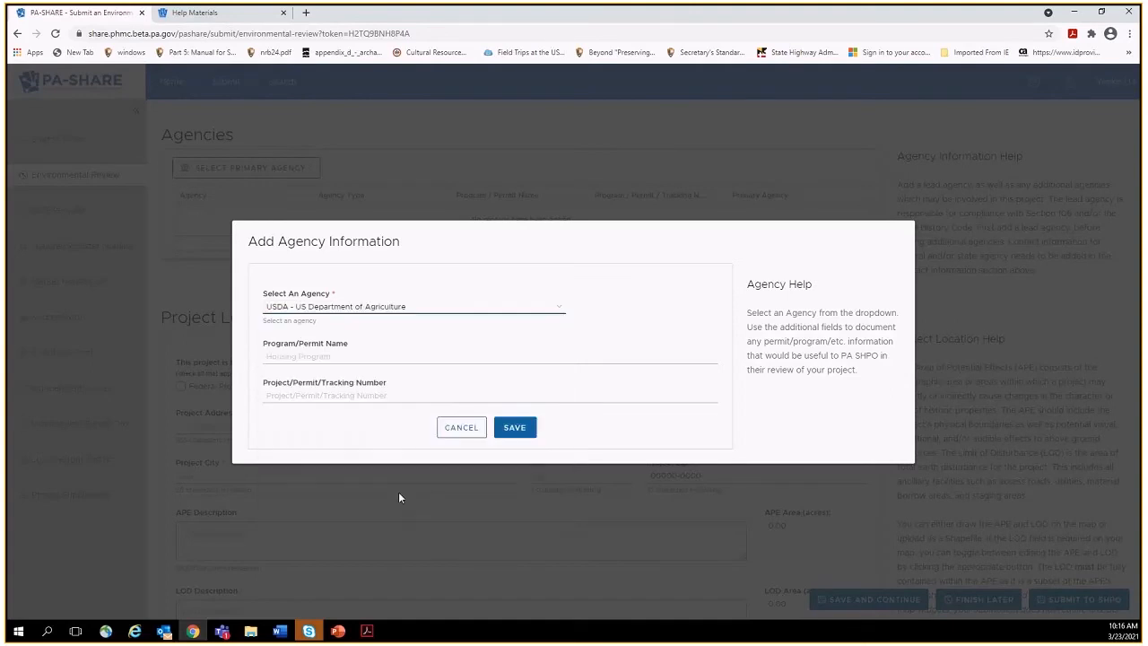
click(358, 357)
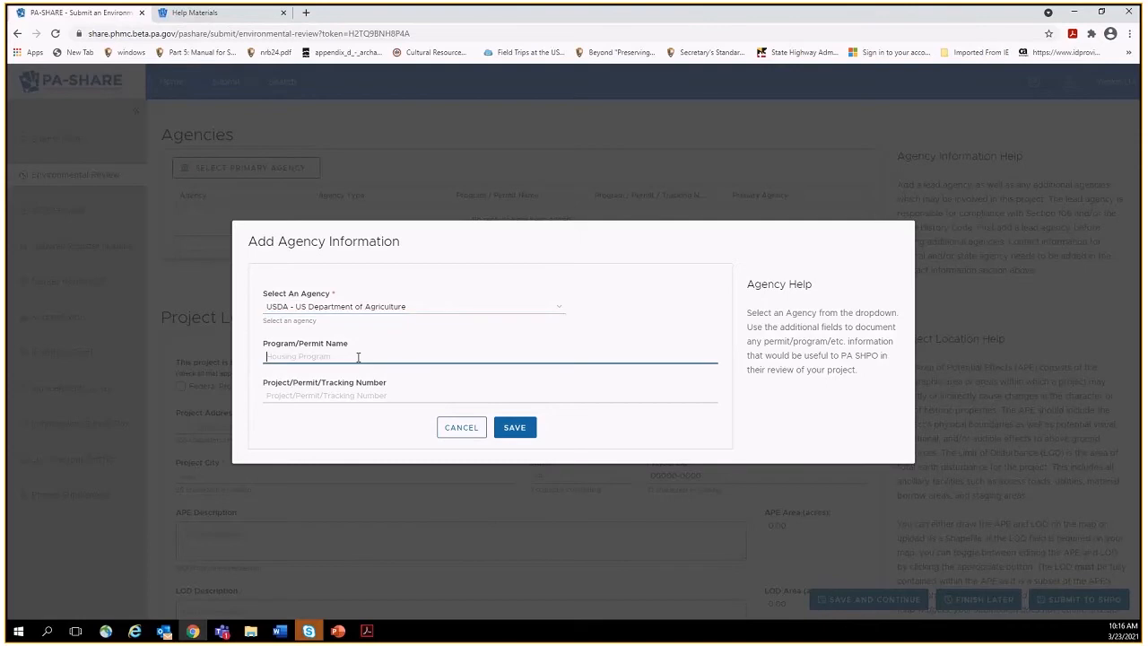
text(FSA)
text(Direct Farm Loan Program)
click(326, 395)
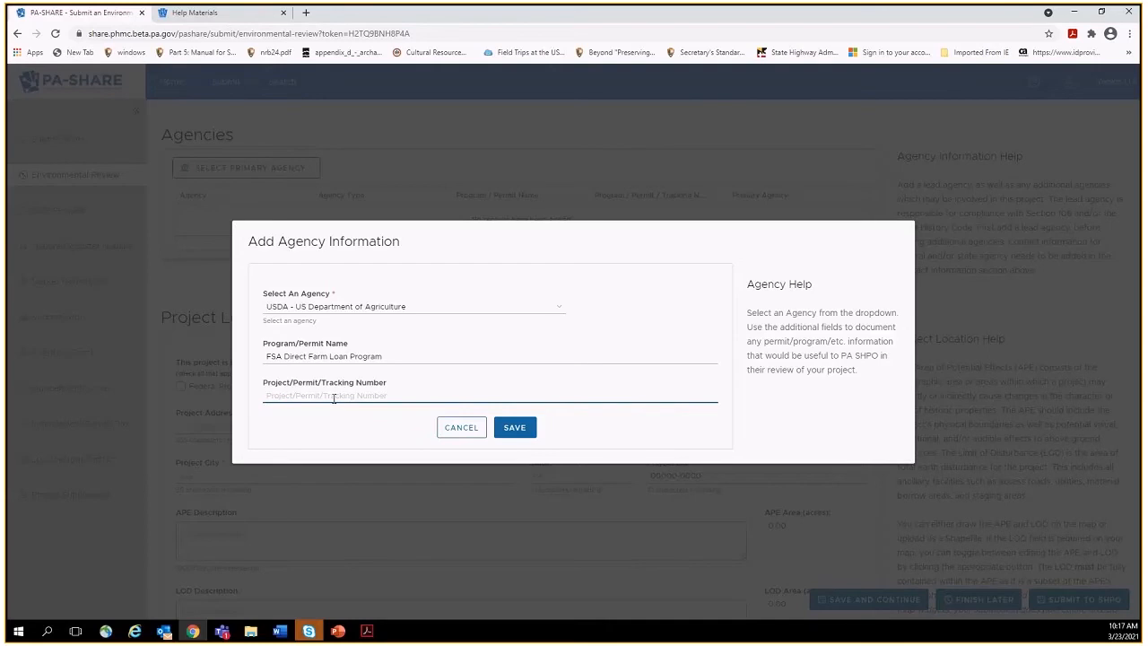
click(526, 435)
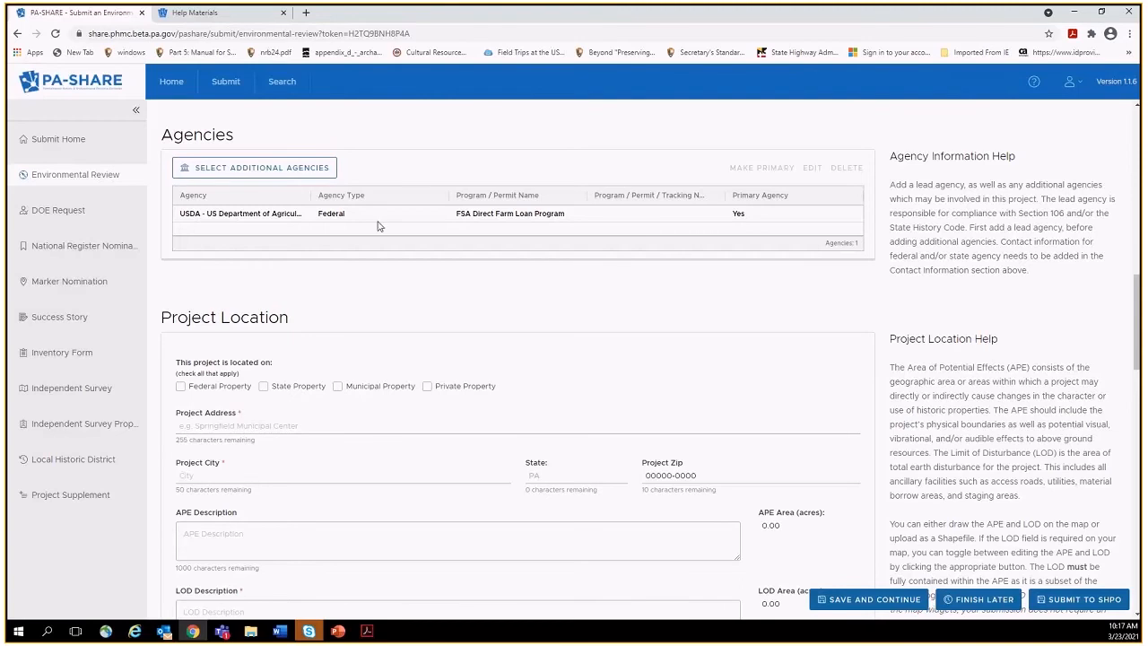
Add DEP – Department of Environmental Protection as an additional State agency and review its row.
click(303, 172)
click(309, 306)
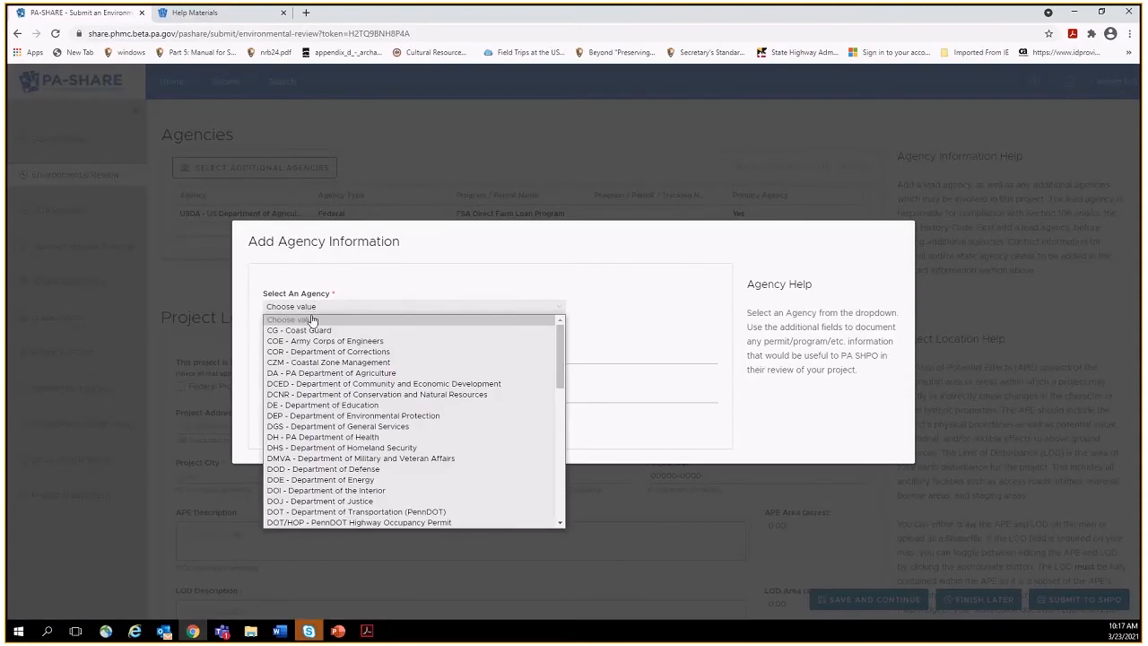
click(310, 416)
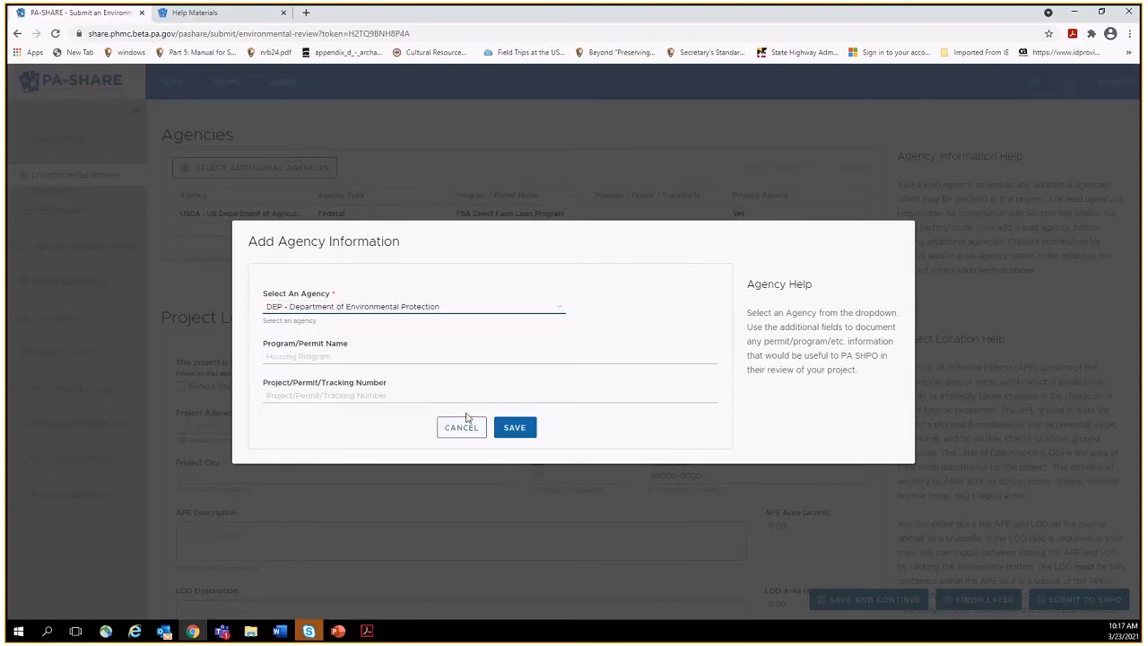
click(518, 433)
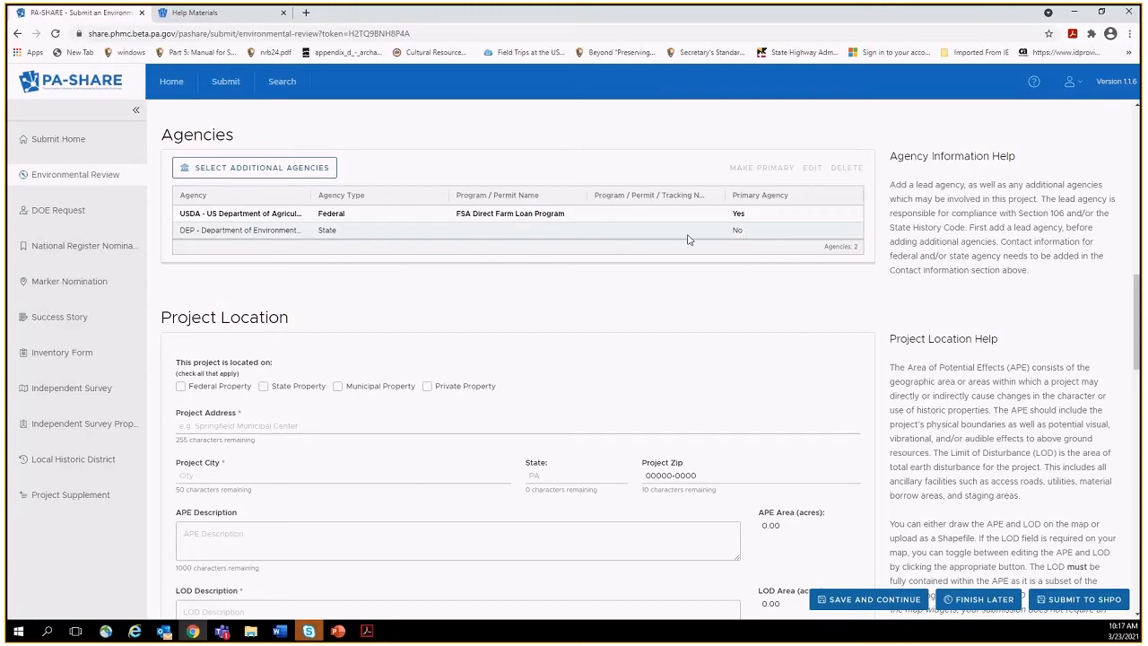
click(736, 232)
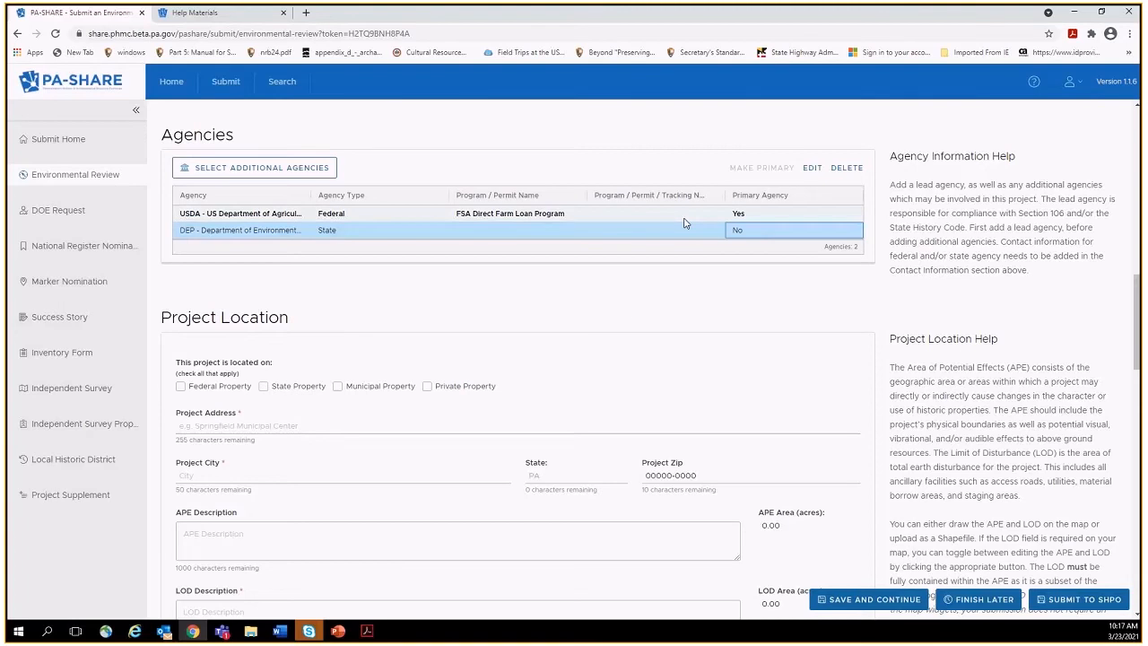
click(612, 310)
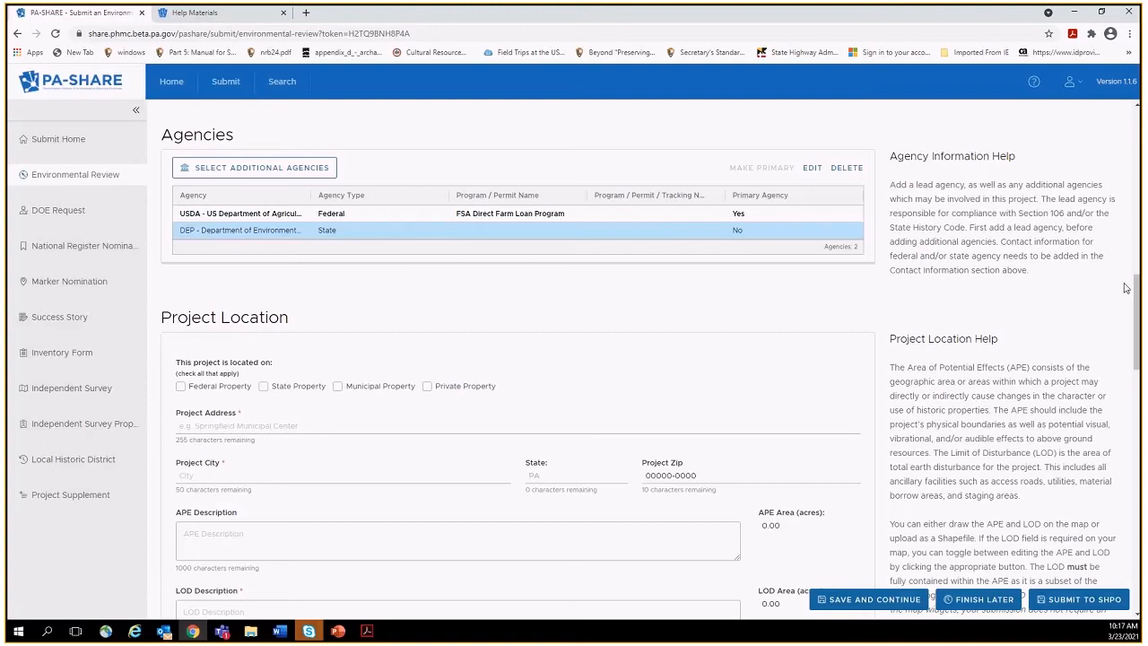
Mark the project as on private property and enter its street address, city and ZIP code.
drag(1137, 293, 1137, 301)
scroll(729, 325, down, 1)
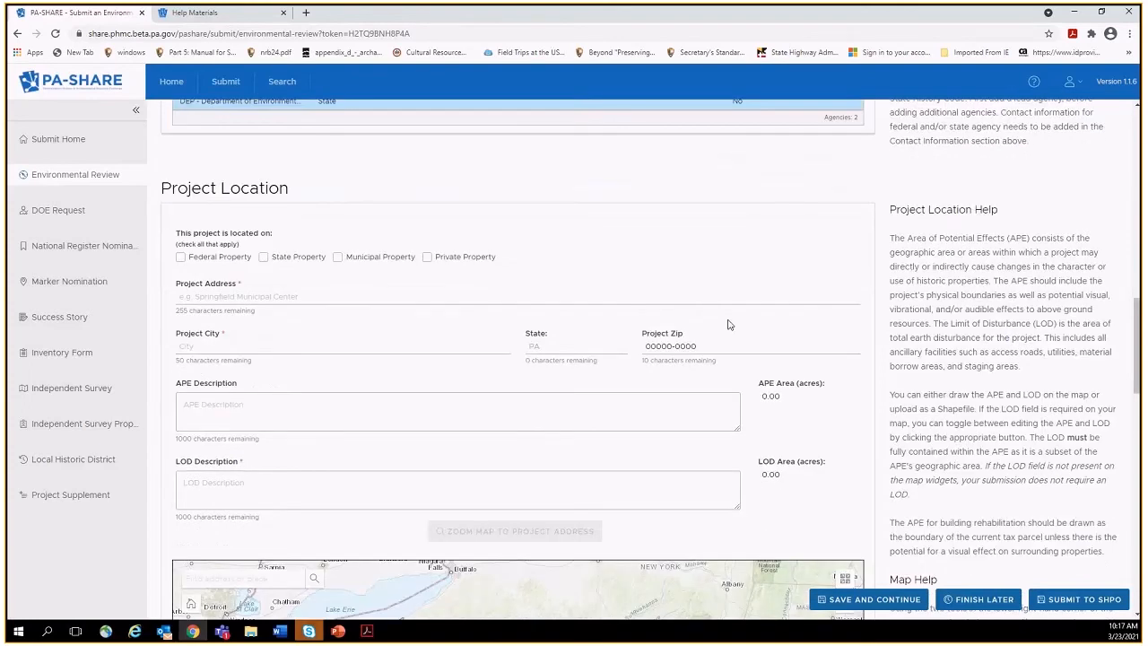
click(427, 257)
click(402, 295)
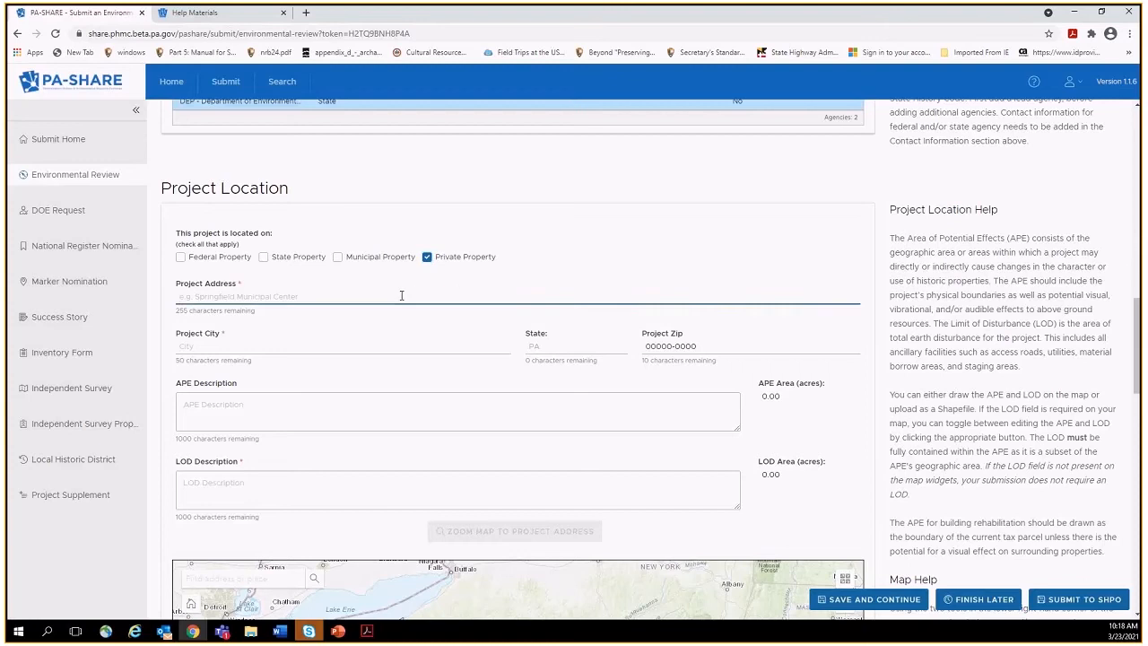
key(Tab)
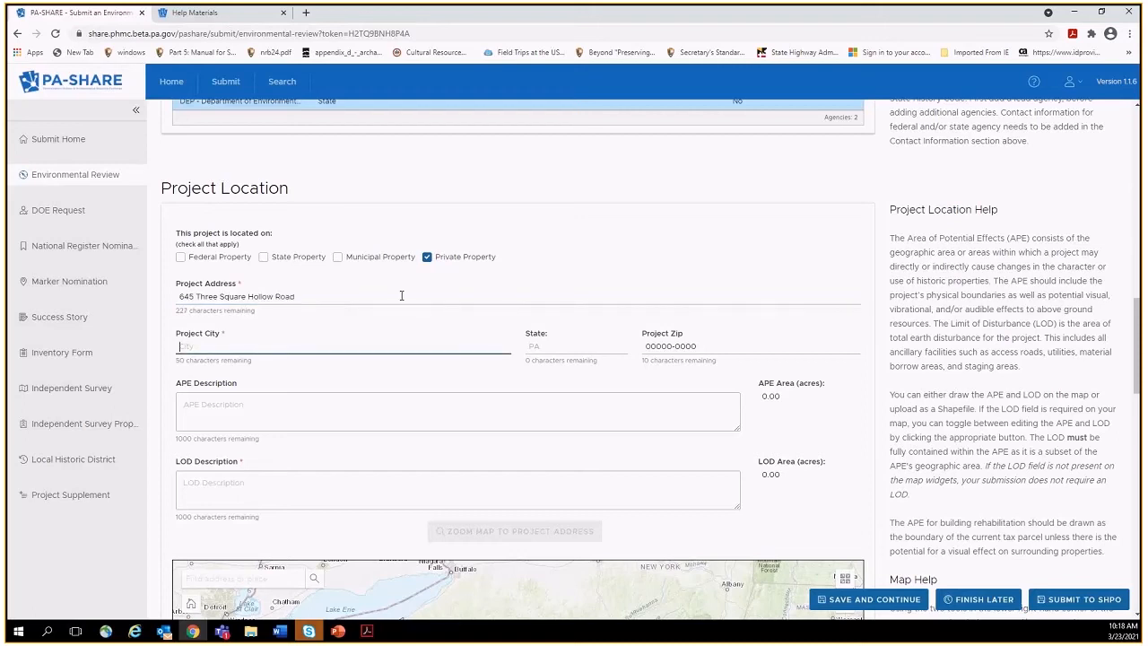
text(Newburg)
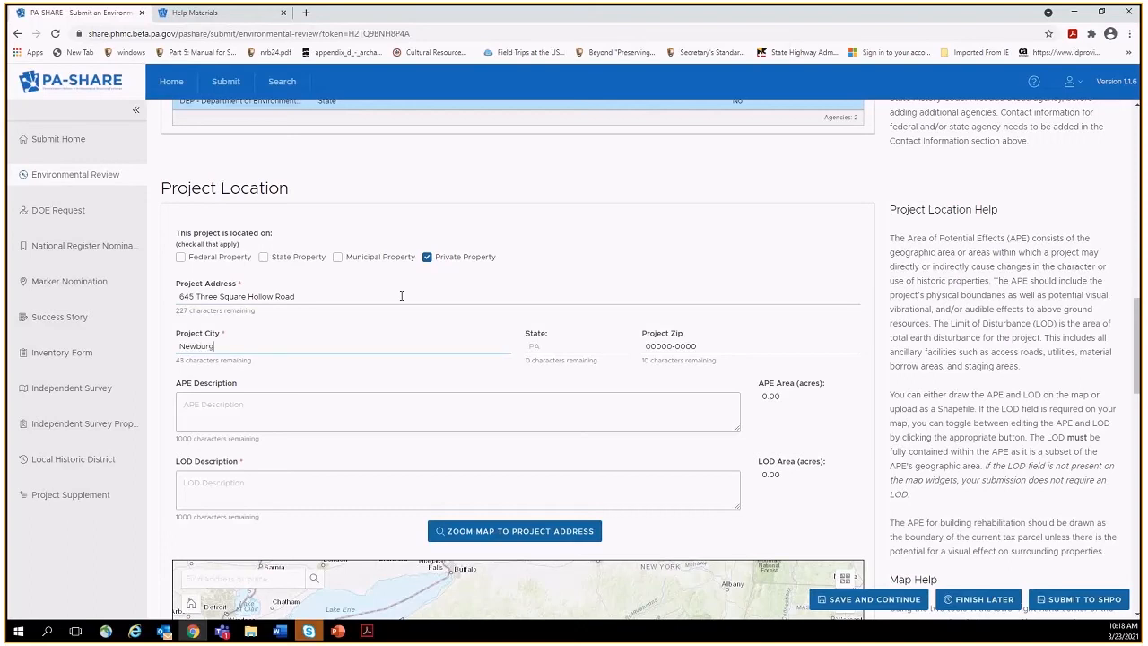
key(Tab)
text(17240)
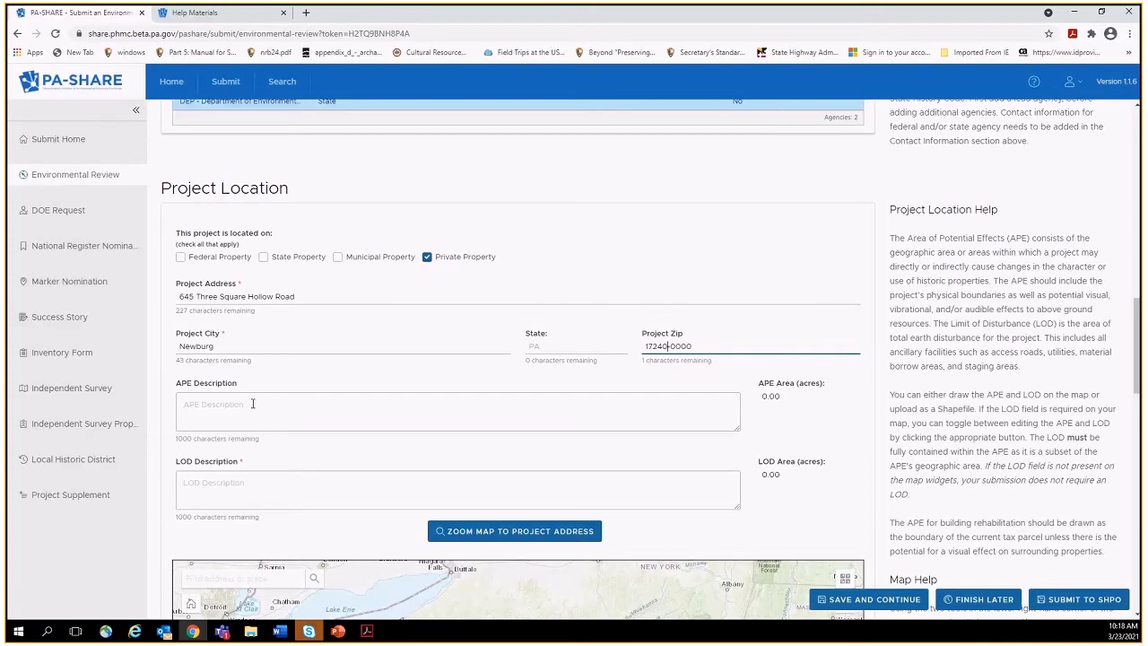
Write the APE description 'Includes area of proposed new concrete pad acjacent to dairy barn'.
click(252, 404)
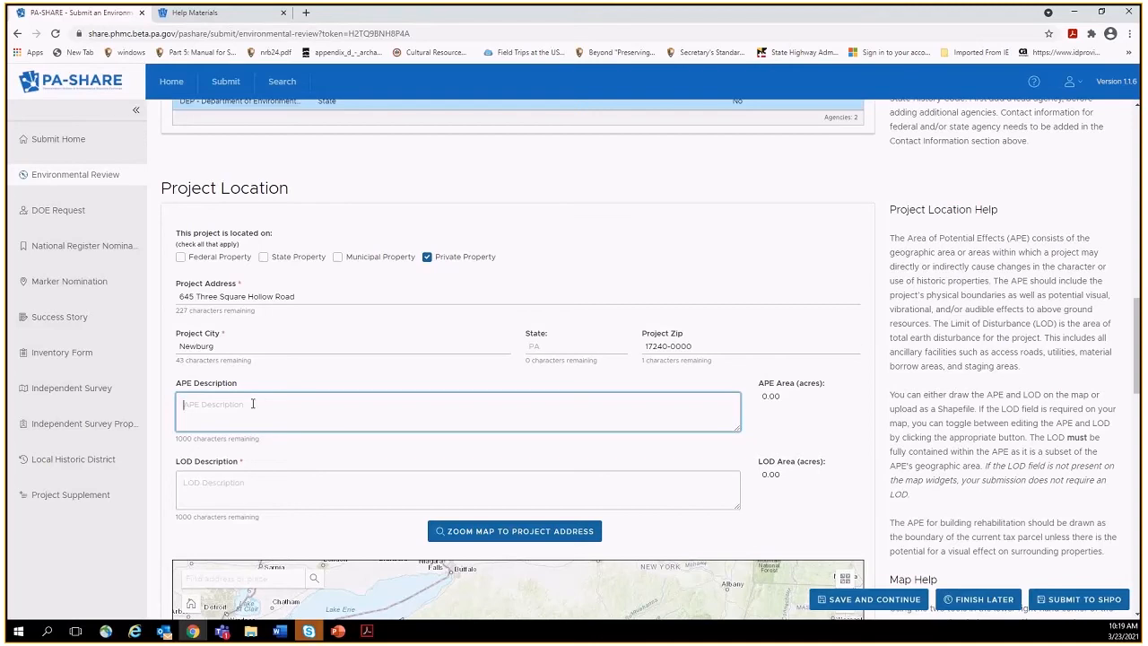
text(Includes area of proposed new concrete pad acjacent to dairy barn)
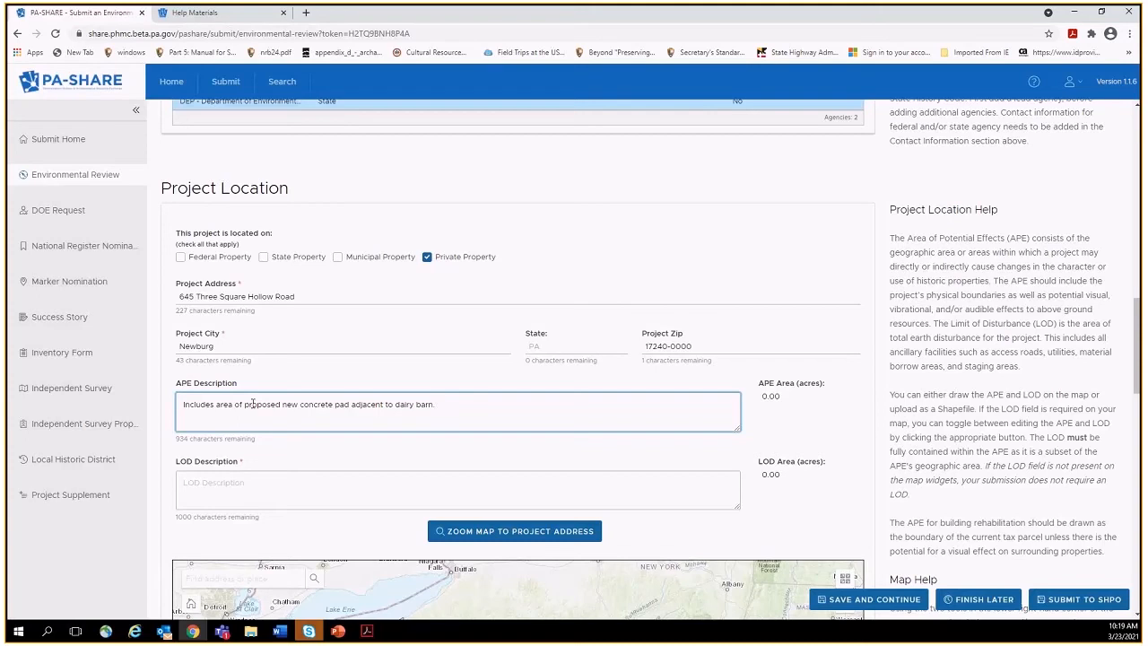
Finish the APE Description by adding 'and possible removal of end wall.'.
text(and possible removal of end wall.)
drag(1138, 366, 1133, 403)
Enter 'Area of proposed new concrete pad construction' as the LOD Description.
click(657, 312)
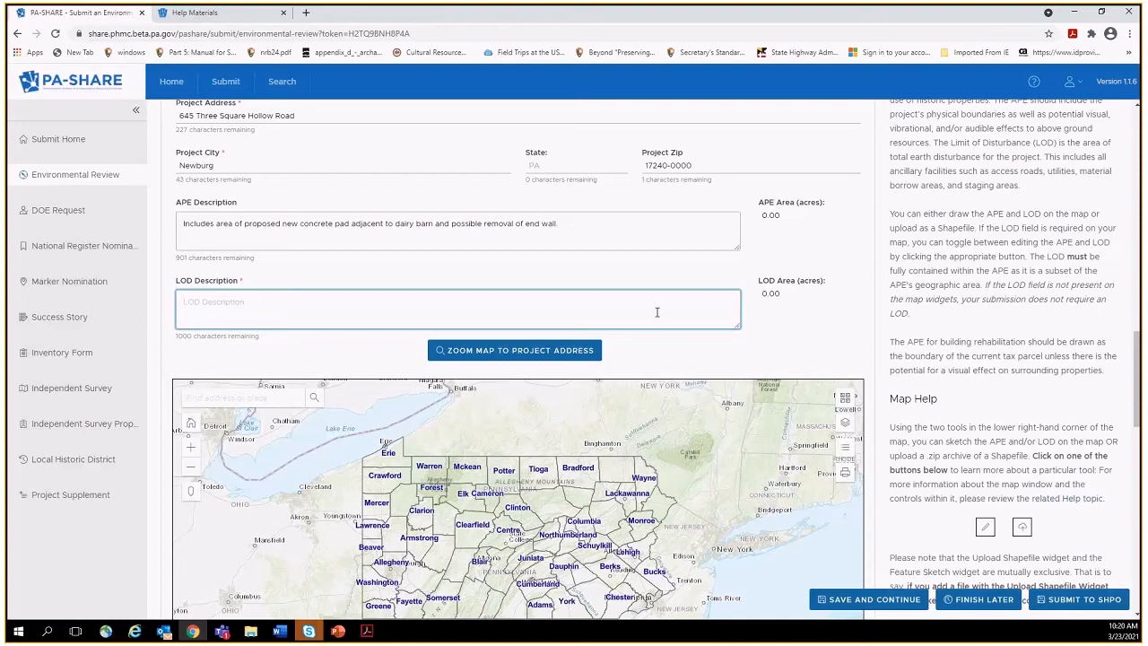
text(Area of proposed new concrete p)
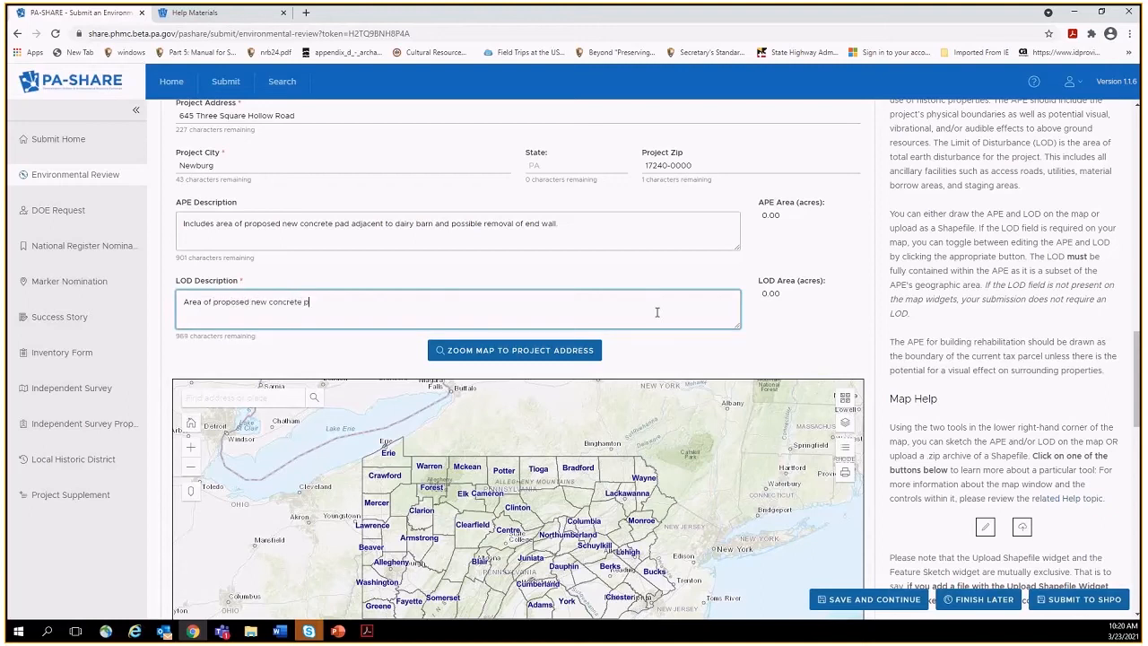
text(ad construction)
Zoom the project map to the entered project address and show it full screen.
scroll(1138, 439, down, 2)
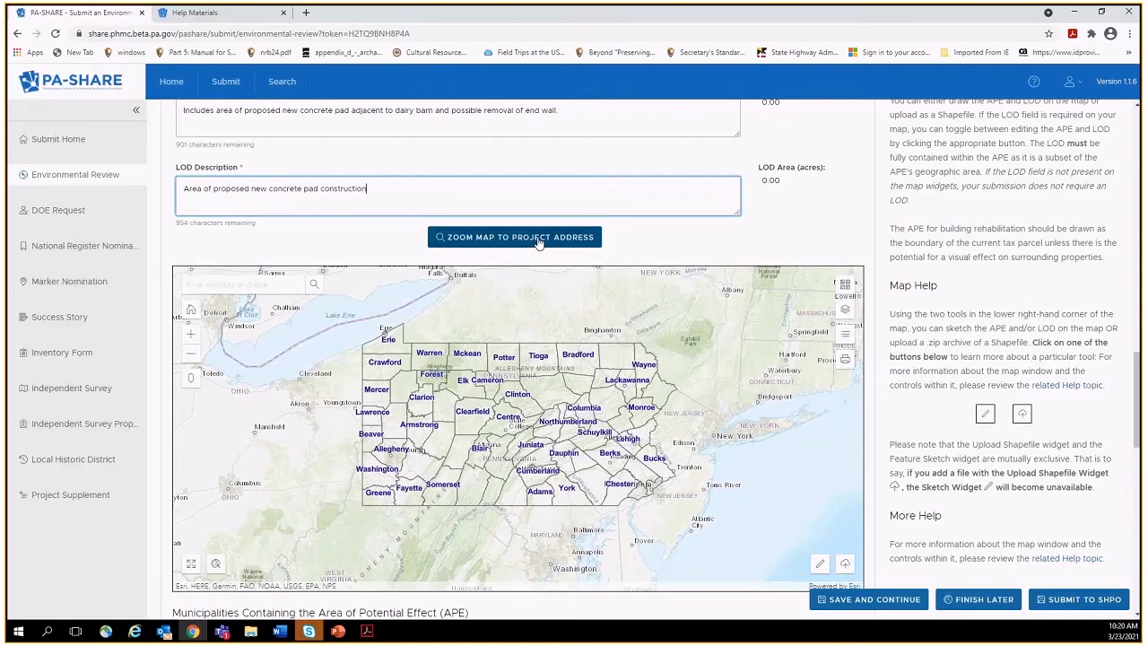
click(228, 285)
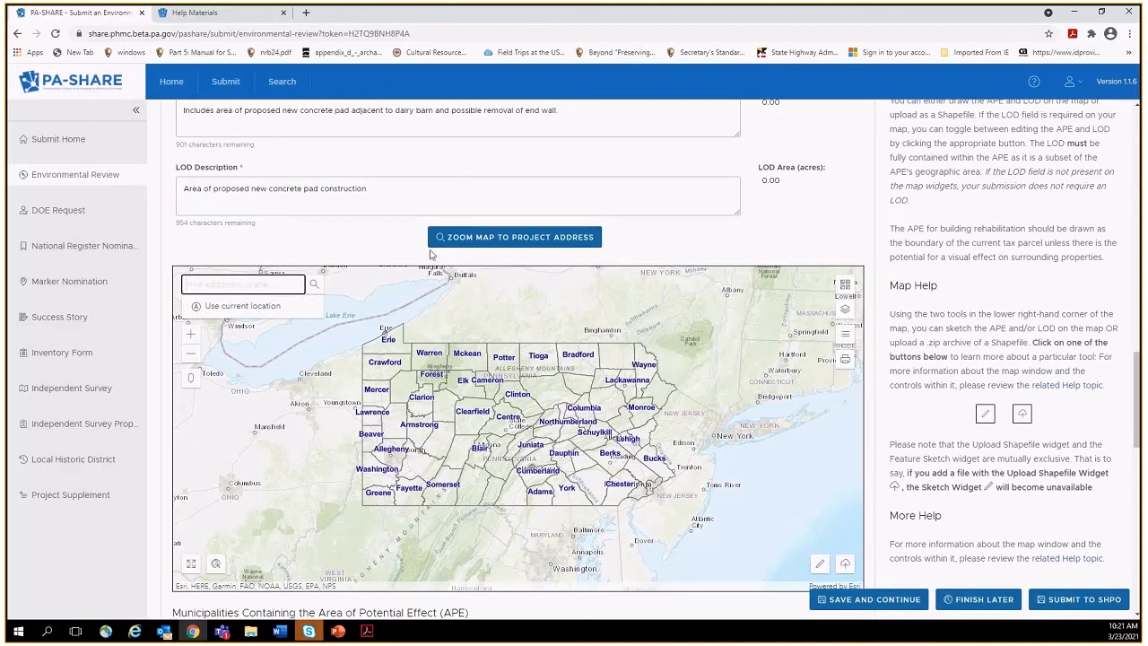
click(460, 247)
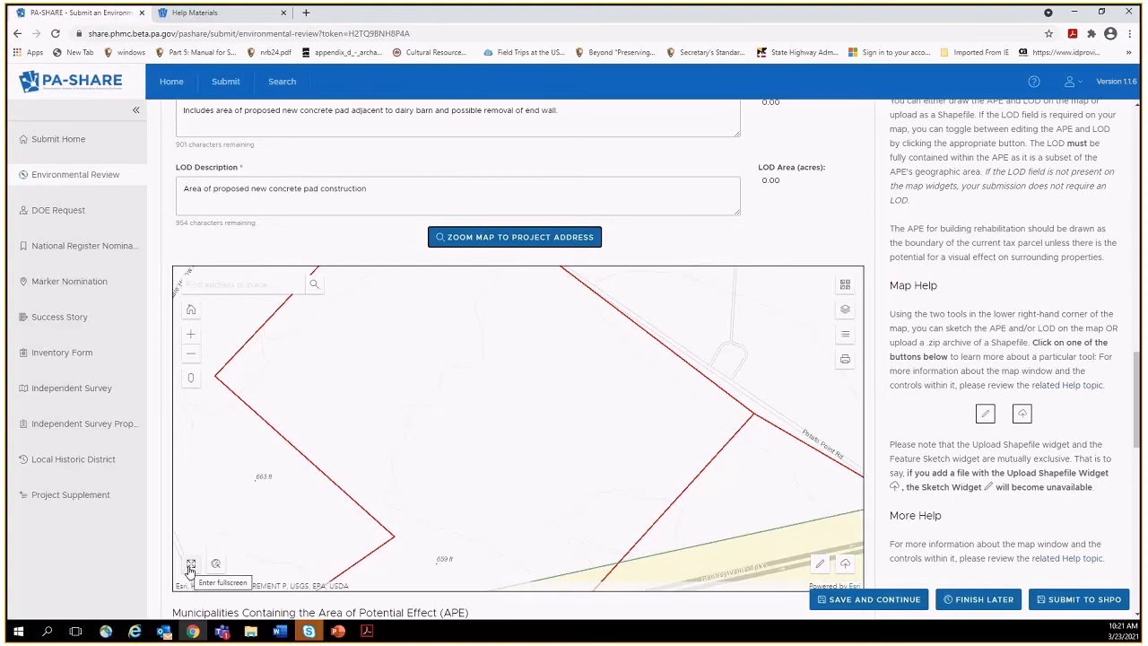
click(190, 568)
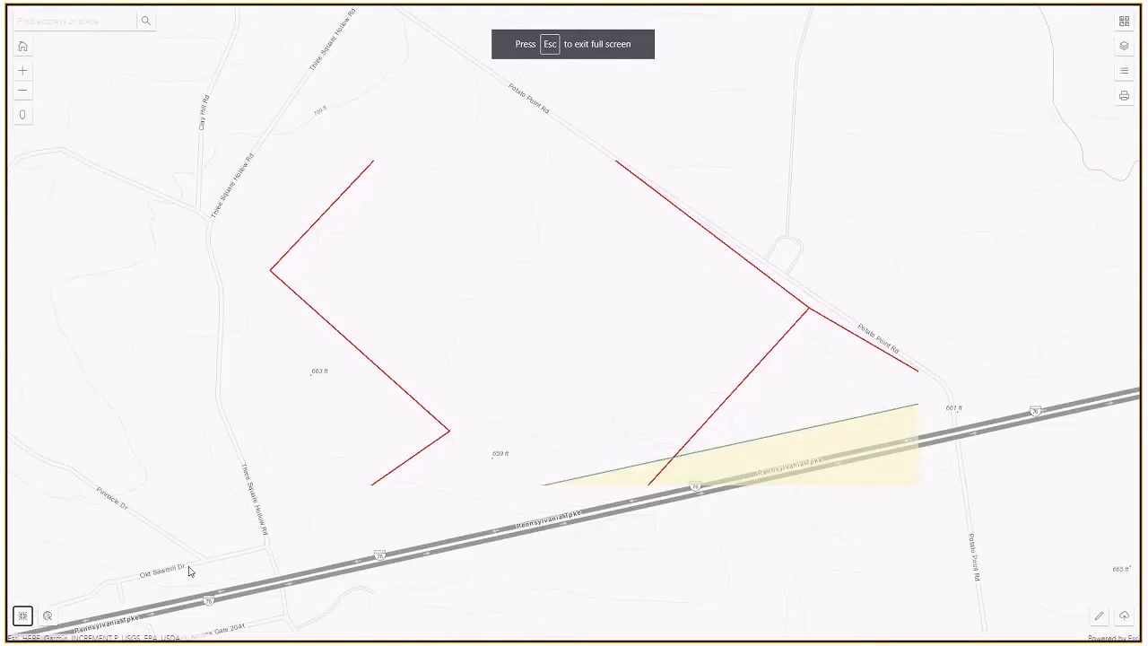
Zoom the map out two levels to show parcels along the Pennsylvania Turnpike.
click(26, 94)
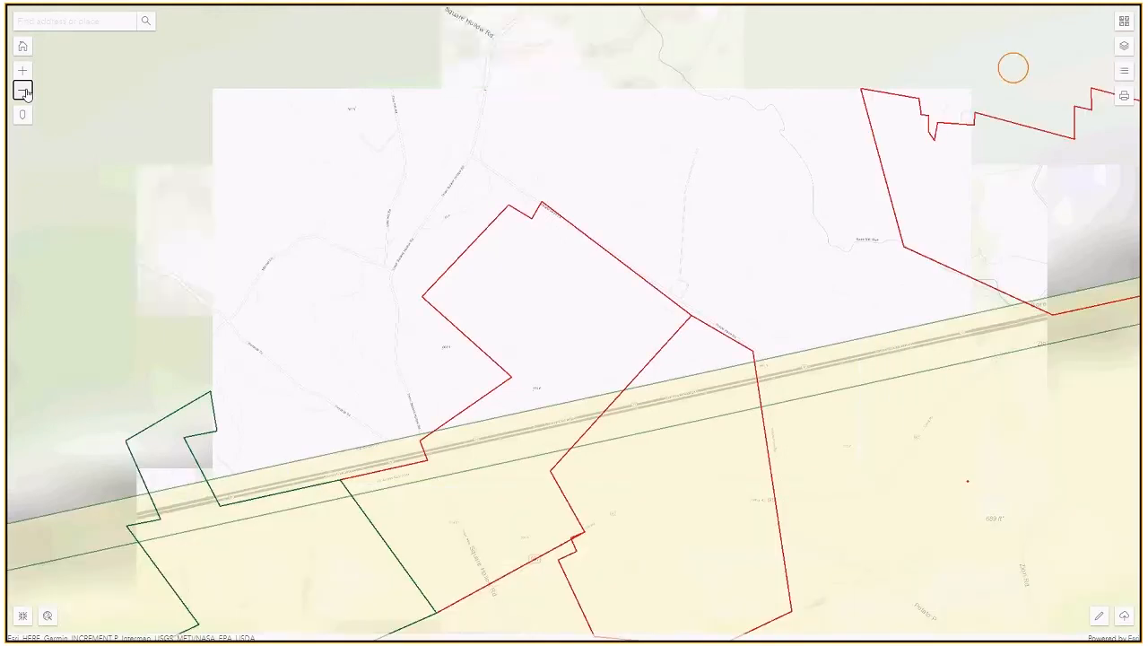
click(25, 93)
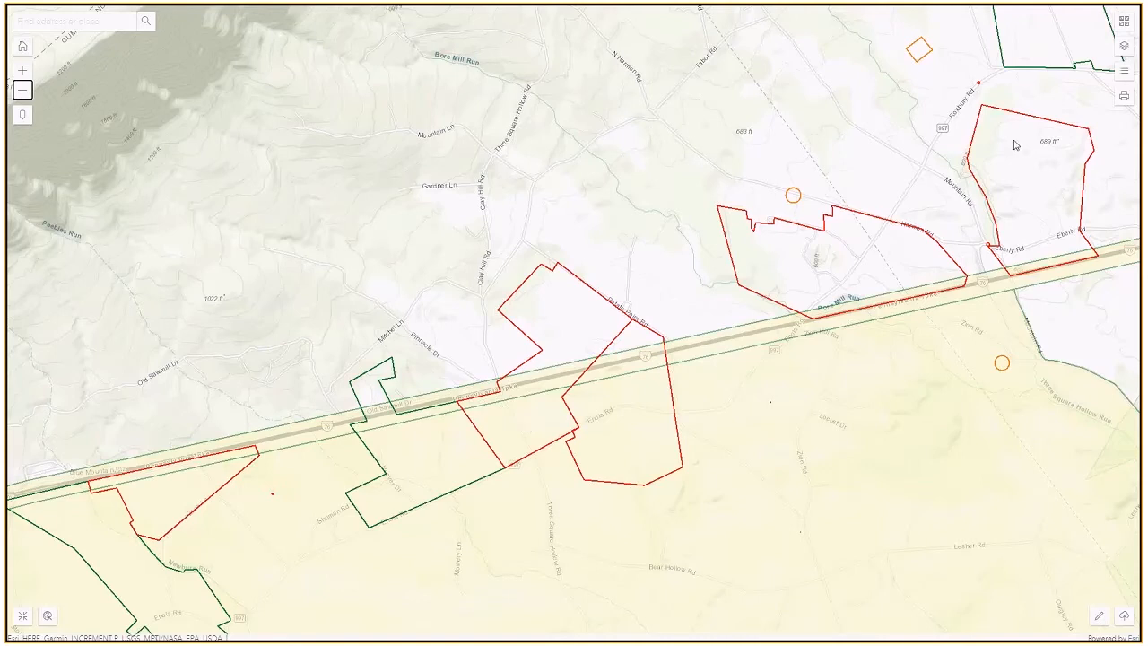
Switch the basemap to Imagery Hybrid and pan the map east toward Harmon Road.
click(1125, 22)
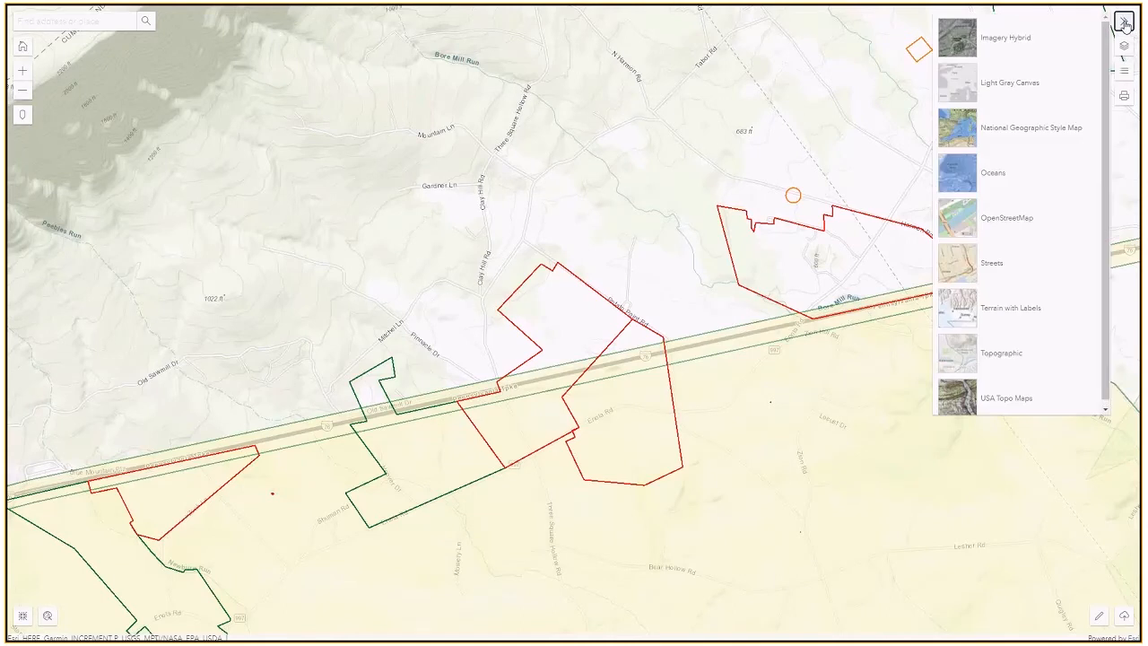
click(958, 38)
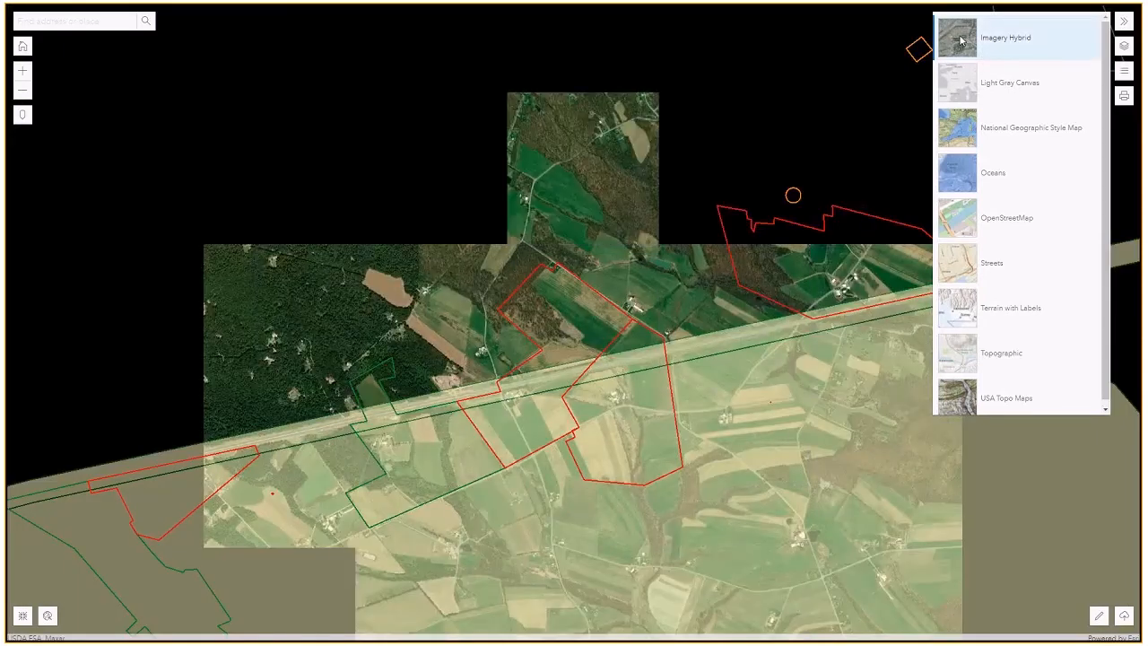
click(1126, 21)
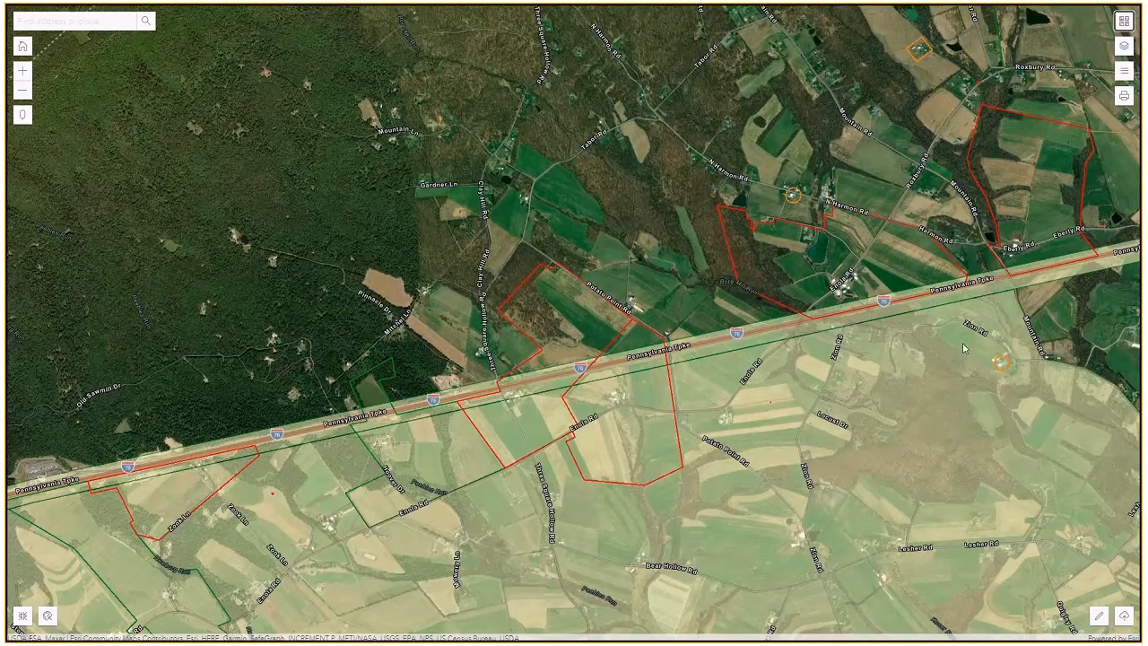
drag(946, 362, 818, 384)
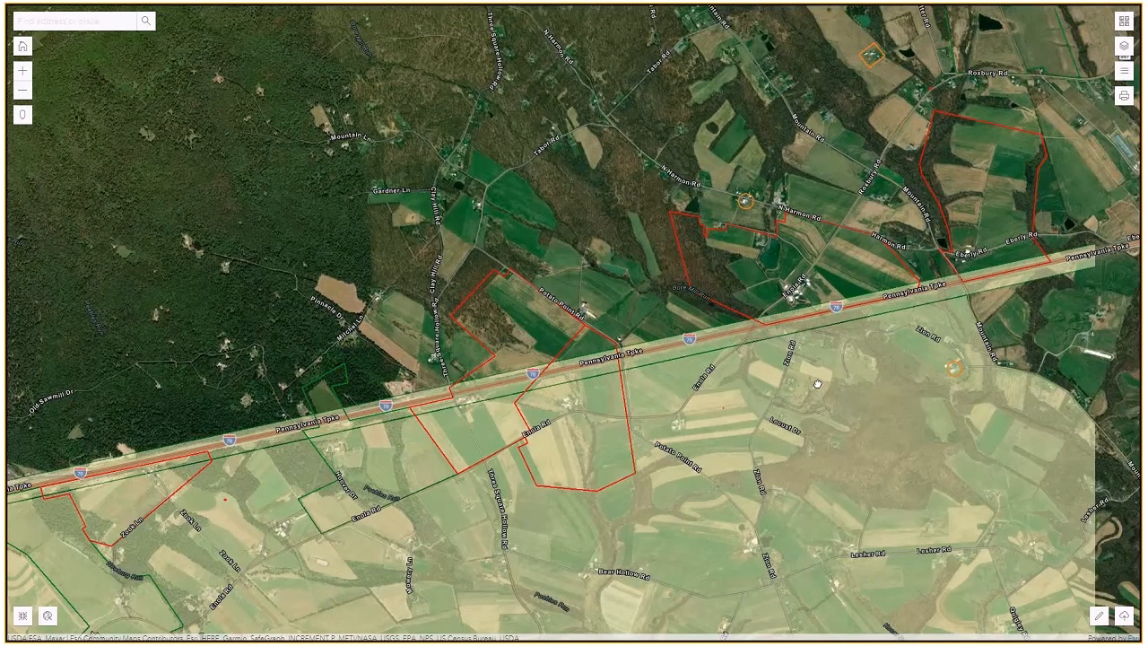
drag(817, 384, 678, 401)
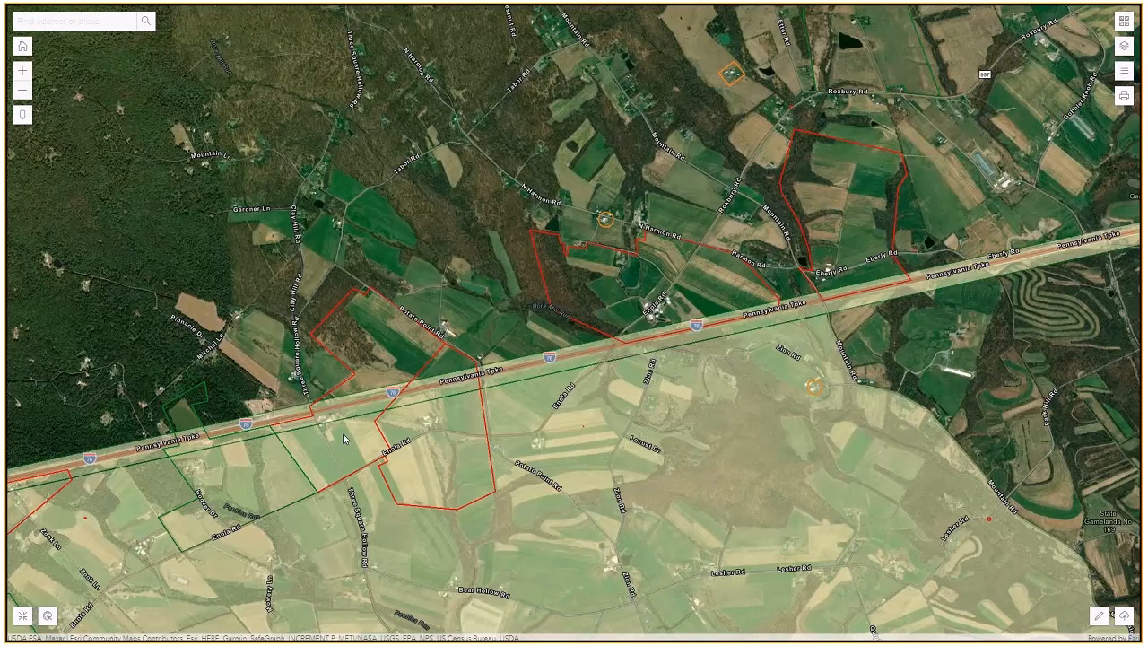
click(1124, 74)
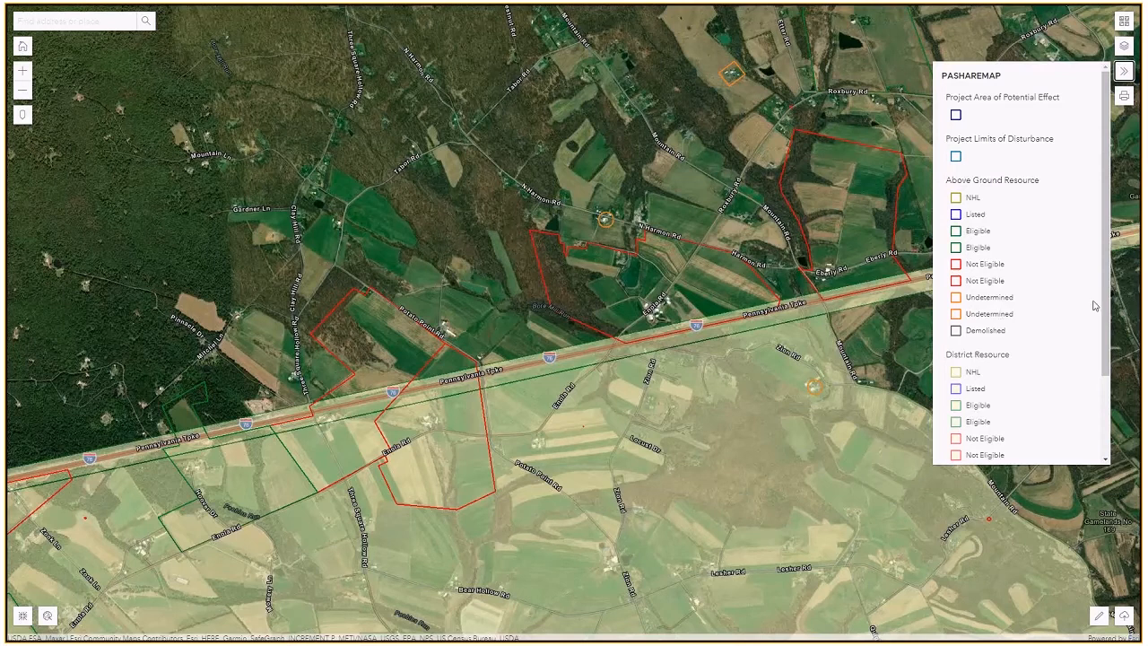
scroll(1104, 310, down, 1)
scroll(1105, 314, up, 1)
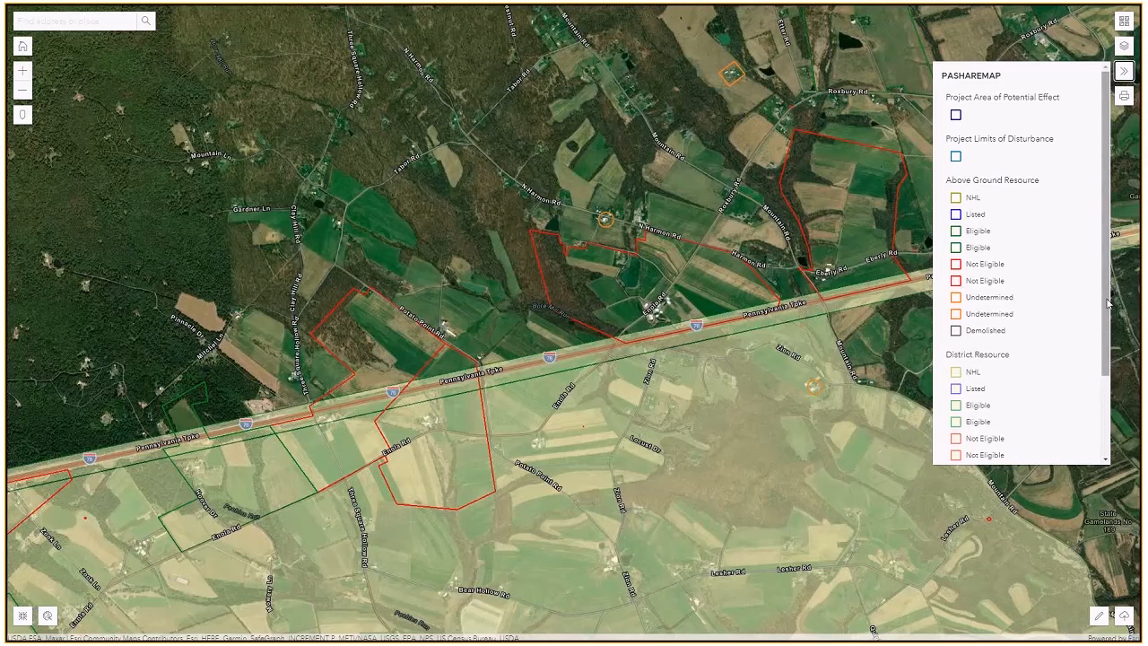
drag(1105, 303, 1113, 358)
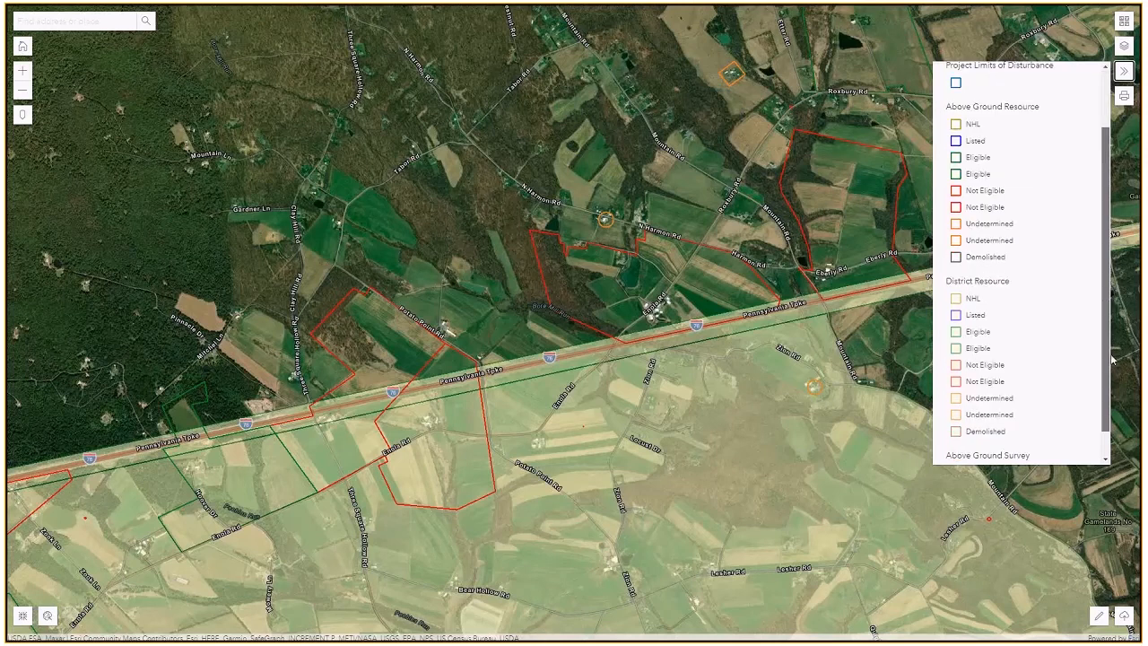
drag(1113, 359, 1105, 260)
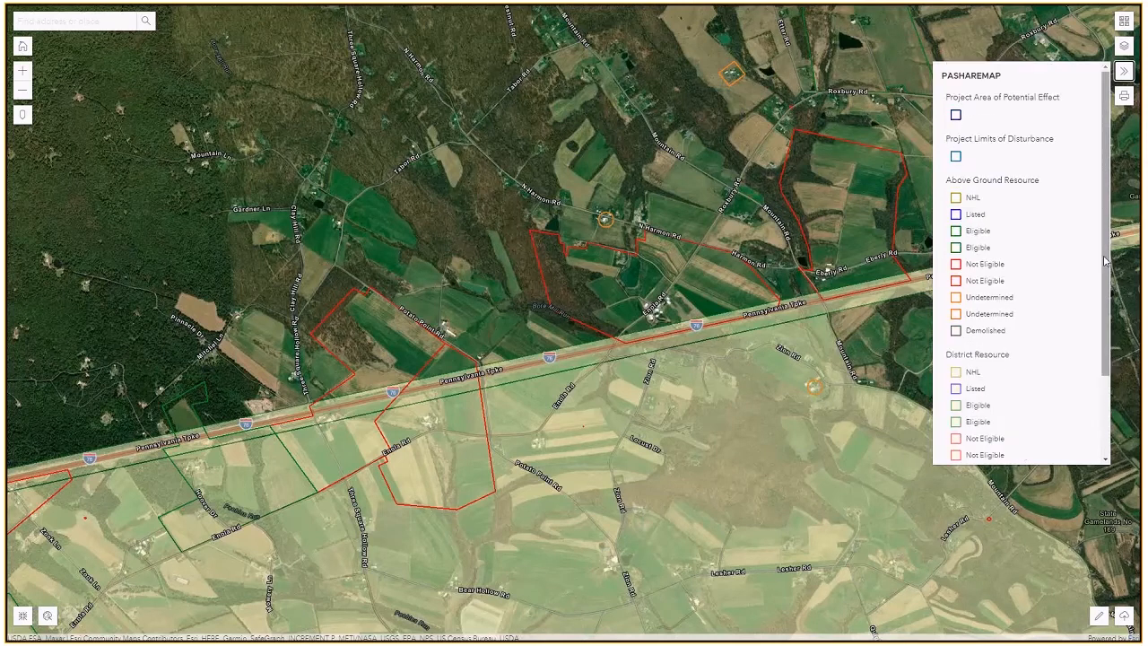
click(1125, 73)
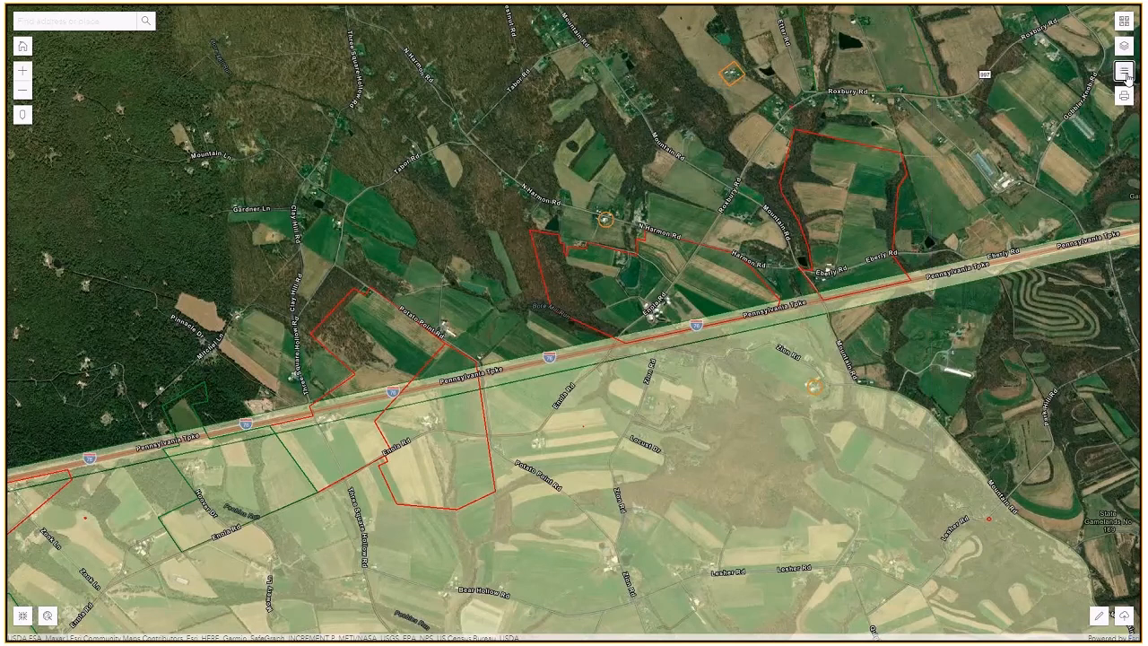
Inspect the Myers Property resource details at the map spot, then close them.
click(346, 431)
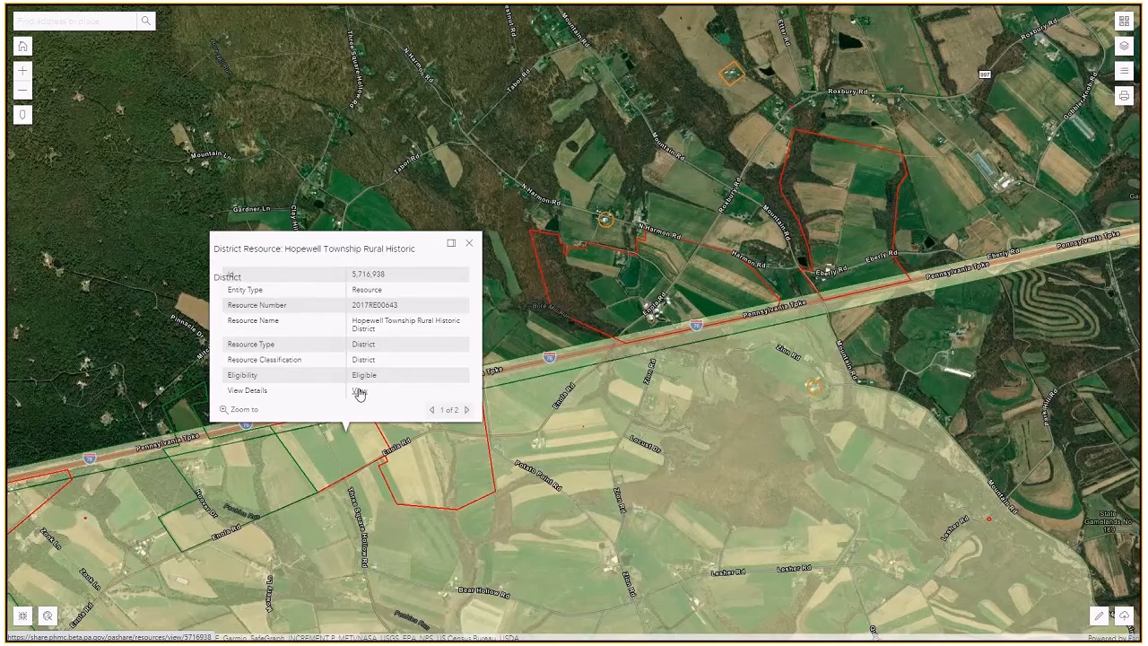
click(466, 411)
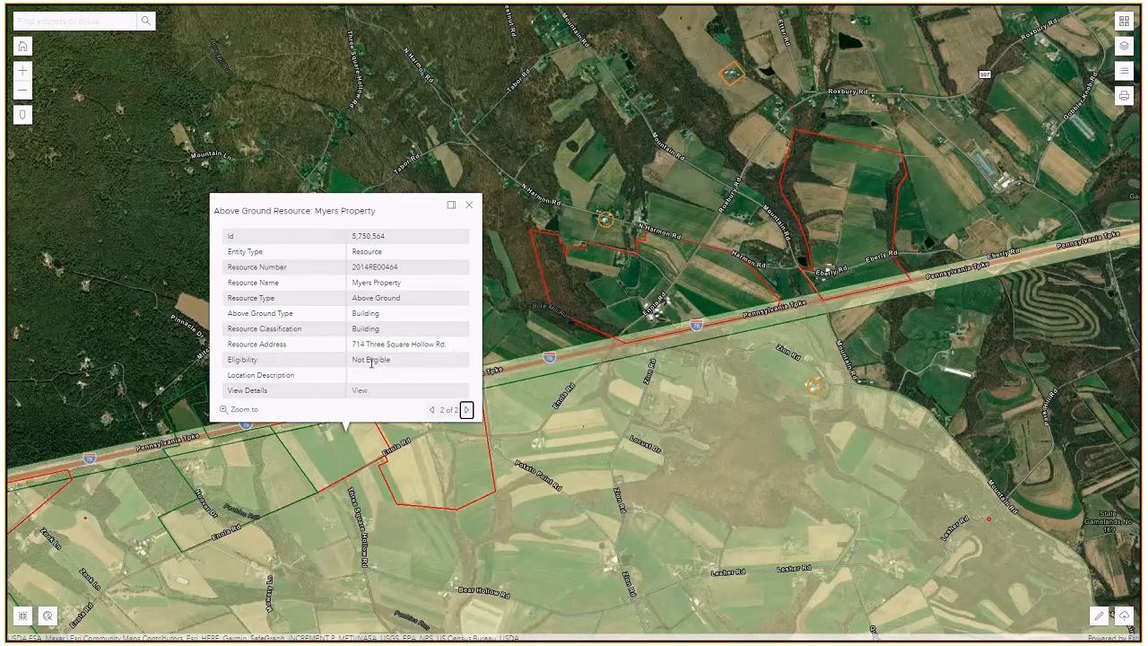
drag(301, 211, 335, 211)
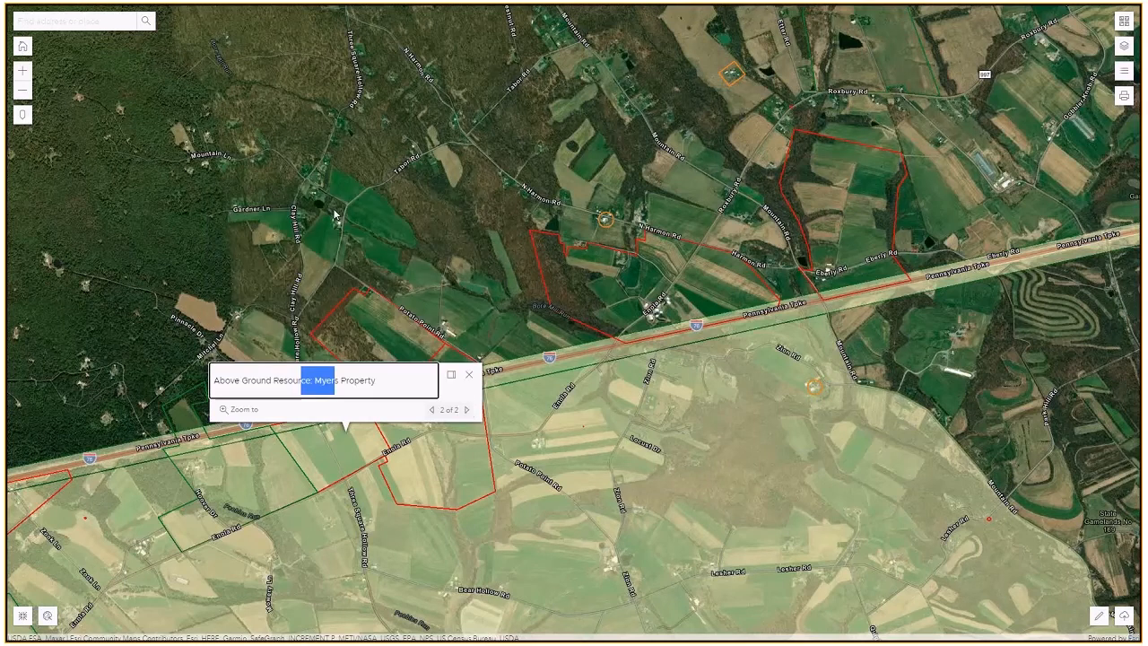
click(453, 385)
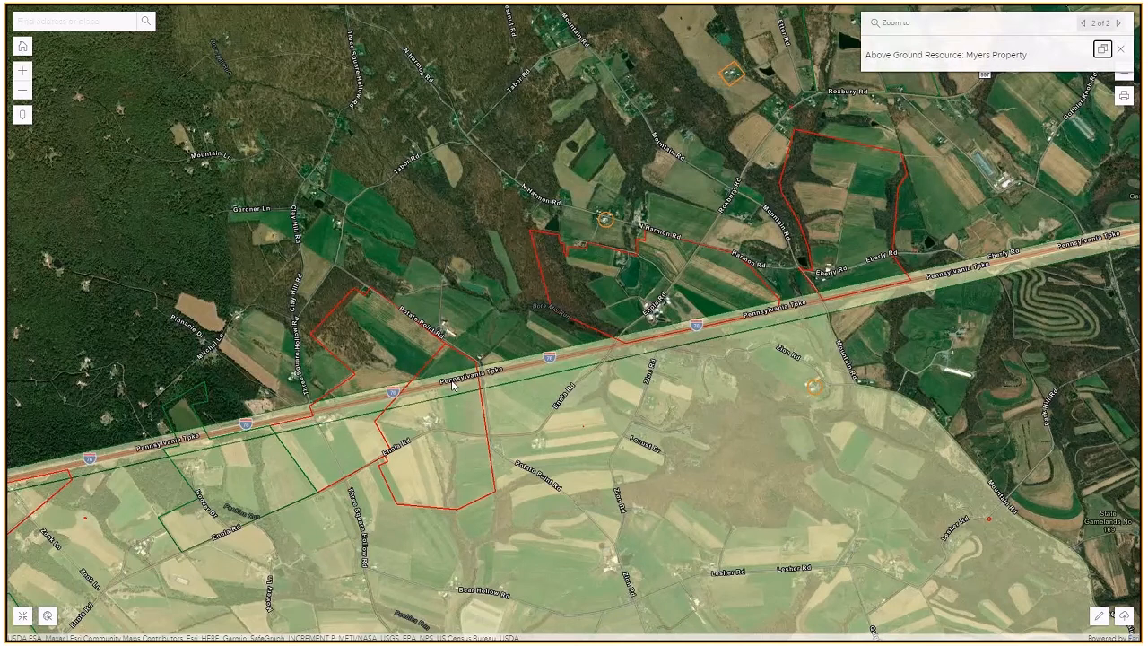
click(396, 356)
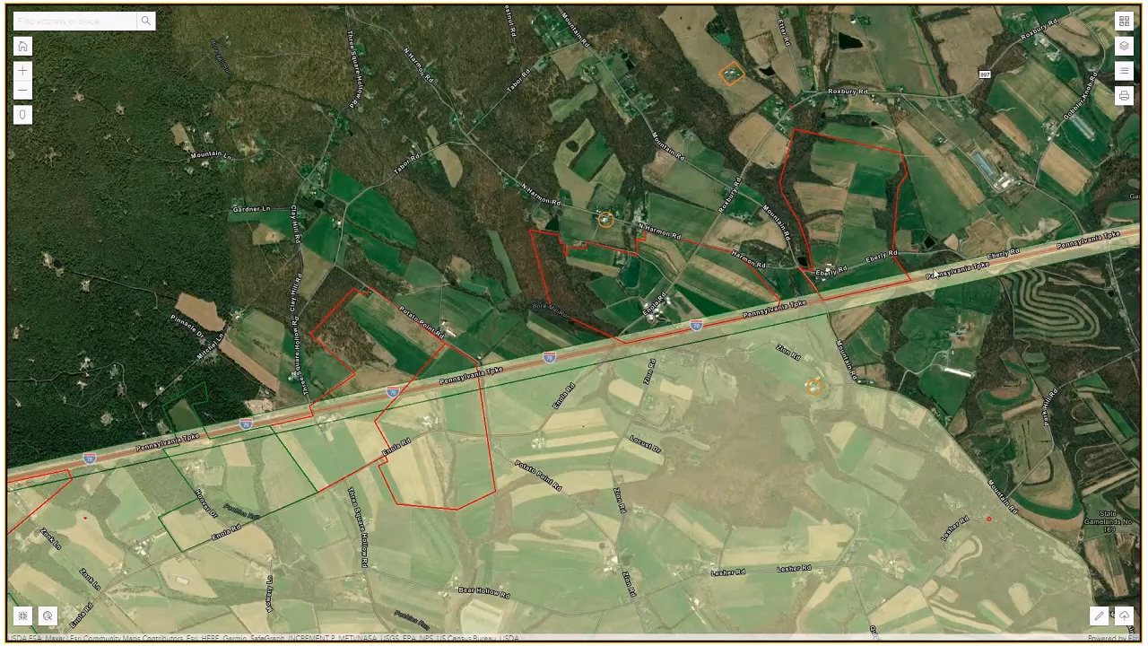
Identify the Pennsylvania Turnpike district resource at another spot and close its details.
click(757, 326)
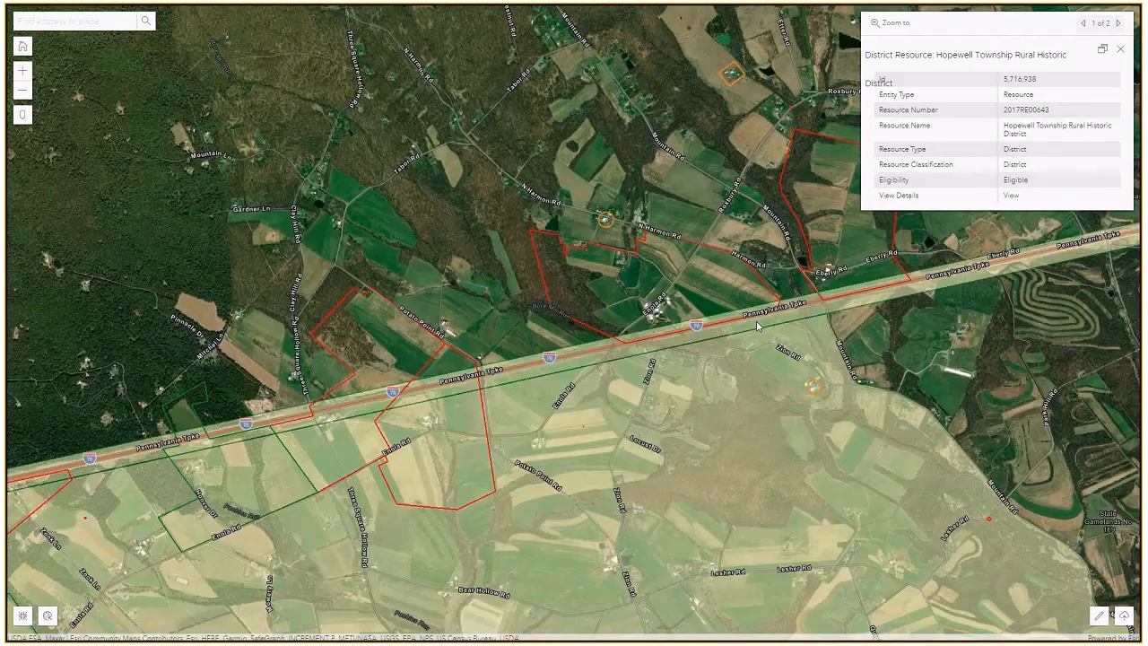
click(1119, 24)
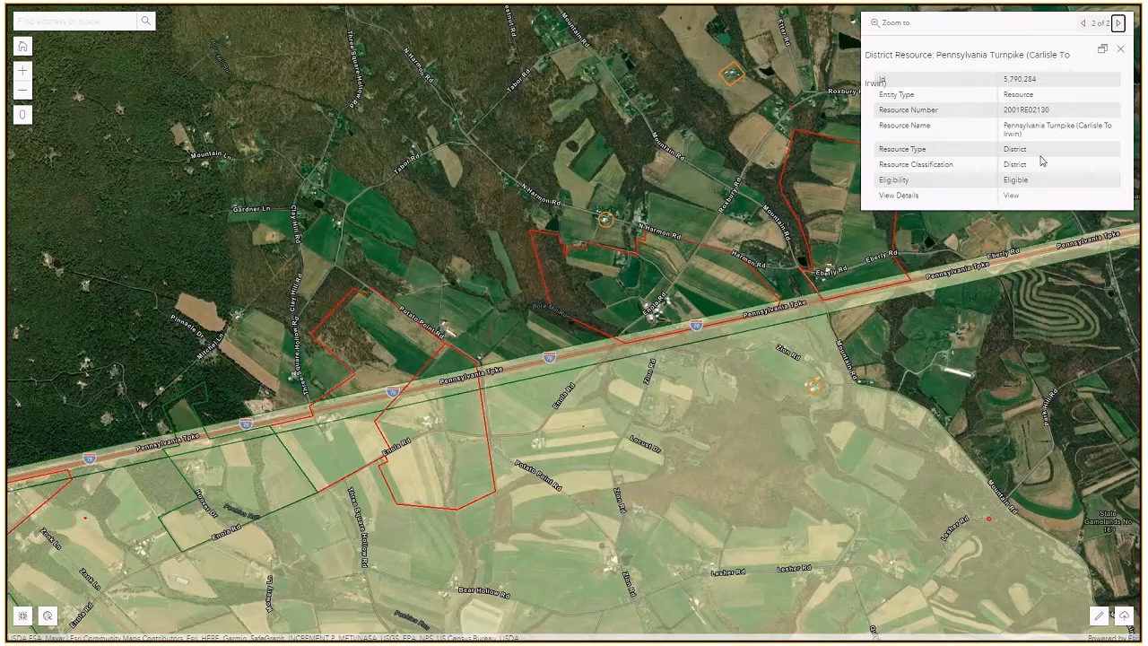
click(1120, 50)
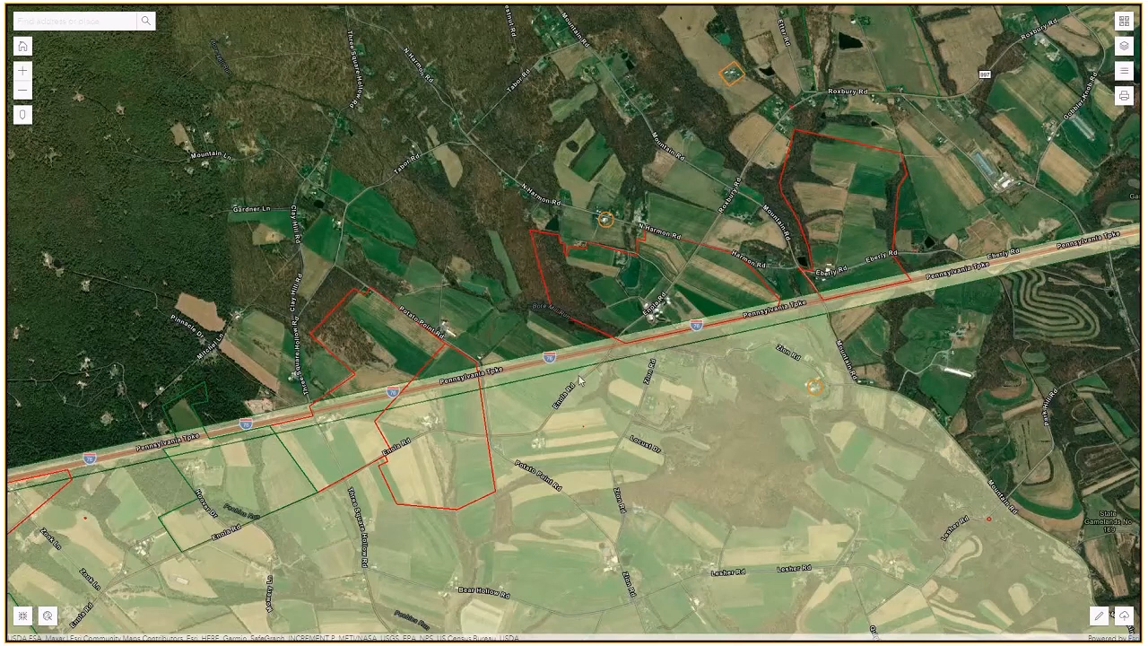
Zoom in near Potato Point Rd and turn off the PASHAREMAP layer.
click(24, 71)
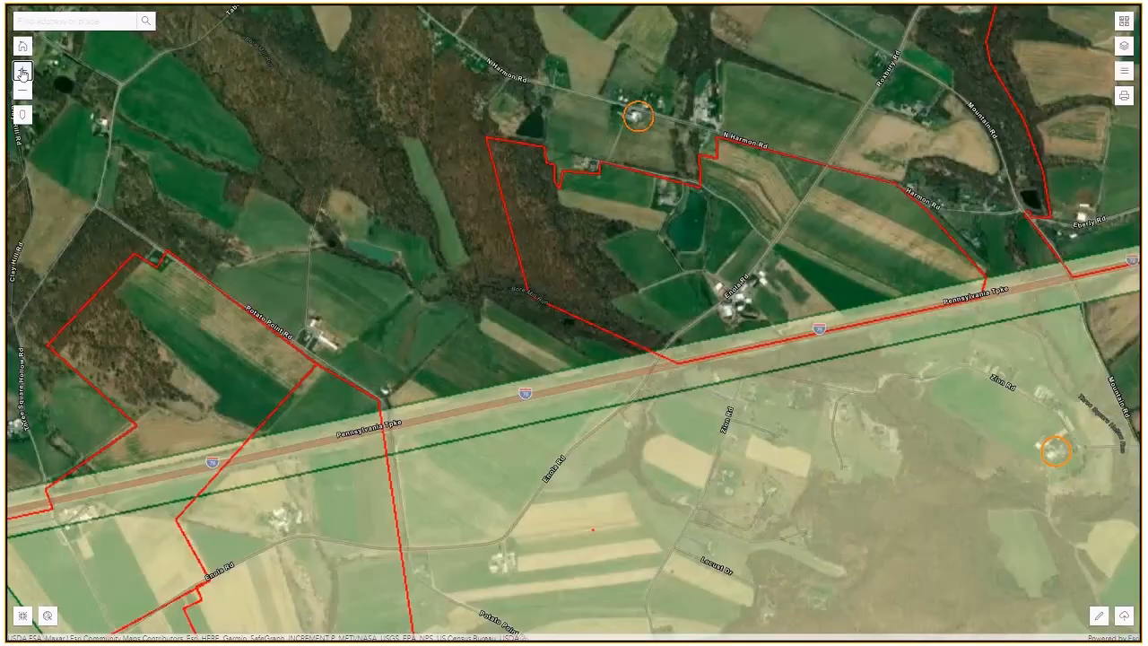
drag(322, 313, 582, 185)
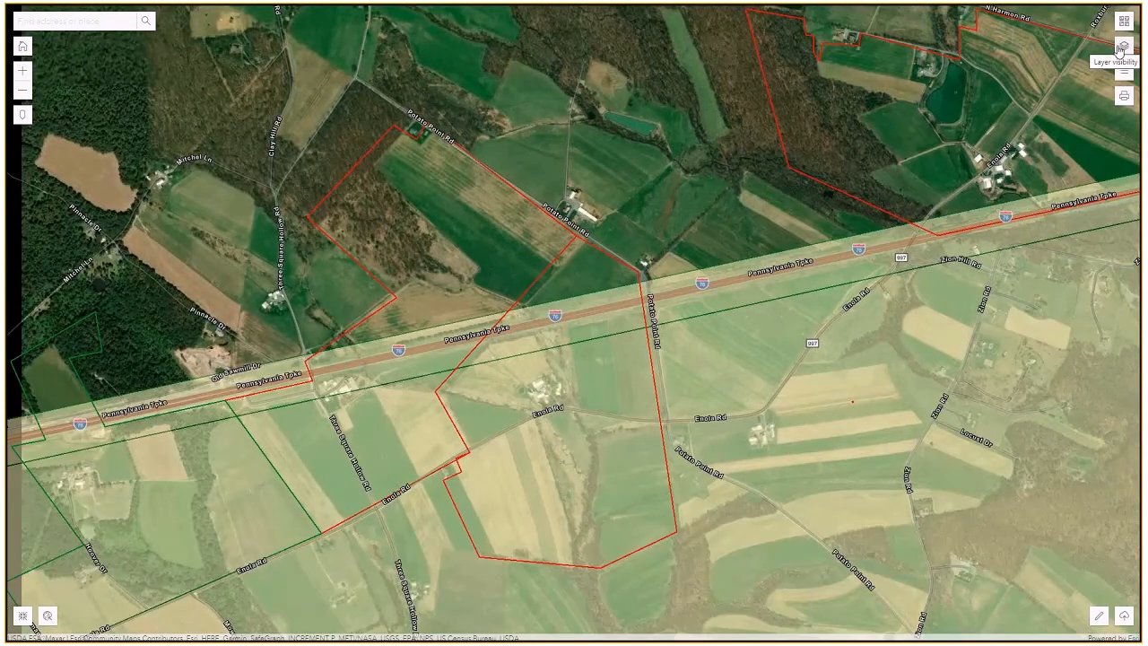
click(1124, 47)
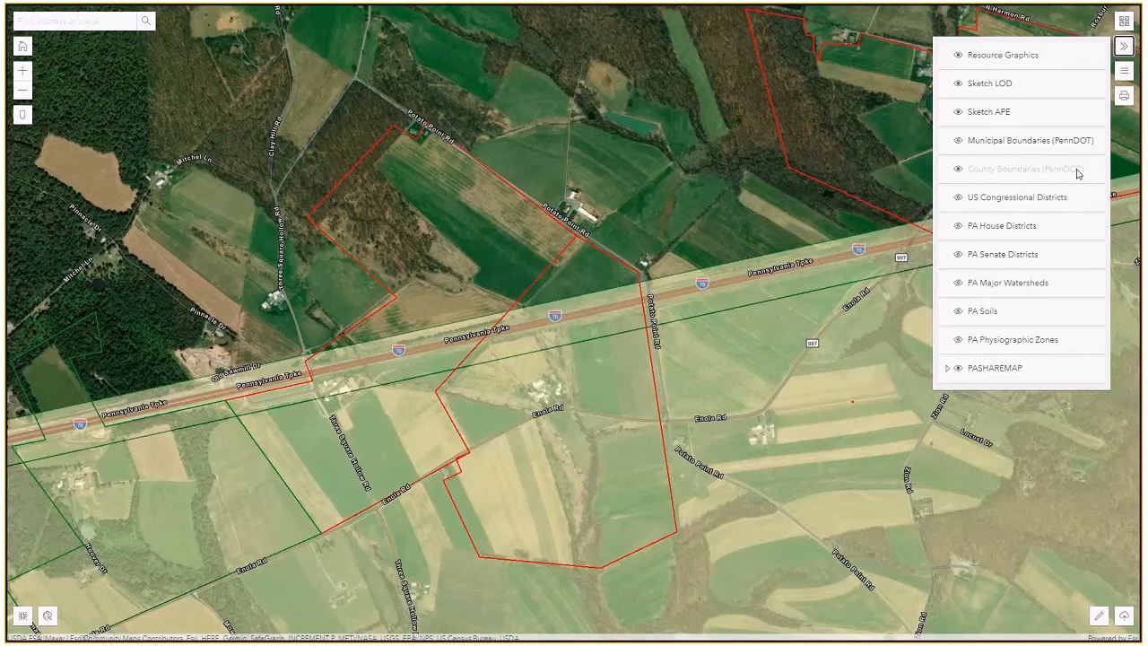
click(956, 372)
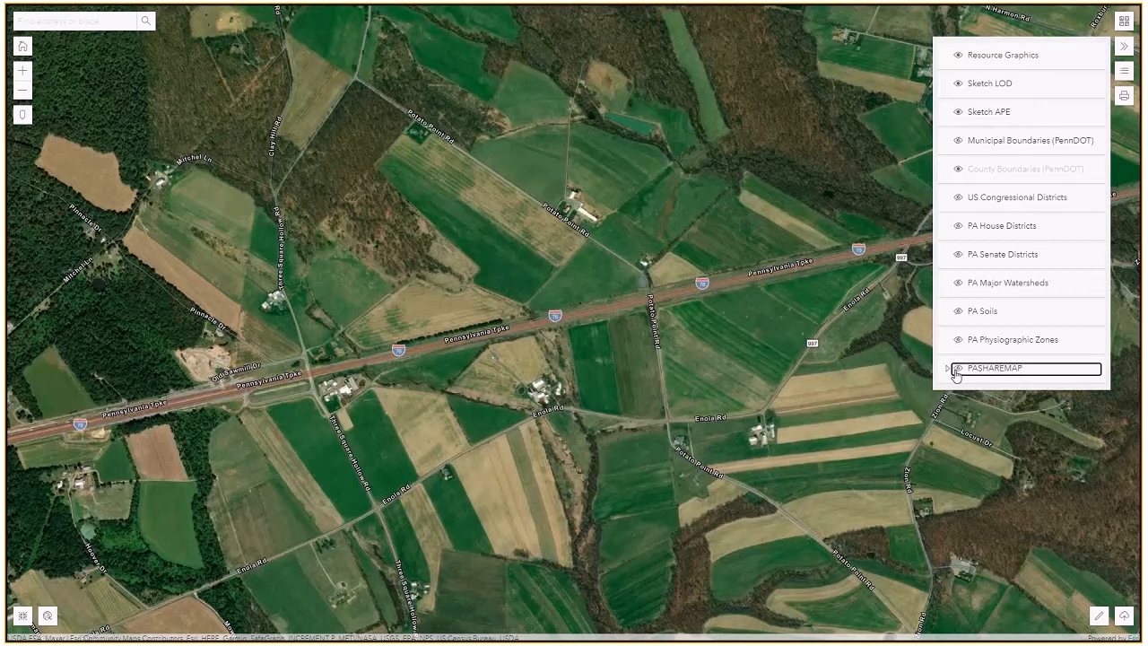
drag(438, 392, 641, 329)
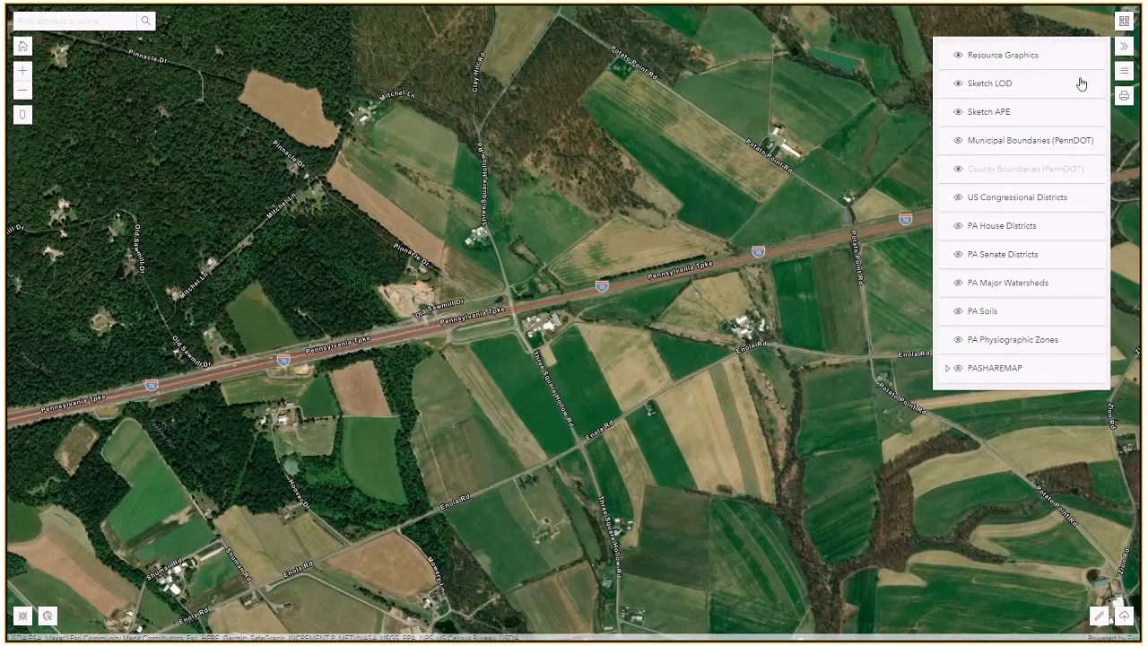
click(1125, 47)
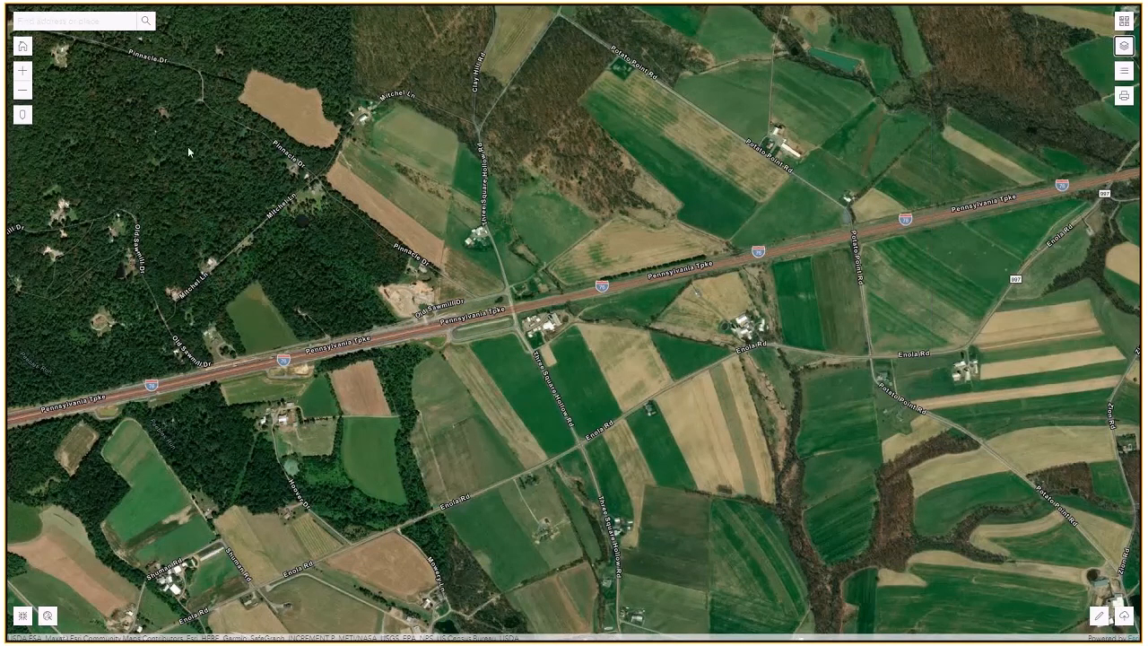
Zoom in three levels on the farm by the turnpike and bring up the shapefile upload panel.
click(22, 71)
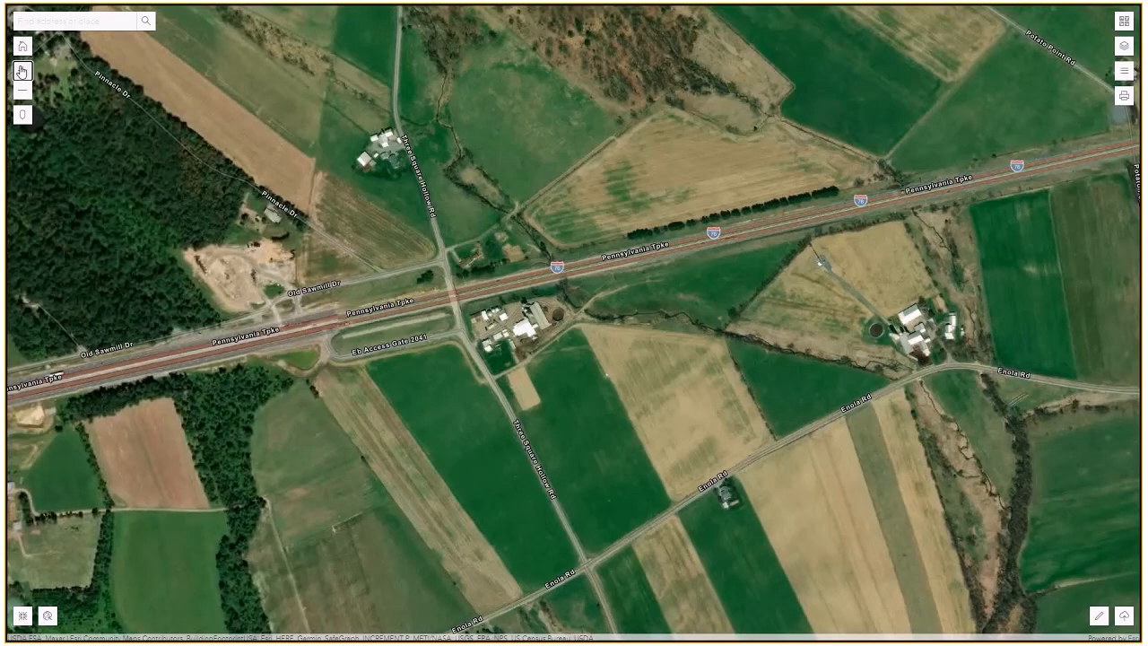
click(22, 71)
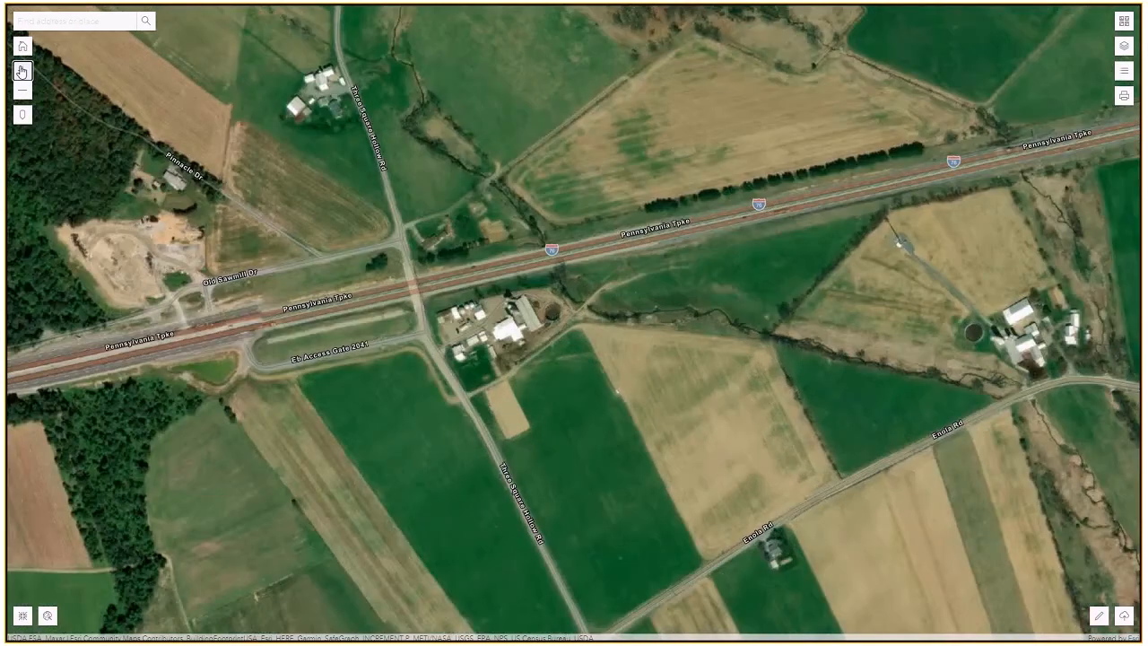
click(22, 71)
drag(228, 259, 414, 221)
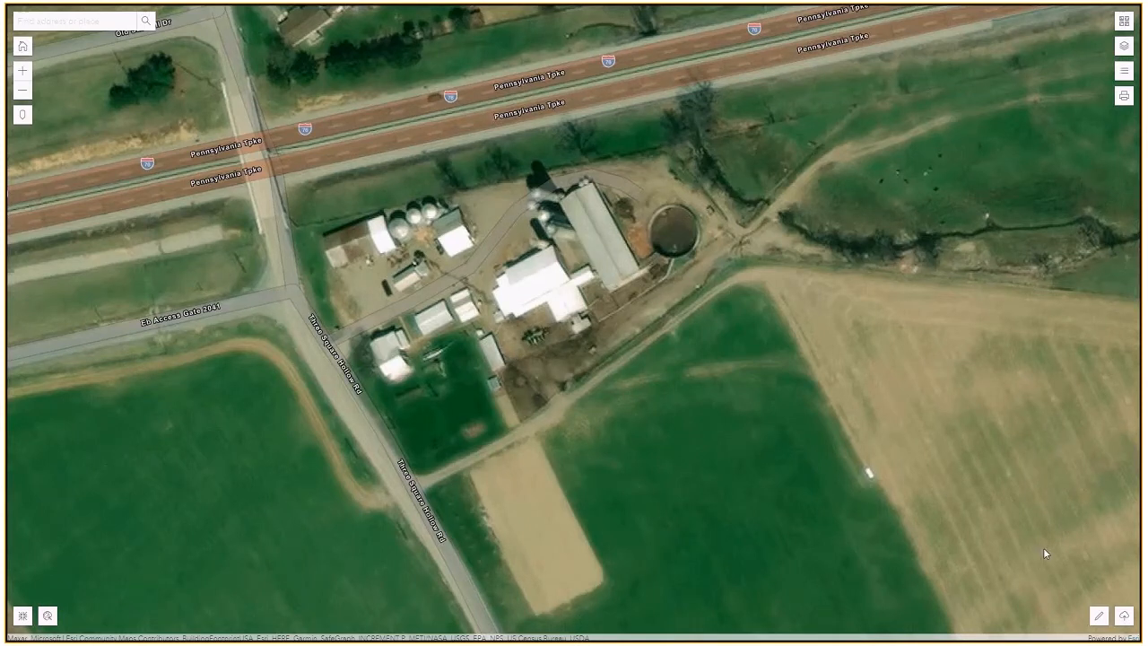
click(1125, 617)
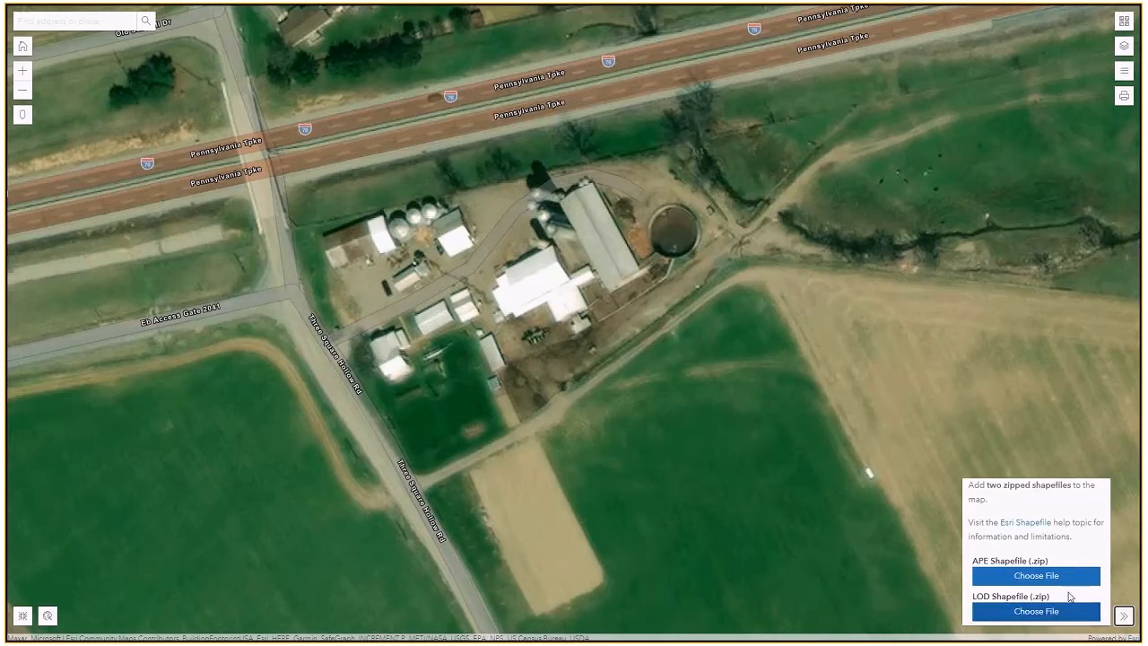
Collapse the shapefile upload panel and bring up the sketch tools for the APE.
click(1124, 617)
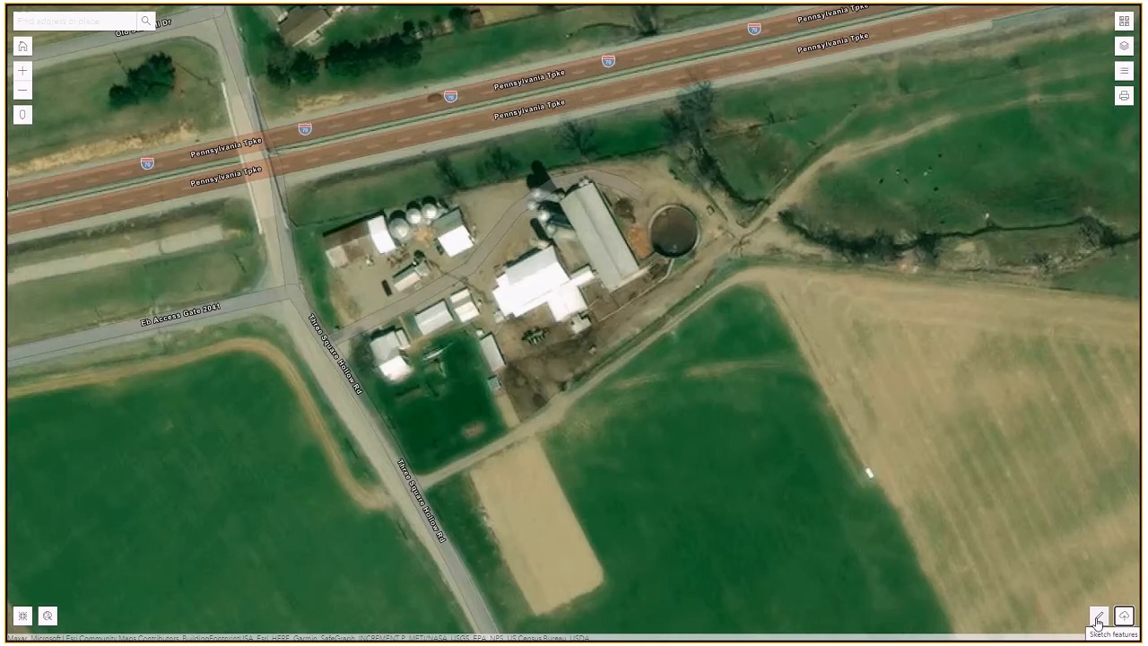
click(1098, 619)
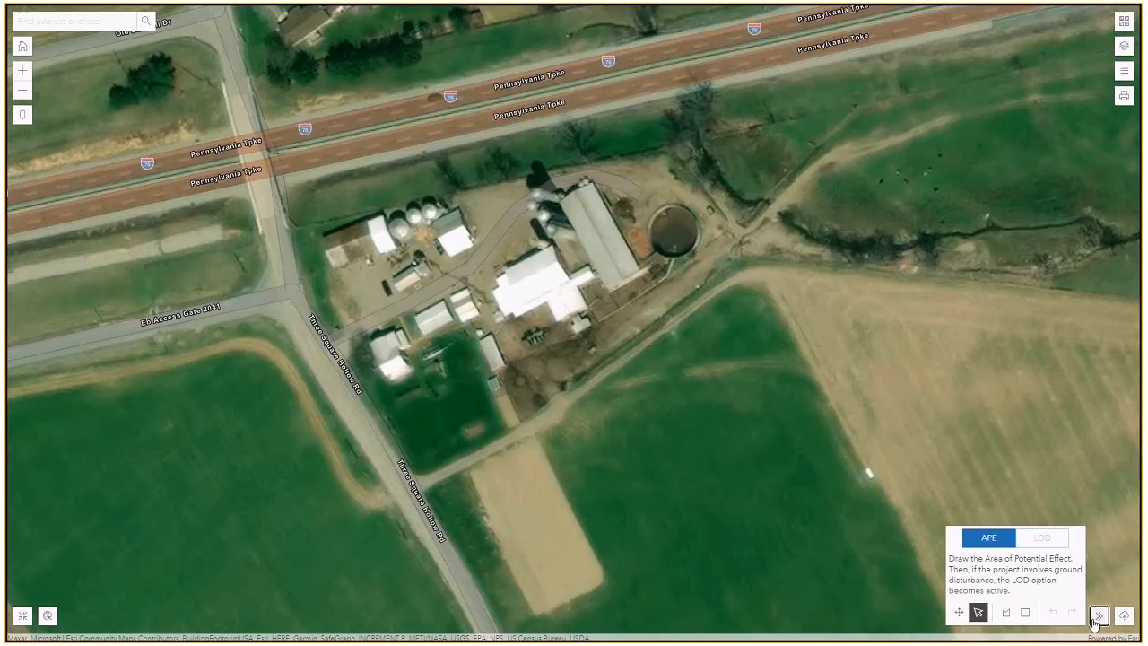
Draw a four-cornered APE polygon over the strip beside the dairy barn and select it.
click(1007, 614)
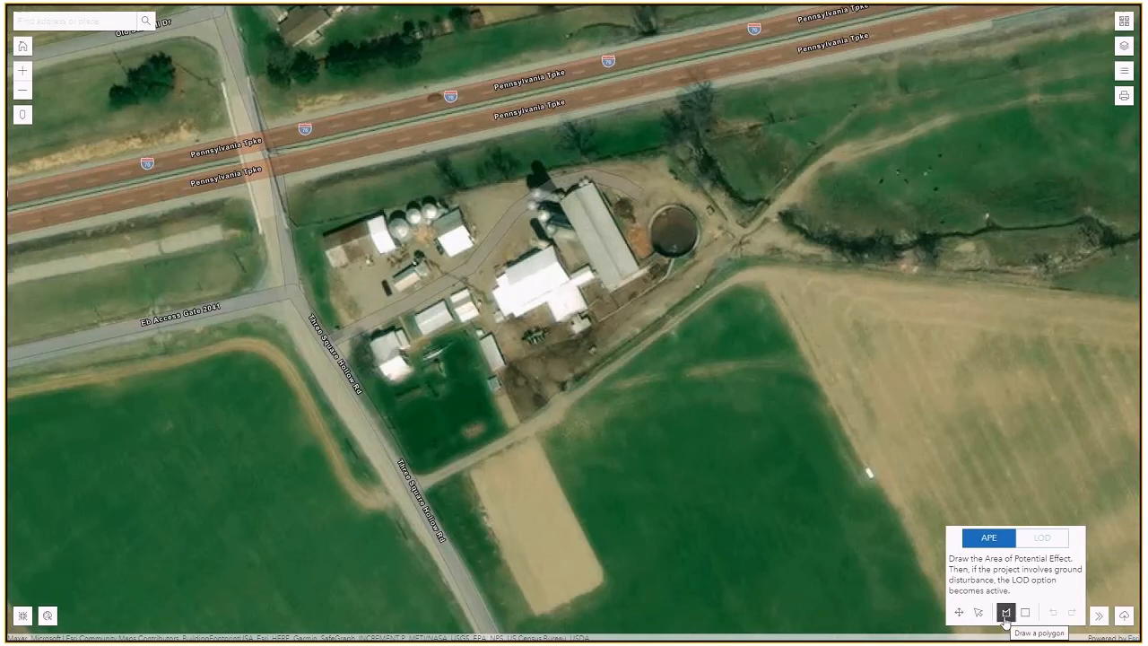
click(511, 364)
click(660, 279)
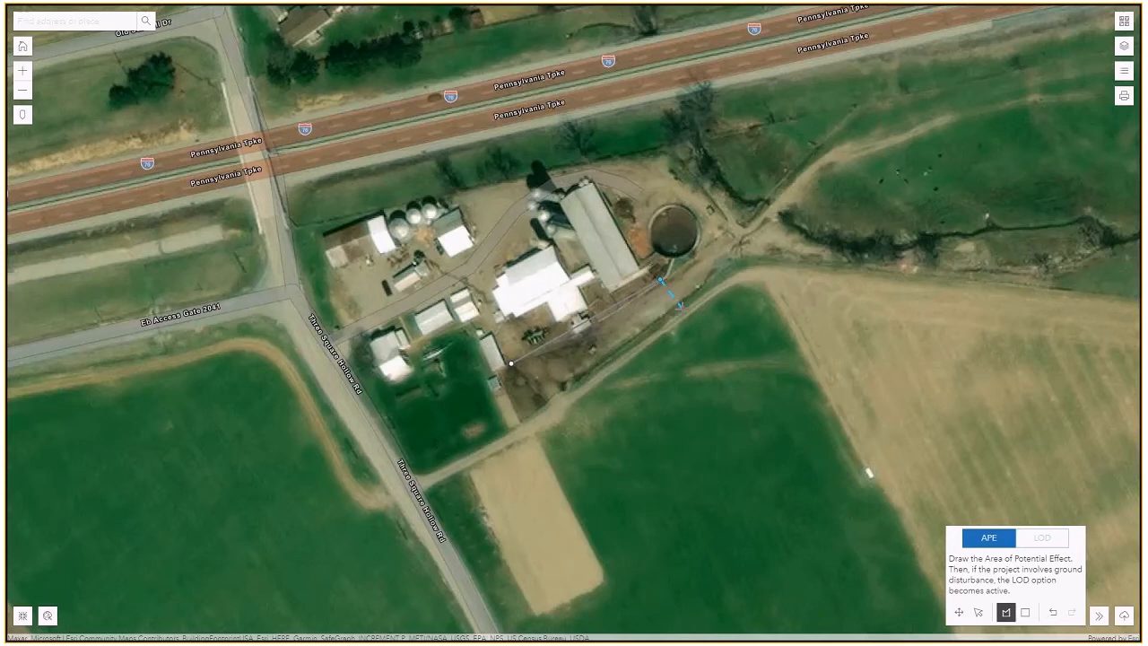
click(682, 308)
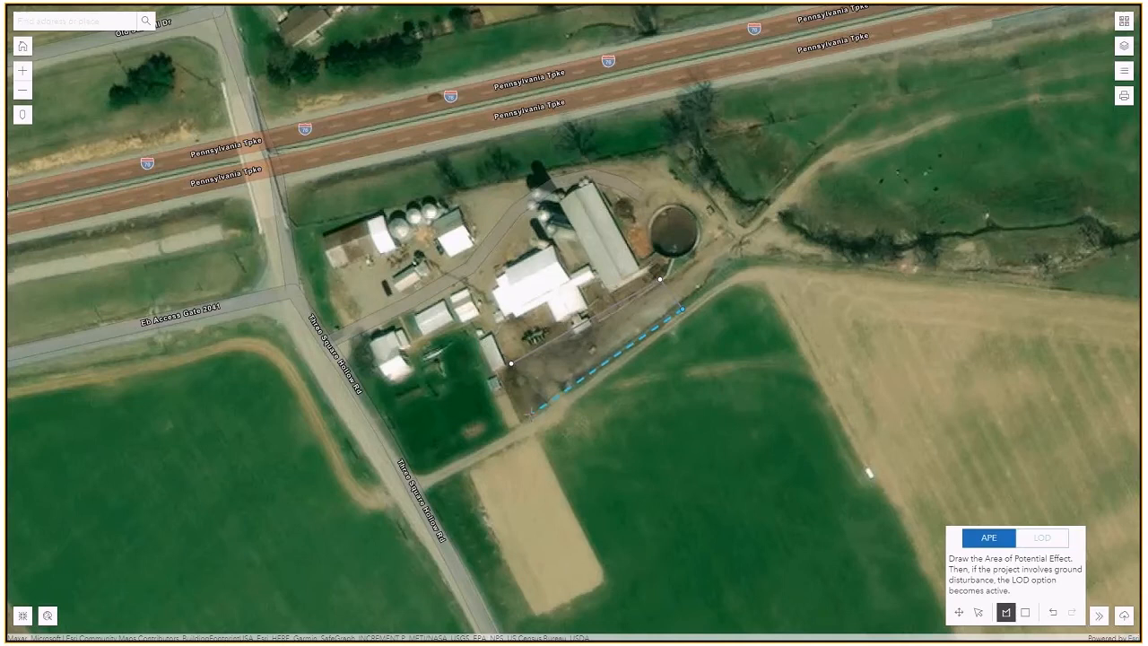
click(531, 412)
click(510, 365)
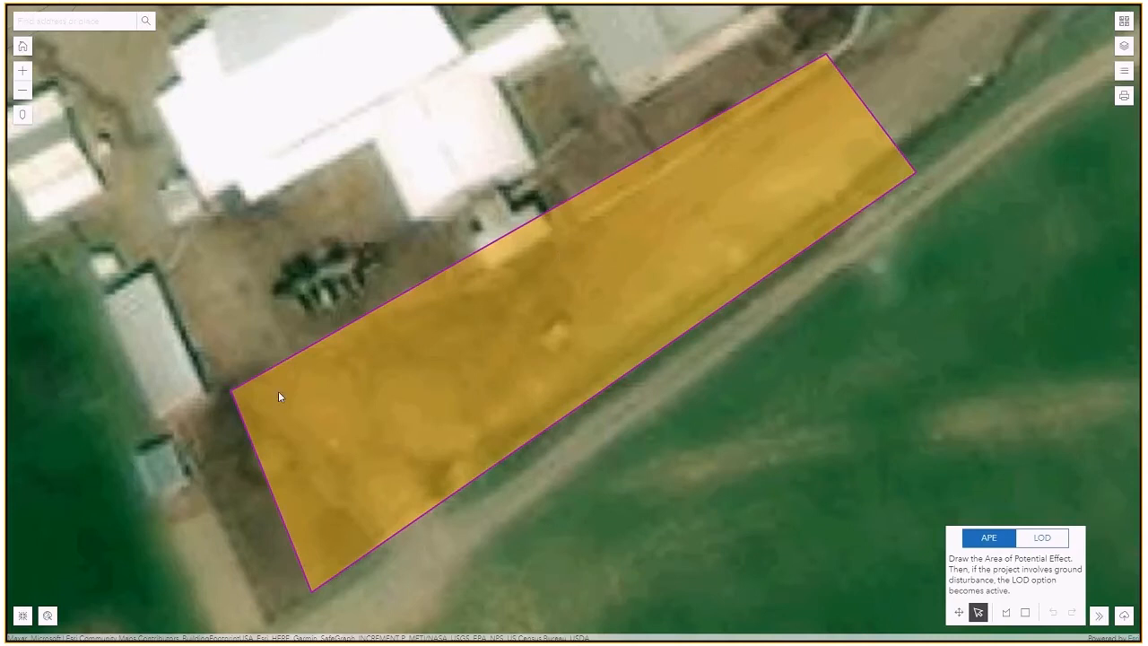
click(580, 361)
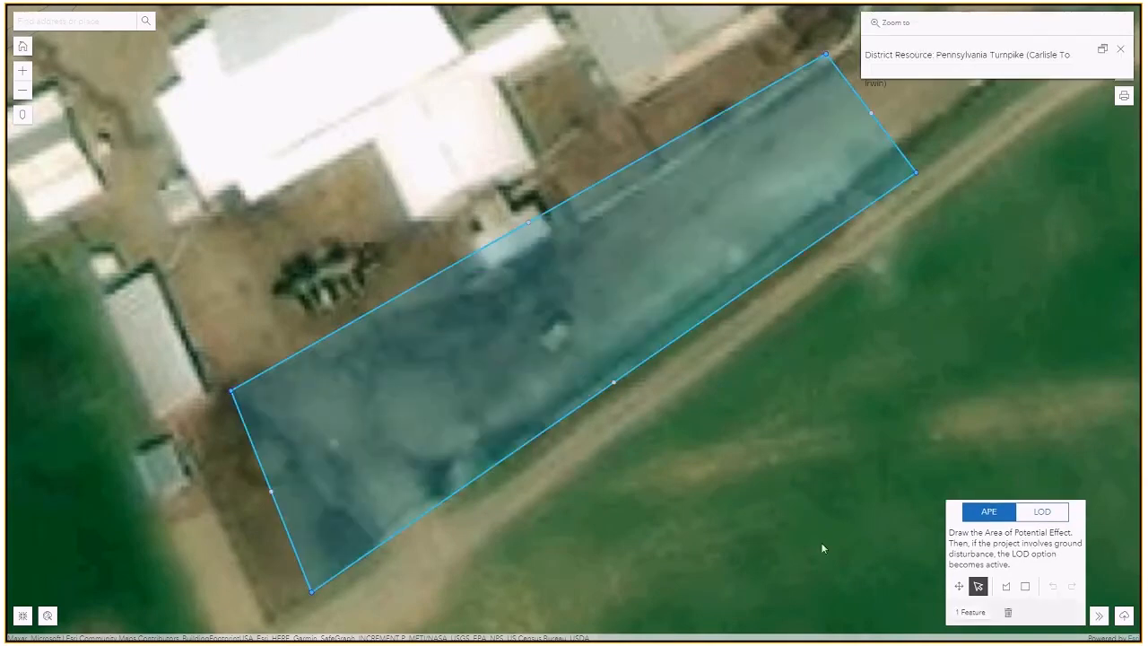
Delete the drawn APE polygon and place a square rectangle shape beside the farm buildings.
click(1009, 614)
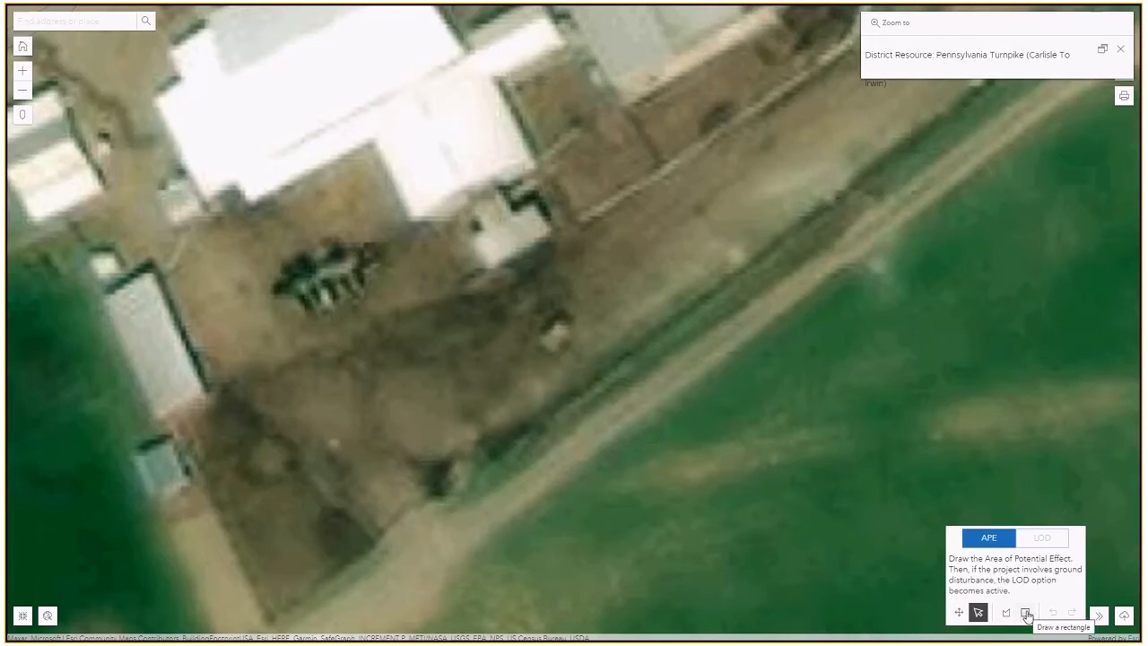
click(1028, 614)
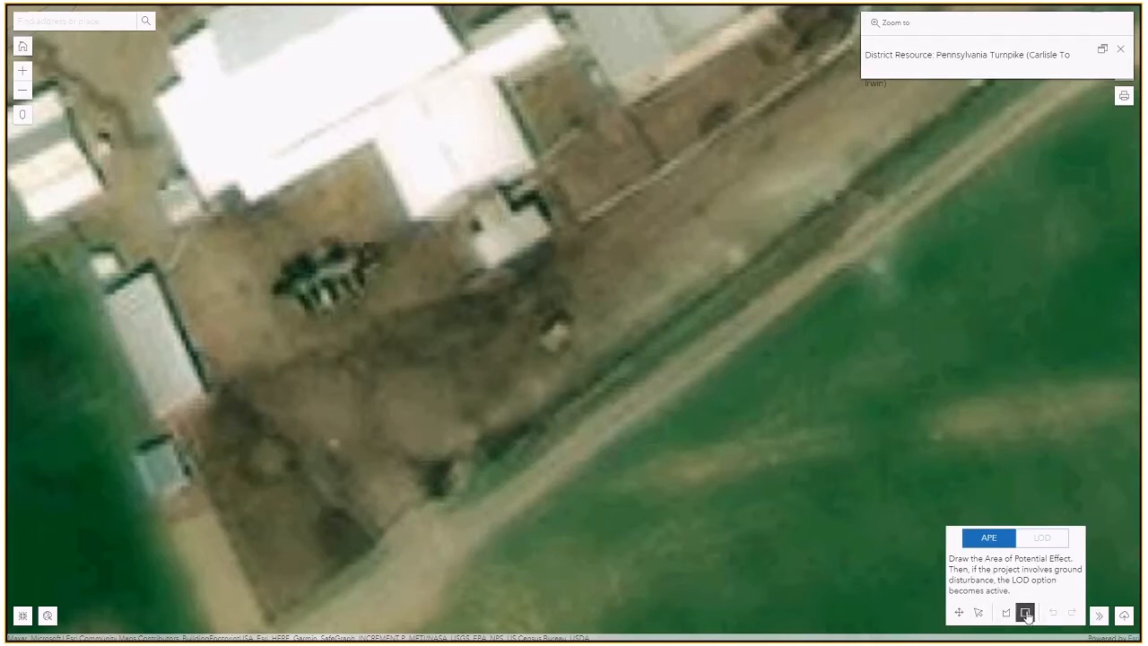
click(223, 410)
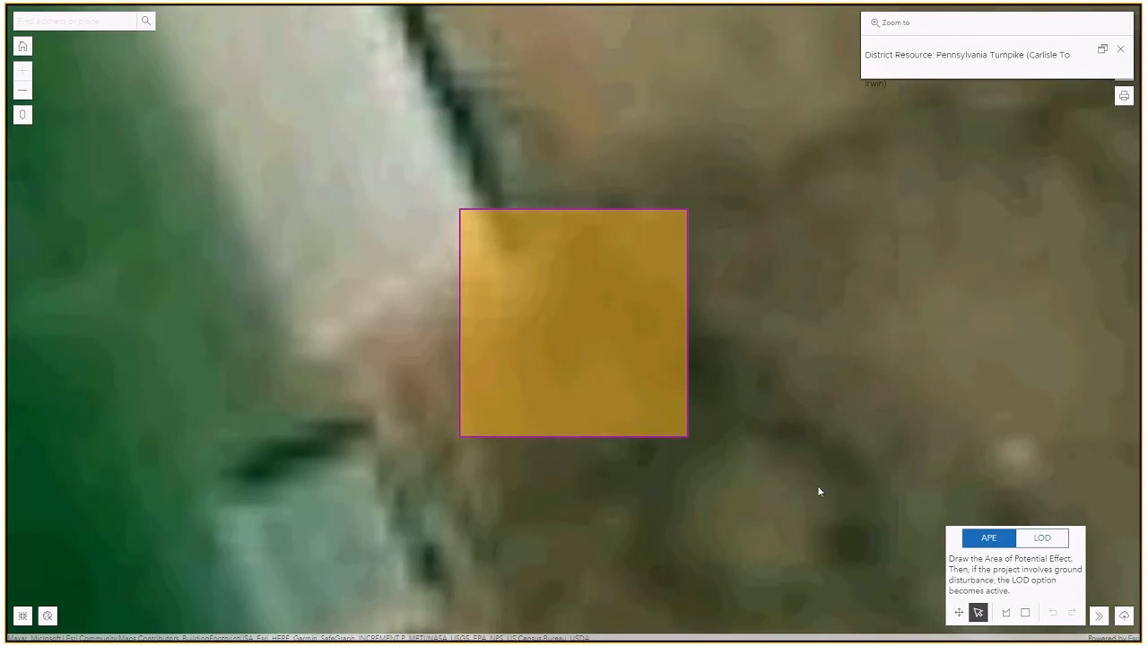
Zoom out, select and stretch the orange square, then delete it with the trash button.
click(23, 90)
click(22, 91)
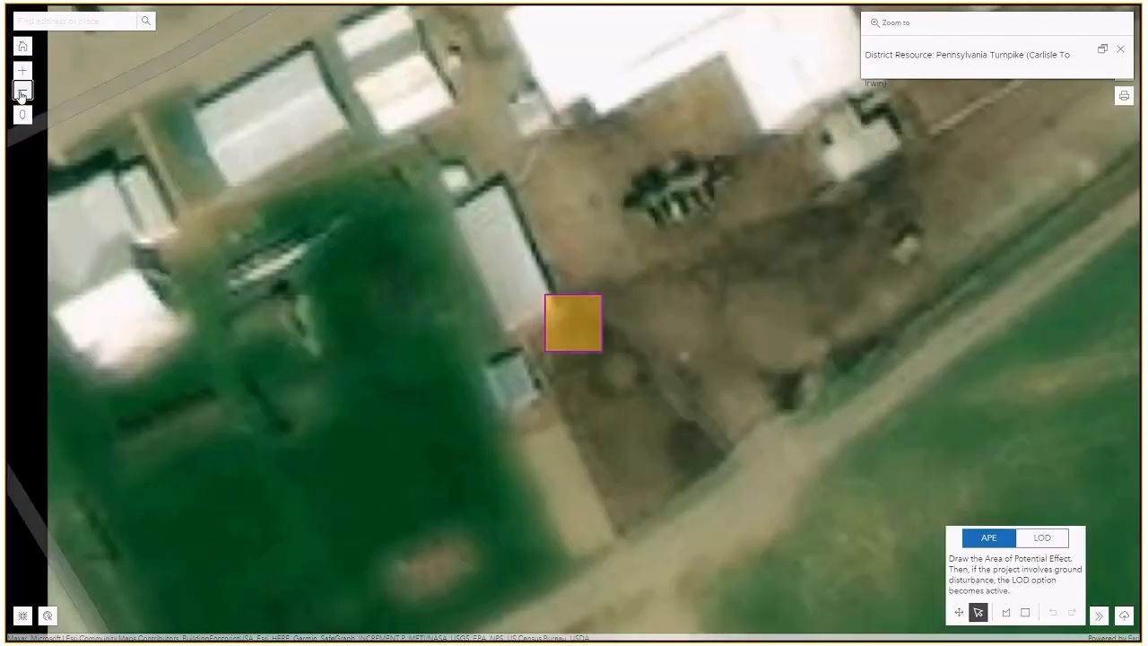
click(23, 90)
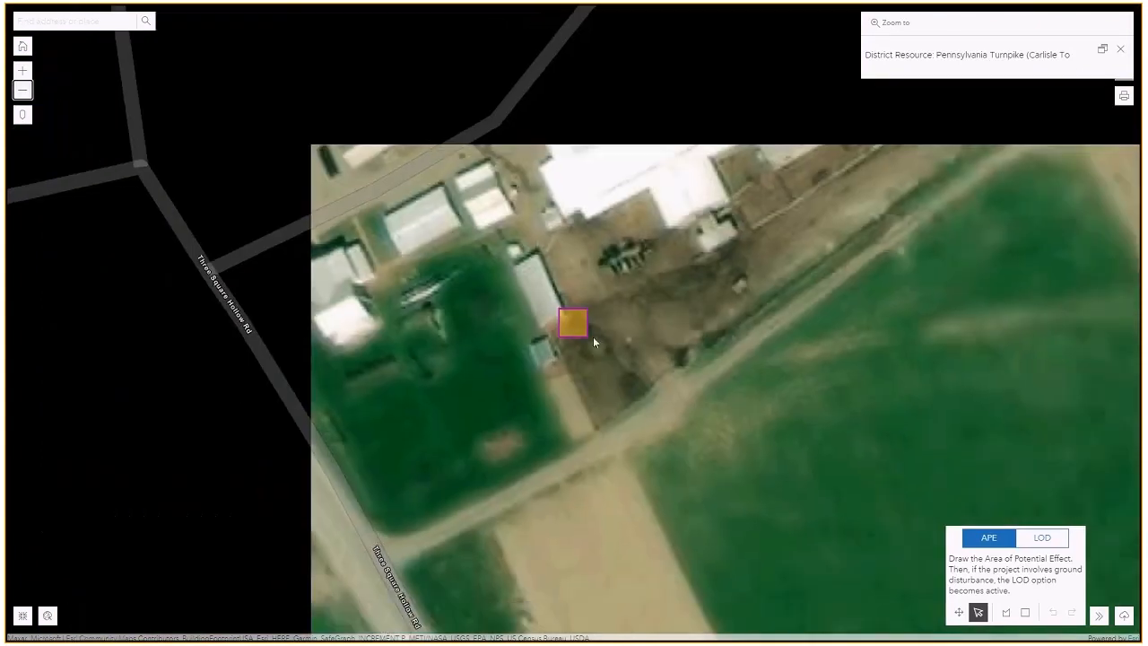
click(573, 318)
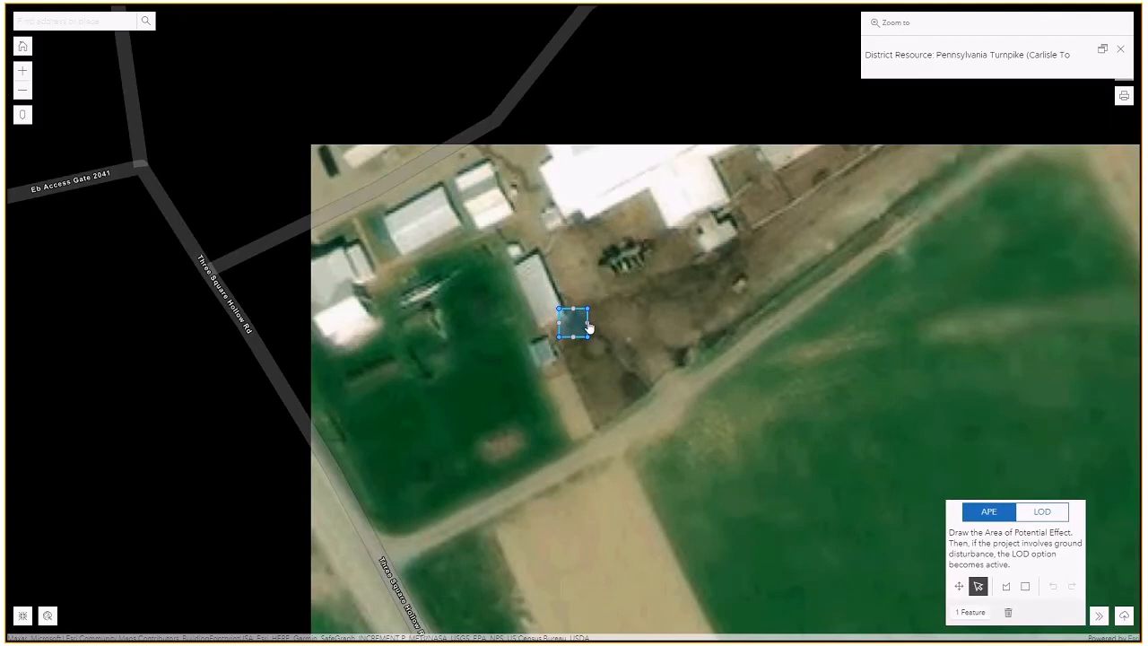
drag(626, 316, 735, 247)
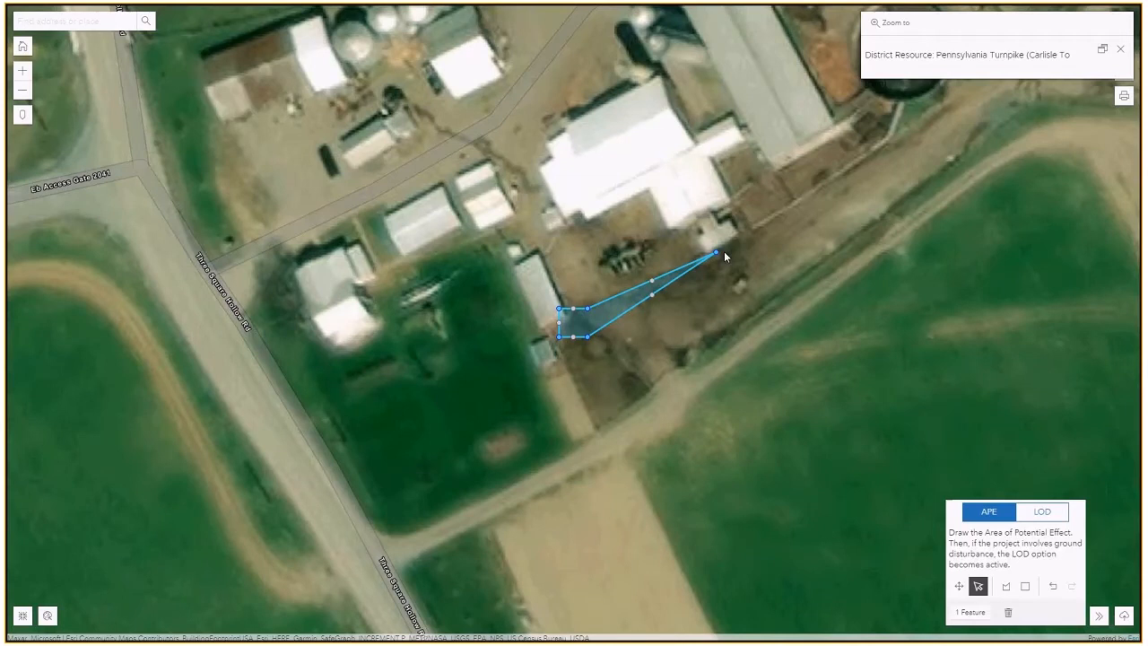
click(620, 314)
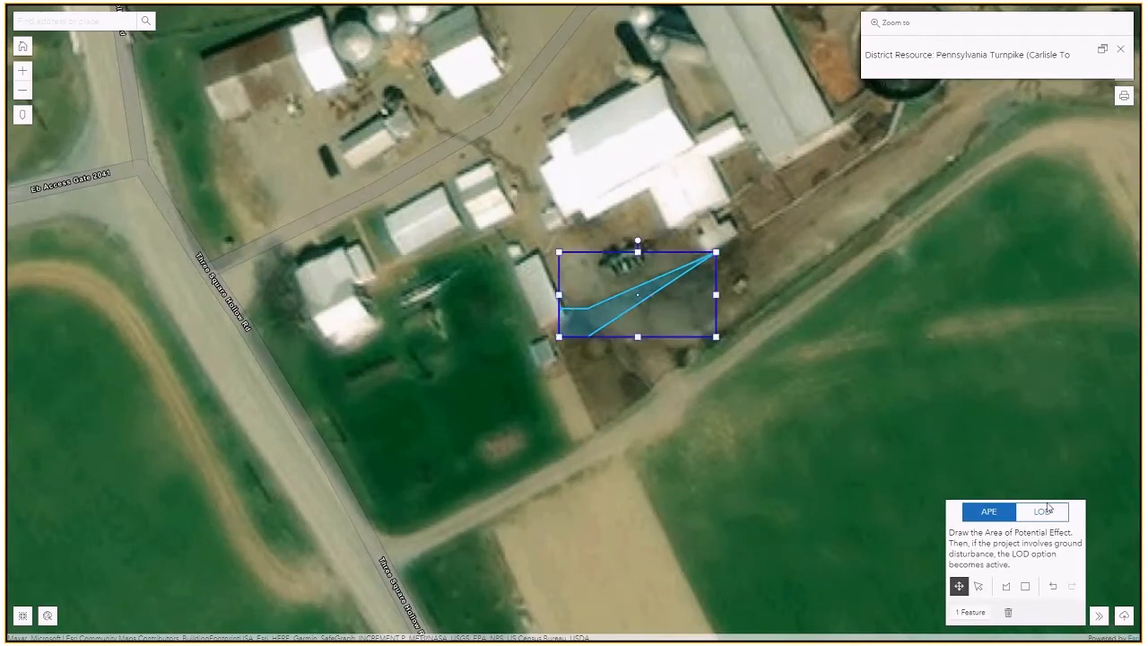
click(1008, 612)
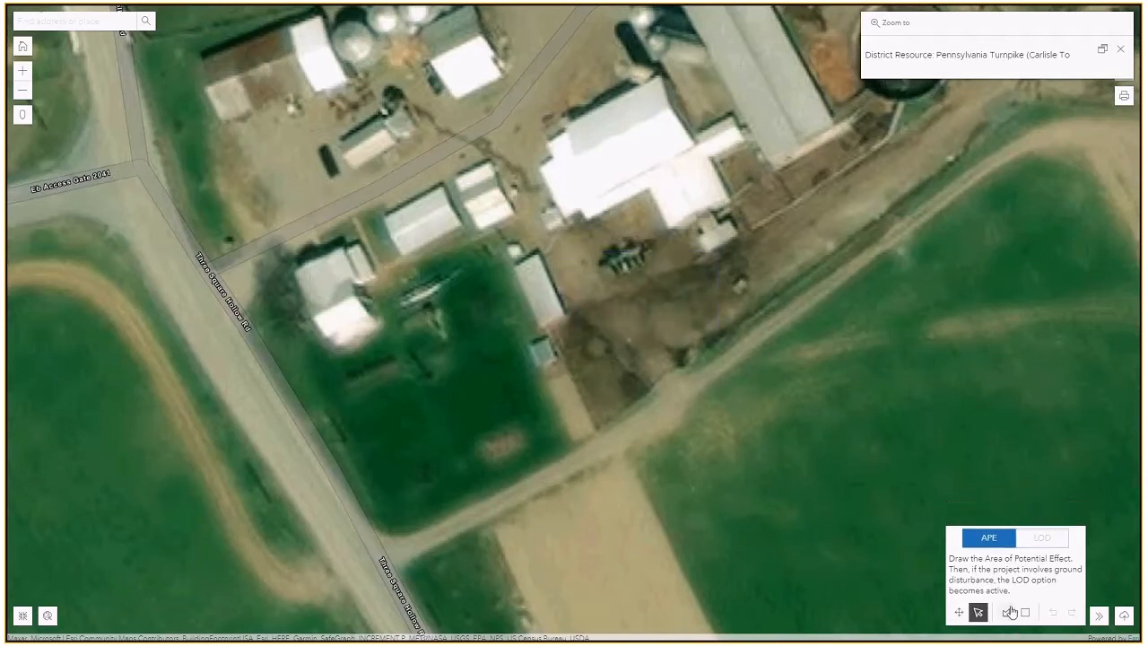
Draw a four-corner APE polygon from the barn strip to the lane, closing it at the first corner.
click(1005, 614)
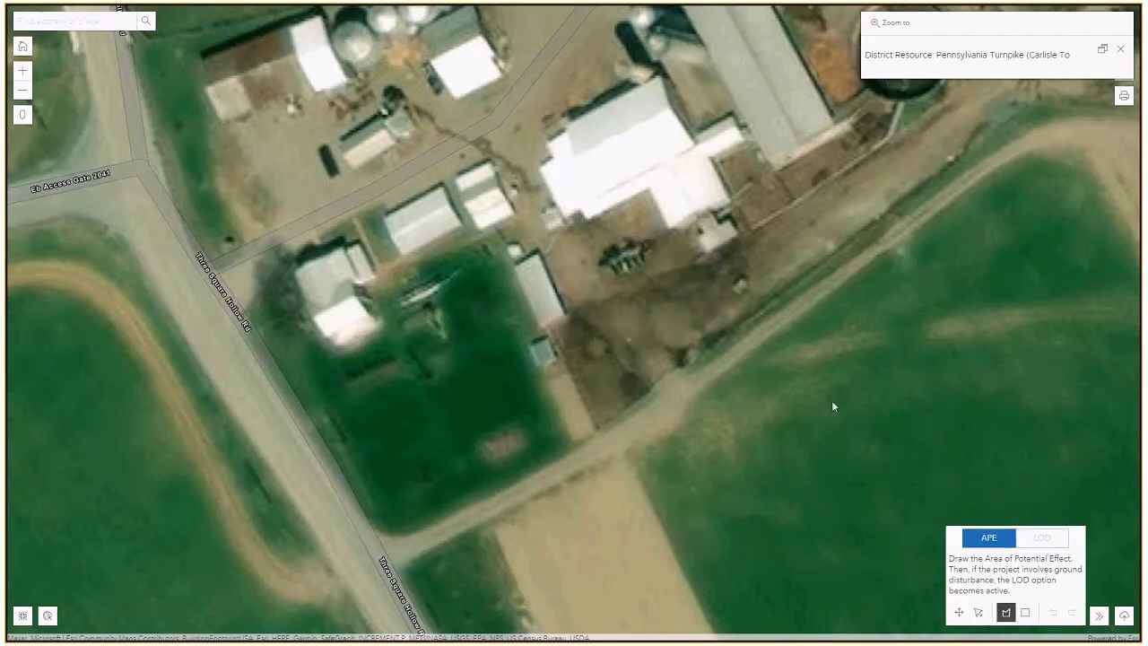
click(573, 315)
click(890, 140)
click(920, 187)
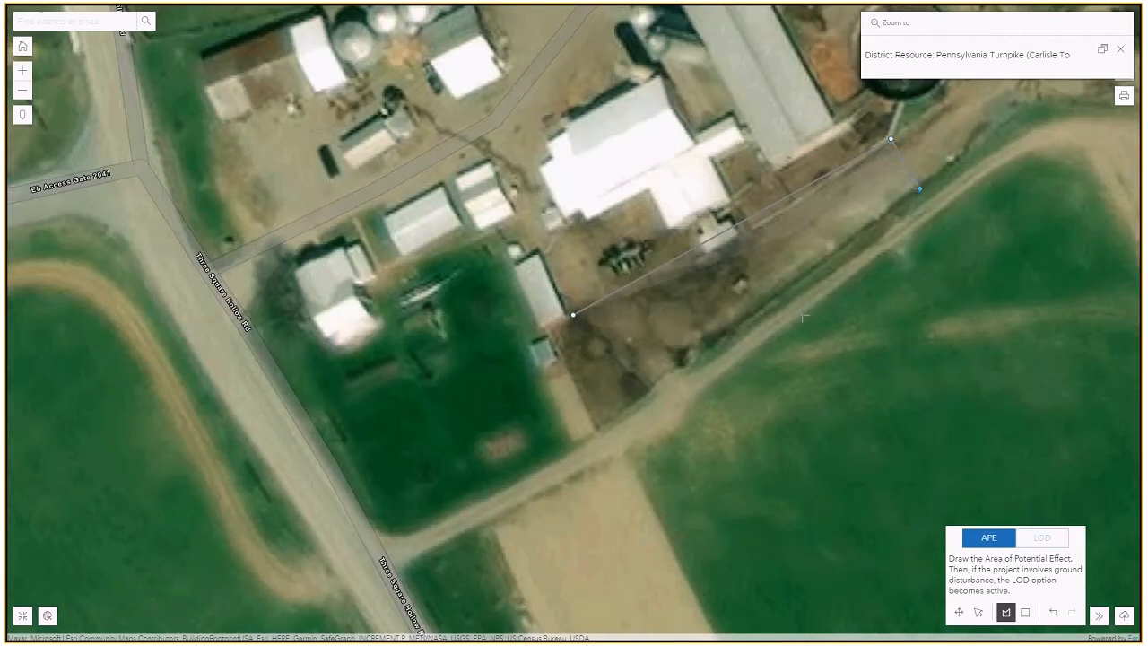
click(632, 395)
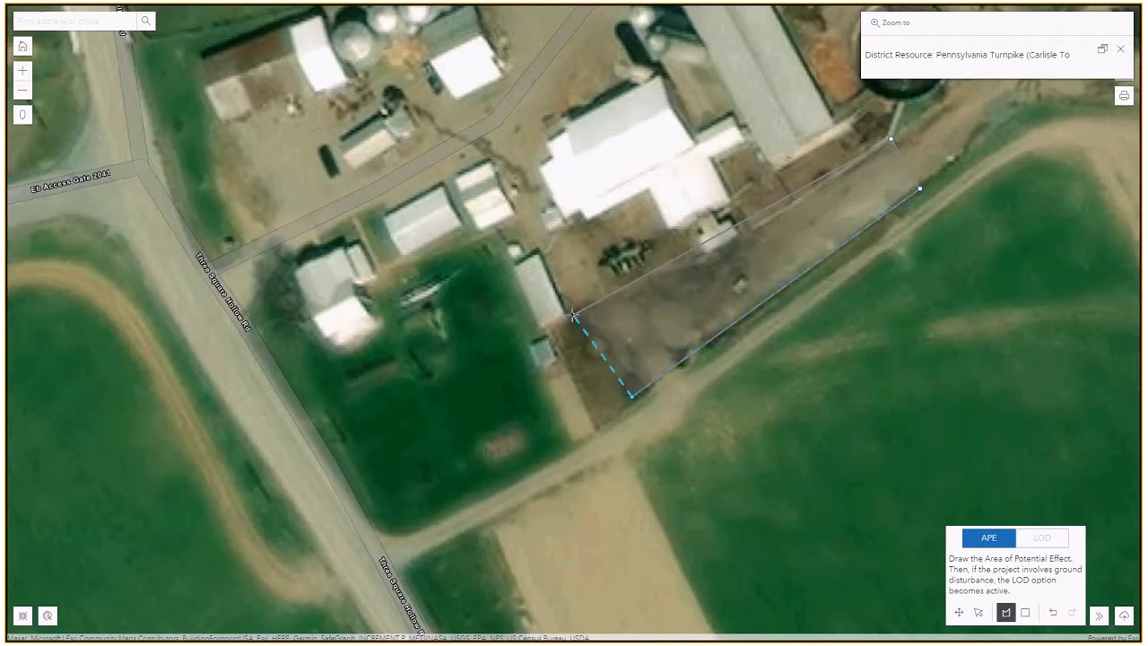
click(574, 316)
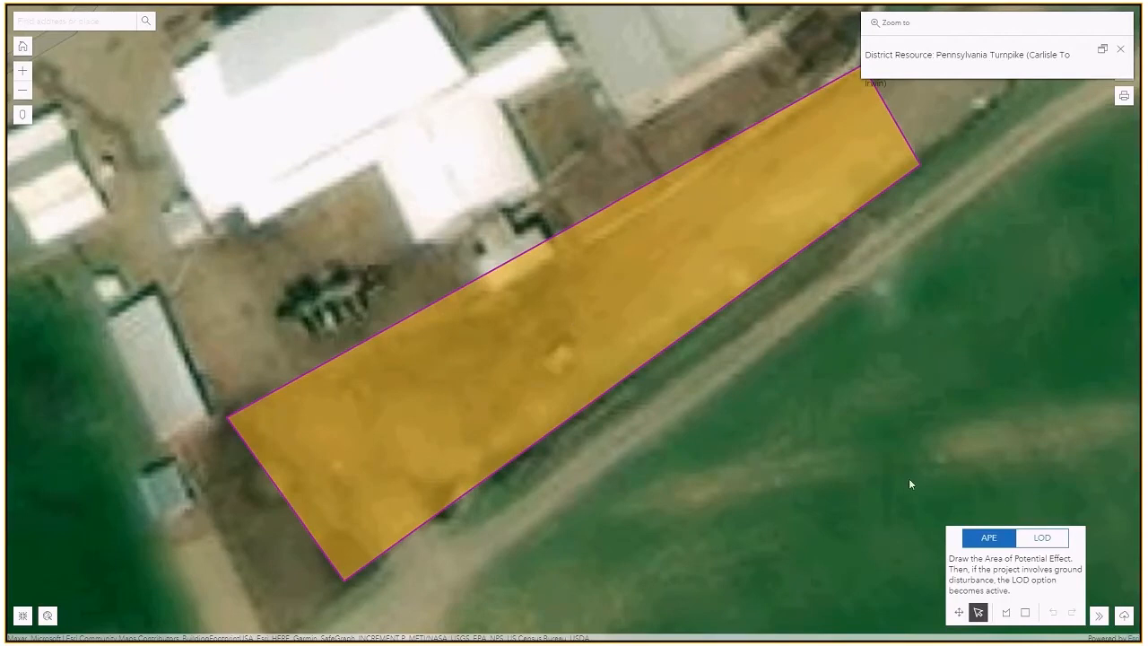
click(974, 542)
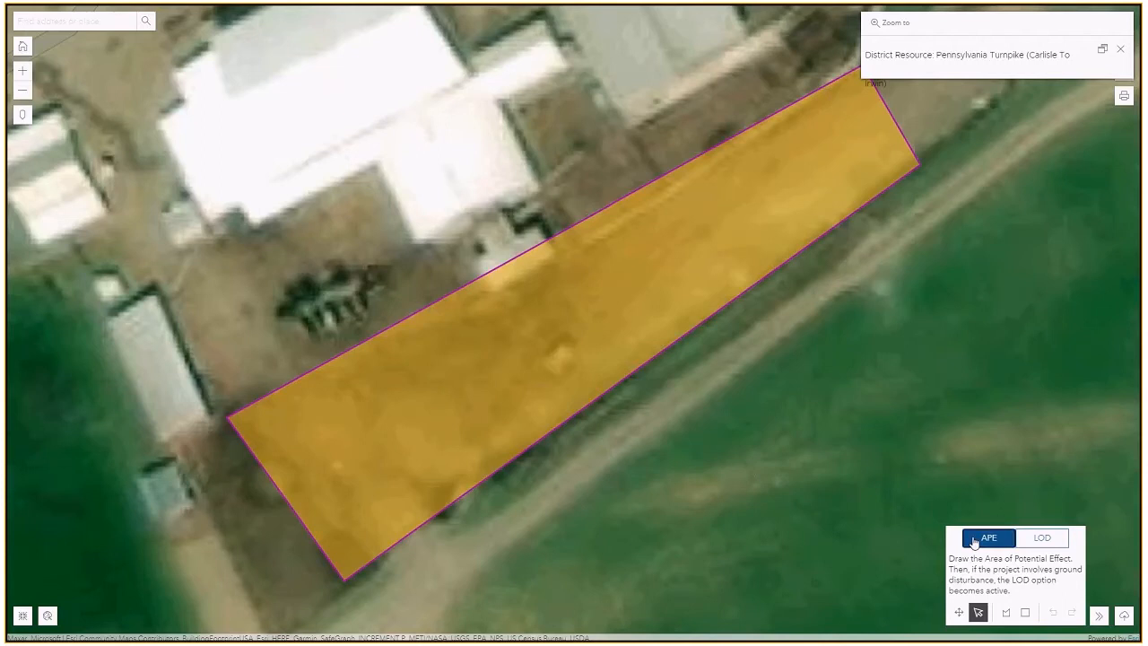
Switch to the LOD, use Copy APE as LOD Polygon, and dismiss the Zoom to popup.
click(1040, 538)
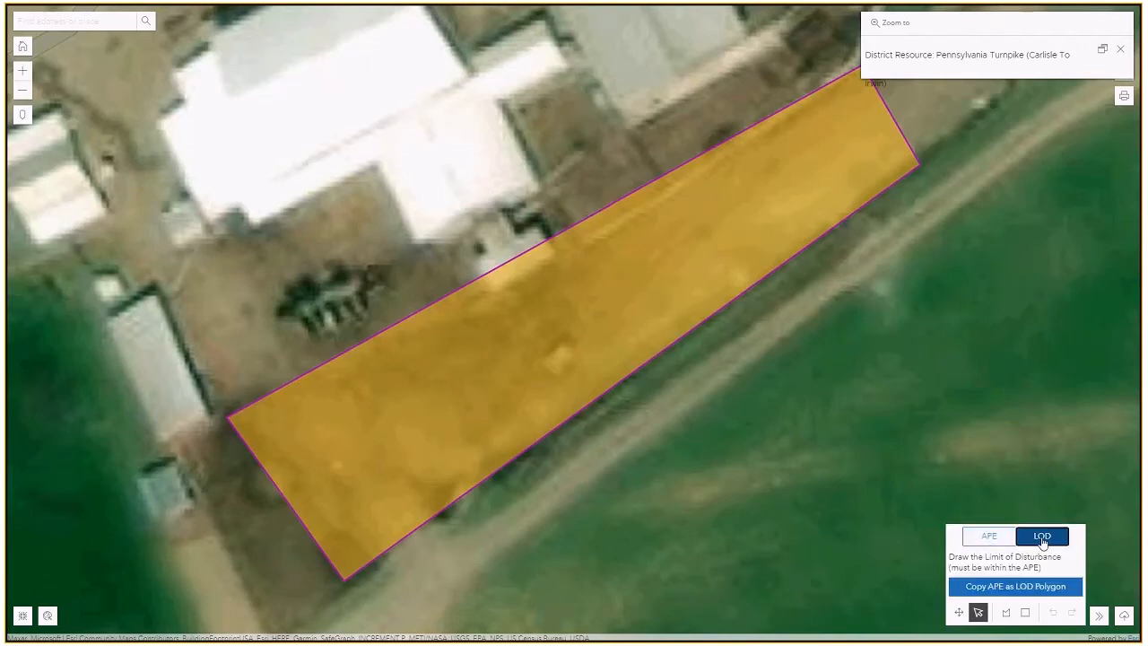
click(1015, 586)
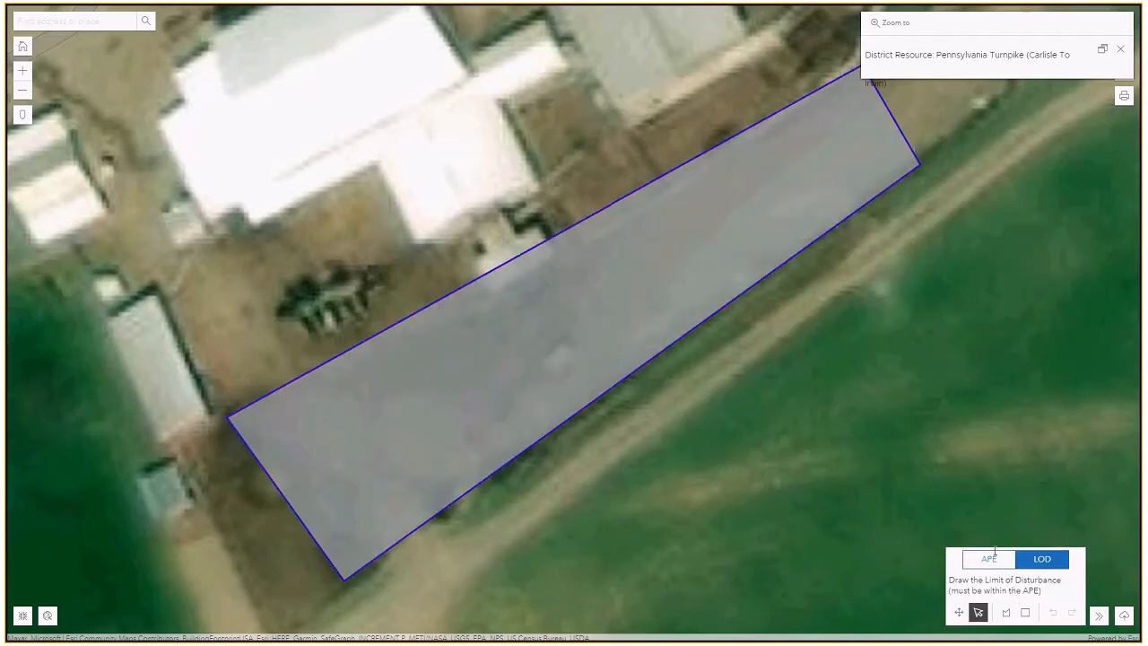
click(1121, 49)
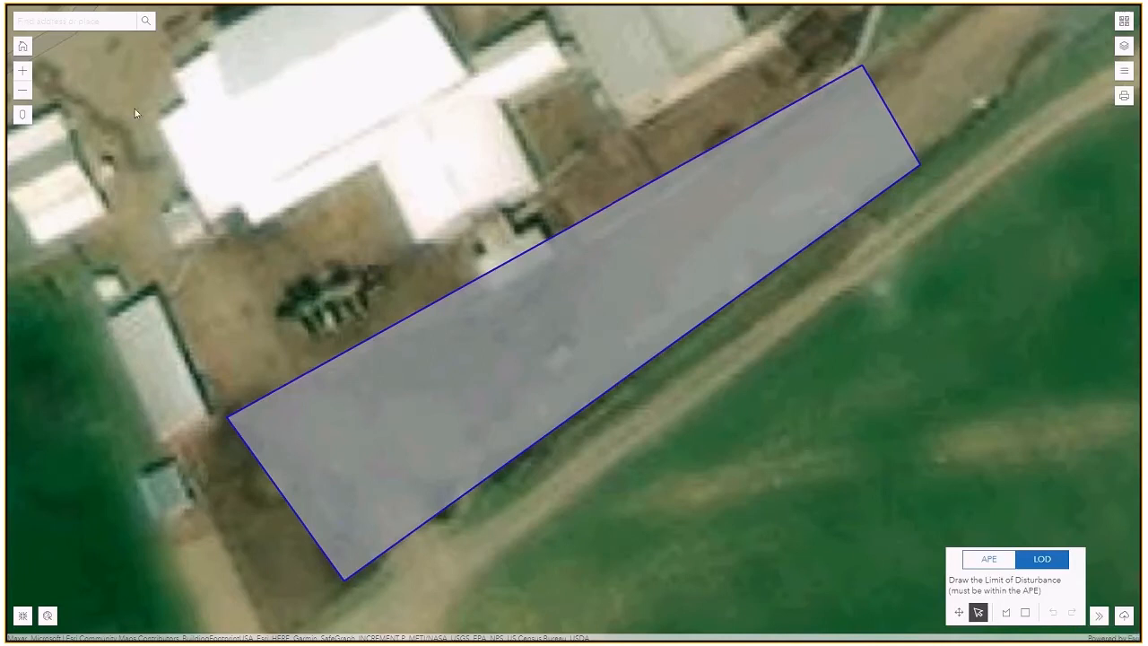
Zoom the map out three levels to show the LOD polygon near the Turnpike.
click(22, 90)
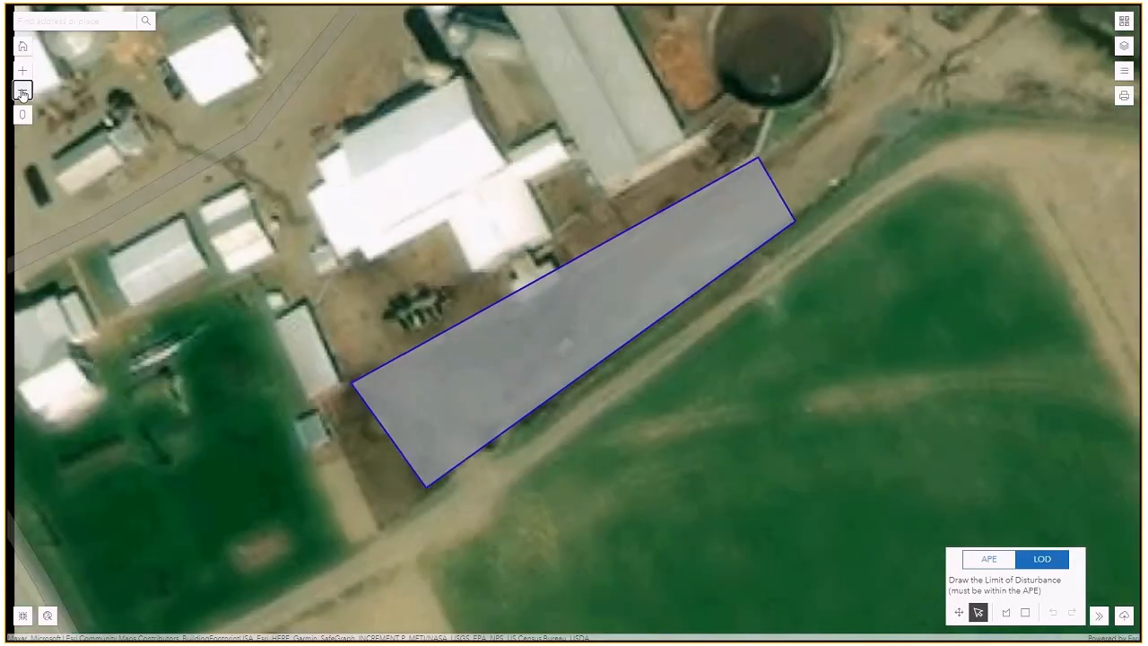
click(23, 91)
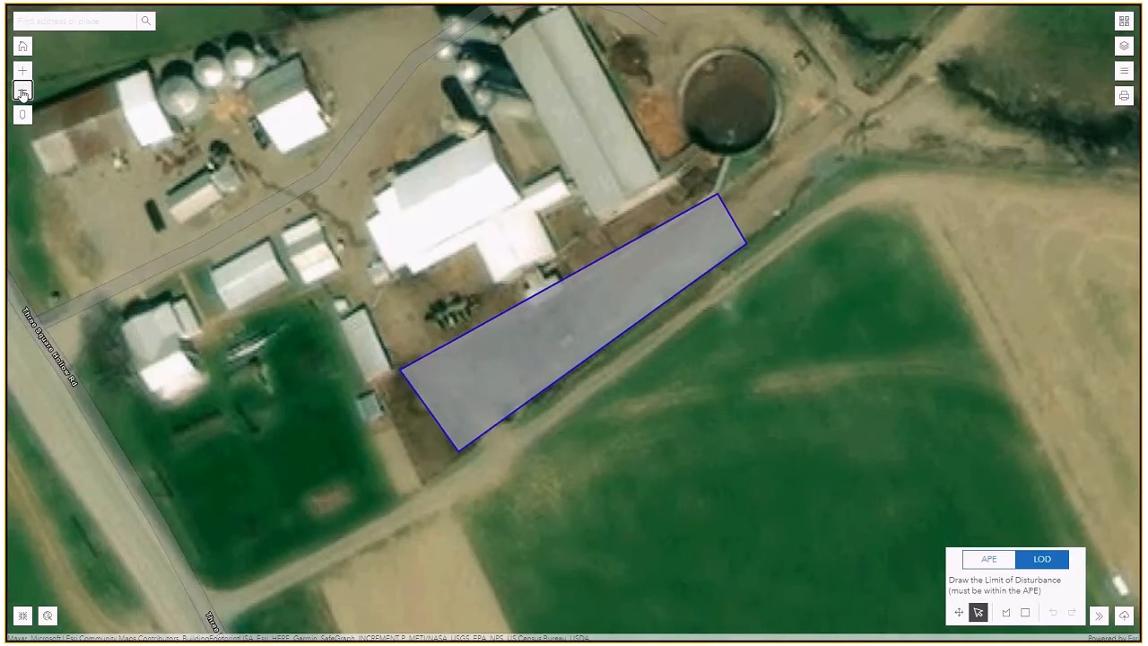
click(22, 91)
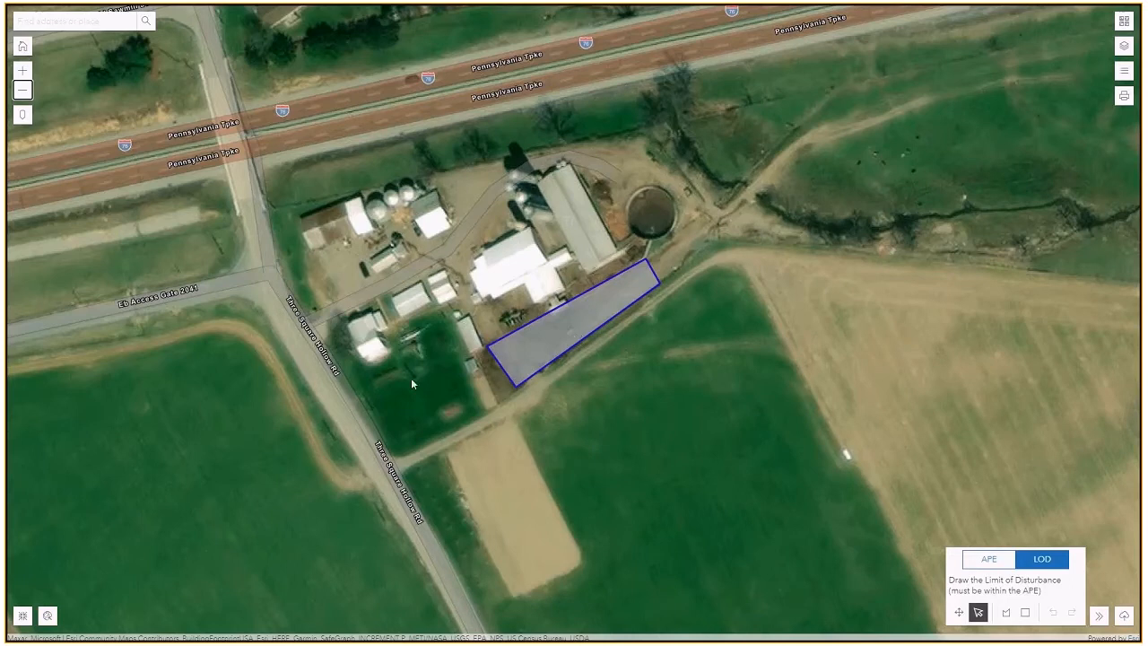
Exit the full-screen map to return to the Environmental Review form.
click(22, 615)
click(21, 616)
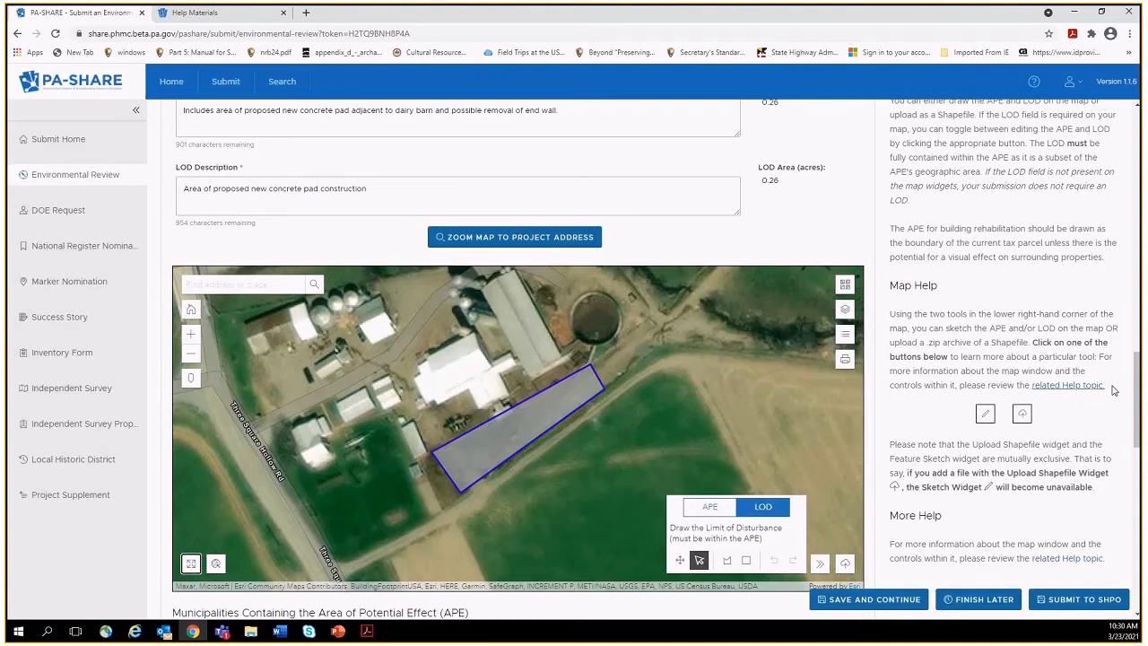
drag(1136, 390, 1138, 421)
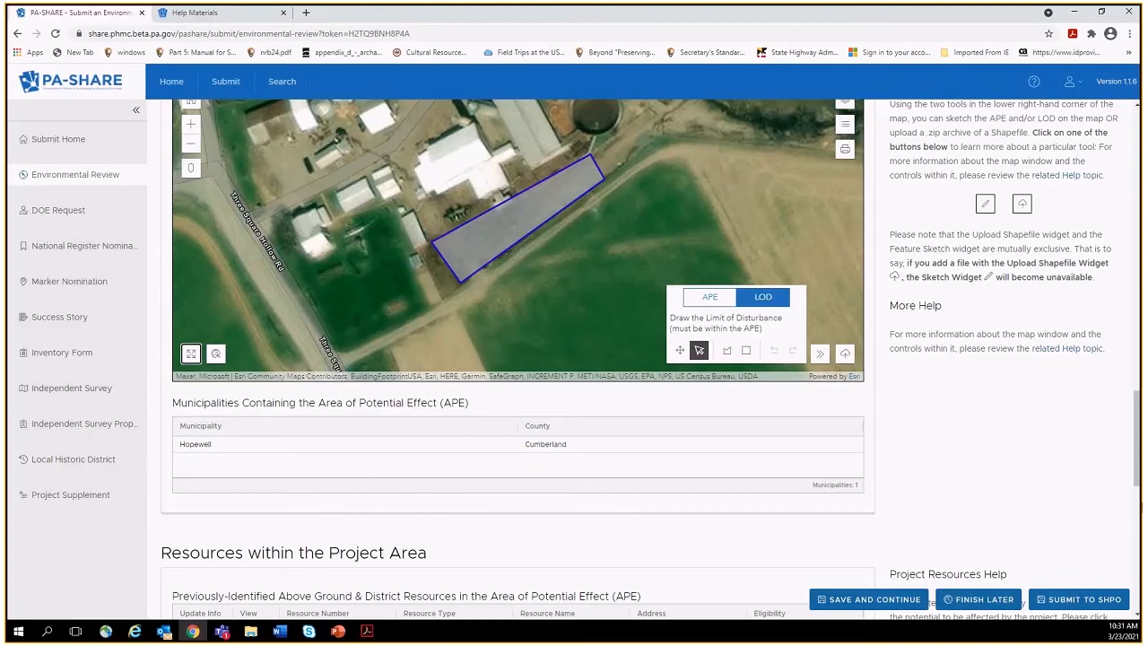
Scroll to Resources within the Project Area and widen the Resource Name column.
scroll(1139, 484, down, 1)
drag(1140, 485, 1139, 505)
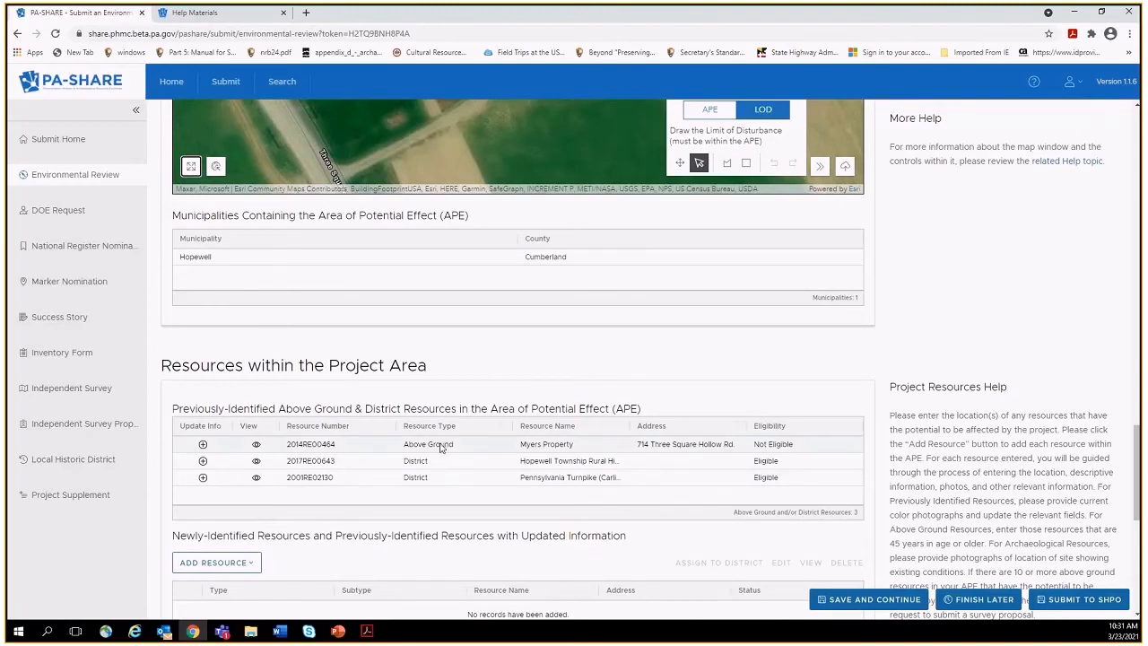
drag(628, 426, 689, 421)
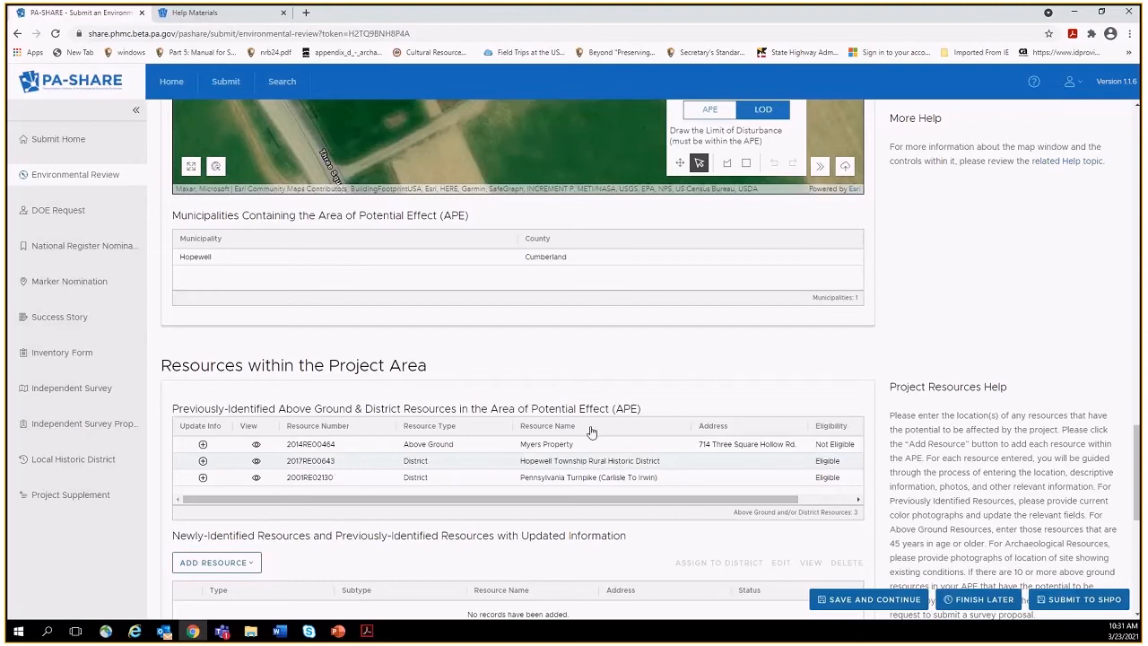
drag(1136, 437, 1136, 437)
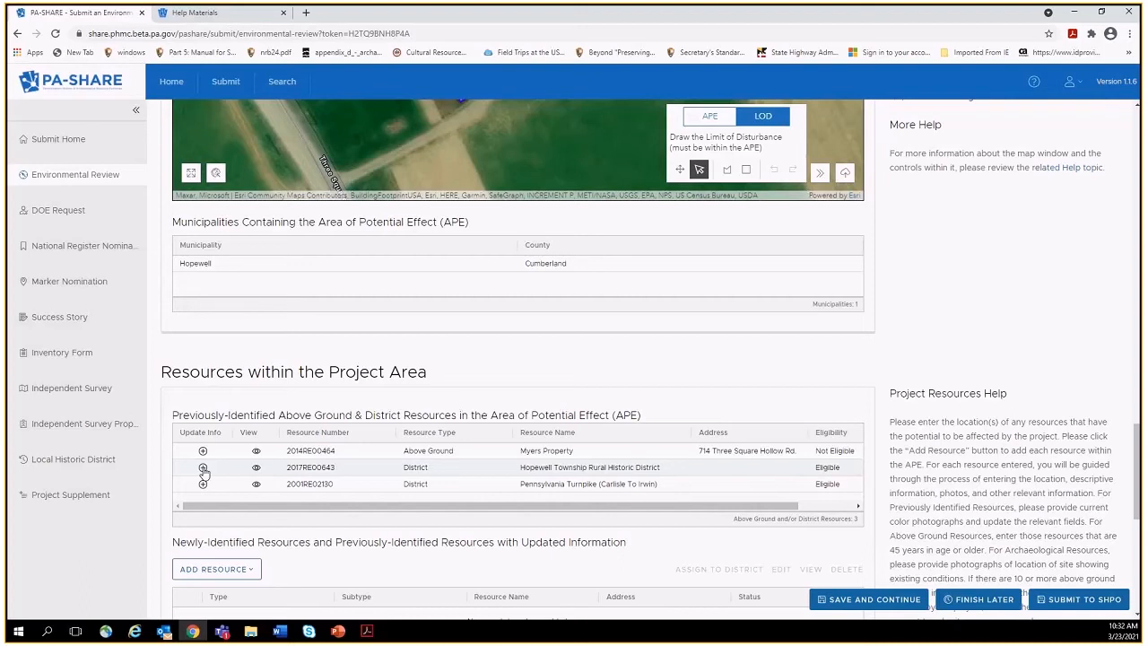
Open Hopewell Township Rural Historic District details, scroll through them, and attempt Save and Close.
click(203, 467)
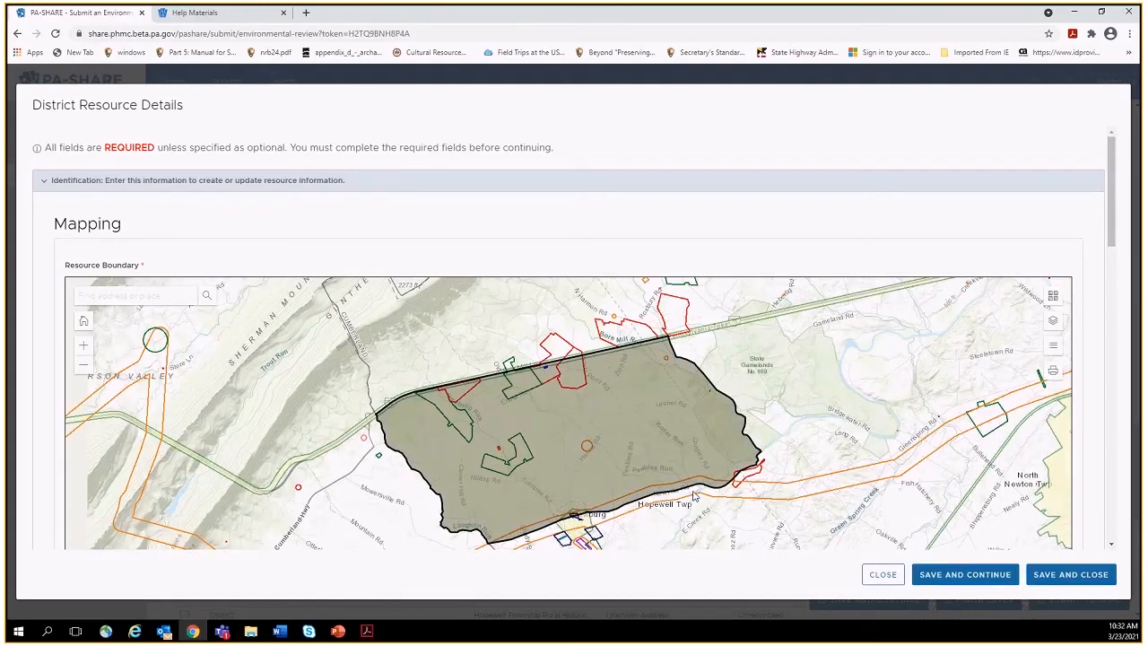
drag(1113, 230, 1111, 282)
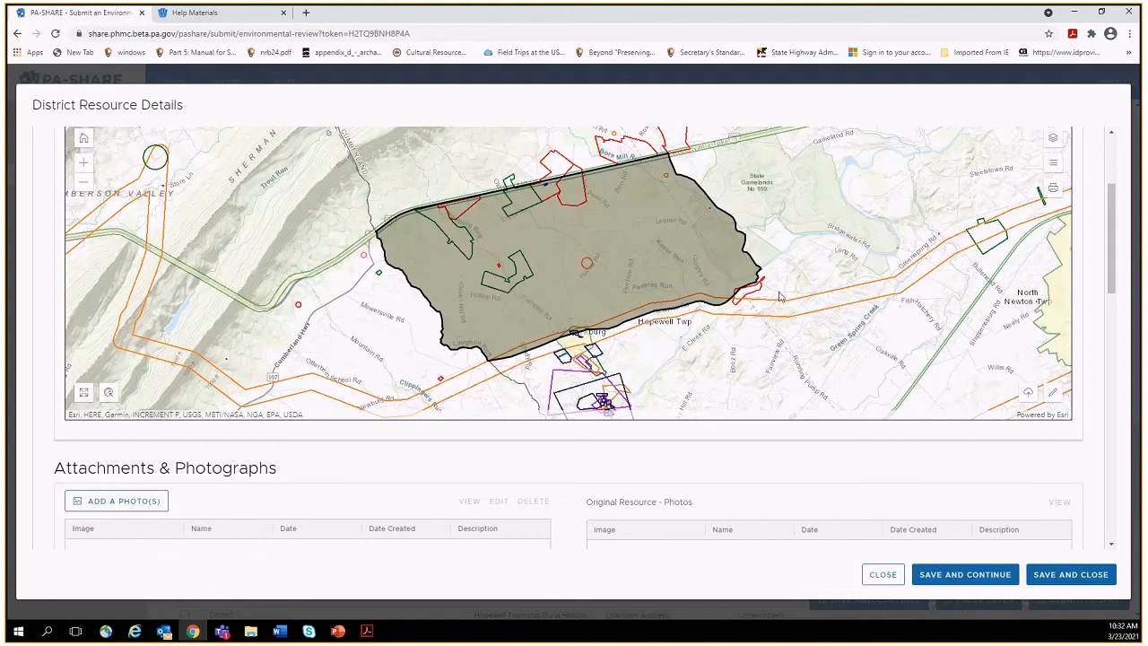
drag(1115, 244, 1117, 302)
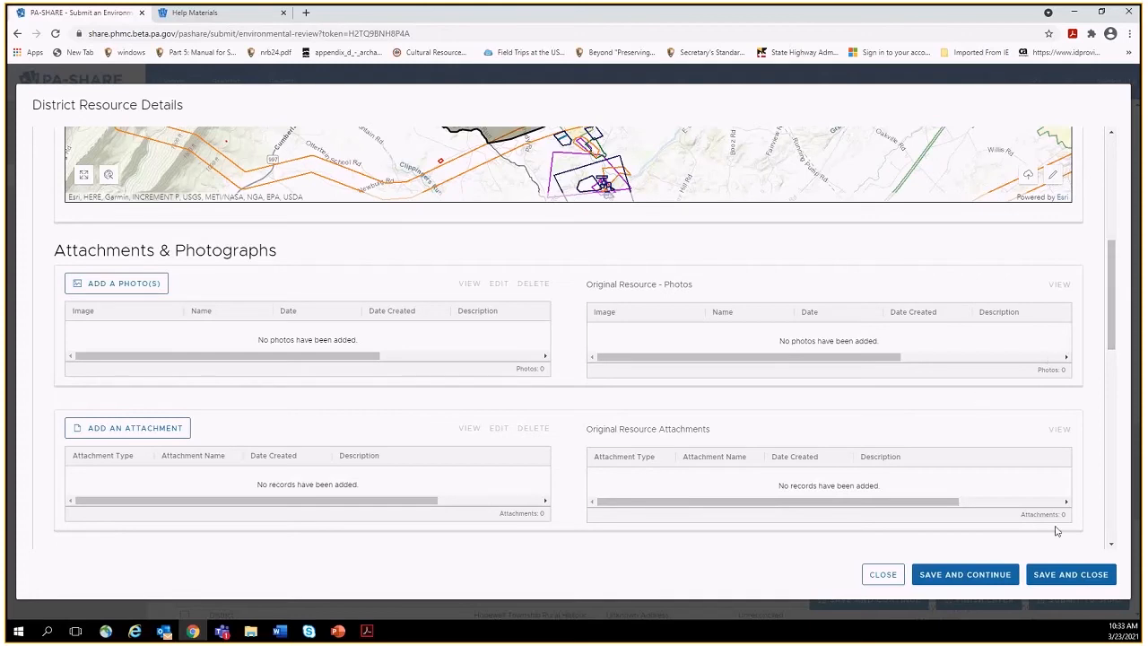
click(1049, 574)
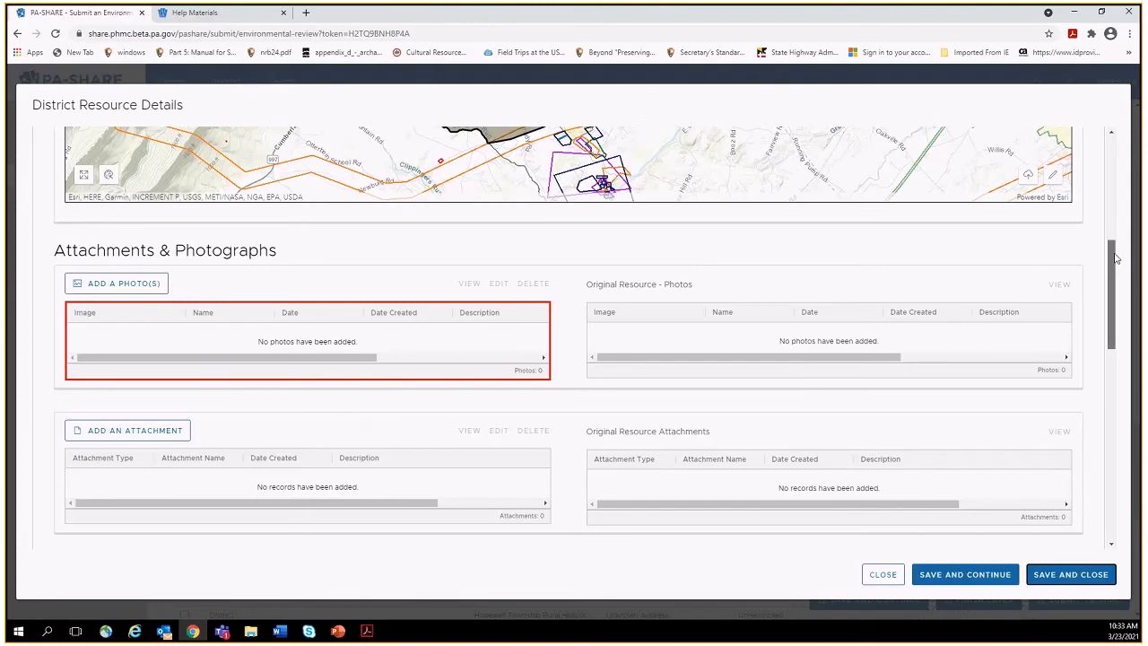
drag(1116, 258, 1113, 467)
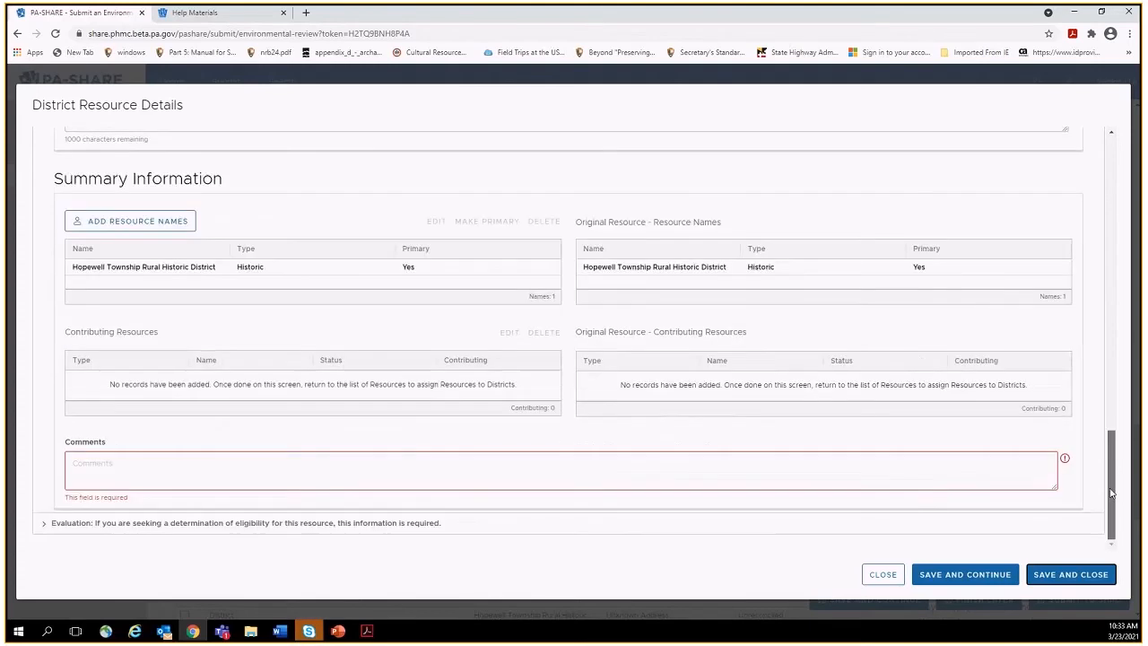
Focus the required Comments field, scroll back up, and dismiss the Hopewell district dialog with CLOSE.
click(734, 471)
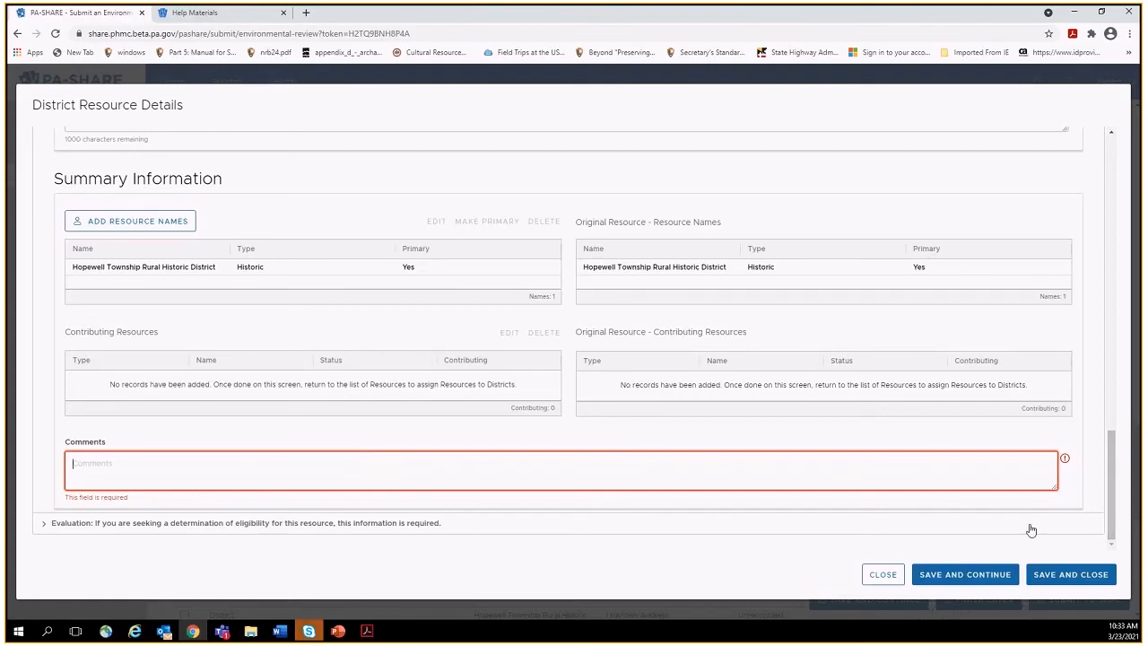
scroll(1107, 467, up, 1)
drag(1108, 466, 1072, 238)
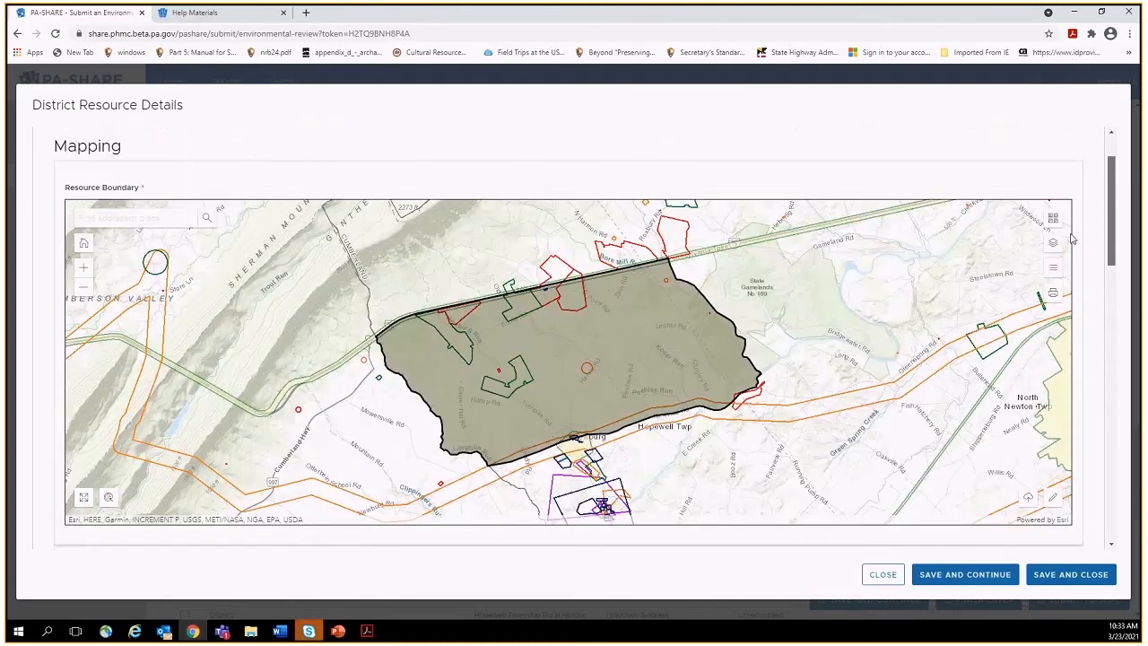
click(883, 574)
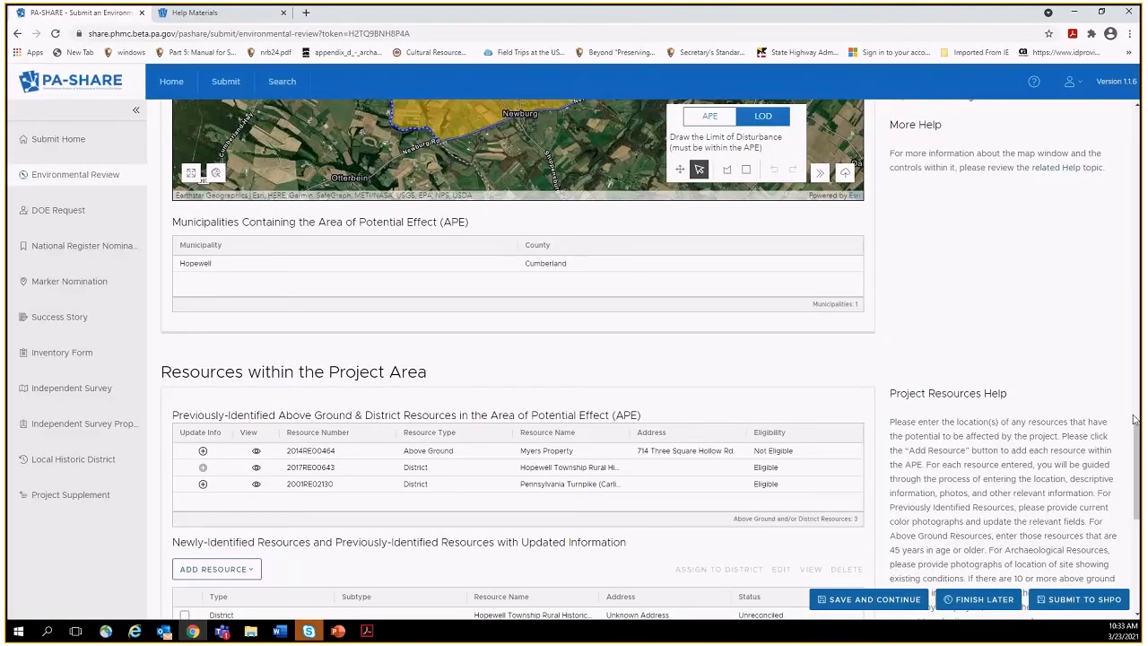
Scroll the Environmental Review page down to the Project Documents section.
drag(1137, 439, 1141, 477)
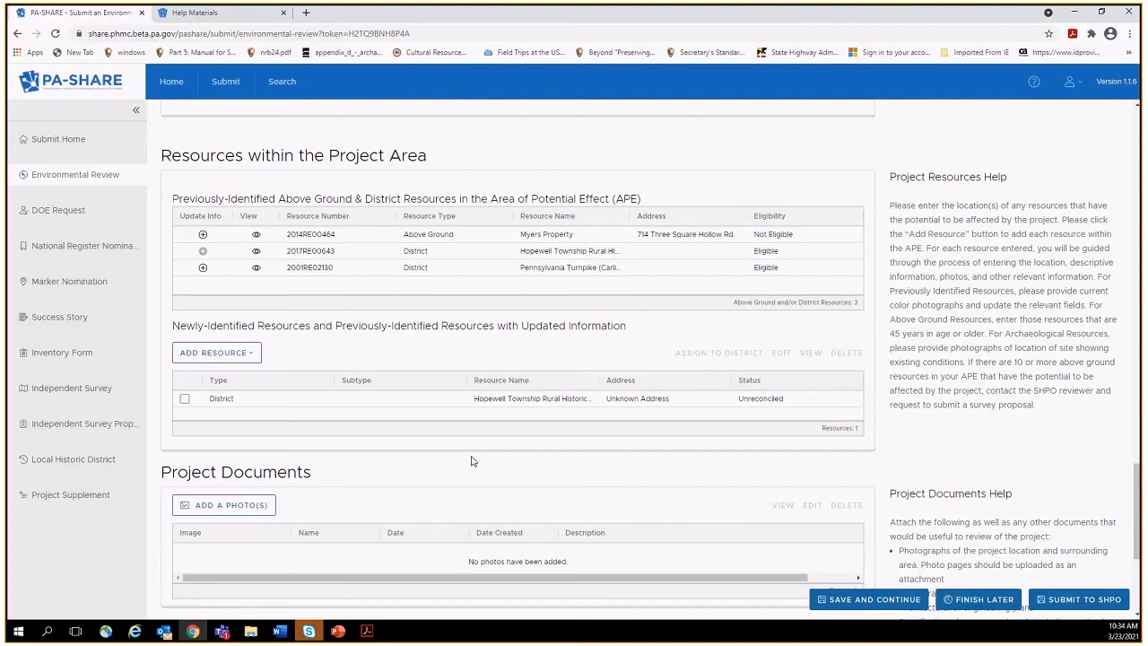
drag(1137, 473, 1137, 484)
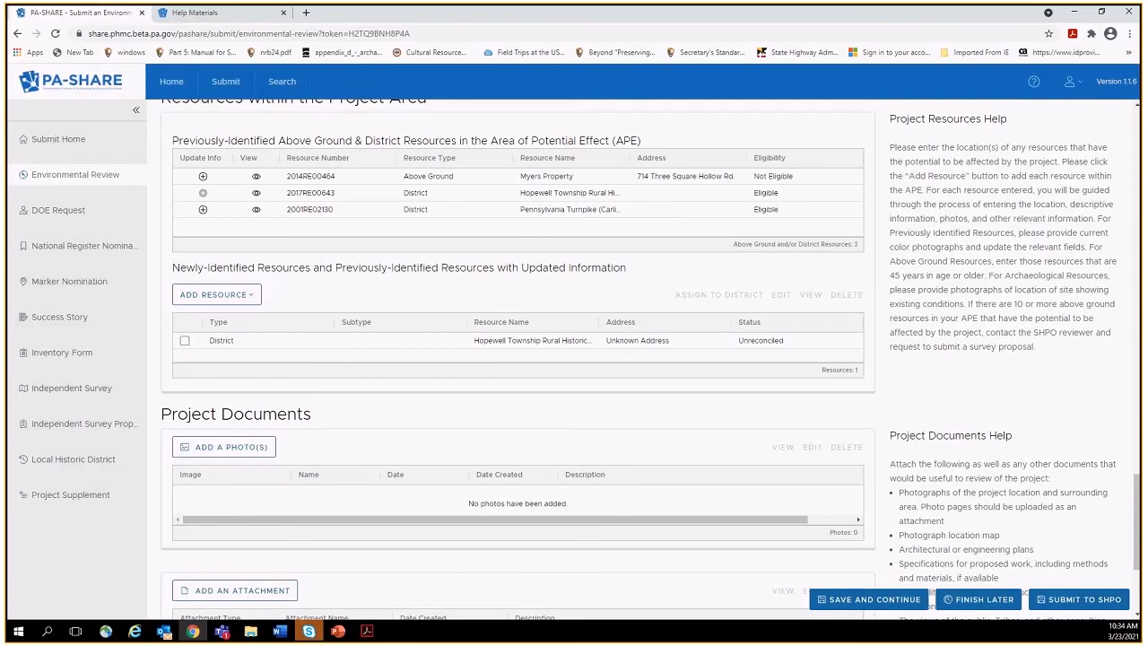
Show the desktop with Win+D, then restore the PA-SHARE browser from the taskbar.
key(super+d)
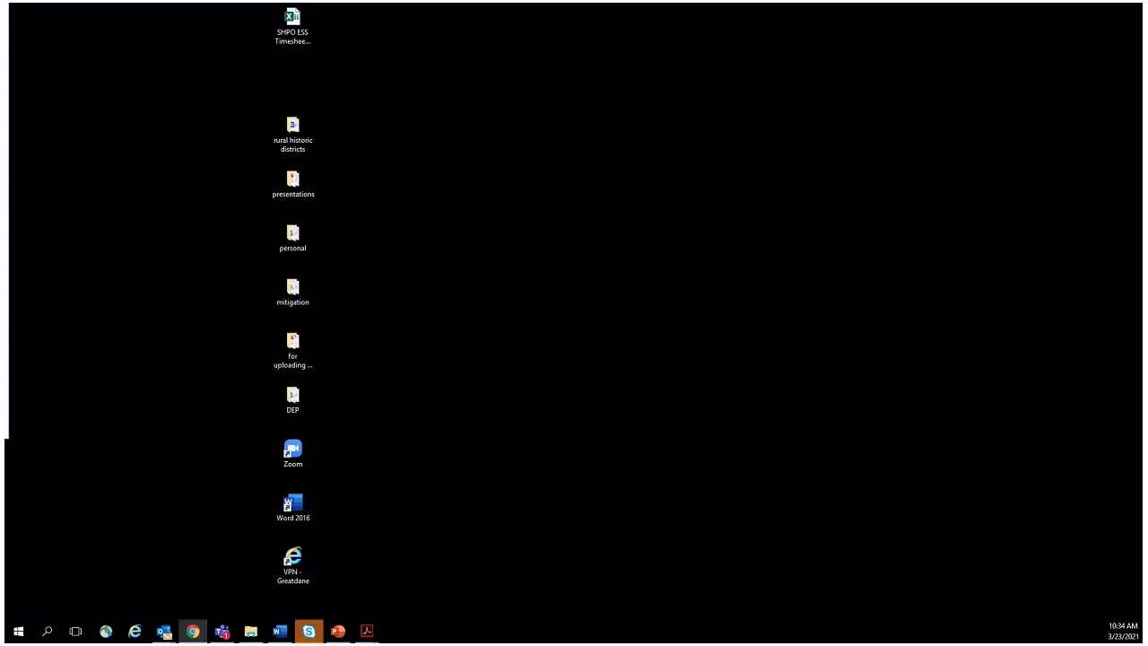
click(193, 631)
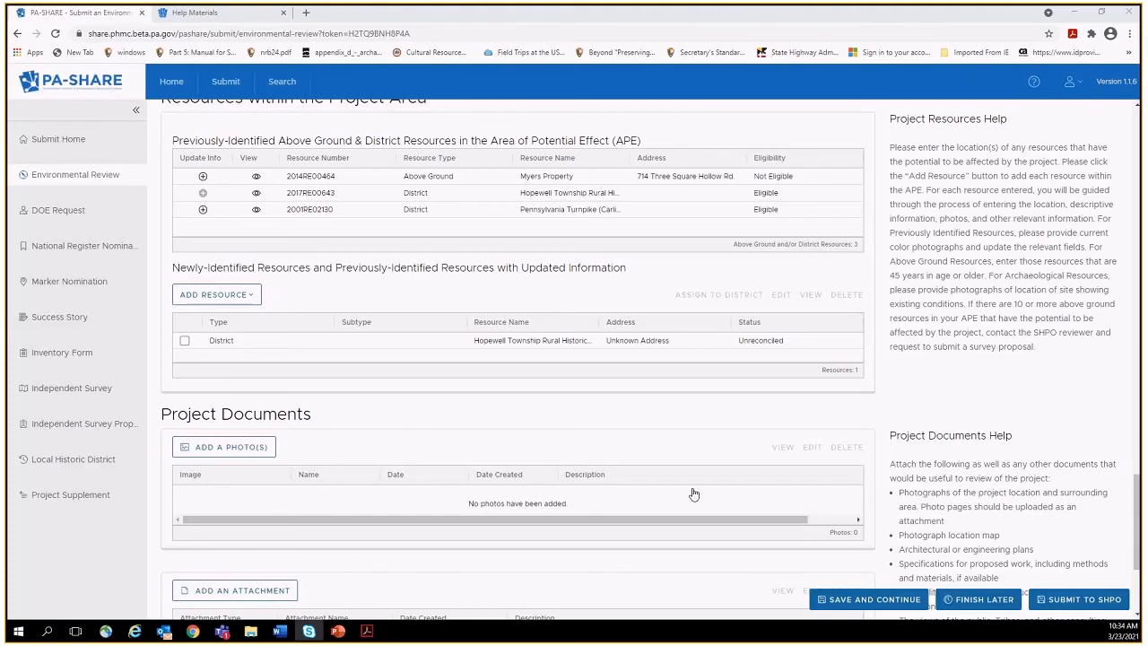
drag(1139, 541, 1140, 589)
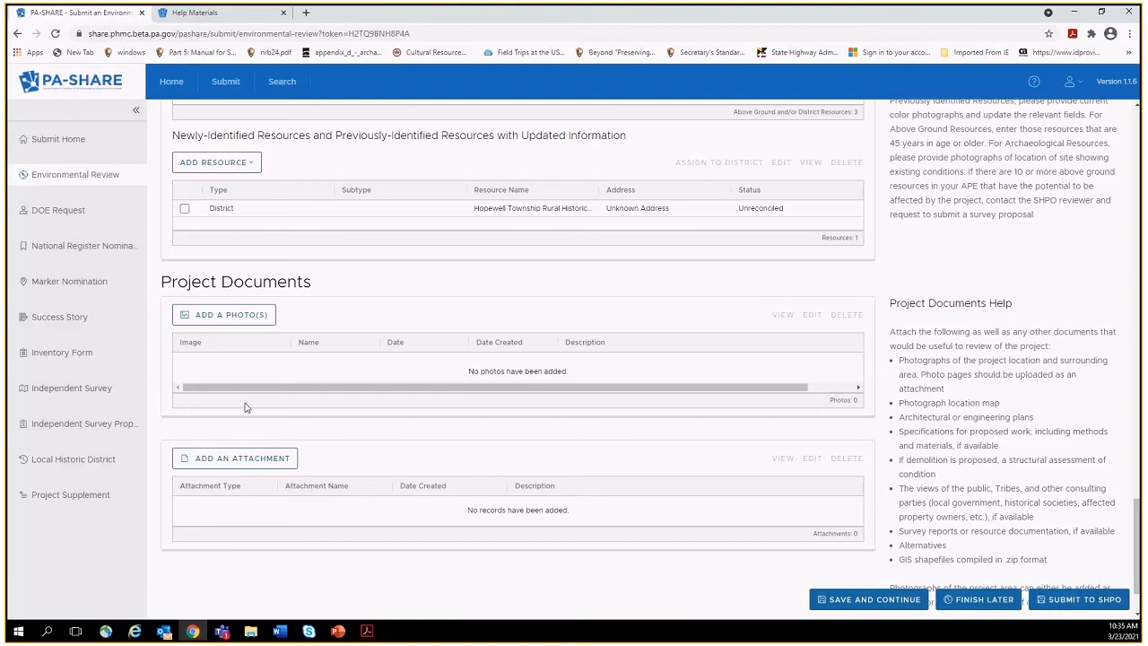
Start a new project attachment with File from Local Disk as its source.
click(230, 459)
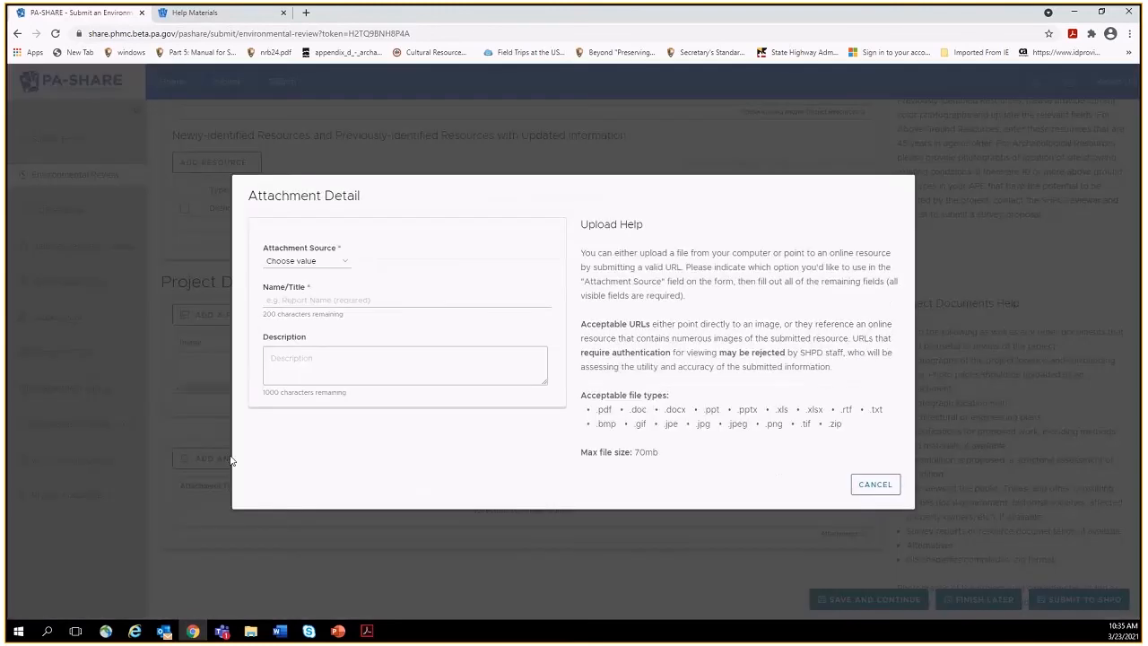
click(344, 261)
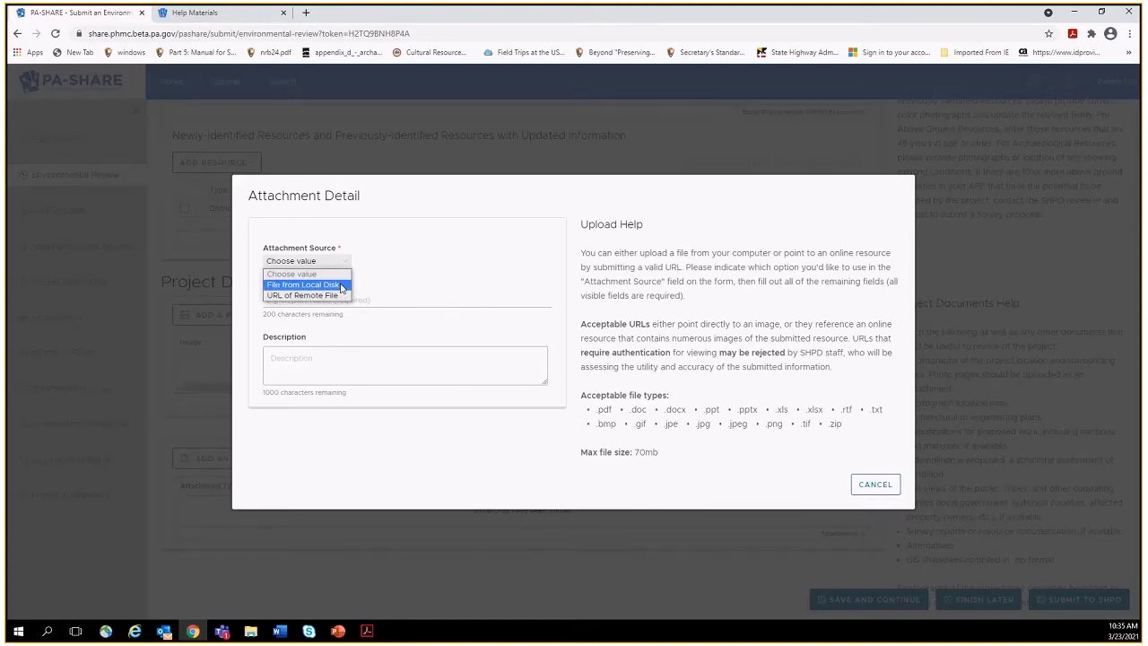
click(342, 285)
click(338, 288)
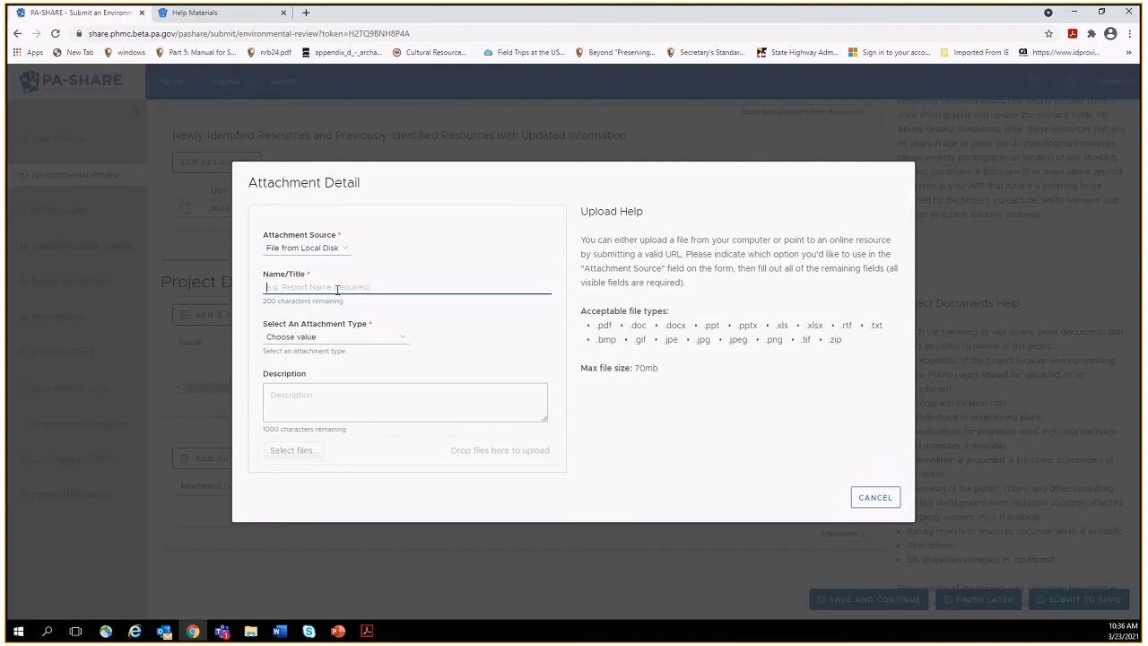
click(349, 255)
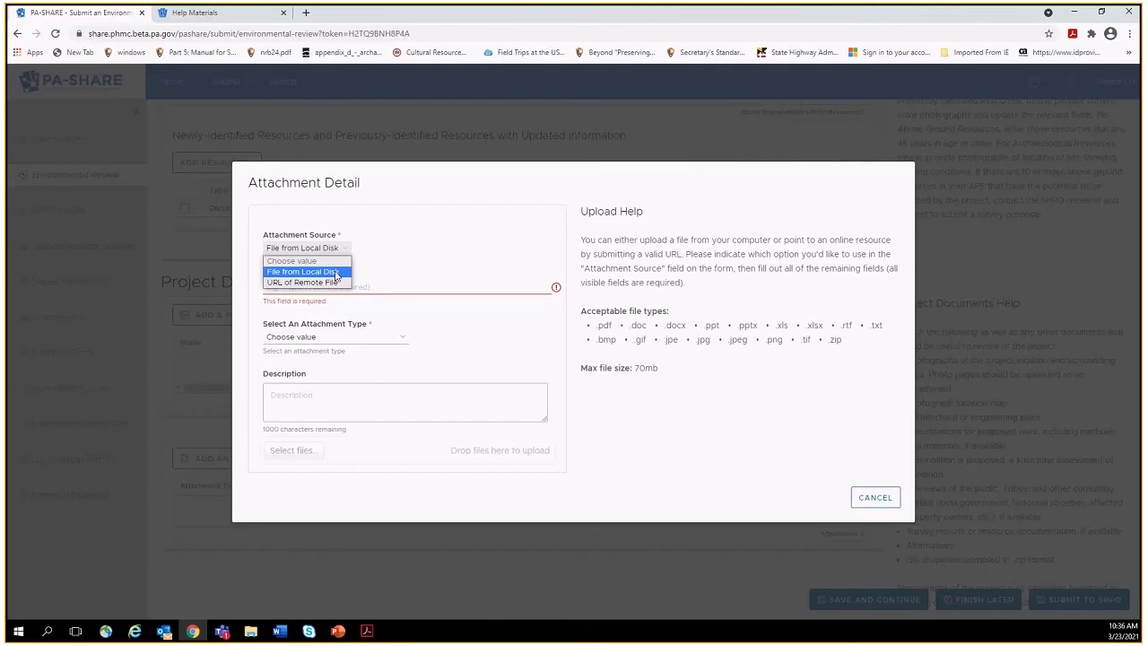
click(337, 273)
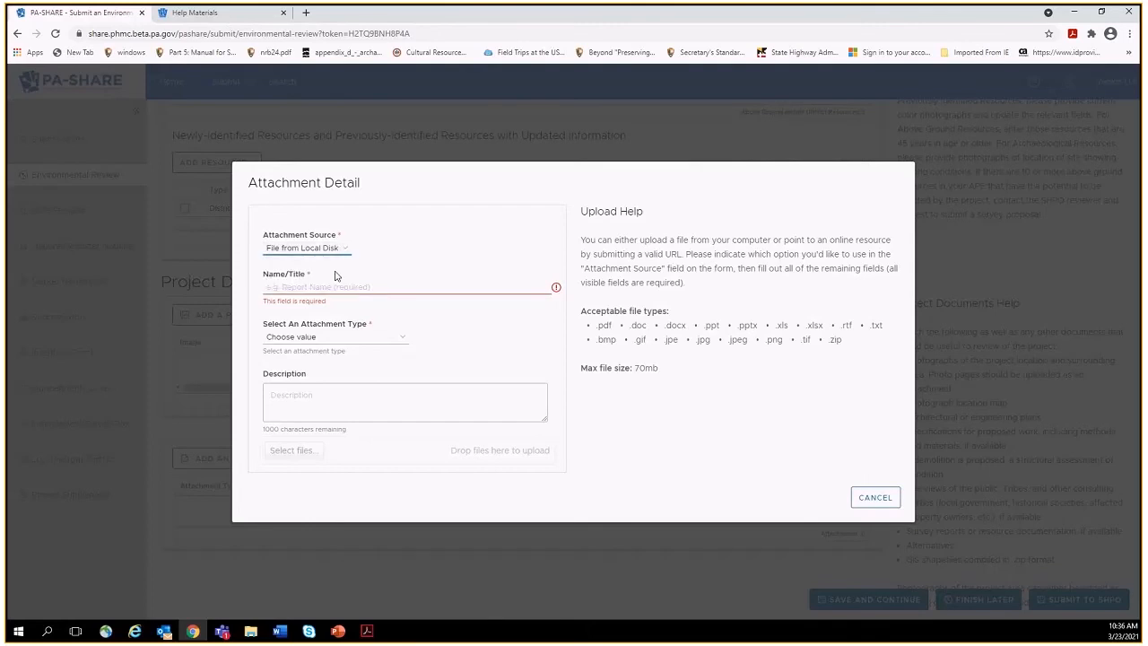
Title it 'project description, plans, and photos' and set the attachment type to Document.
click(321, 287)
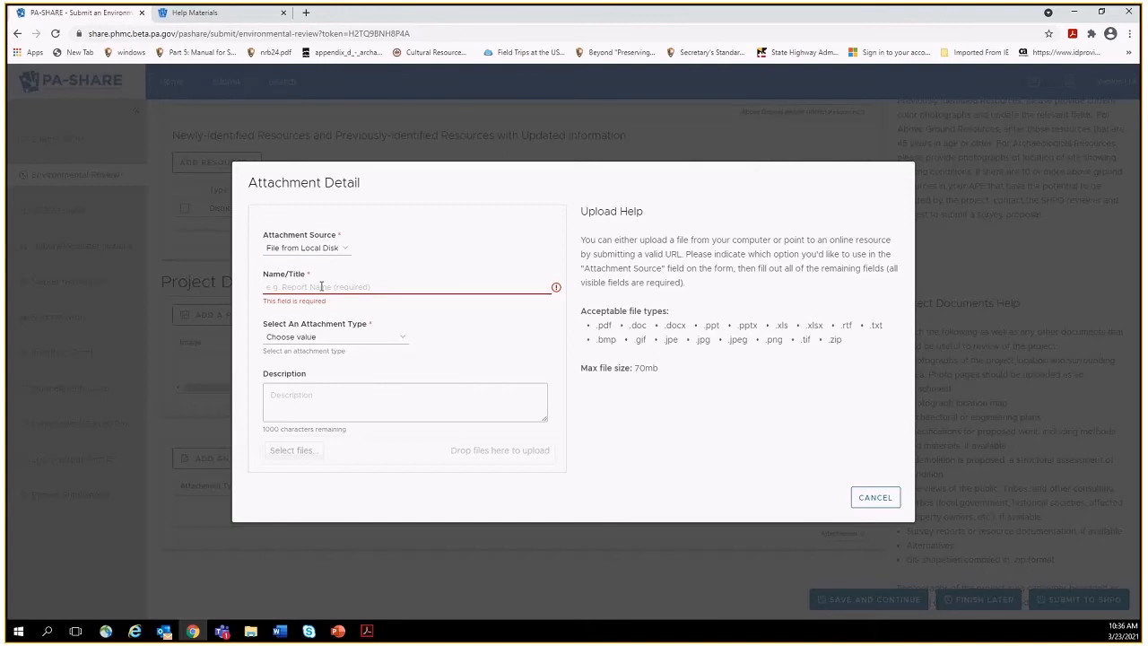
text(project description)
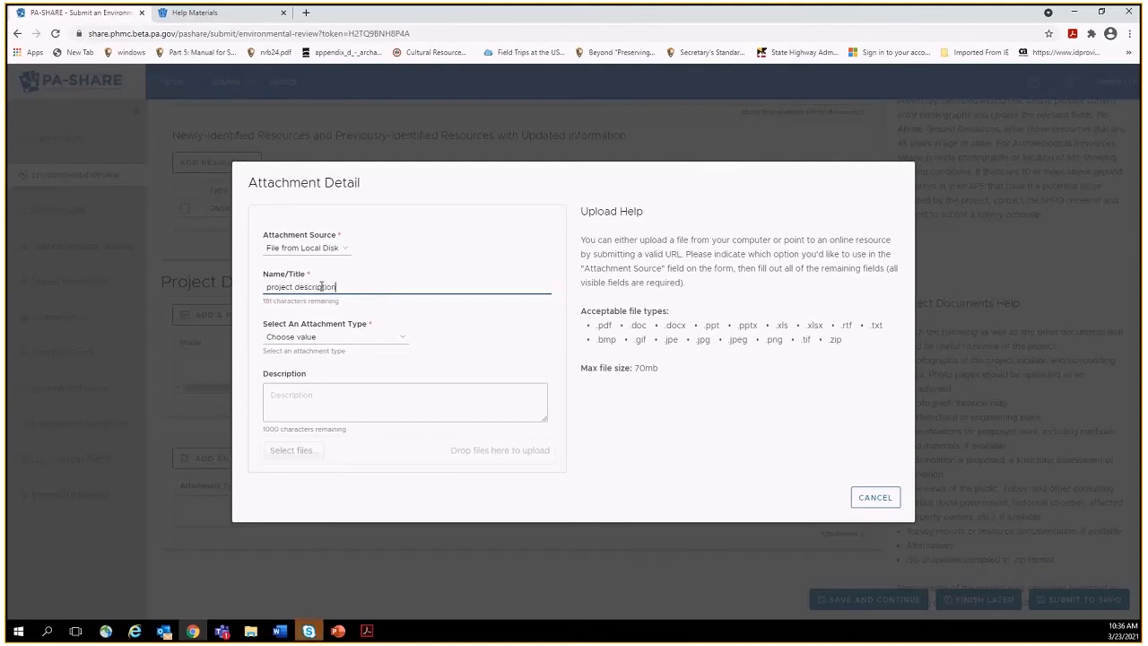
text(, plans, and photos)
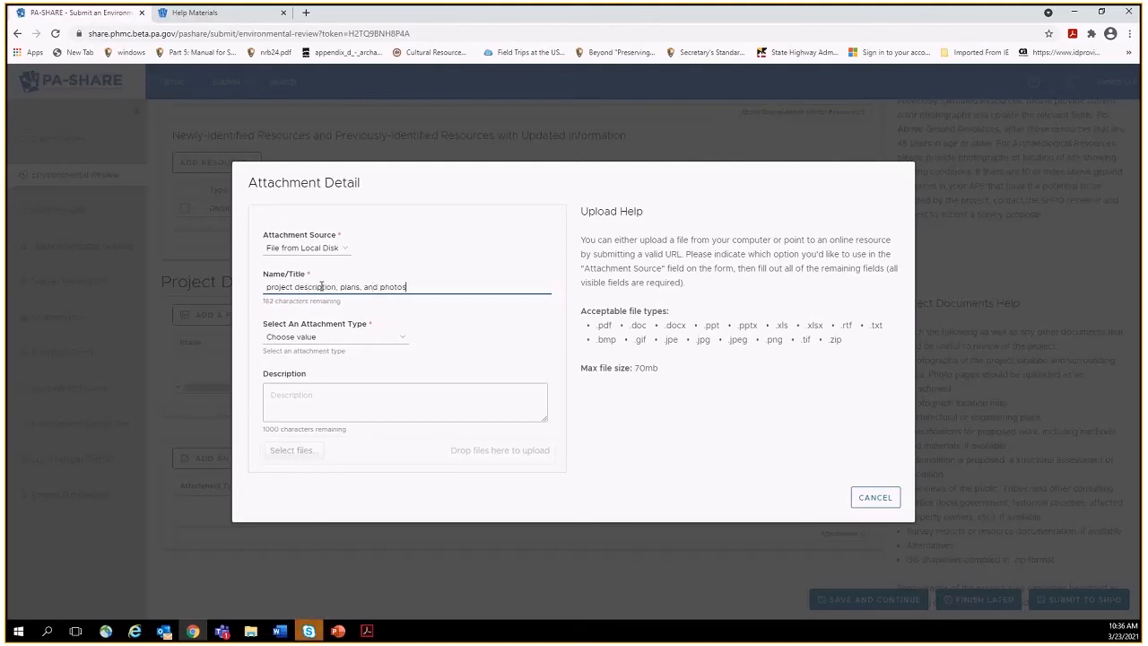
click(328, 346)
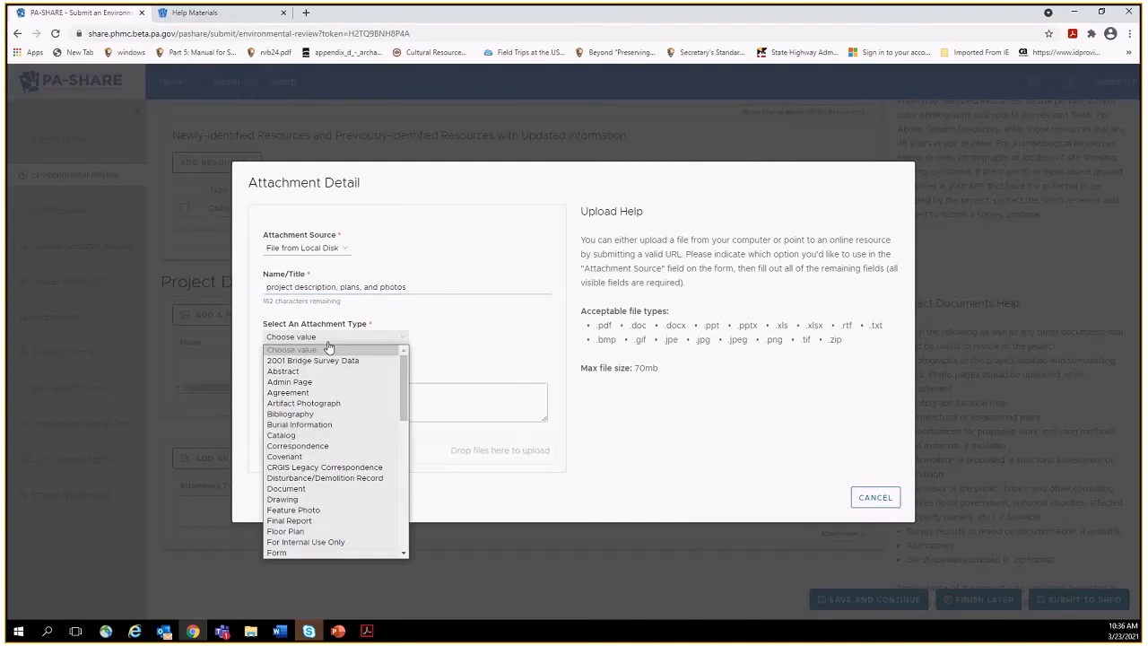
click(302, 489)
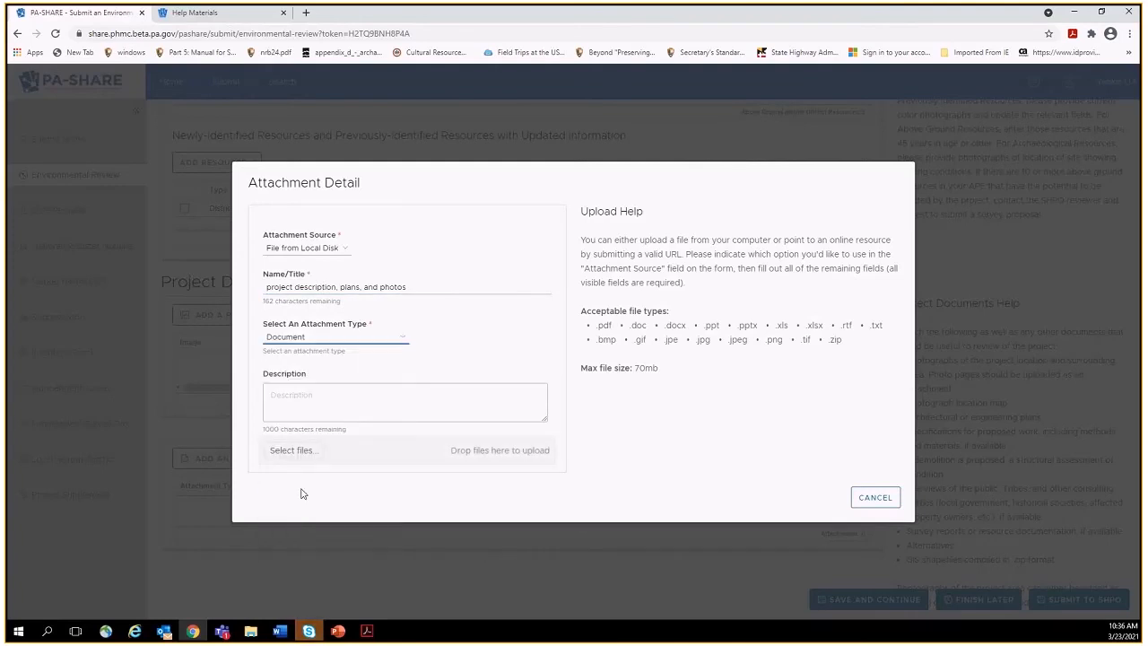
Upload the 'Project description, photos, and plans new construction' PDF from Desktop > FSA training > new construction.
click(307, 451)
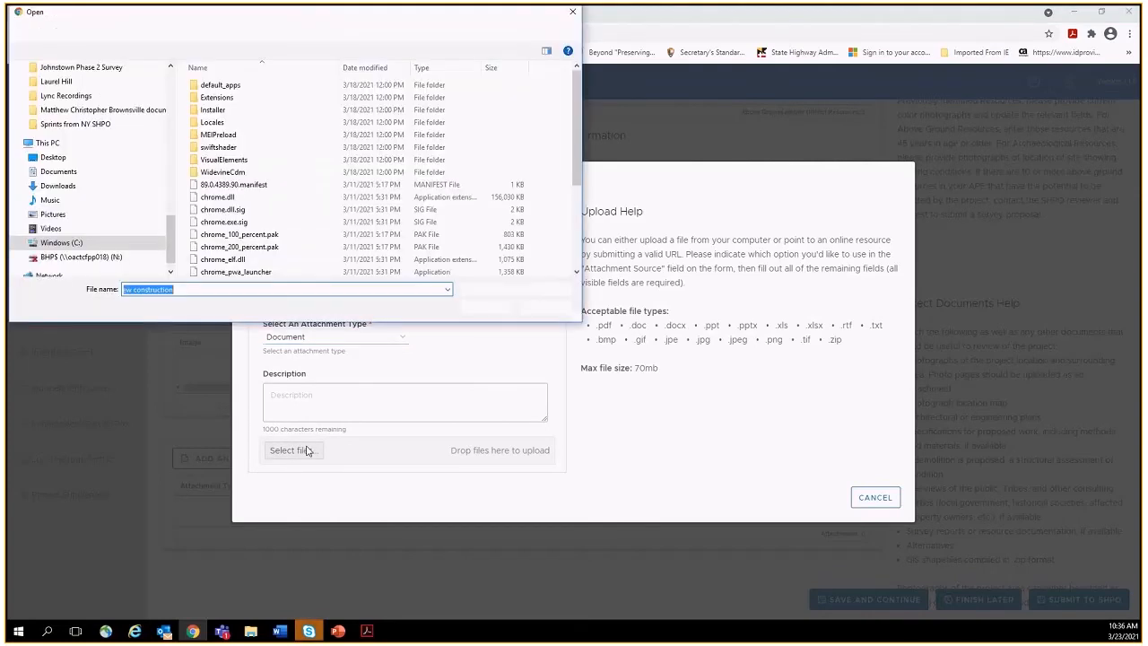
click(80, 158)
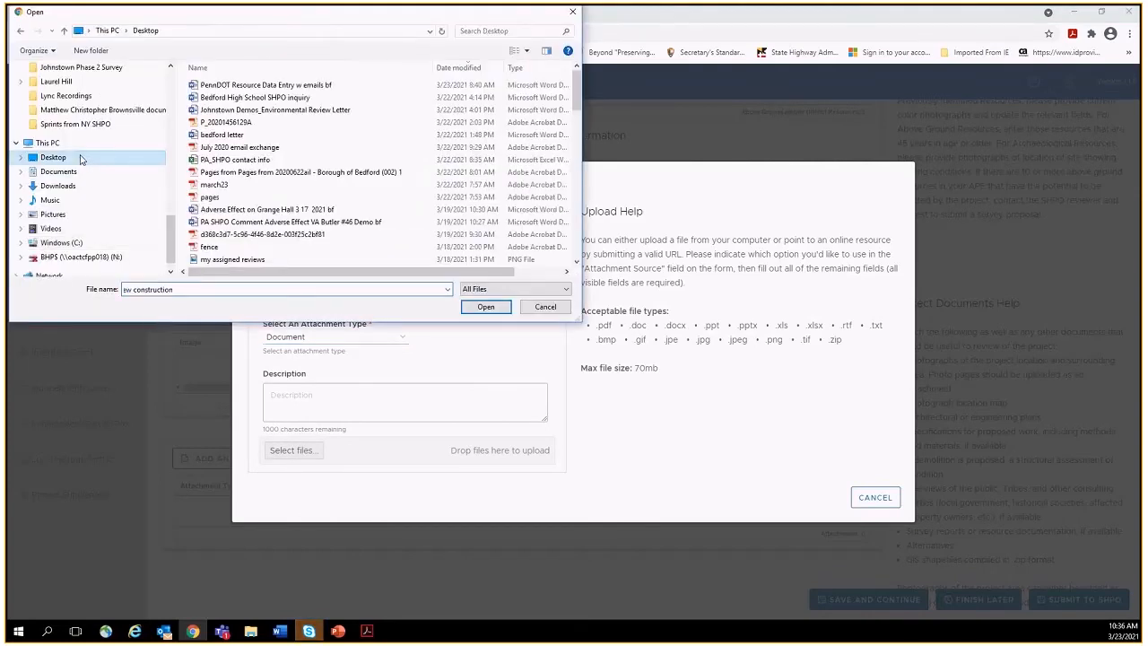
scroll(301, 167, down, 10)
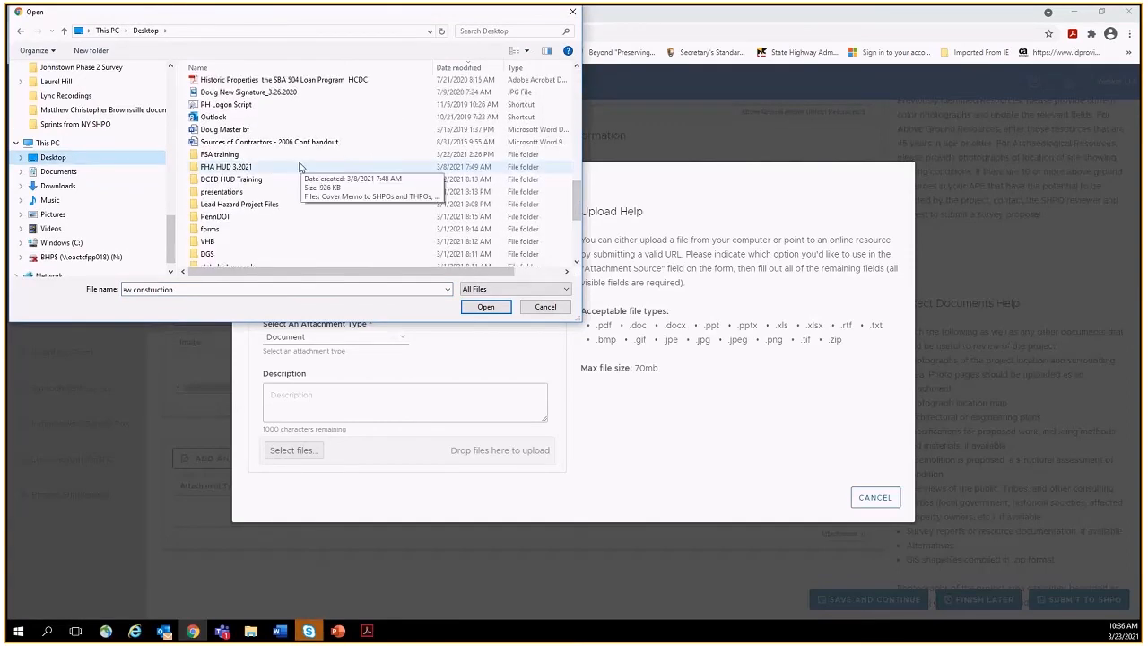
double_click(287, 155)
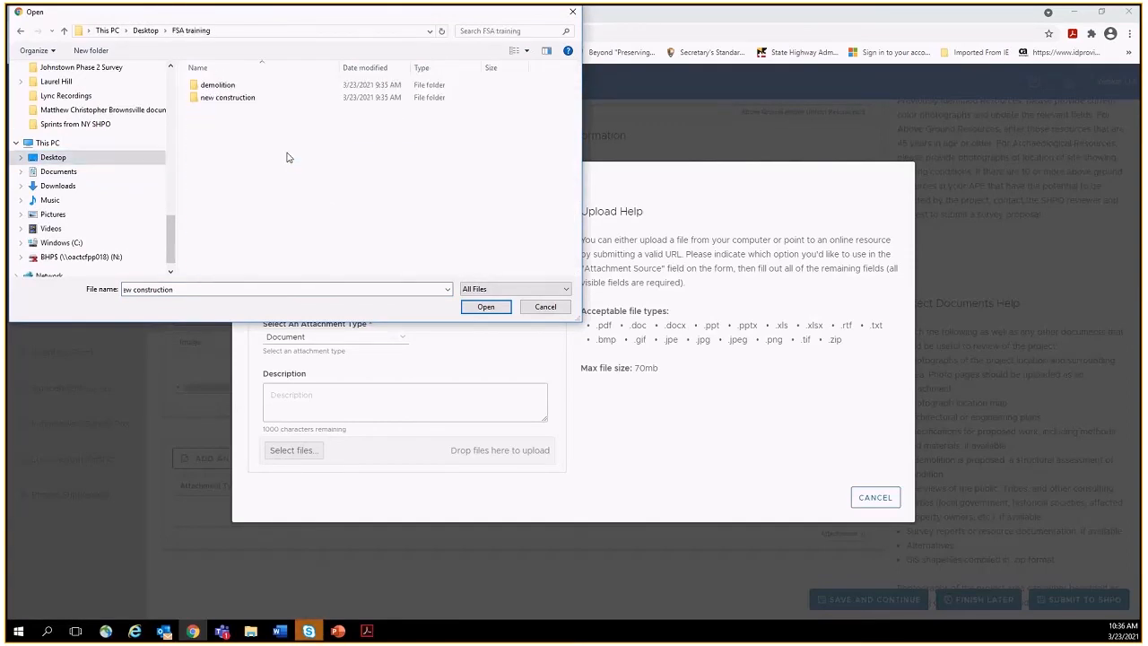
double_click(230, 98)
double_click(229, 97)
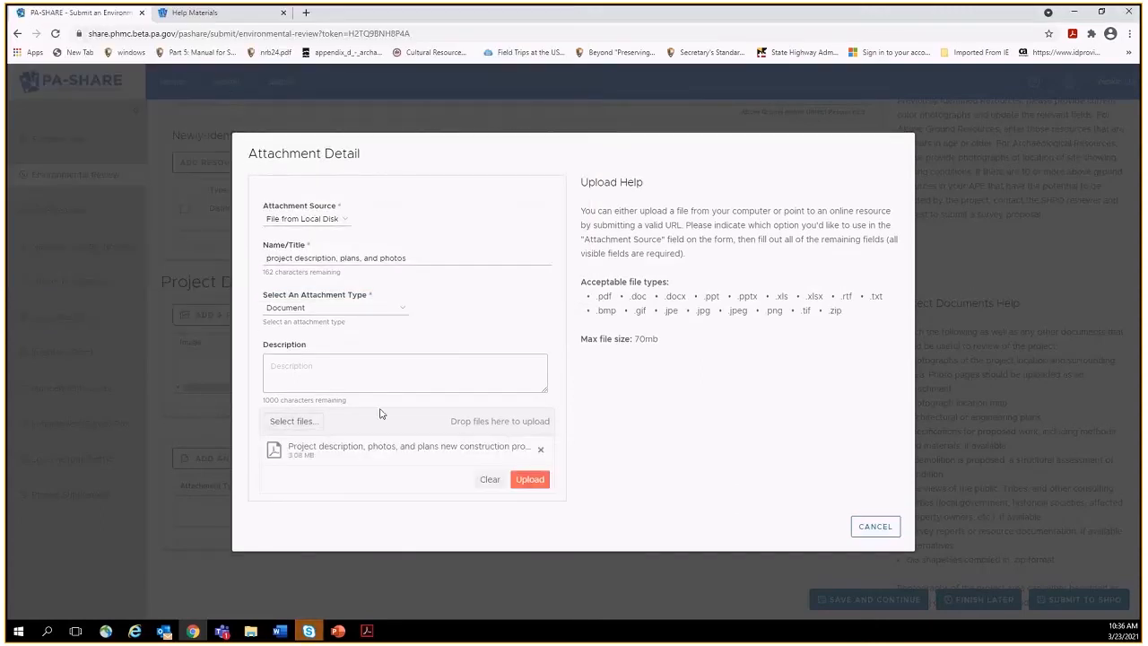
click(527, 479)
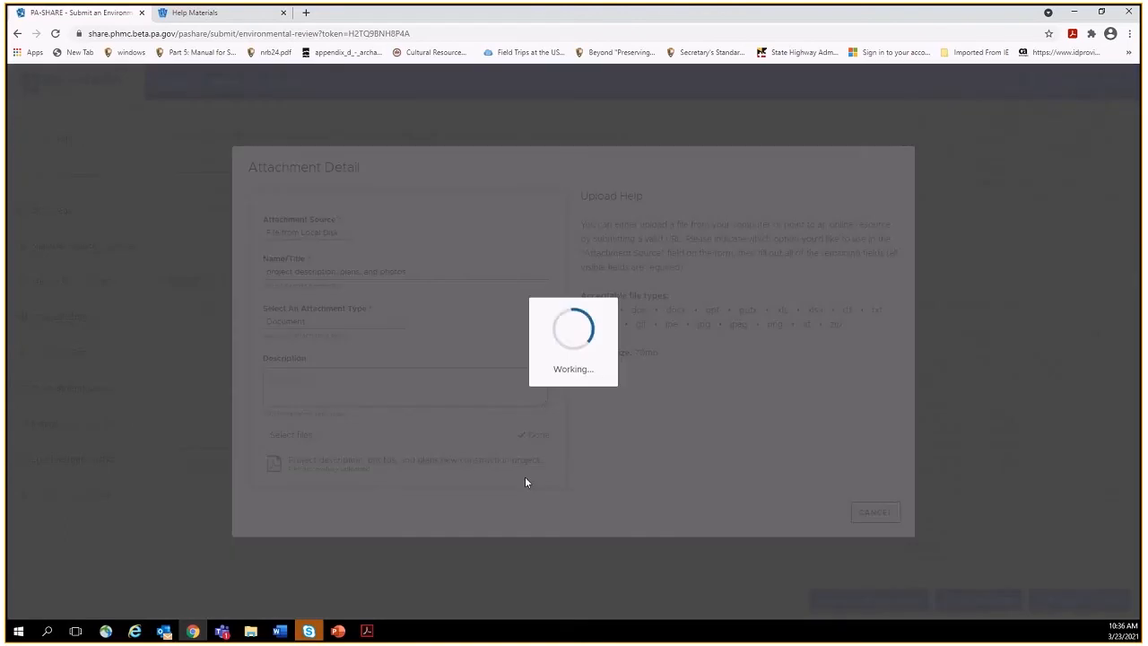
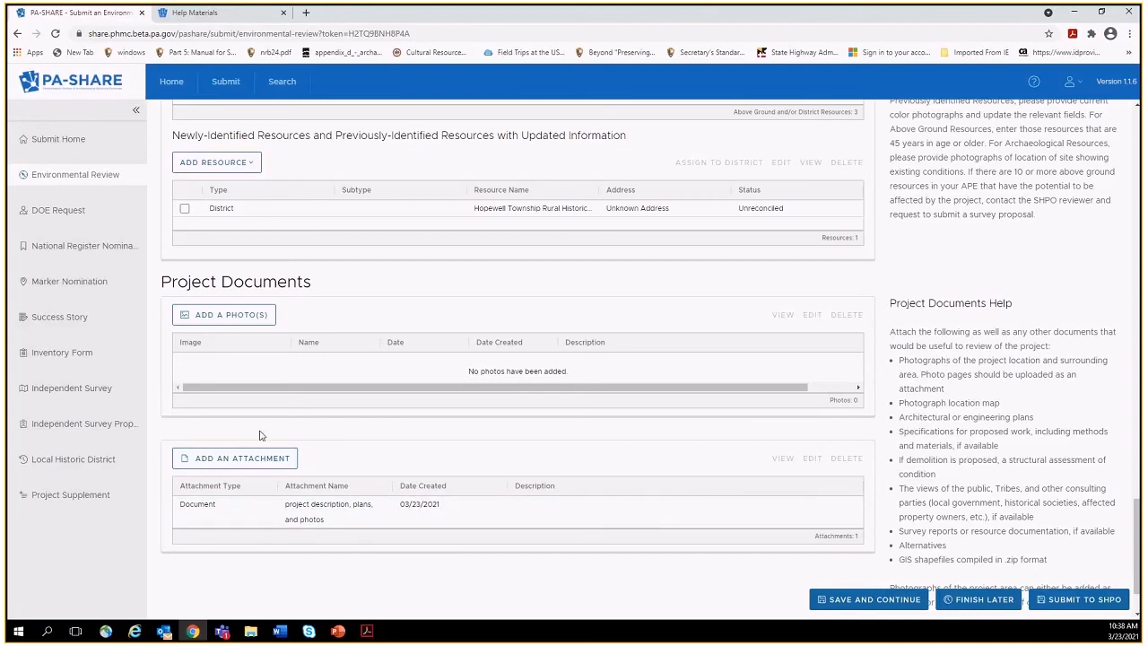
Begin adding a project photo from the local disk, then cancel the photo form.
click(249, 319)
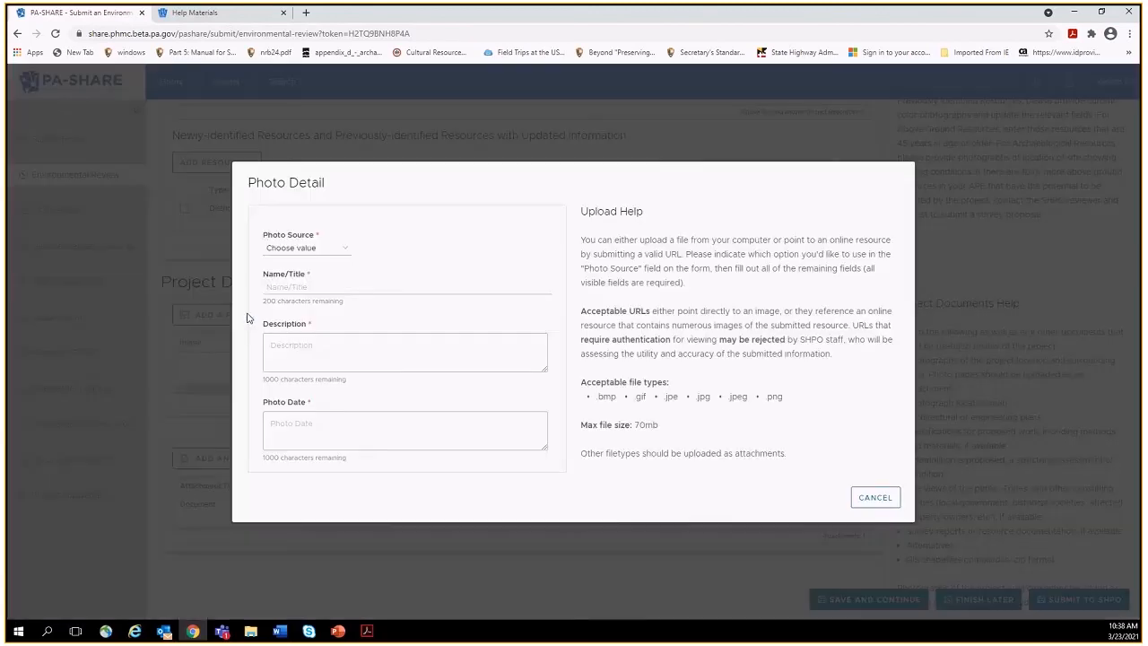
click(344, 248)
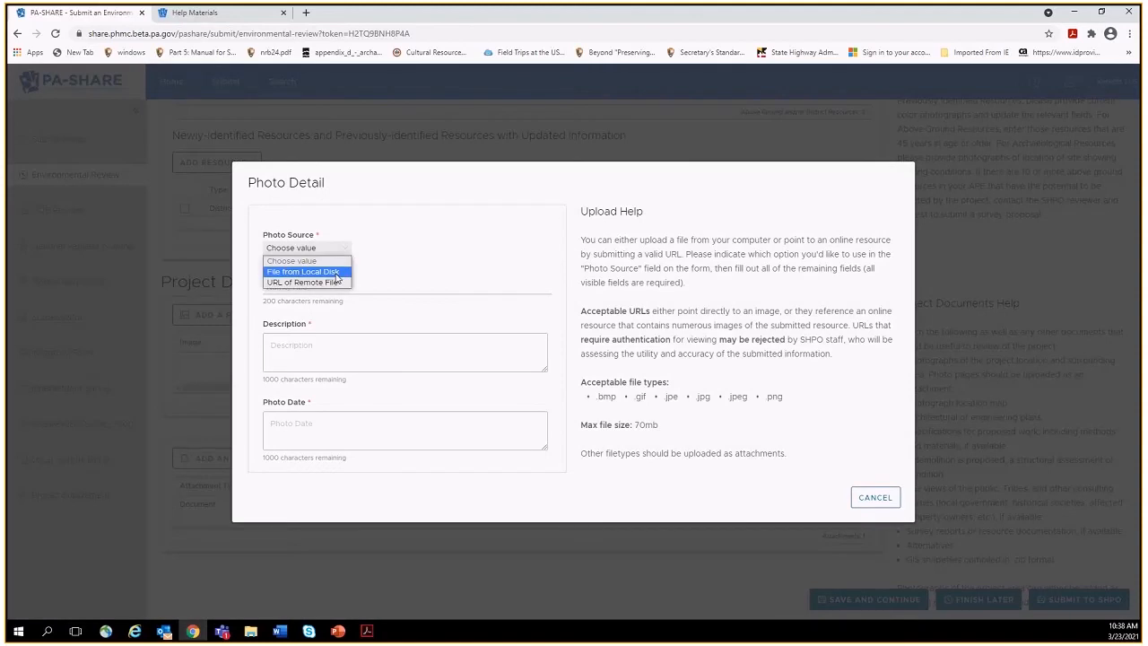
click(336, 272)
click(336, 274)
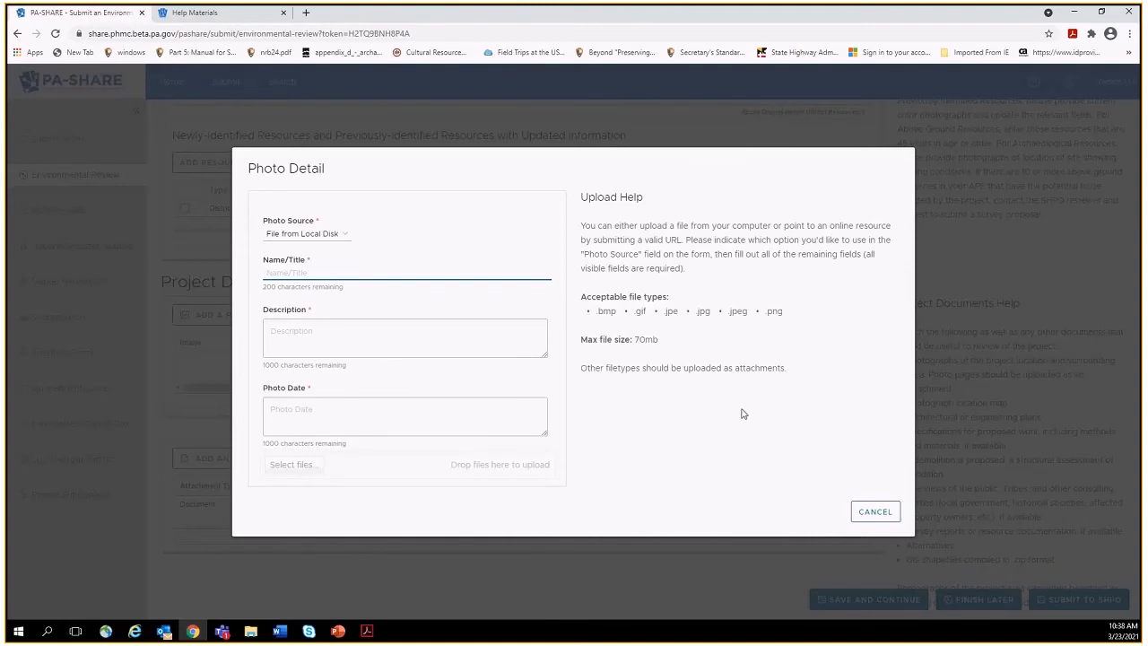
click(876, 513)
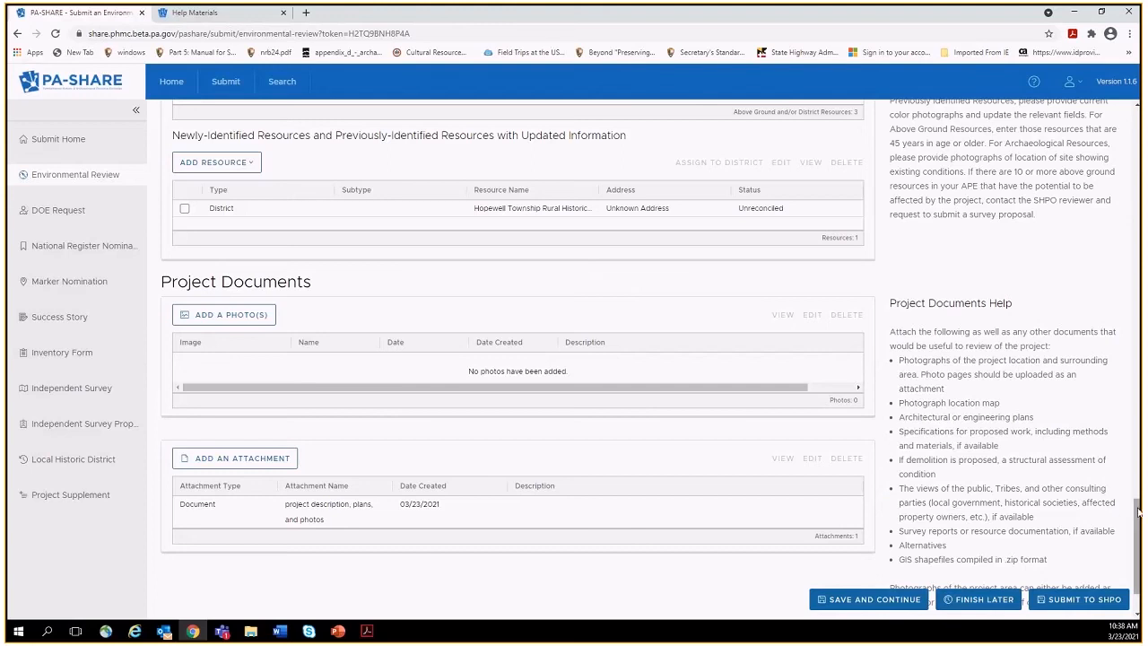
Delete the existing text in the Project Name field, leaving it empty.
drag(1137, 512, 1138, 127)
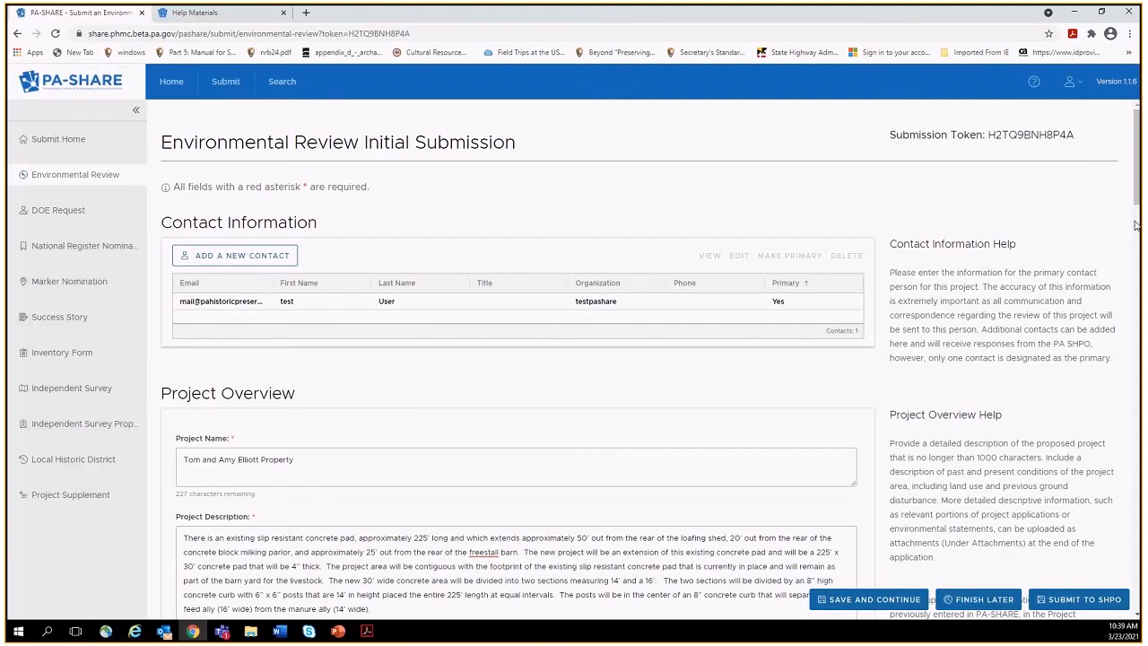
scroll(1135, 225, down, 1)
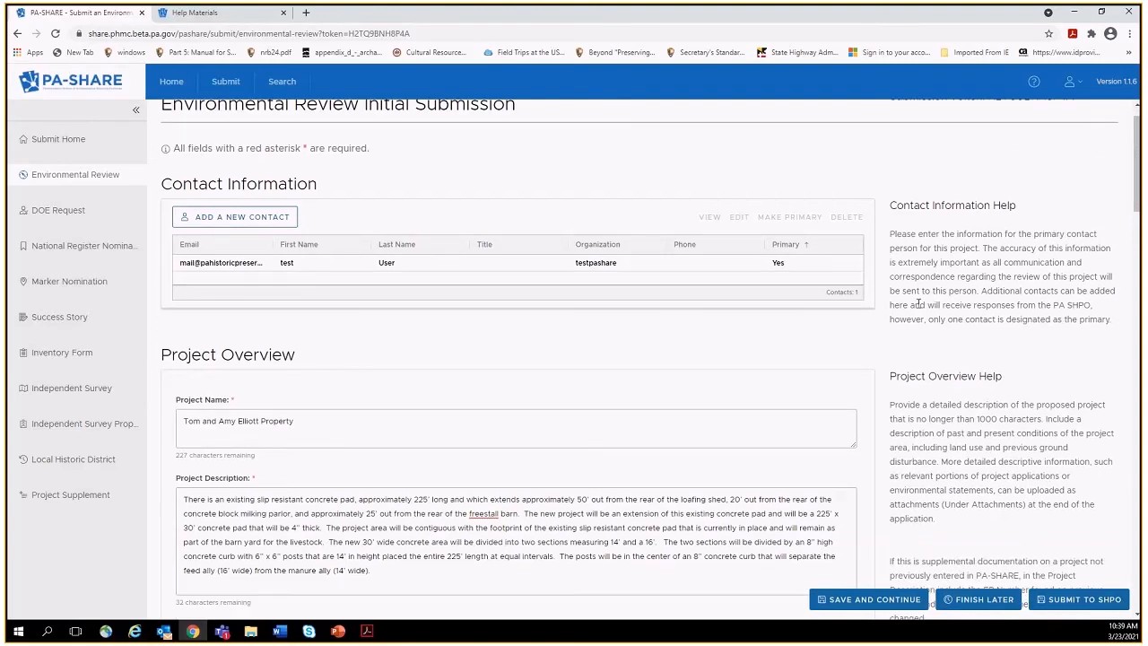
drag(330, 418, 180, 420)
key(BackSpace)
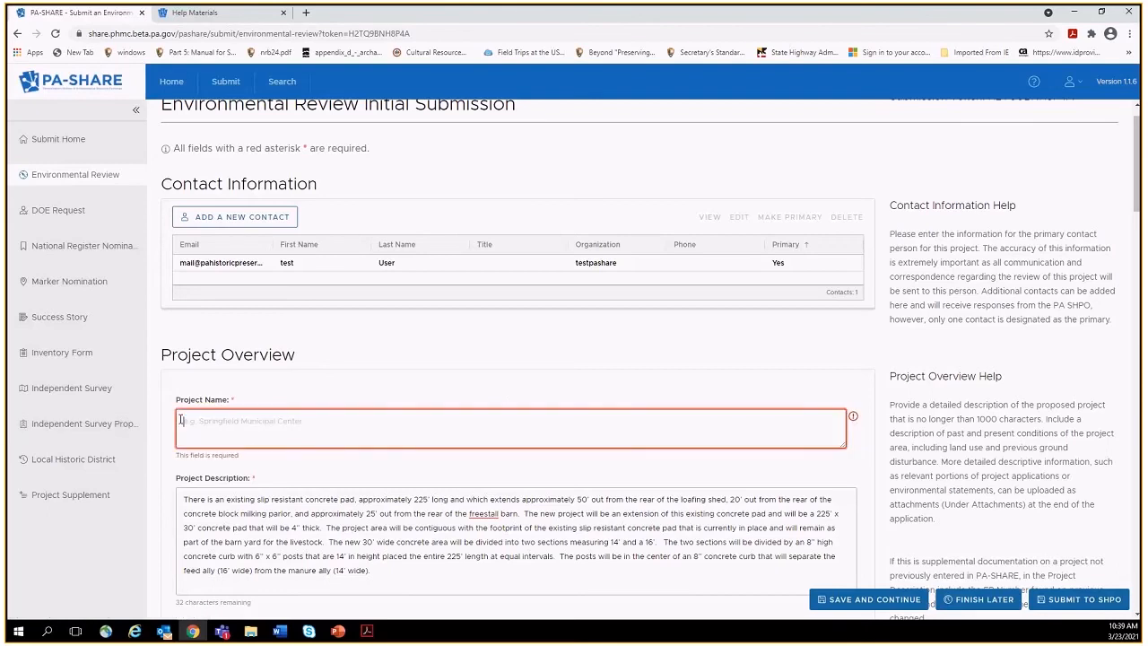
click(1057, 601)
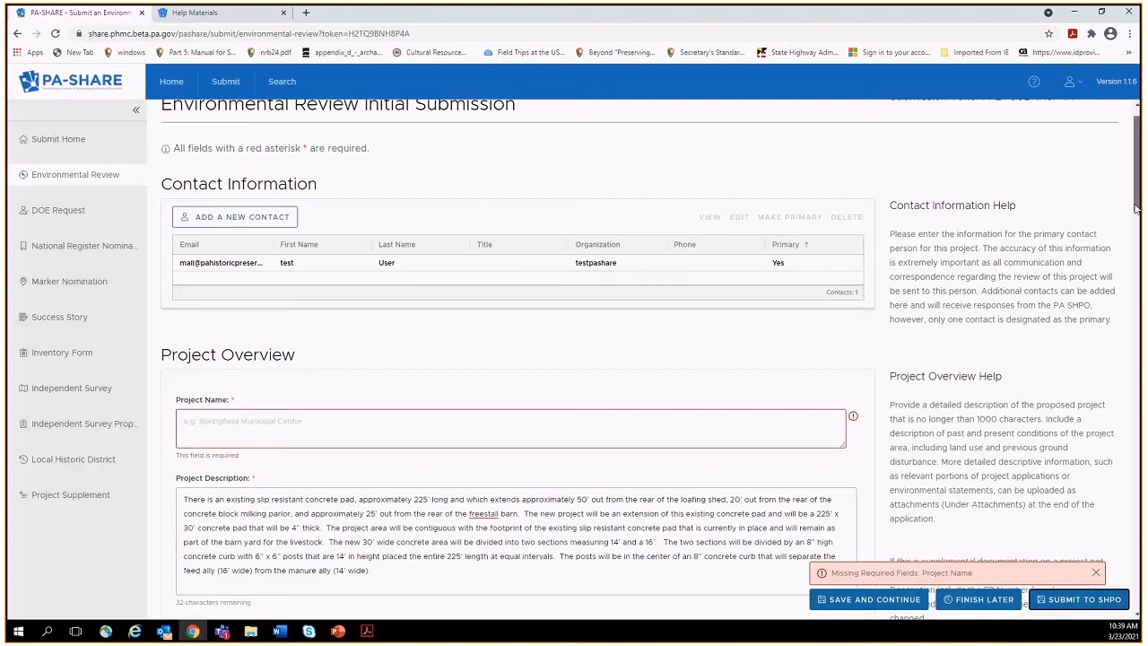
drag(1136, 208, 1135, 431)
drag(1136, 386, 1124, 210)
Enter the owners' property name as the Project Name and submit the review to SHPO.
click(544, 386)
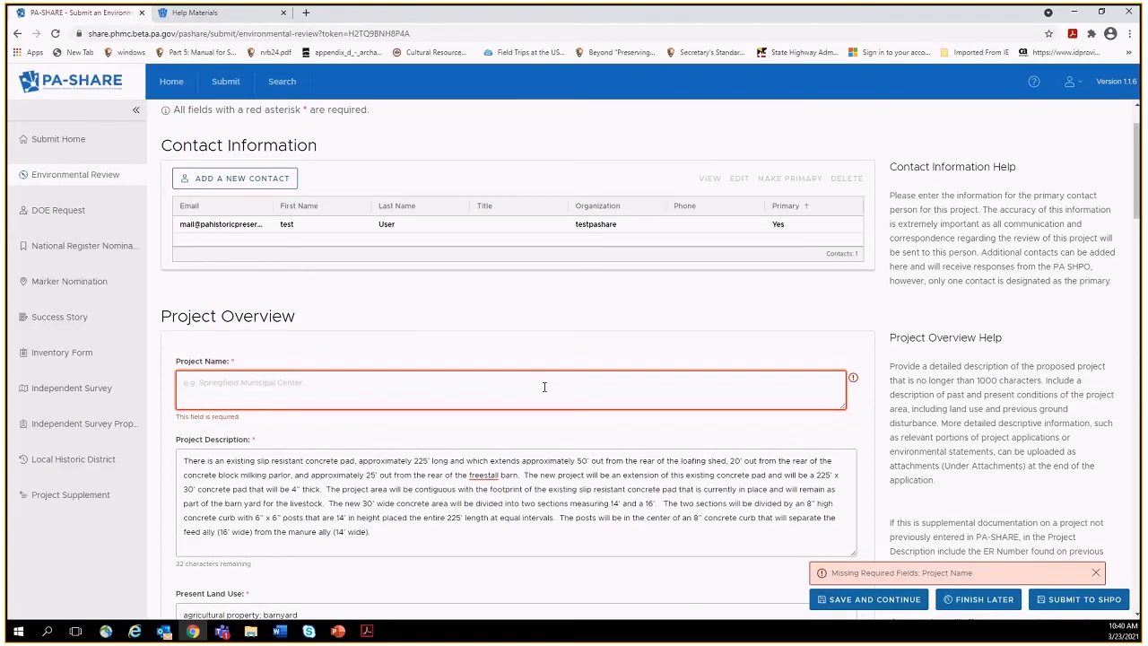
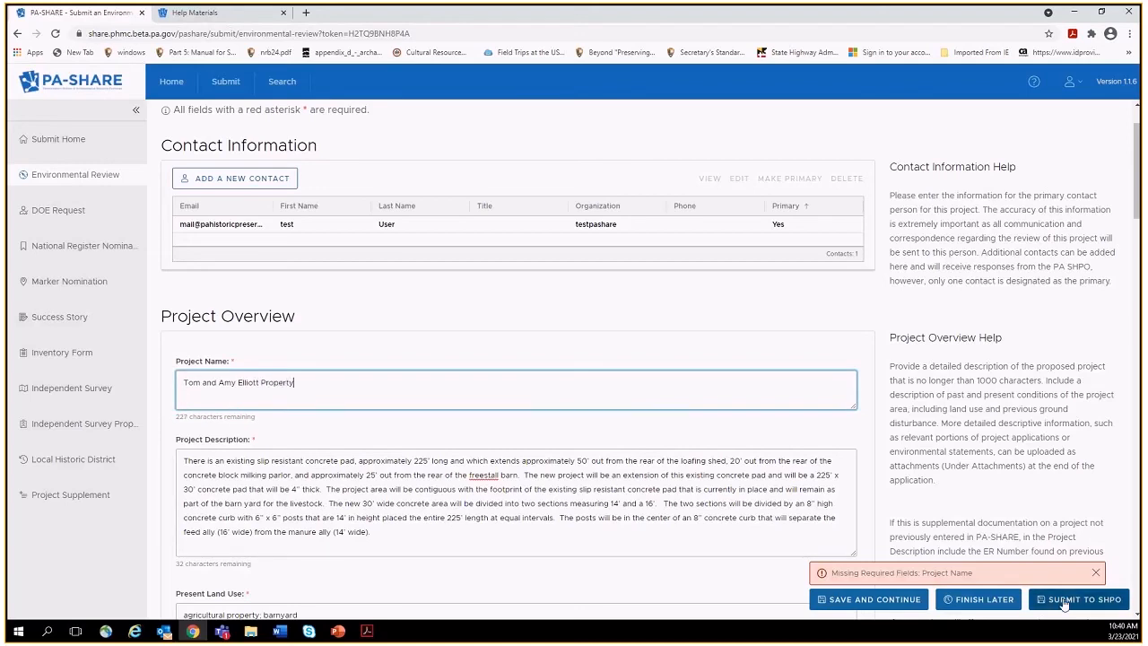
click(1062, 600)
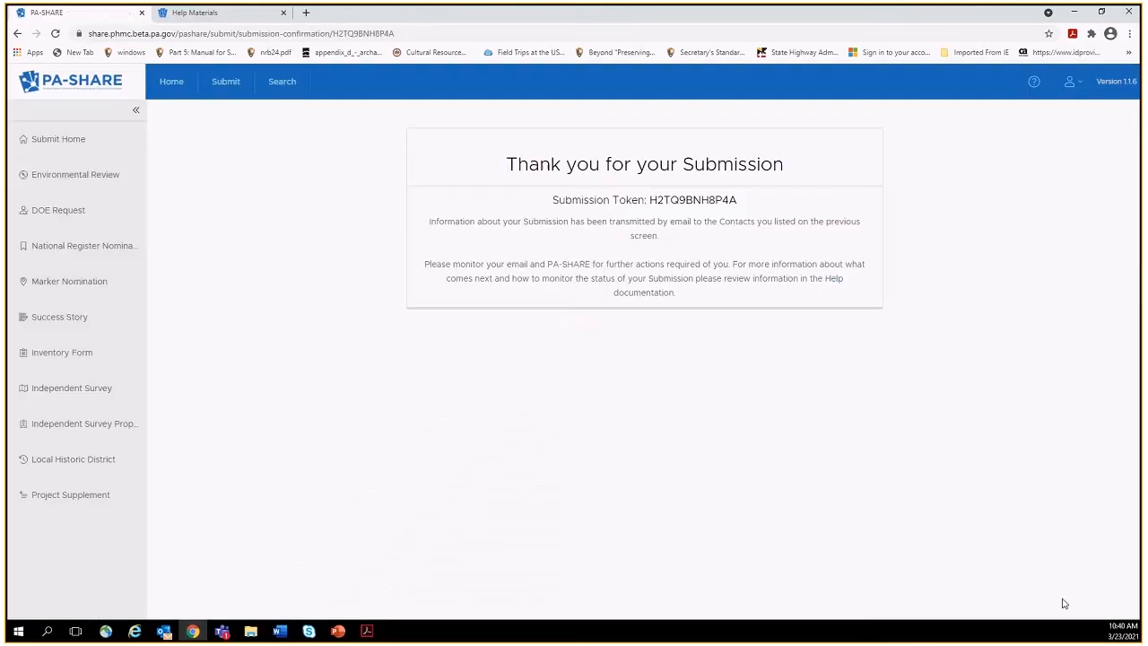
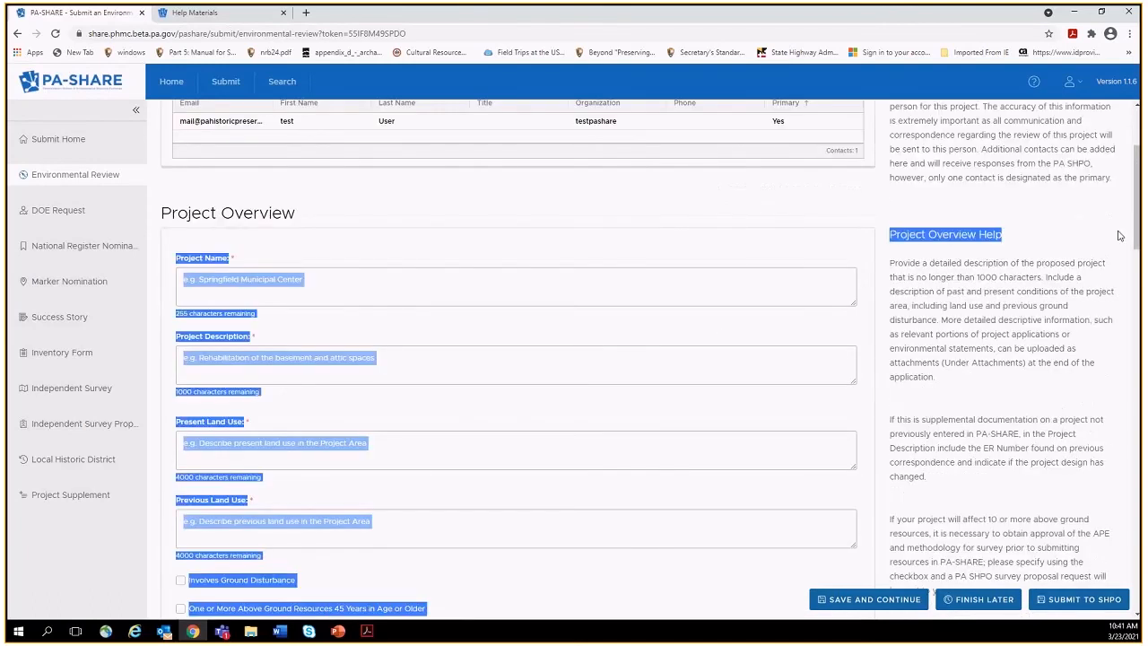
Scroll the Environmental Review form down to the empty Newly-Identified Resources table.
click(659, 369)
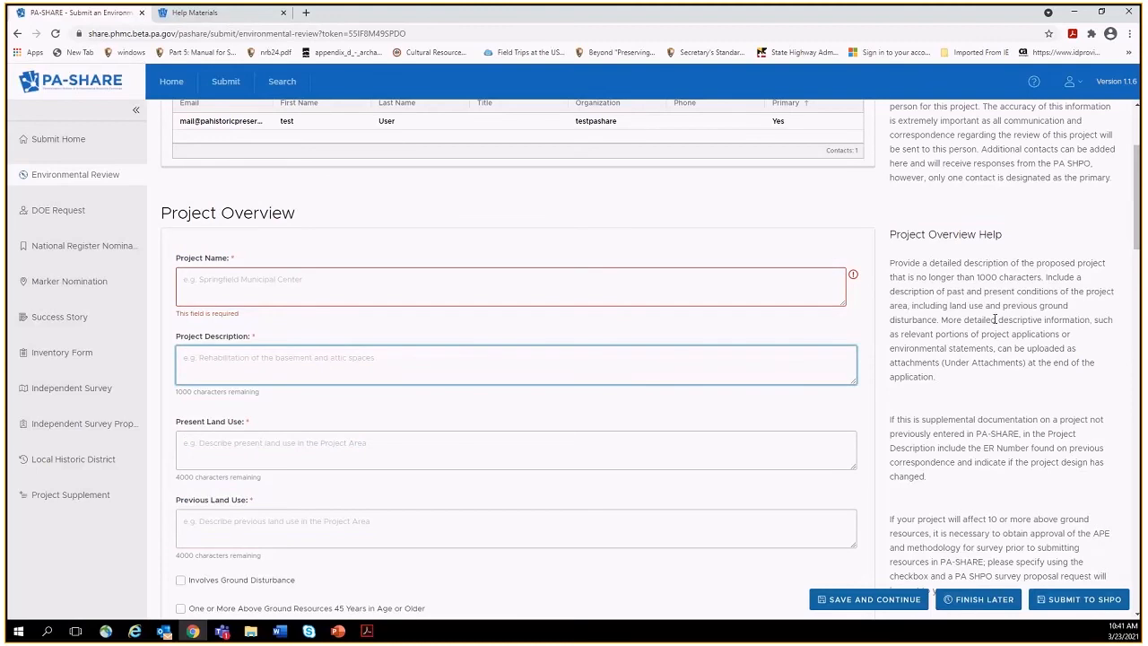
drag(1136, 202, 1137, 524)
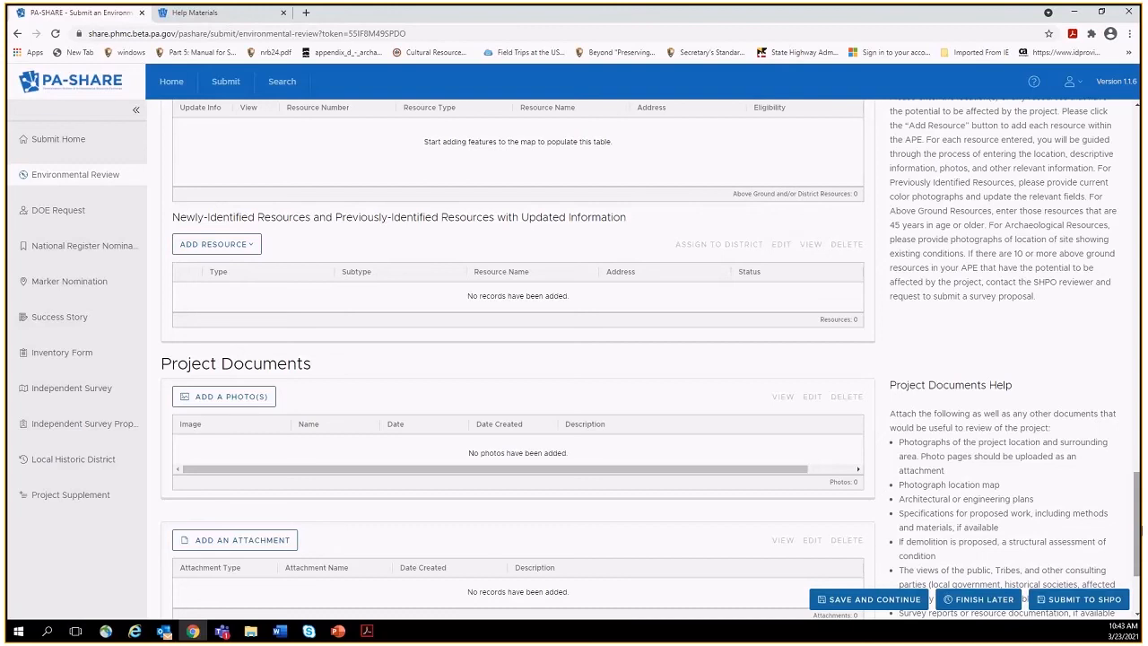
Choose Add Building Resource from the ADD RESOURCE menu to open Building Resource Details.
click(229, 245)
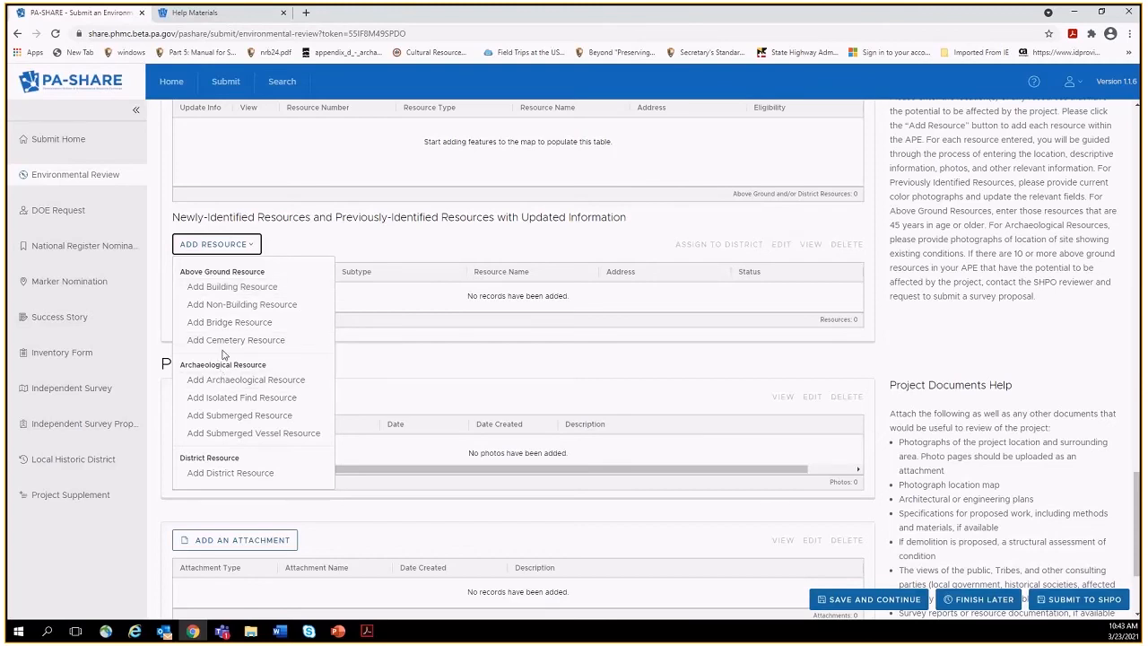
click(228, 287)
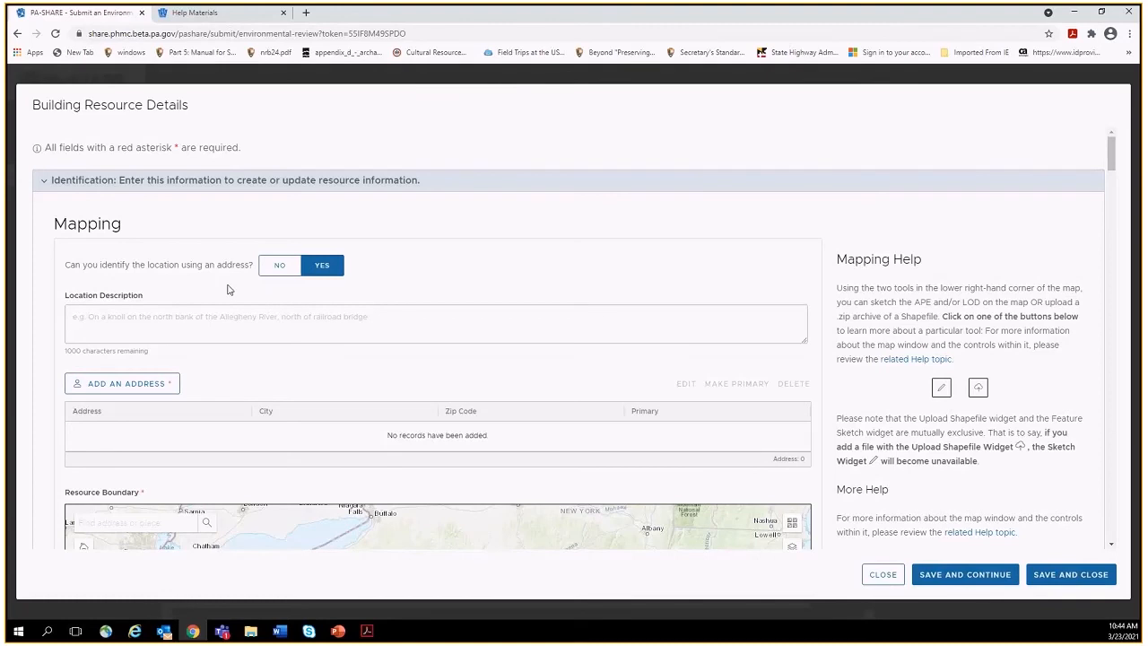
Enter the building's street address, city and zip code in a new address entry and save it.
click(126, 385)
click(108, 427)
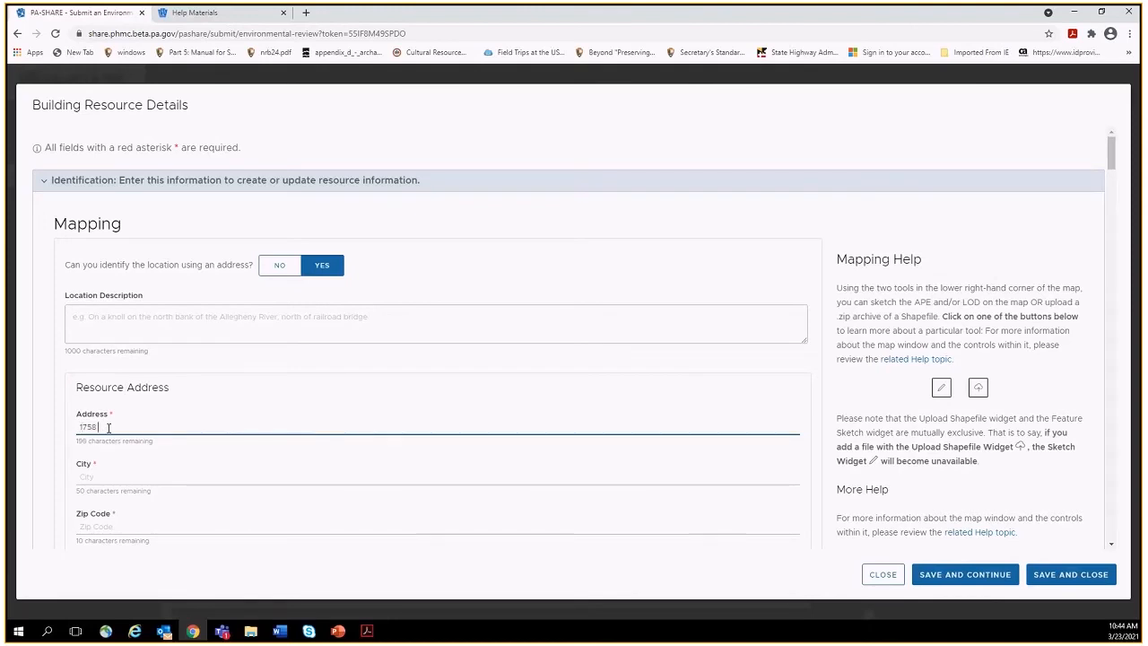
key(Tab)
text(Lenhartsville)
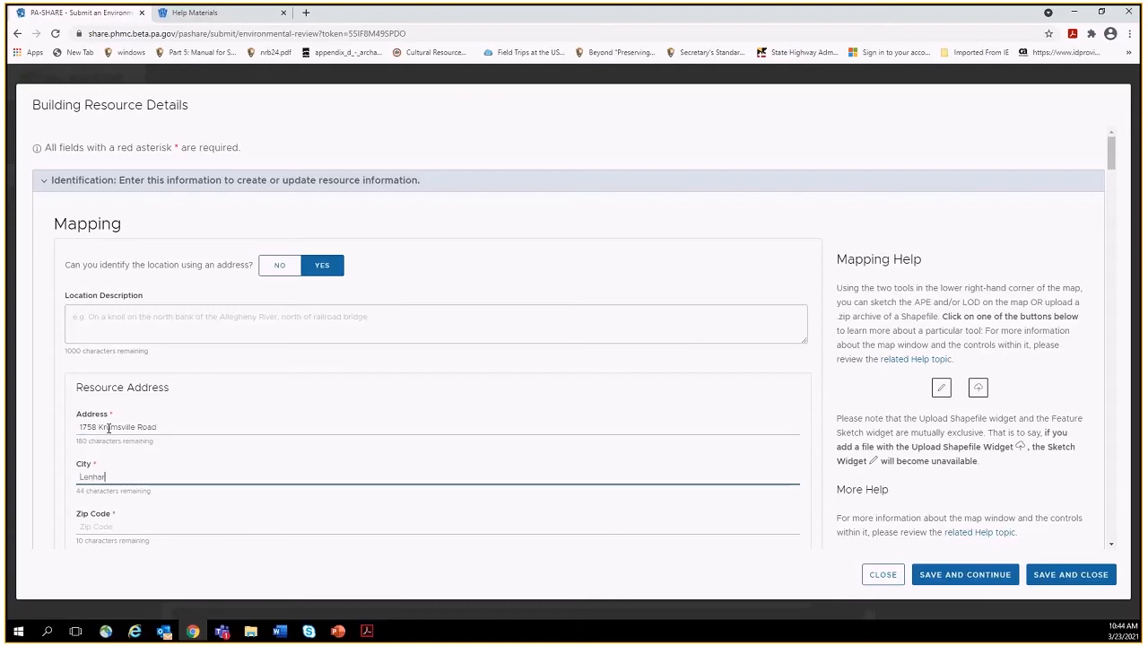
key(Tab)
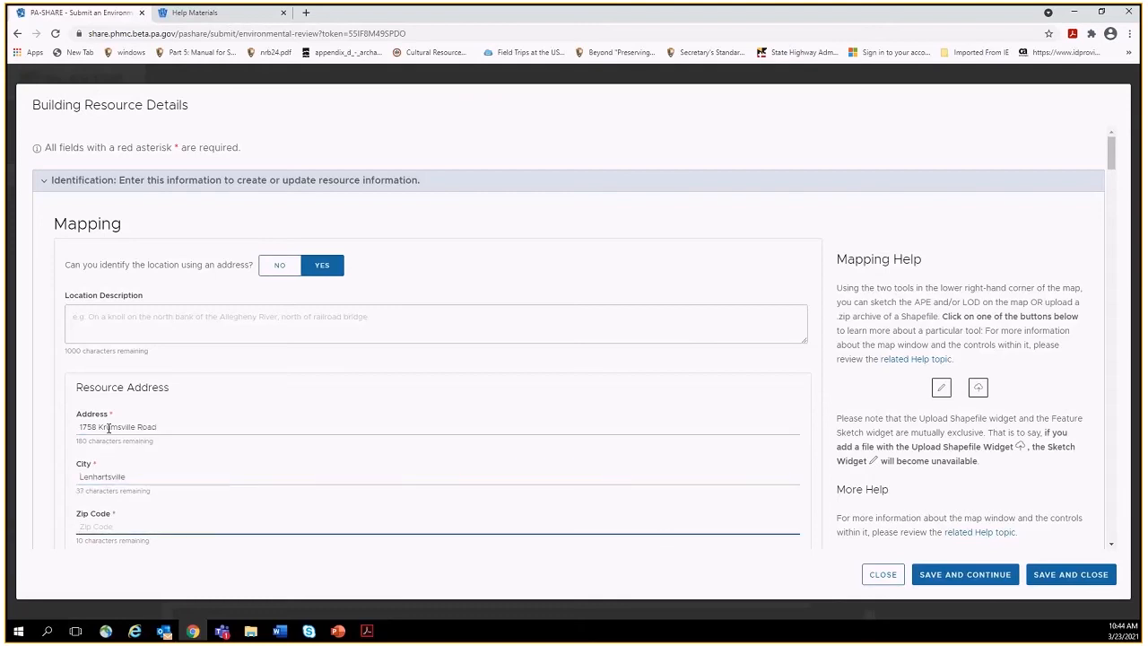
text(19534)
scroll(1071, 217, down, 2)
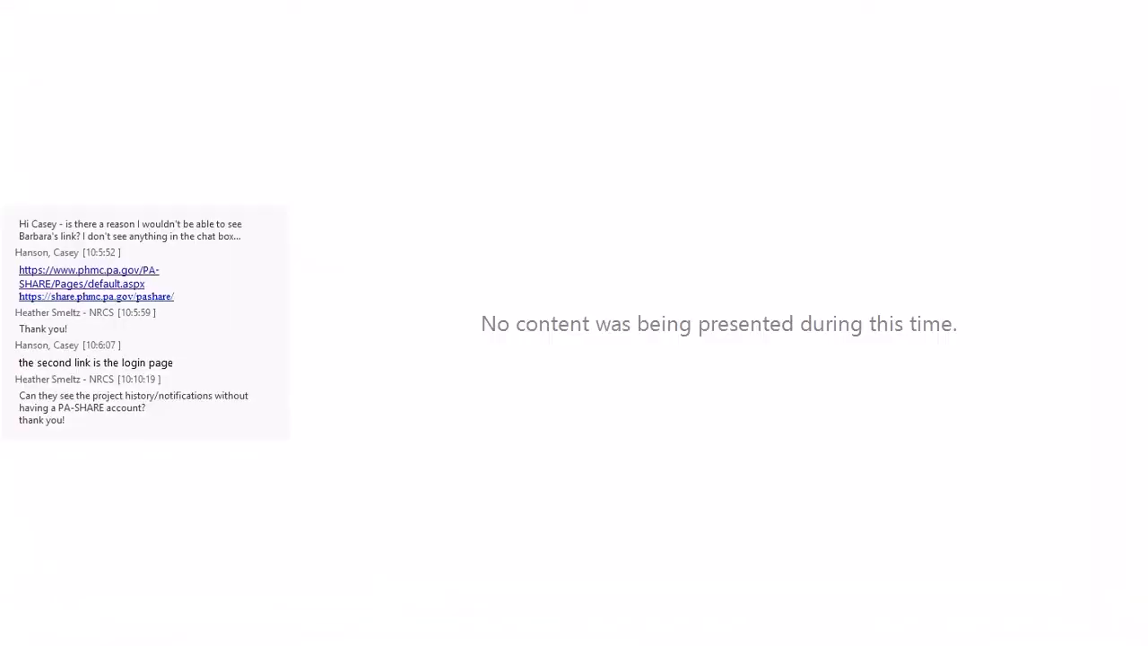
click(635, 368)
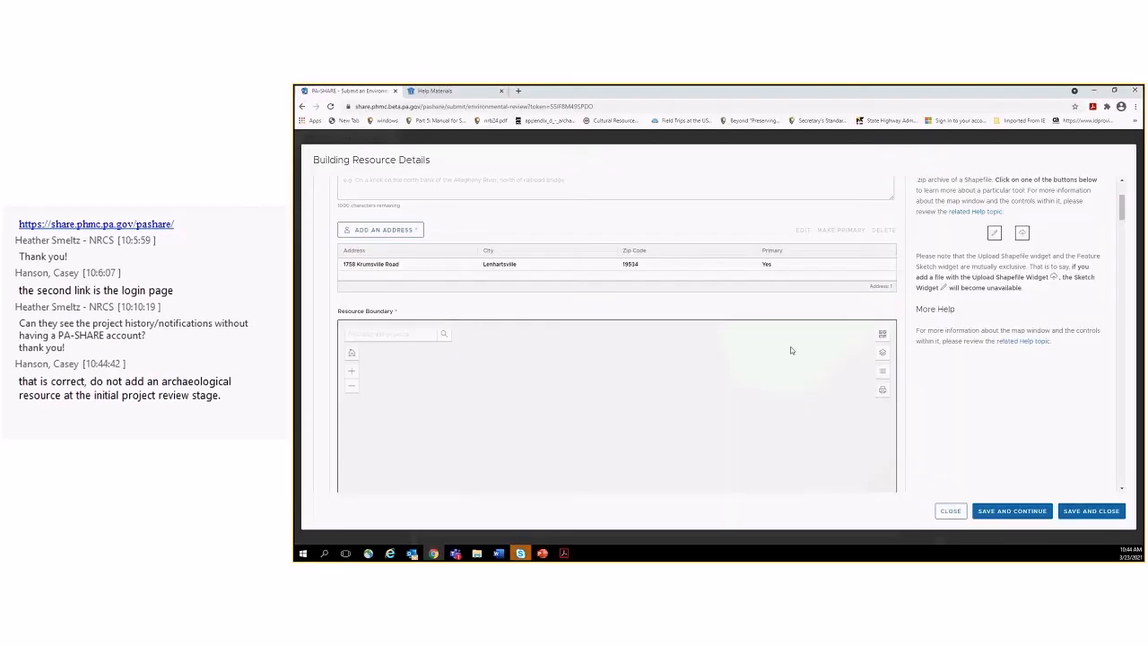
scroll(1124, 211, down, 1)
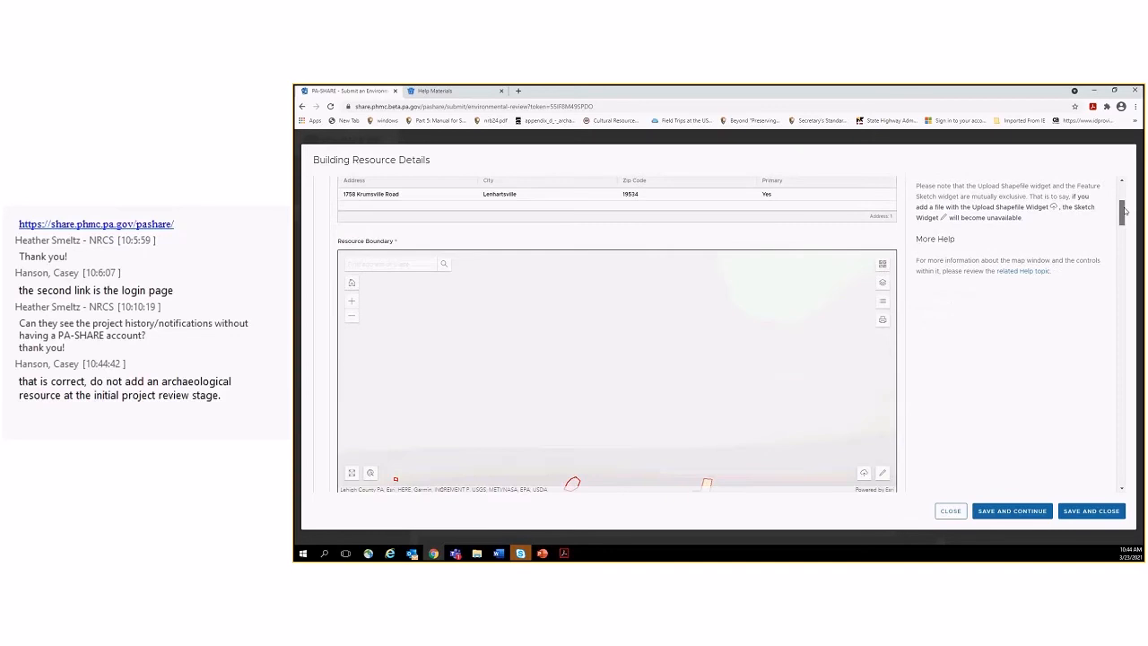
drag(1124, 211, 1124, 215)
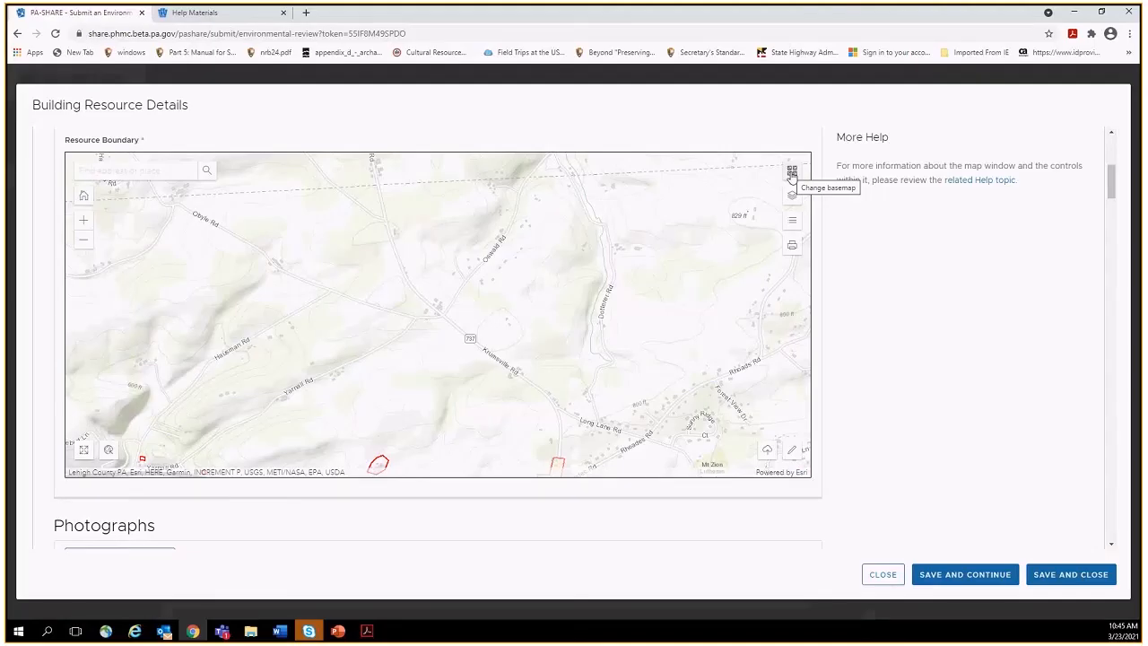
Pick Topographic in the Basemap Gallery, then close the gallery.
click(792, 173)
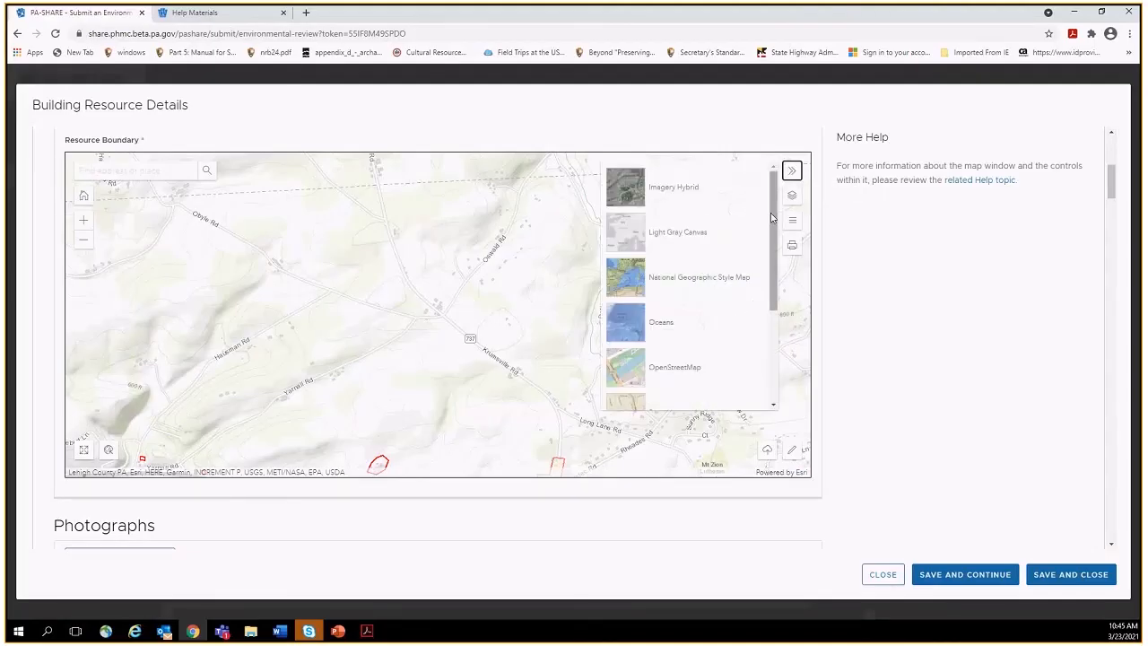
scroll(777, 288, down, 3)
scroll(777, 288, down, 2)
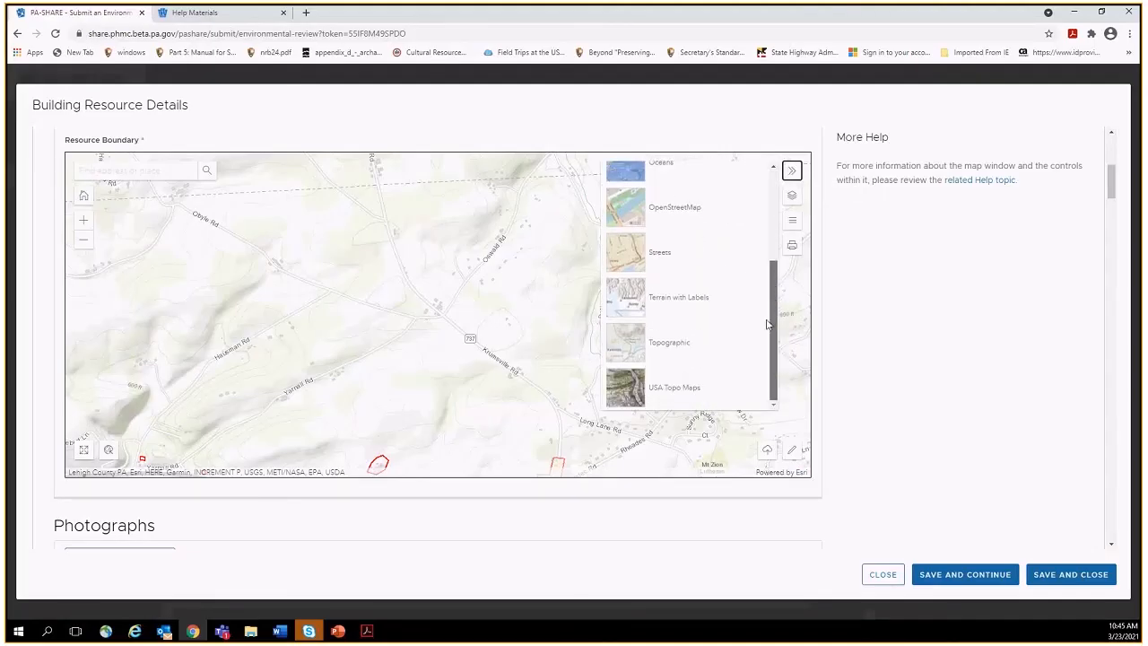
click(623, 347)
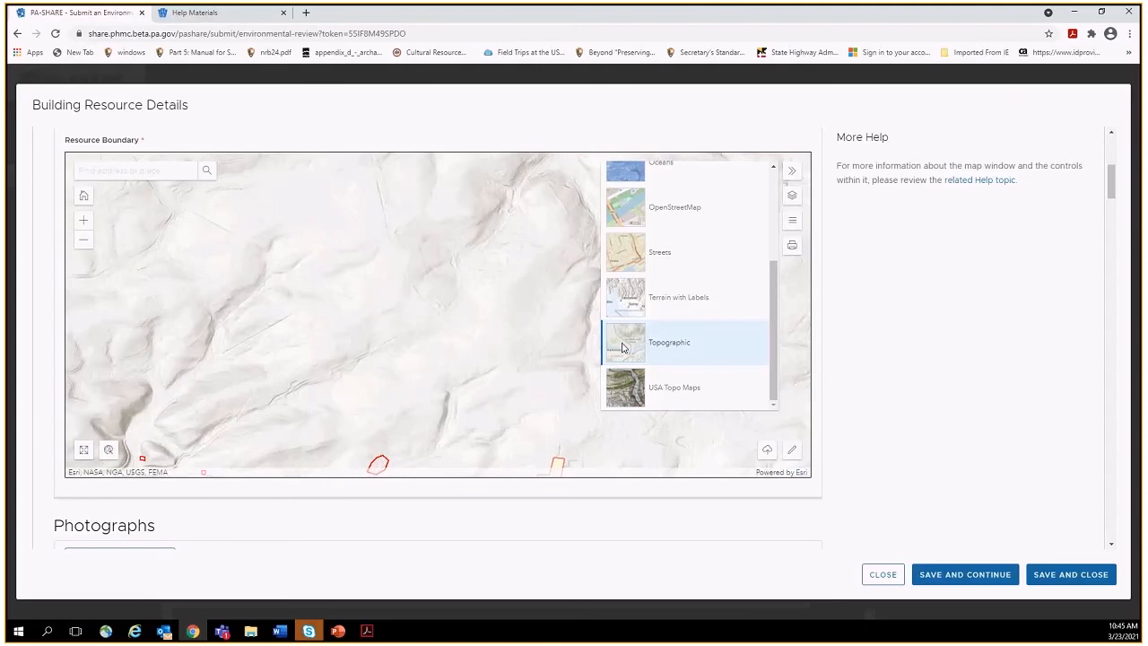
click(792, 171)
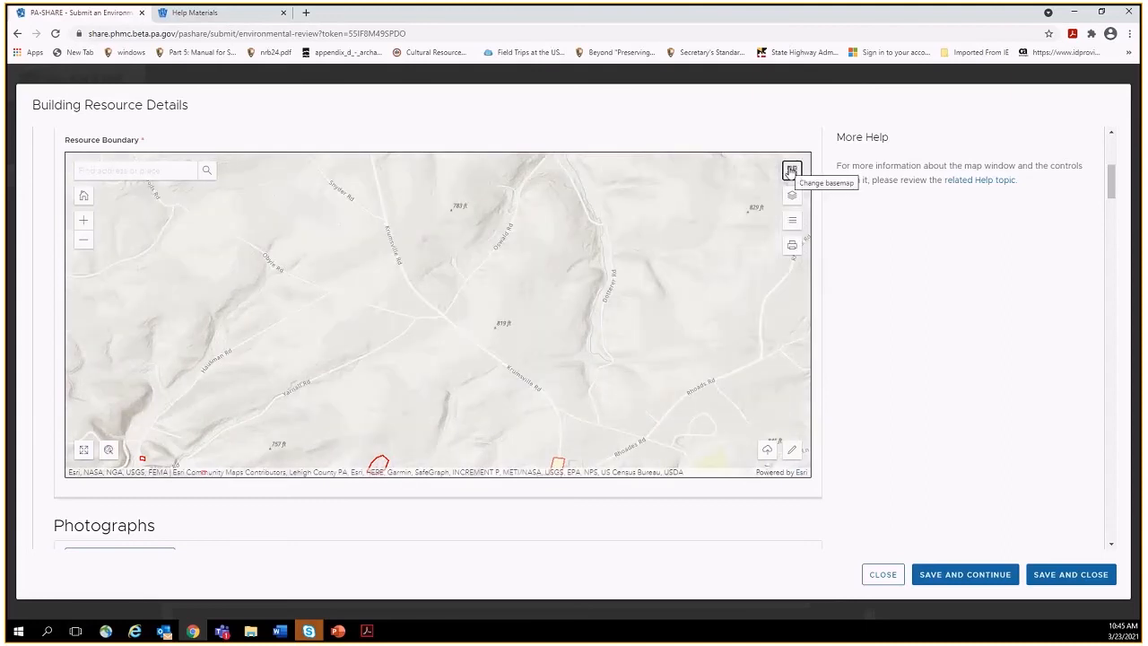
Select the polygon sketch tool and place the boundary's southern and western corners.
click(792, 450)
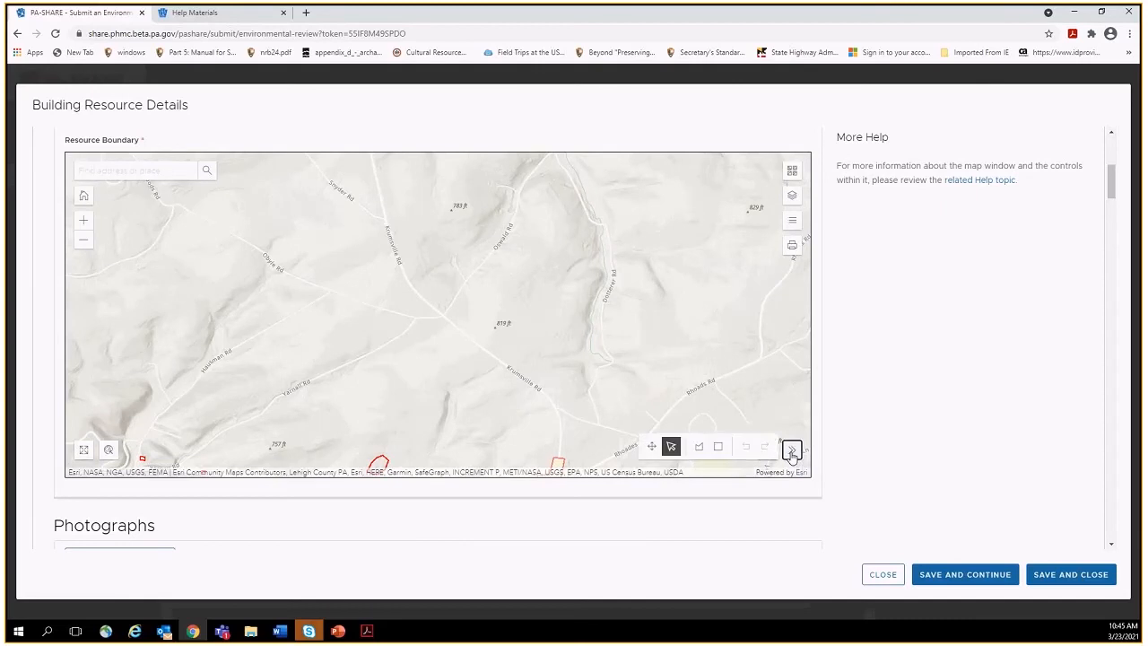
click(698, 447)
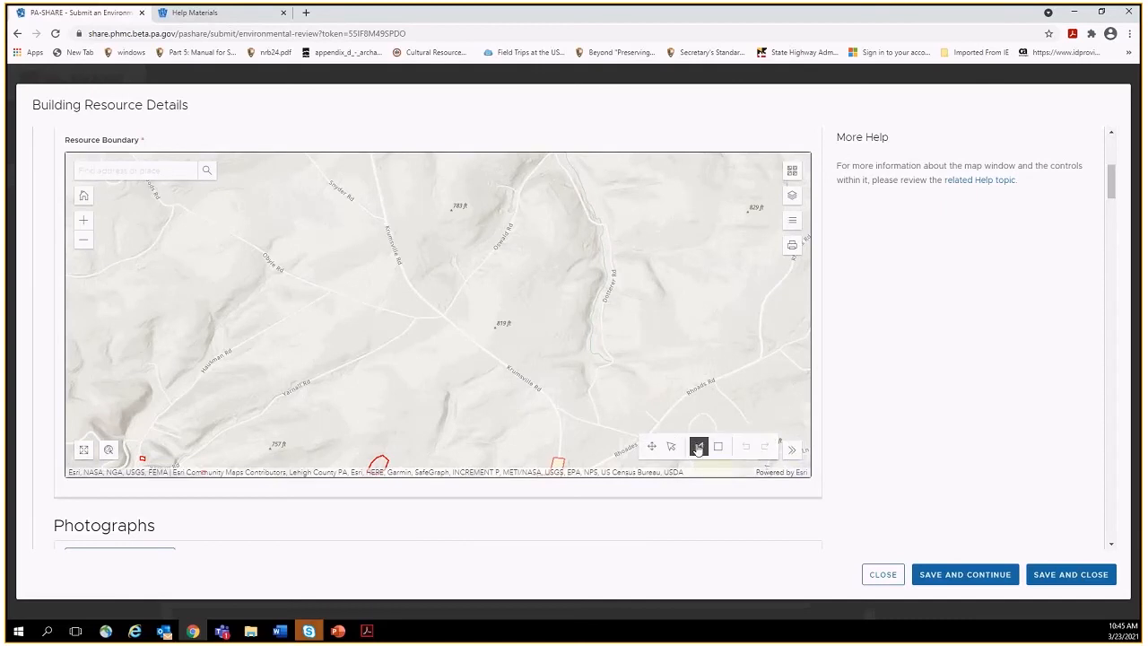
click(471, 341)
click(448, 387)
click(365, 393)
click(328, 417)
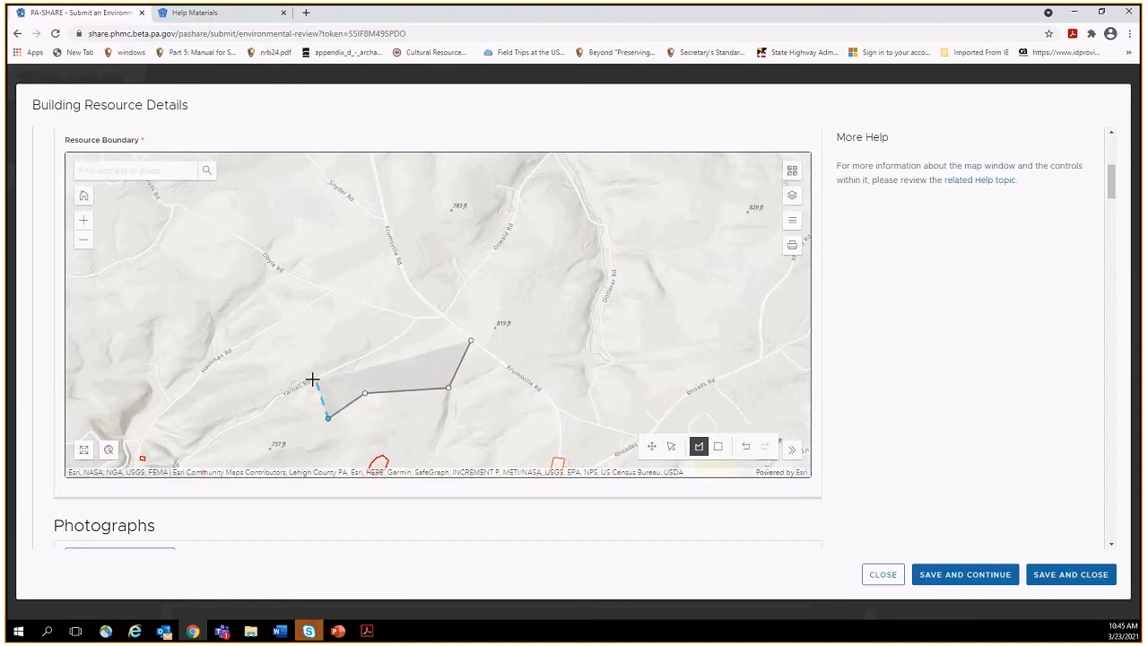
click(311, 377)
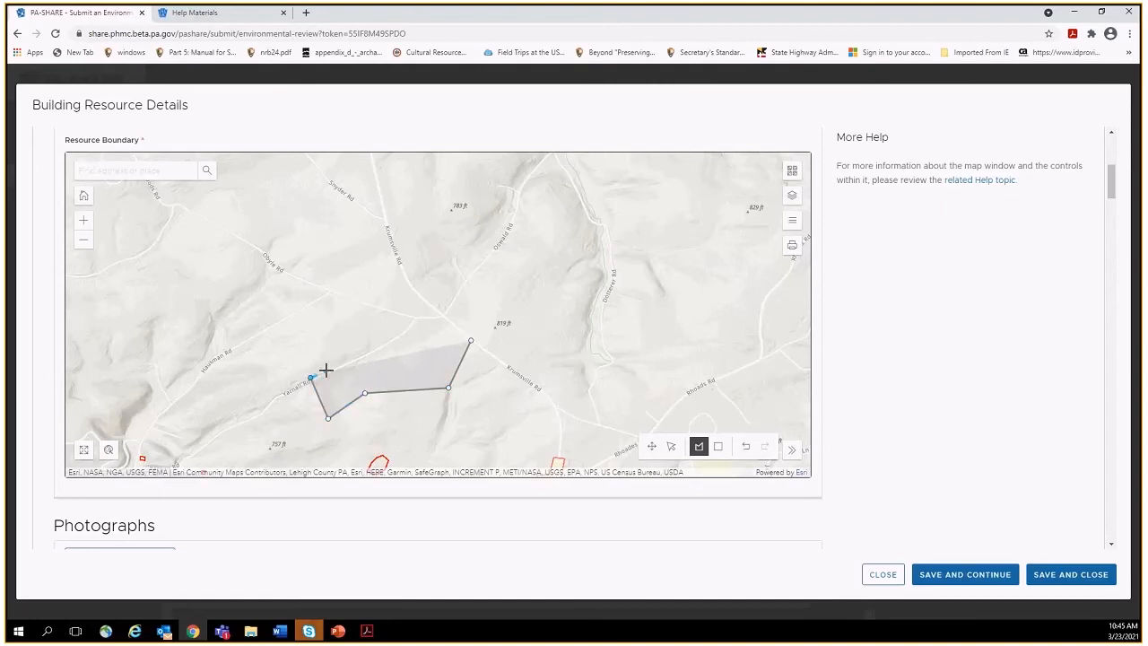
click(326, 368)
click(310, 339)
click(314, 330)
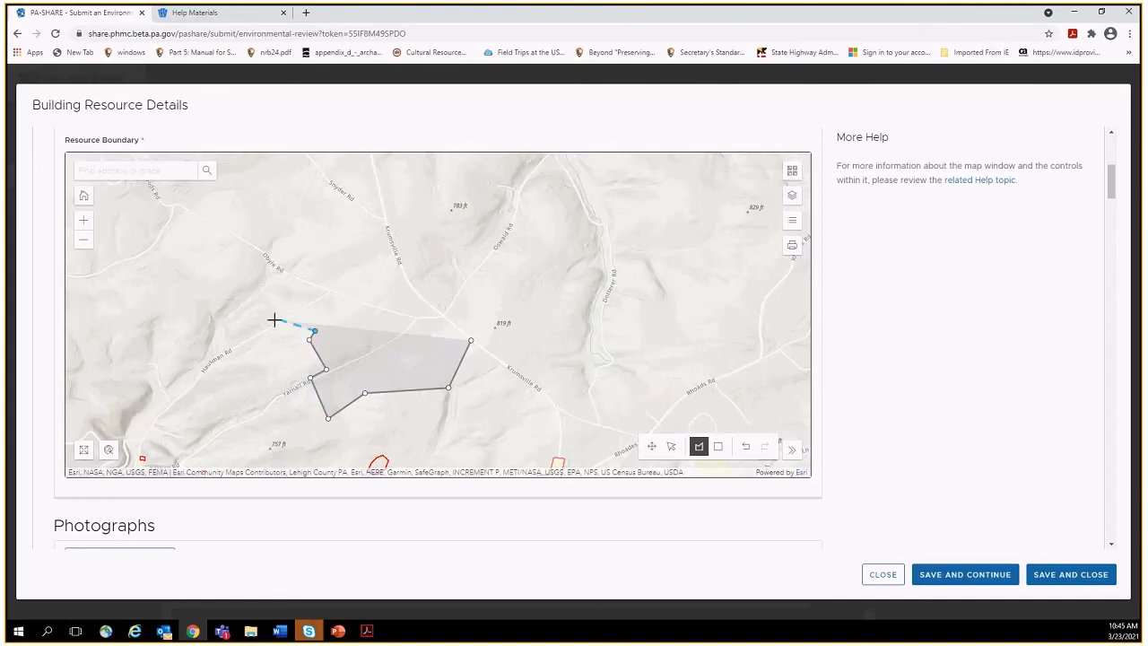
click(274, 319)
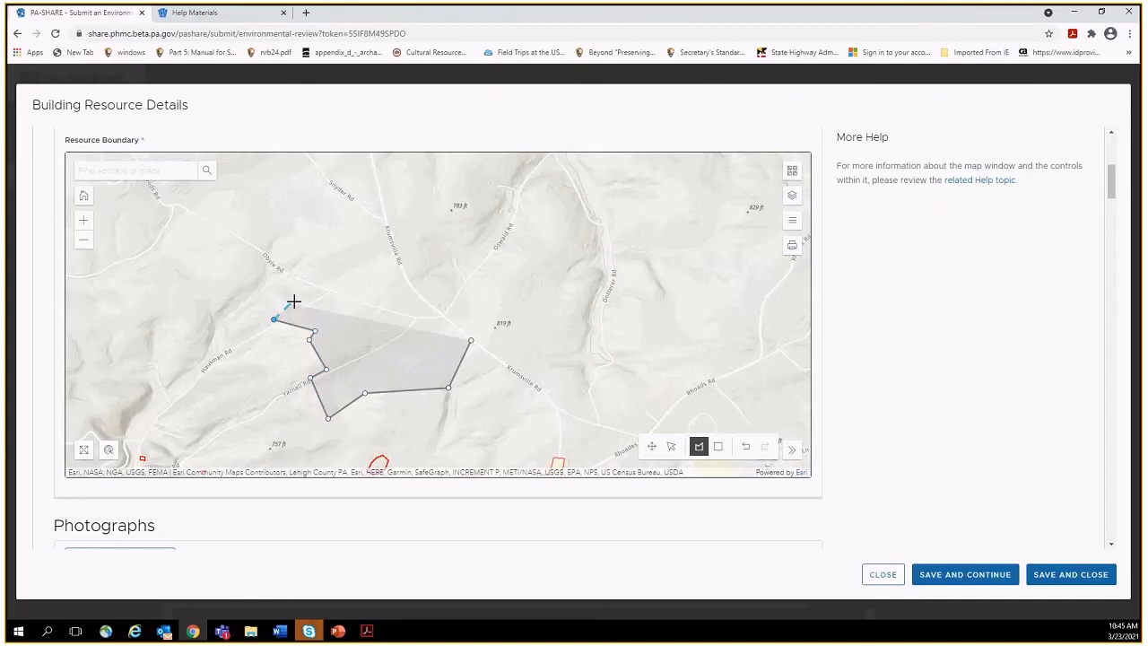
double_click(303, 305)
Continue the boundary along the northern and eastern edges and close the polygon.
click(326, 311)
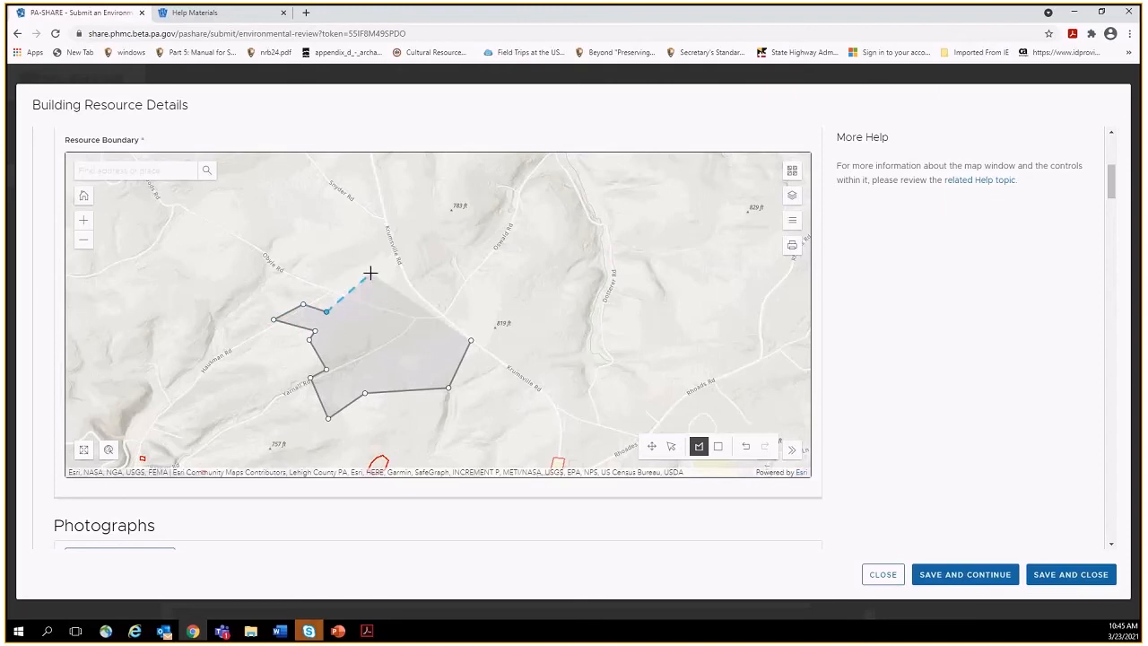
click(394, 261)
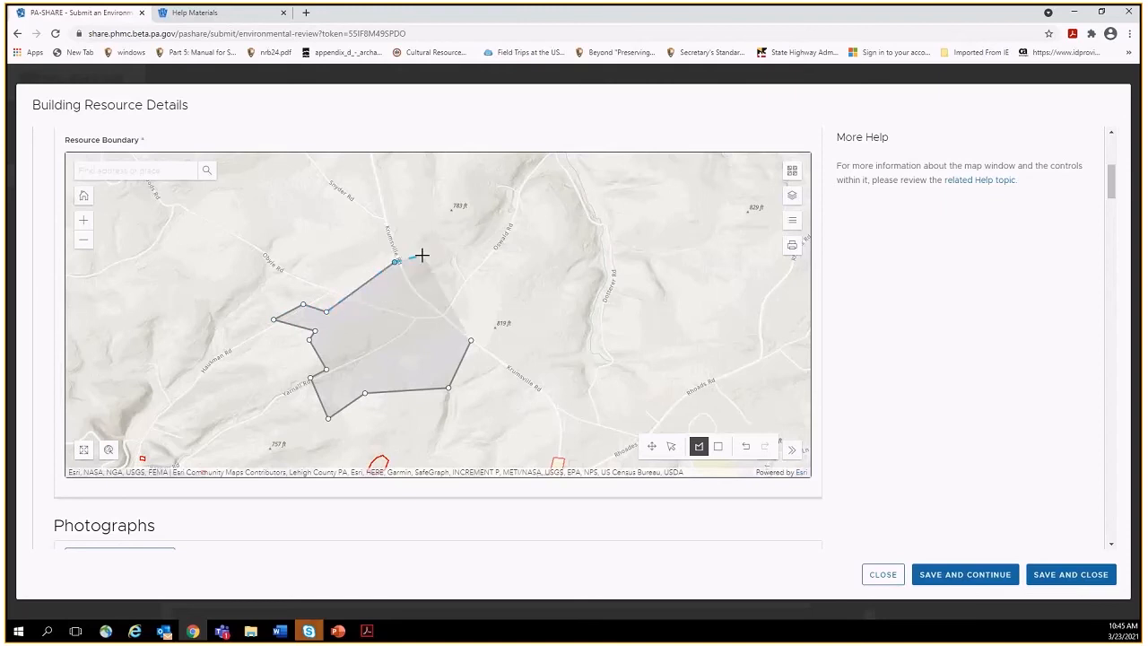
click(421, 255)
click(444, 294)
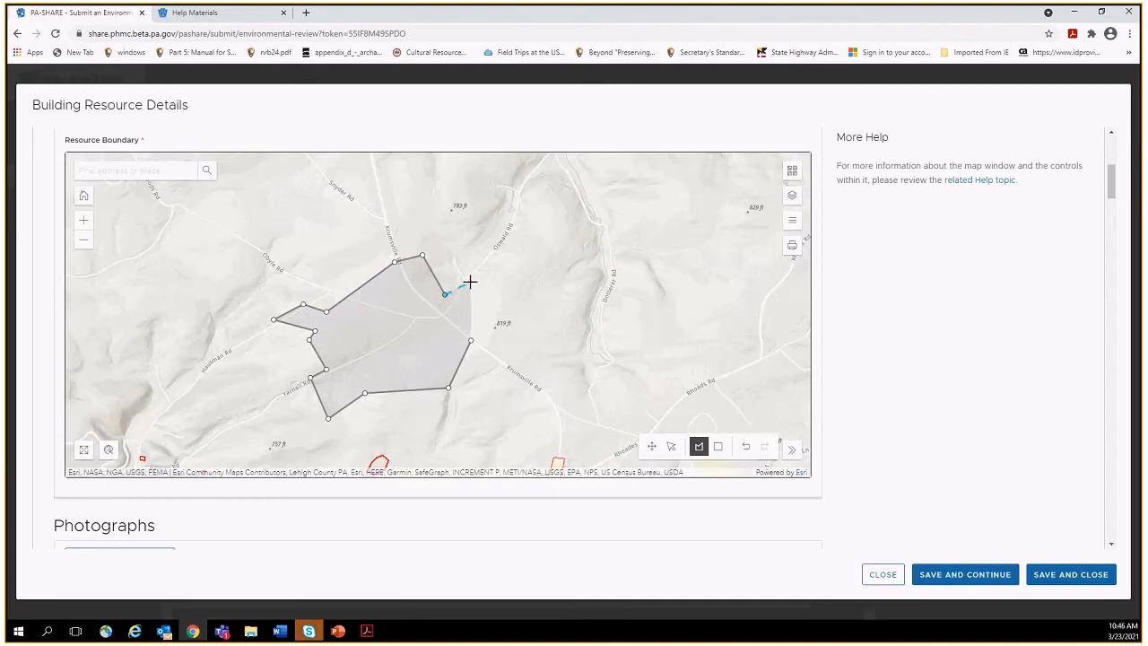
click(470, 284)
click(487, 311)
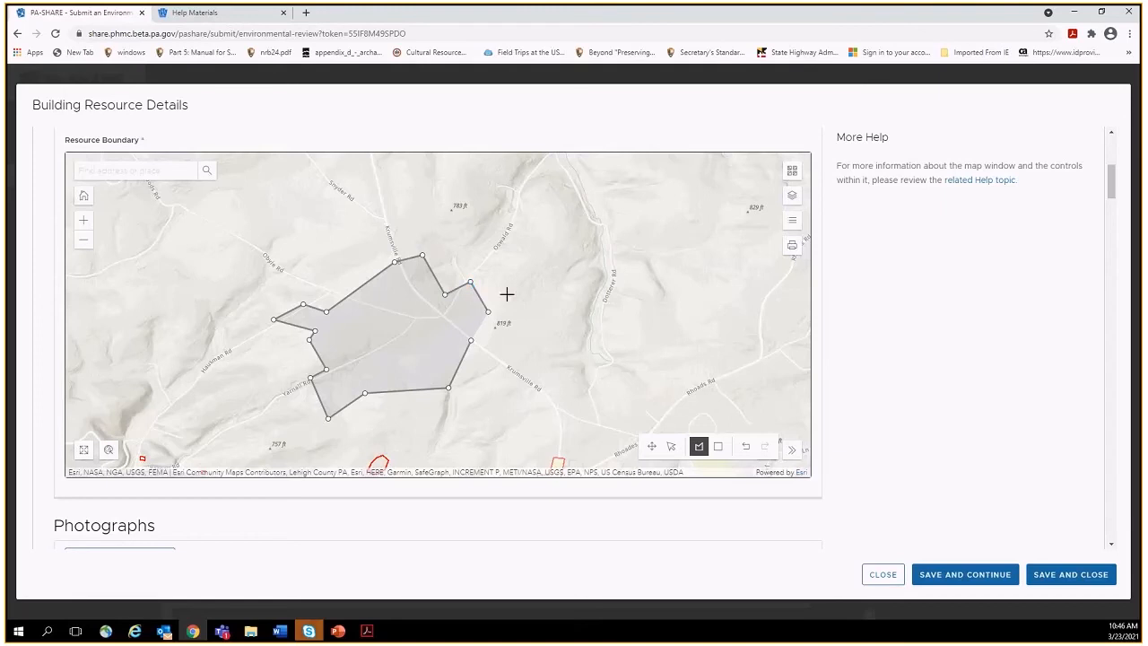
click(570, 240)
click(587, 257)
drag(581, 272, 574, 286)
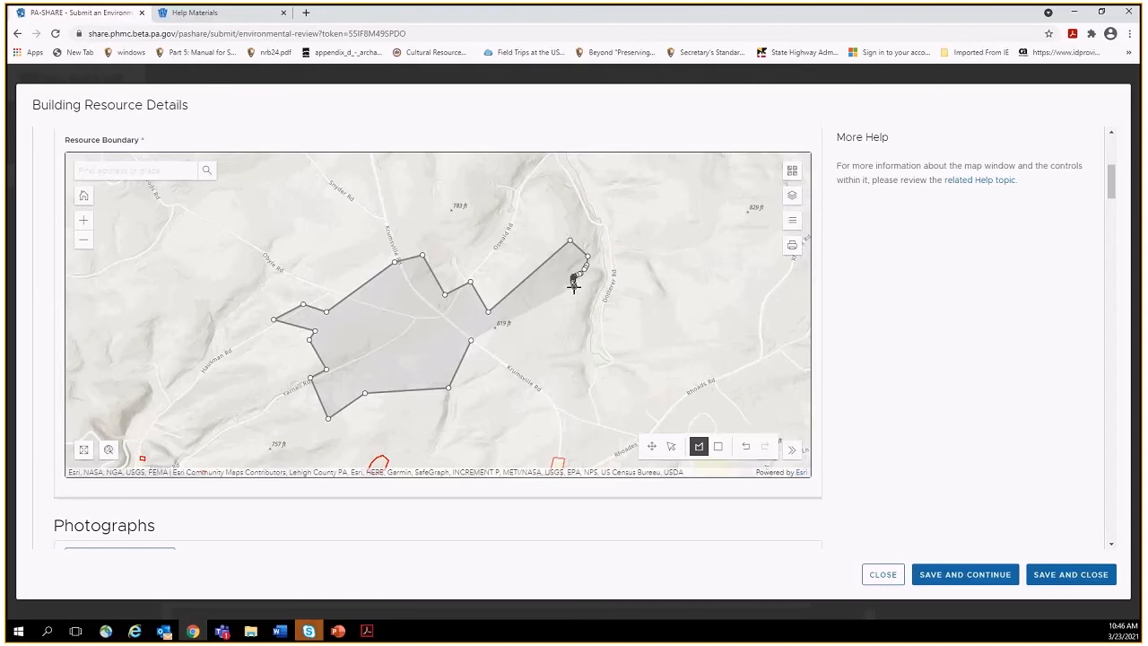
double_click(574, 285)
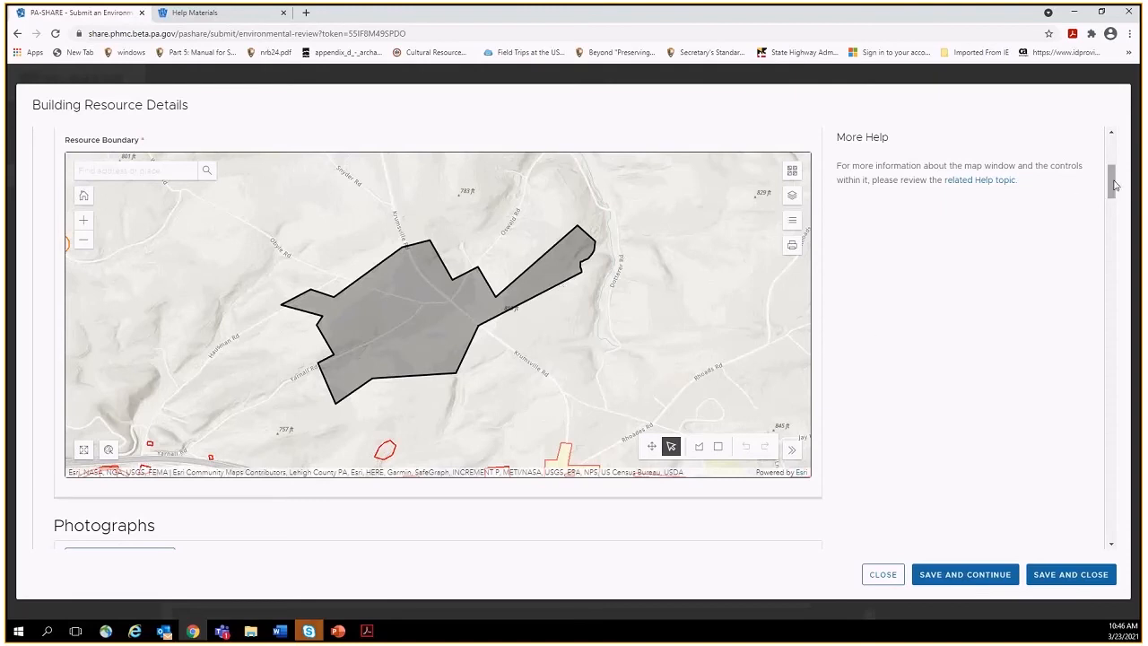
scroll(1112, 188, down, 1)
Start a new photo entry using the local disk as its source.
drag(1112, 203, 1110, 226)
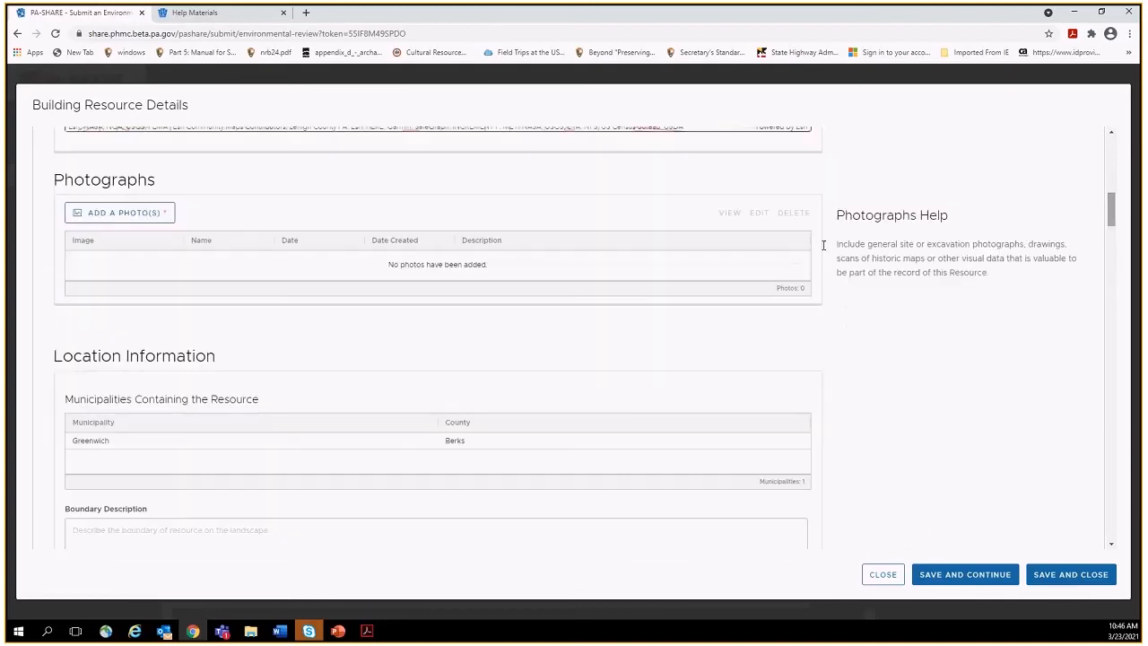
click(143, 217)
click(266, 251)
click(283, 267)
Enter 'stable' as the photo name and description, dated 01.2020.
click(279, 274)
text(stable)
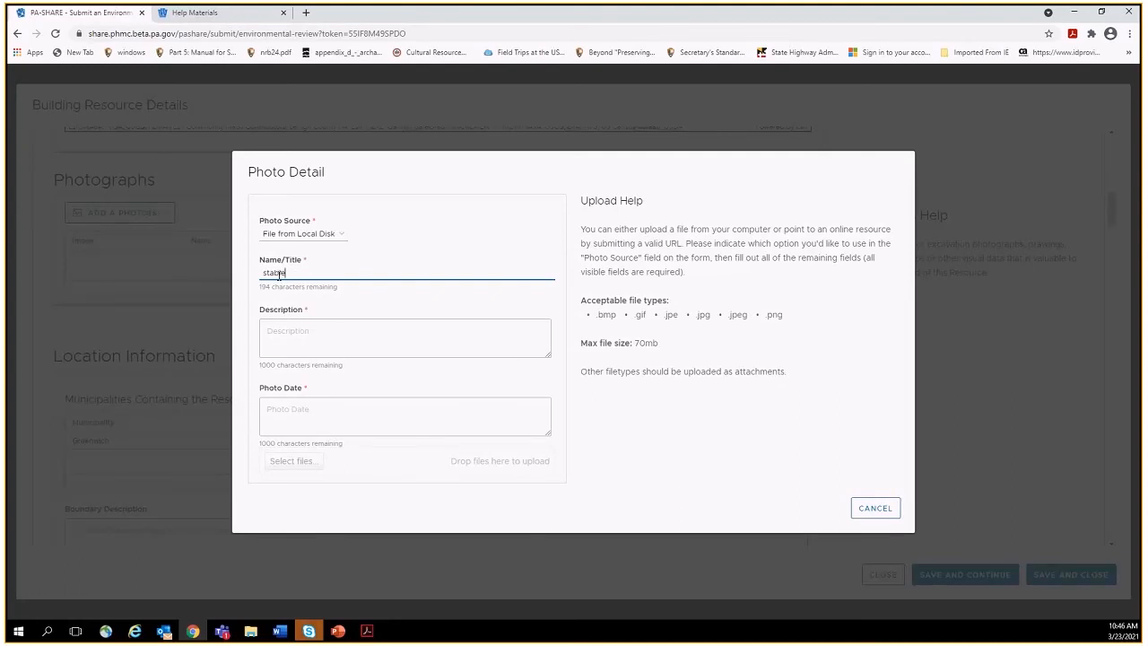
click(269, 332)
text(stable)
key(Tab)
text(01.2020)
Attach photo demo.jpg from FSA training's demolition folder and upload it.
click(286, 461)
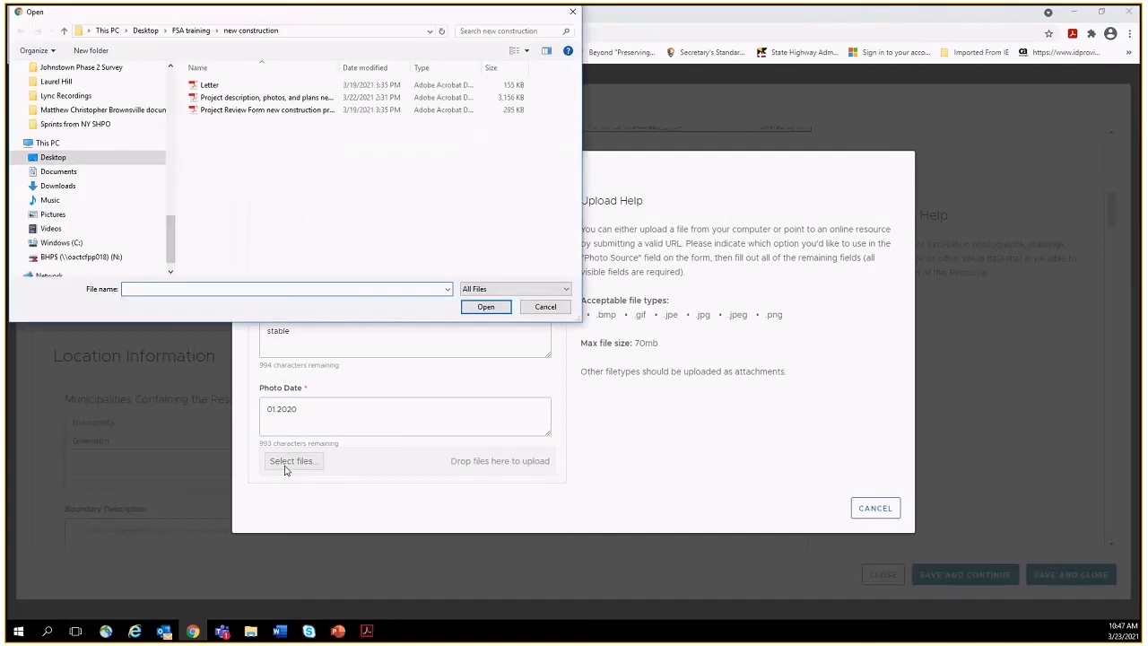
click(191, 31)
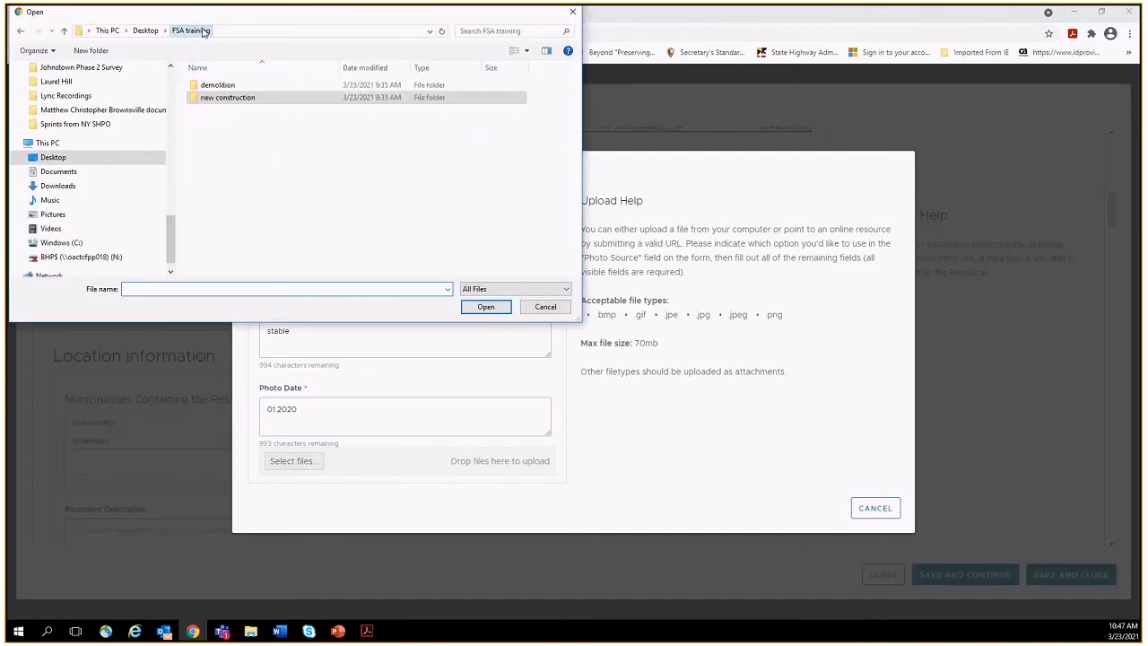
double_click(212, 84)
double_click(214, 86)
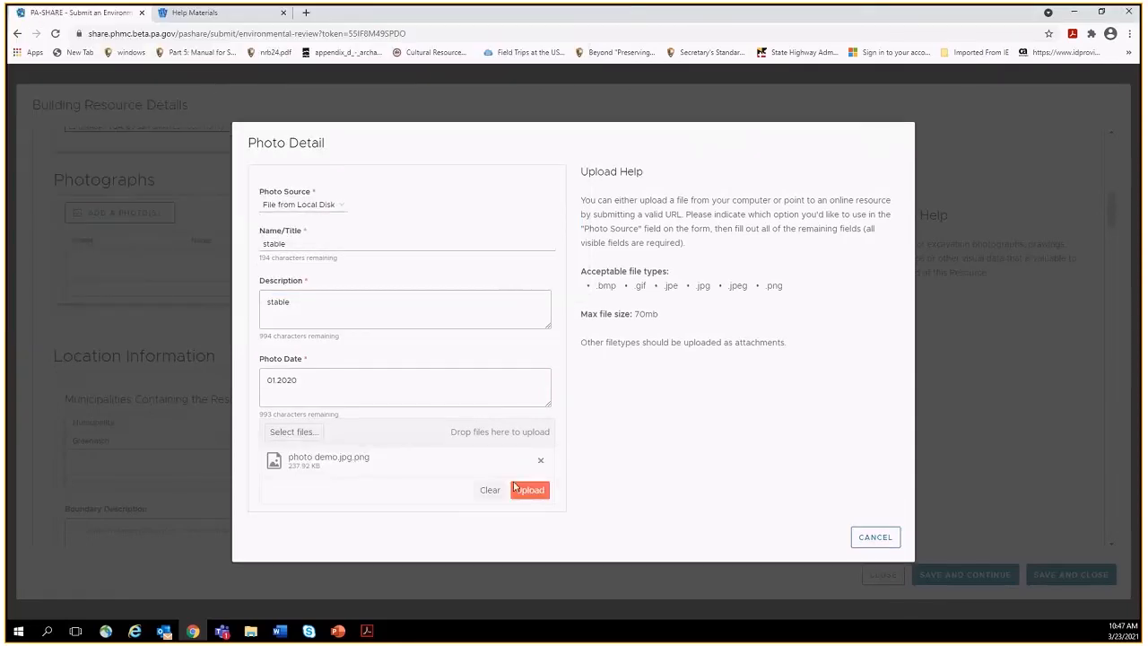
click(529, 493)
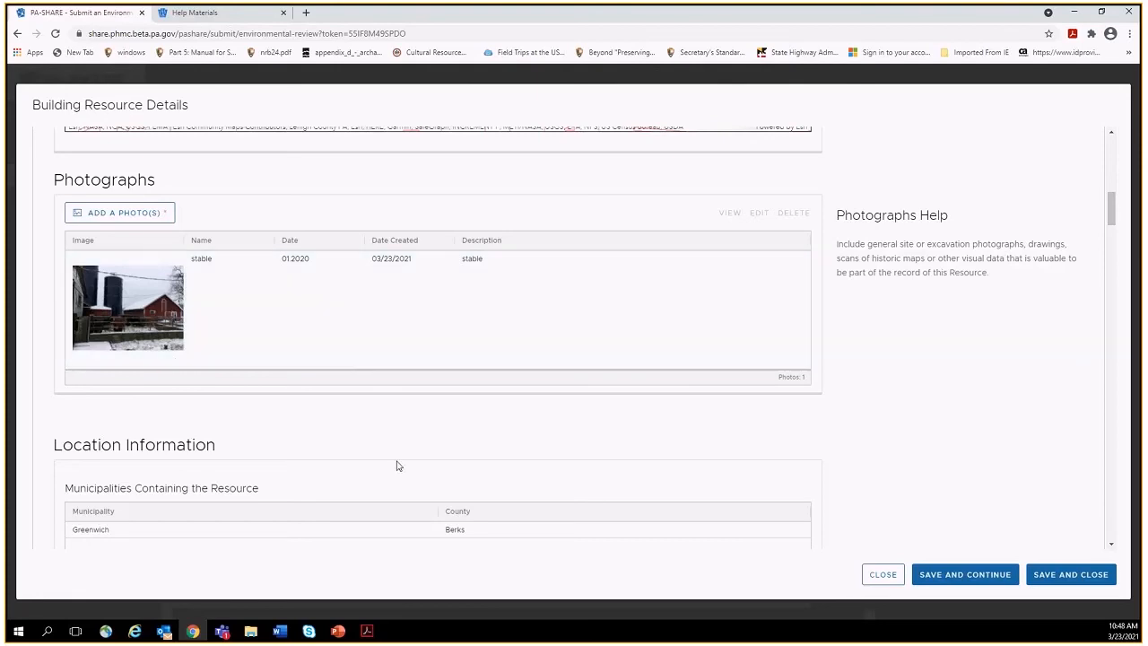
drag(1114, 212, 1113, 246)
drag(1112, 251, 1113, 260)
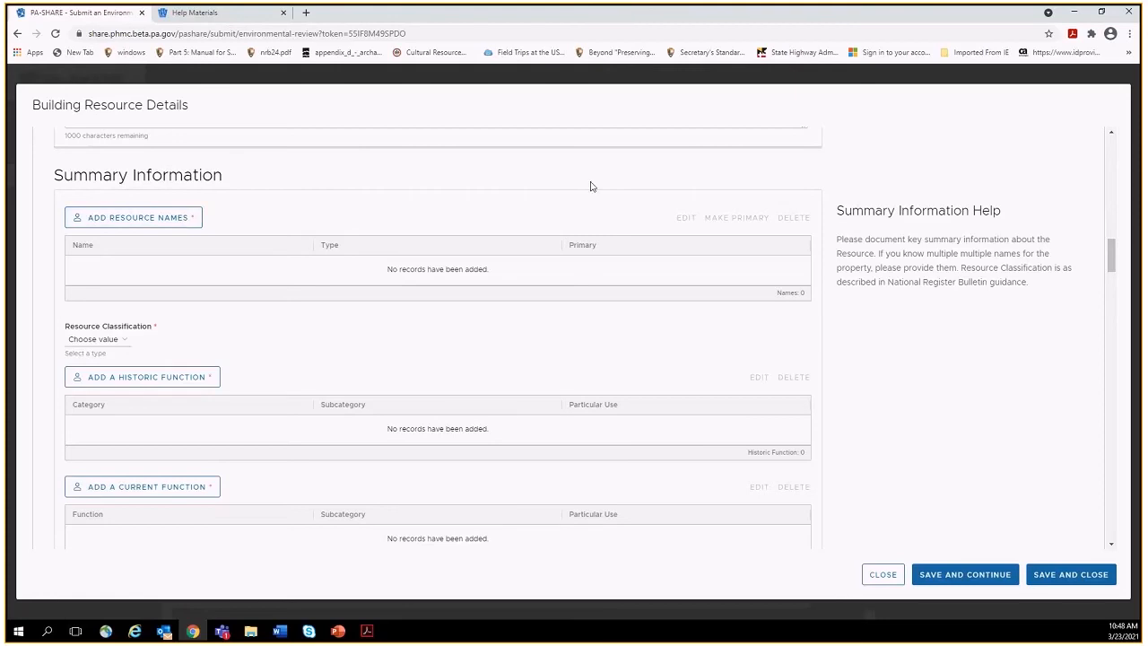
drag(1112, 253, 1112, 142)
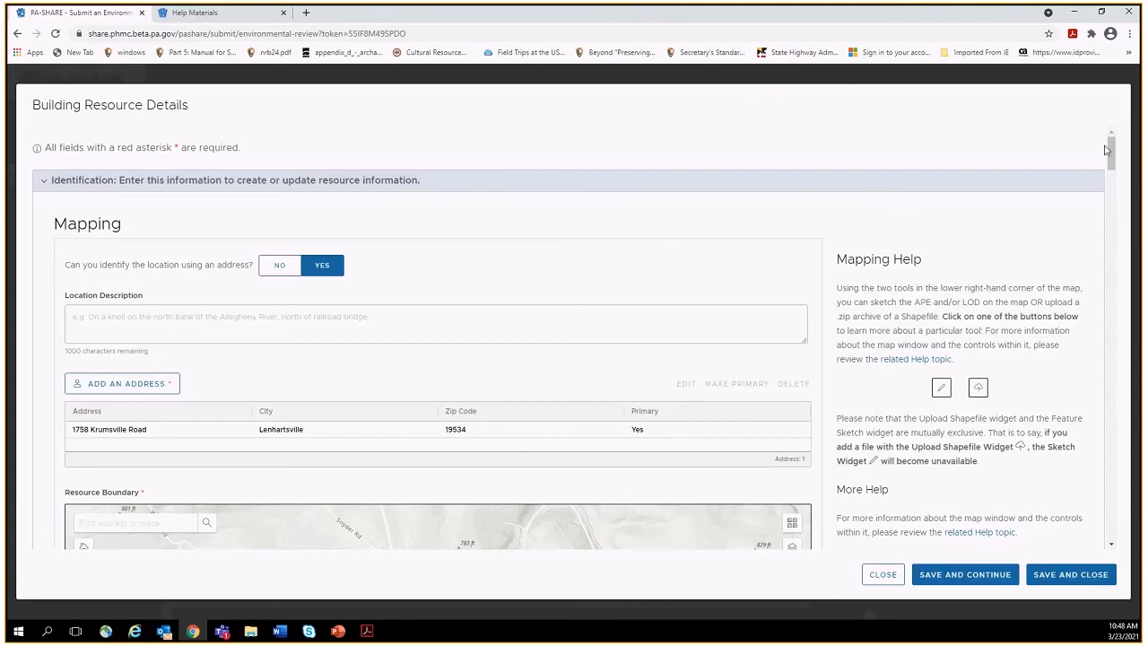
drag(1115, 150, 1113, 256)
Add the farm's name as a Current resource name.
click(179, 196)
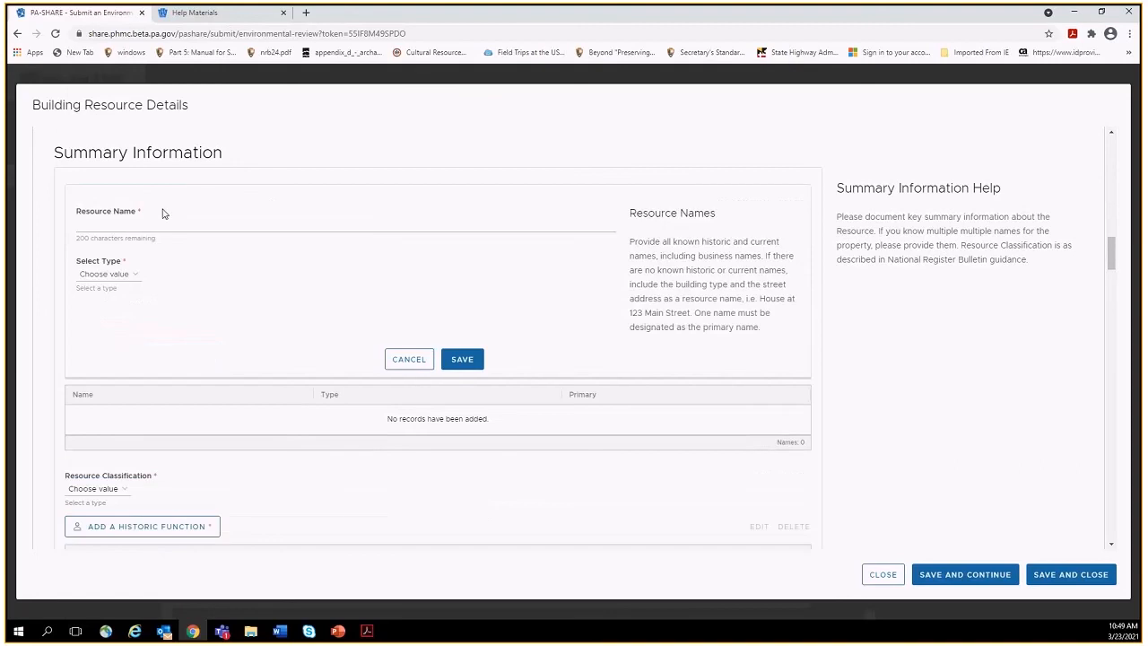
click(157, 220)
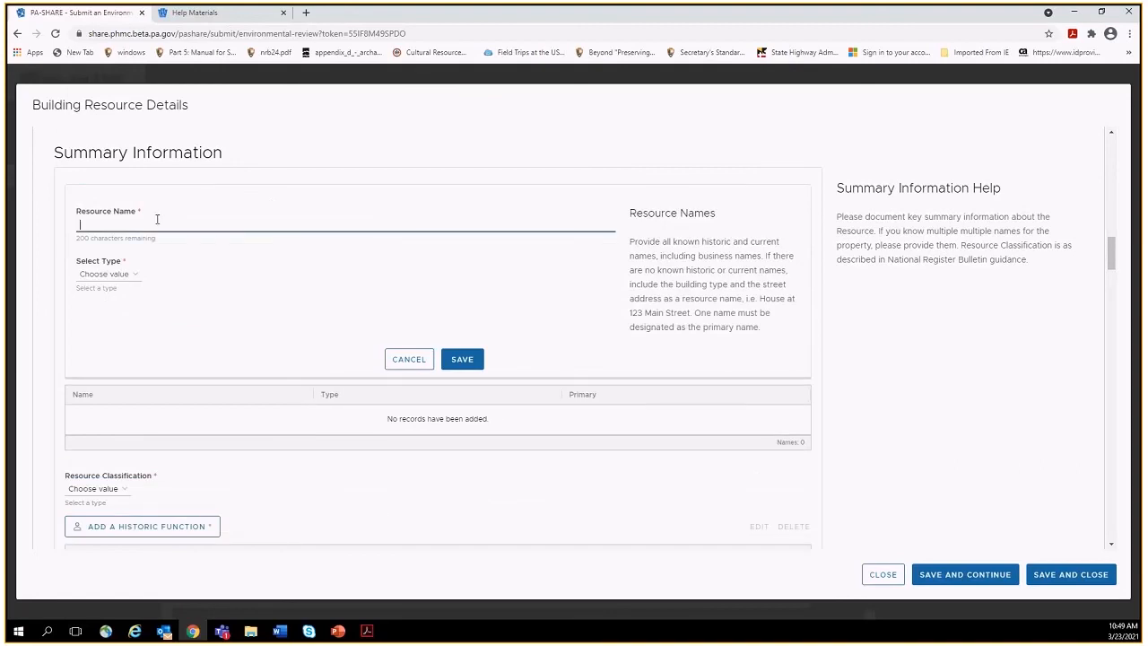
click(131, 276)
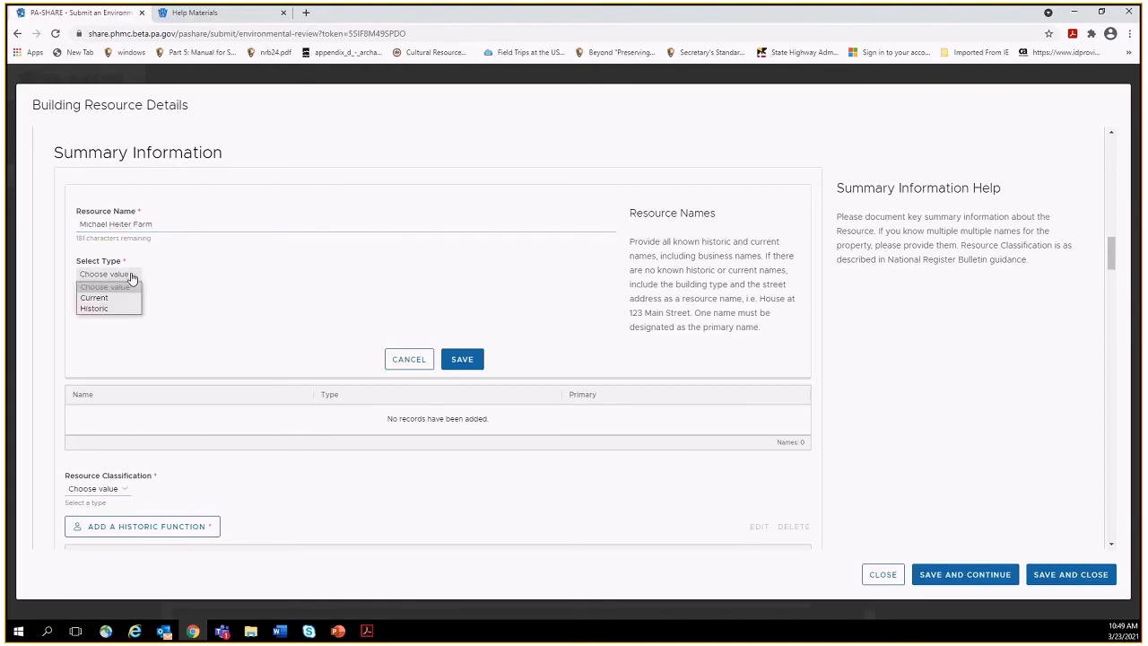
click(125, 297)
click(474, 361)
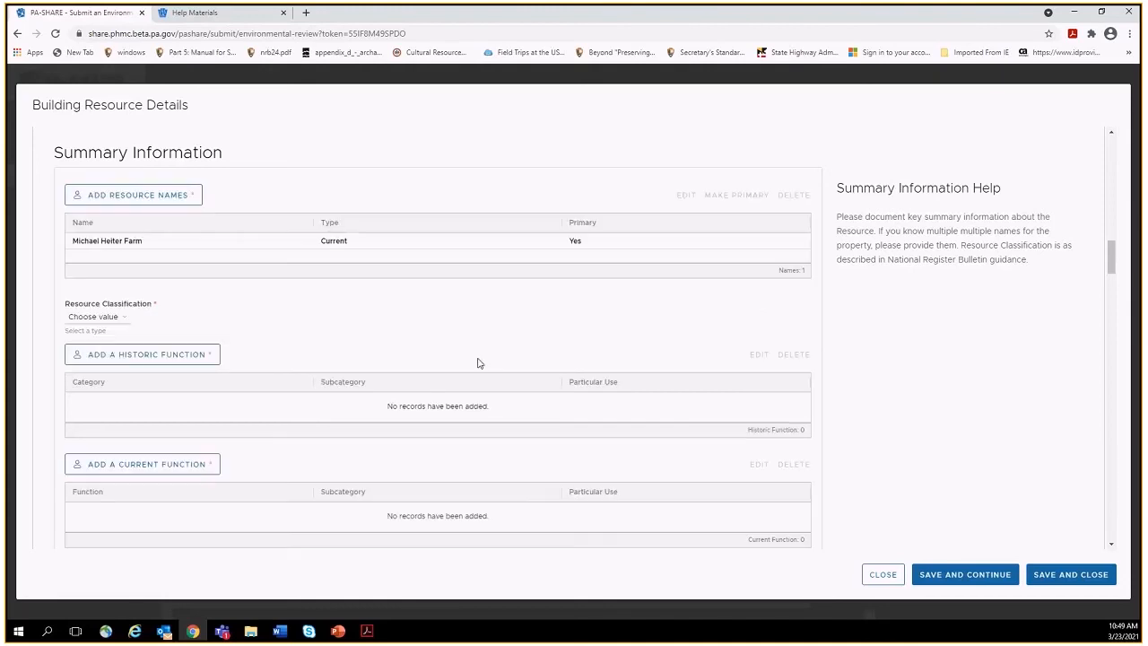
Classify the resource as Building and add historic function Agriculture/Subsistence / Animal Facility.
click(116, 319)
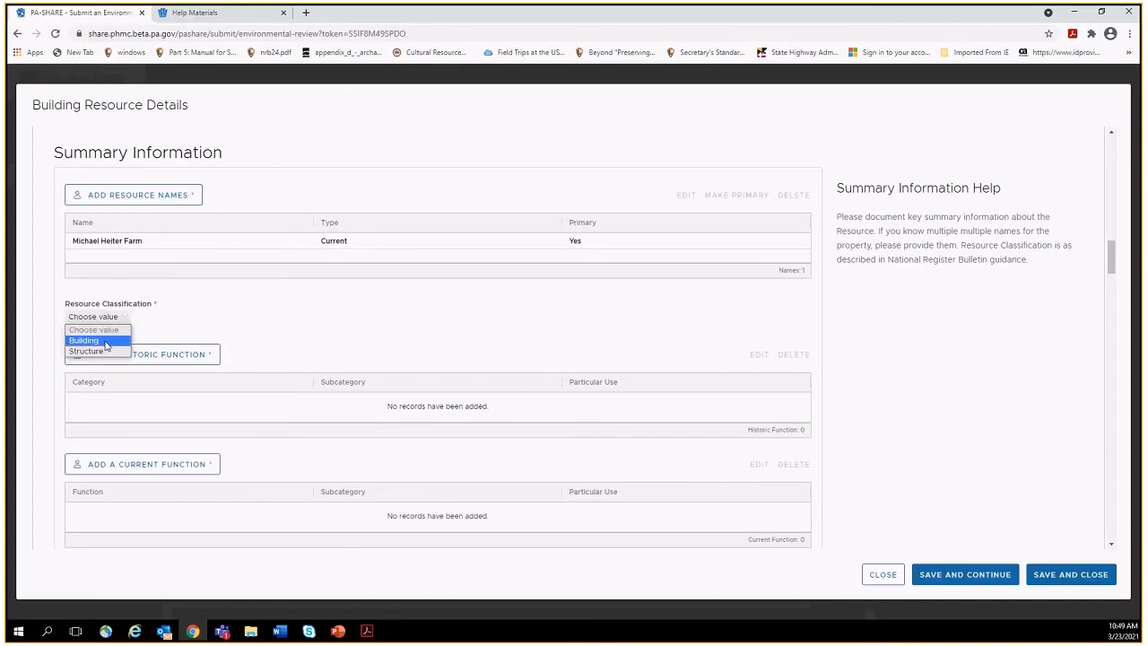
click(85, 341)
click(107, 356)
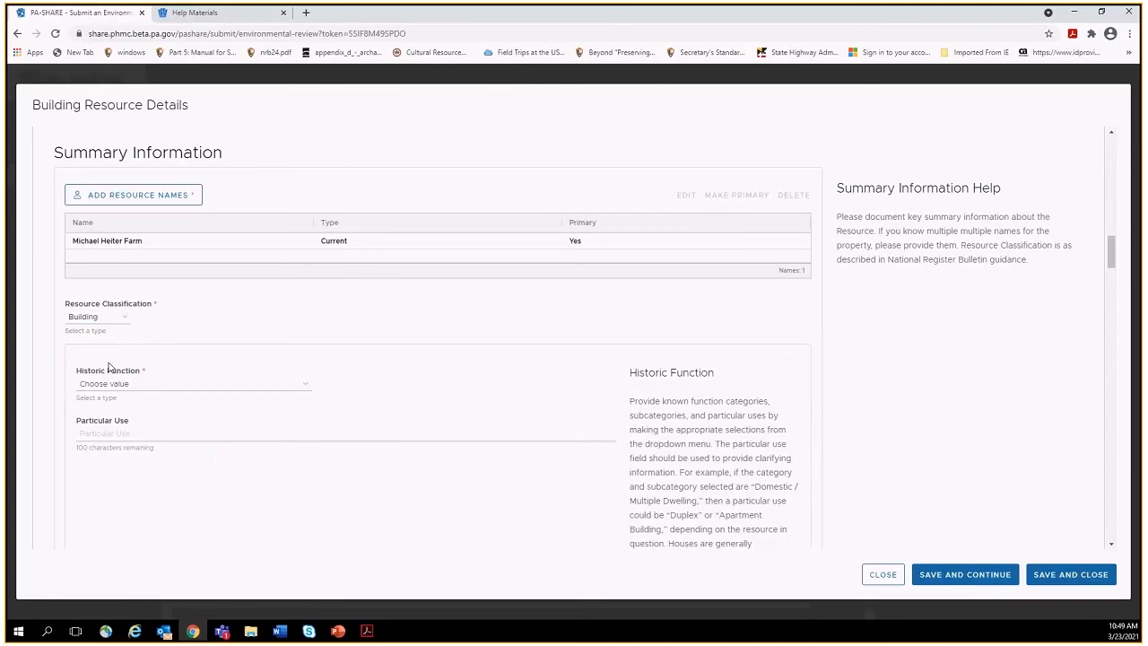
click(296, 388)
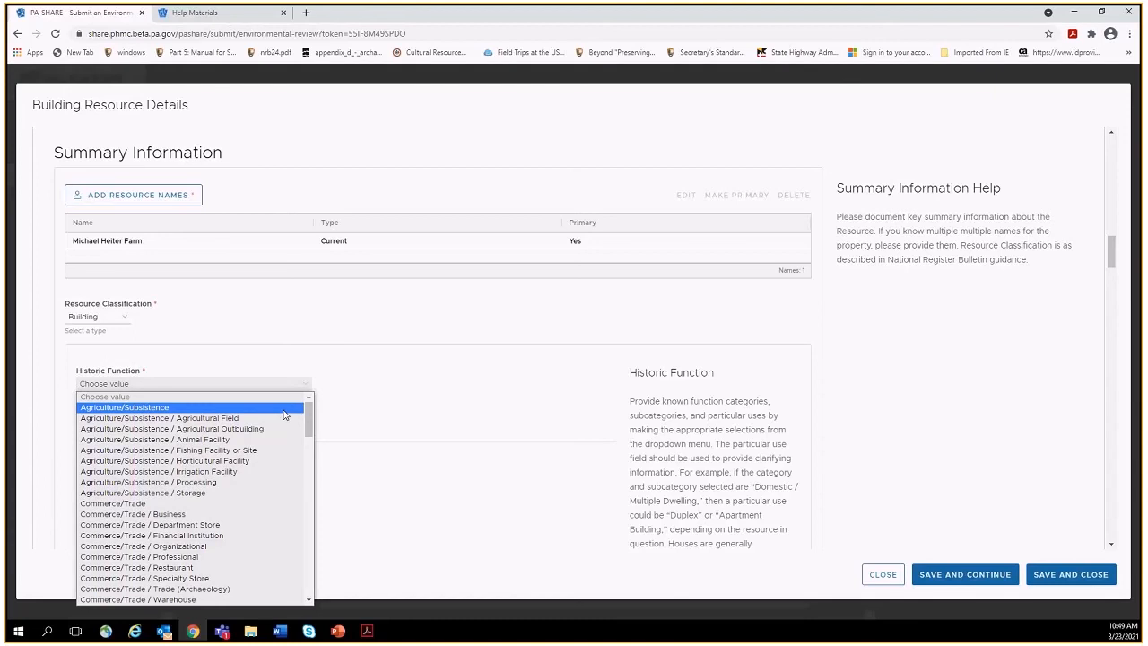
click(274, 439)
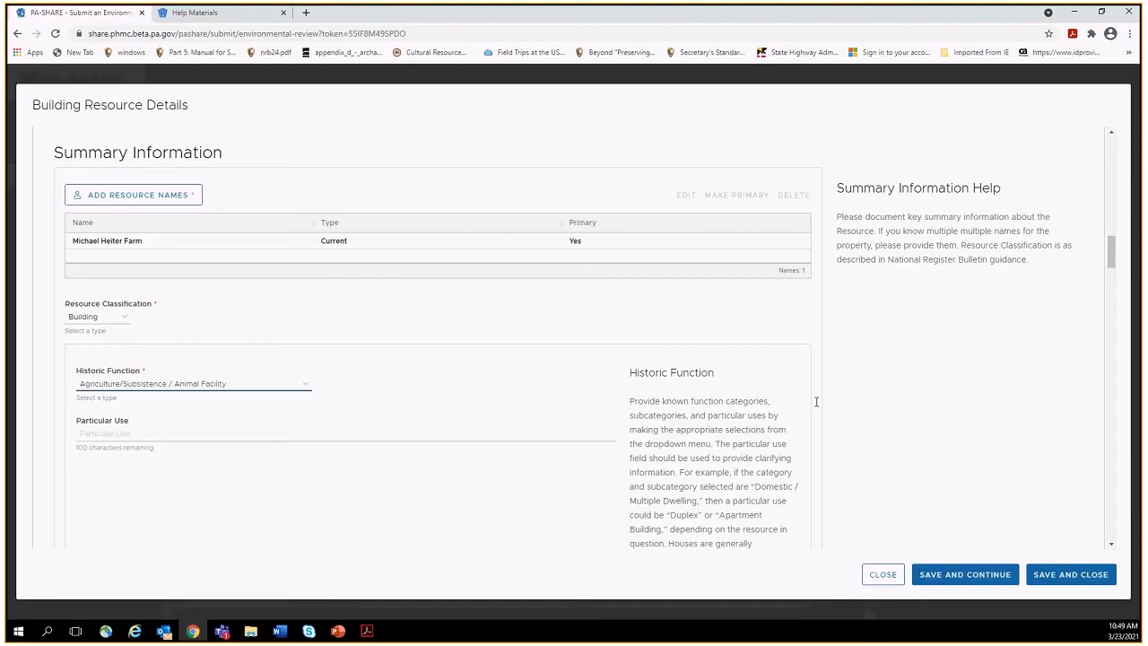
drag(1111, 254, 1110, 278)
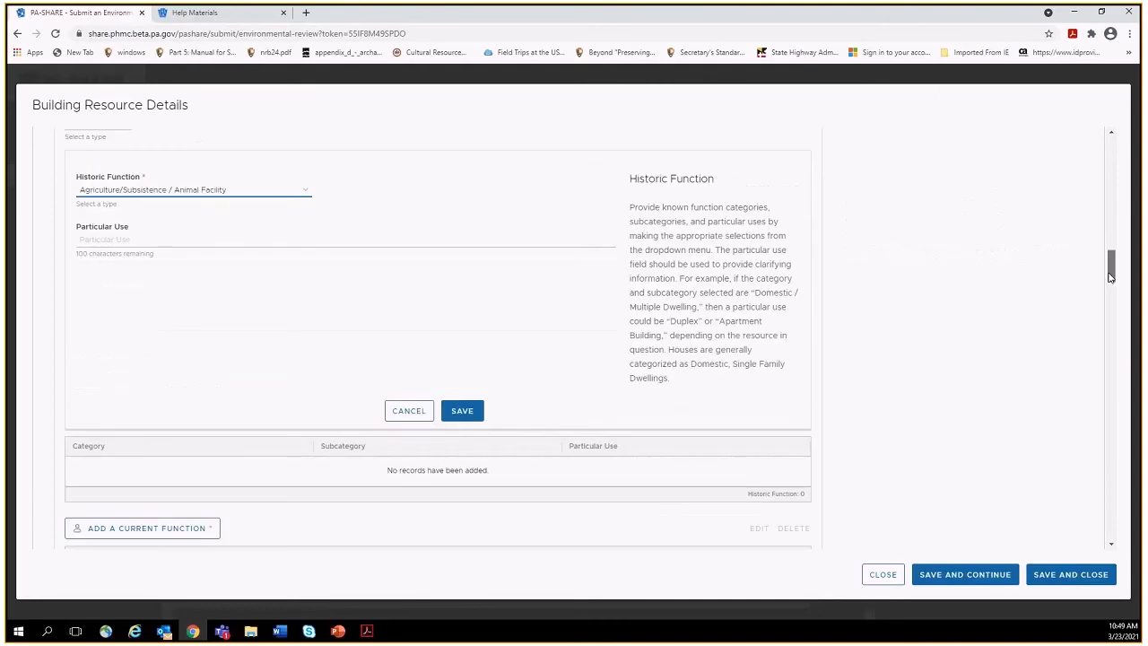
click(465, 413)
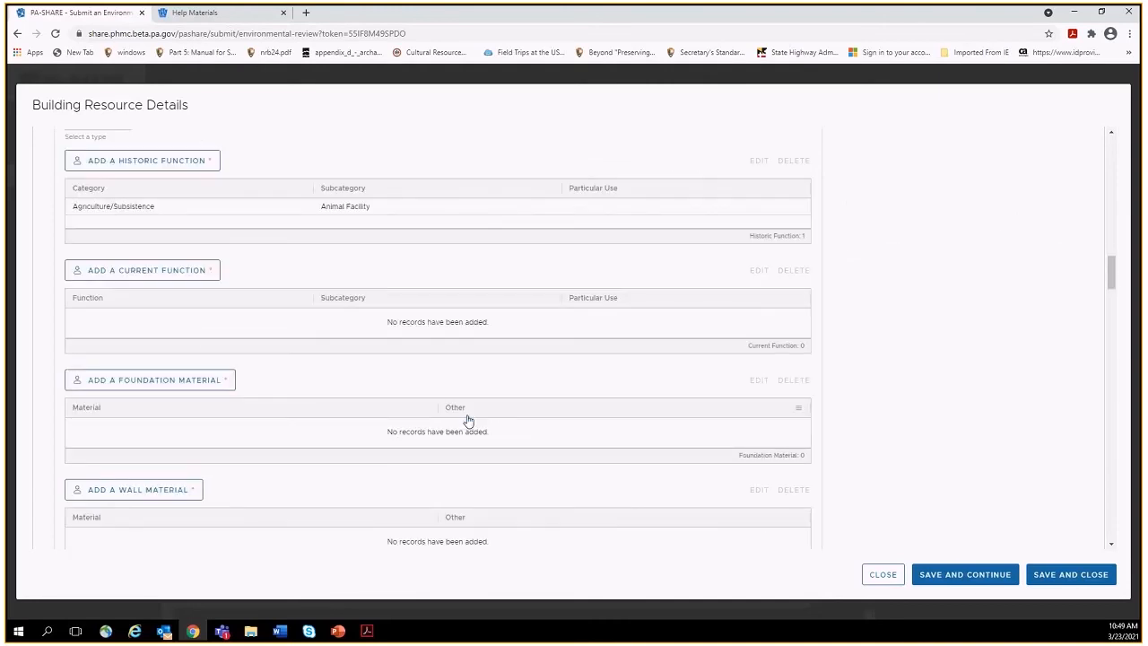
Add Agriculture/Subsistence / Animal Facility as the current function.
click(153, 274)
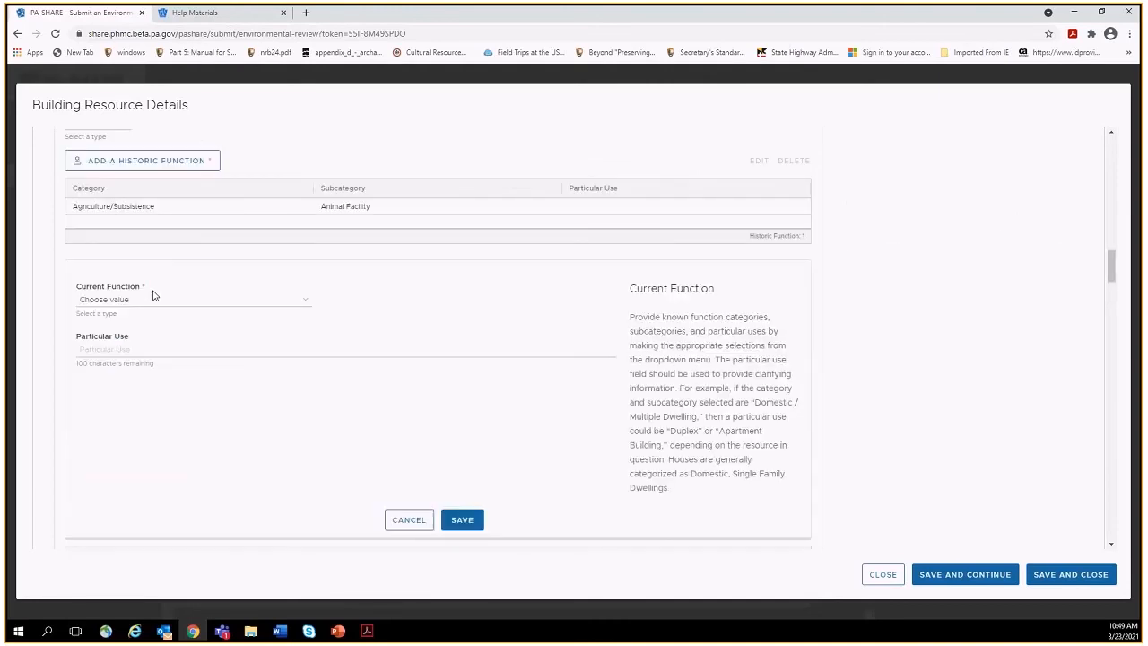
click(154, 299)
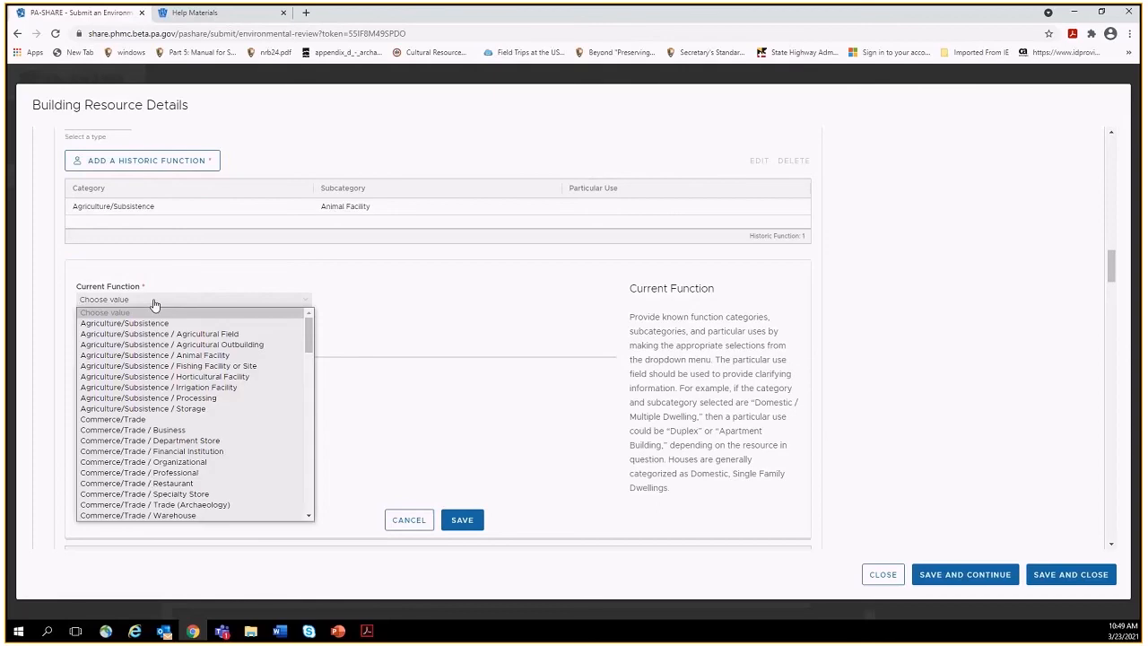
click(151, 354)
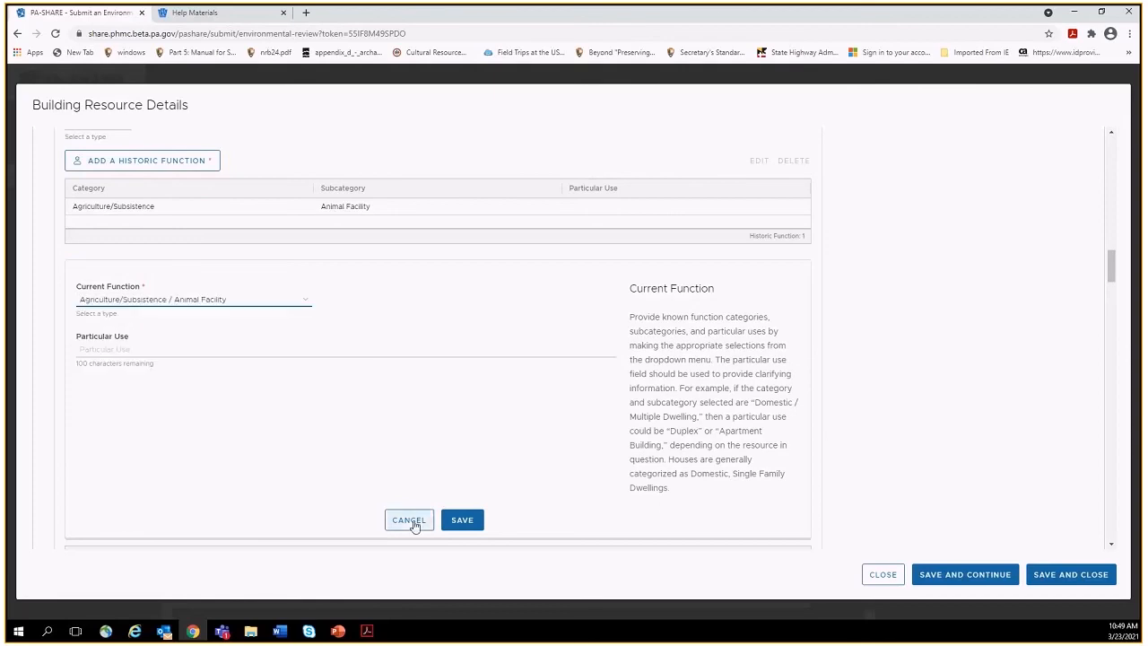
click(465, 524)
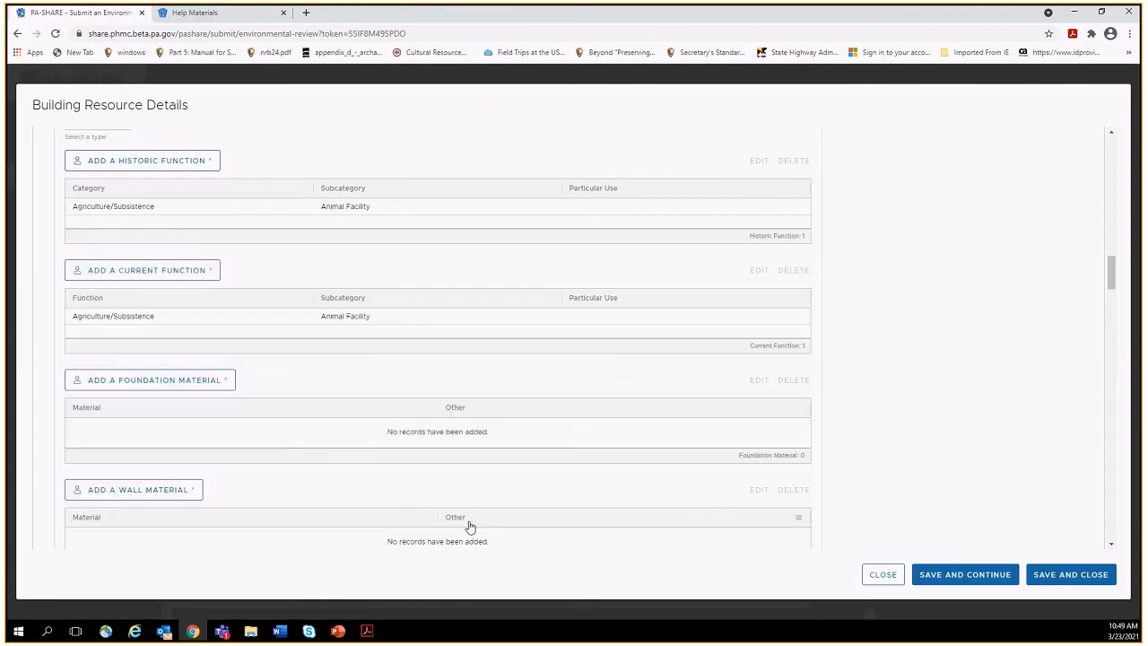
Add Concrete as the foundation material.
click(203, 386)
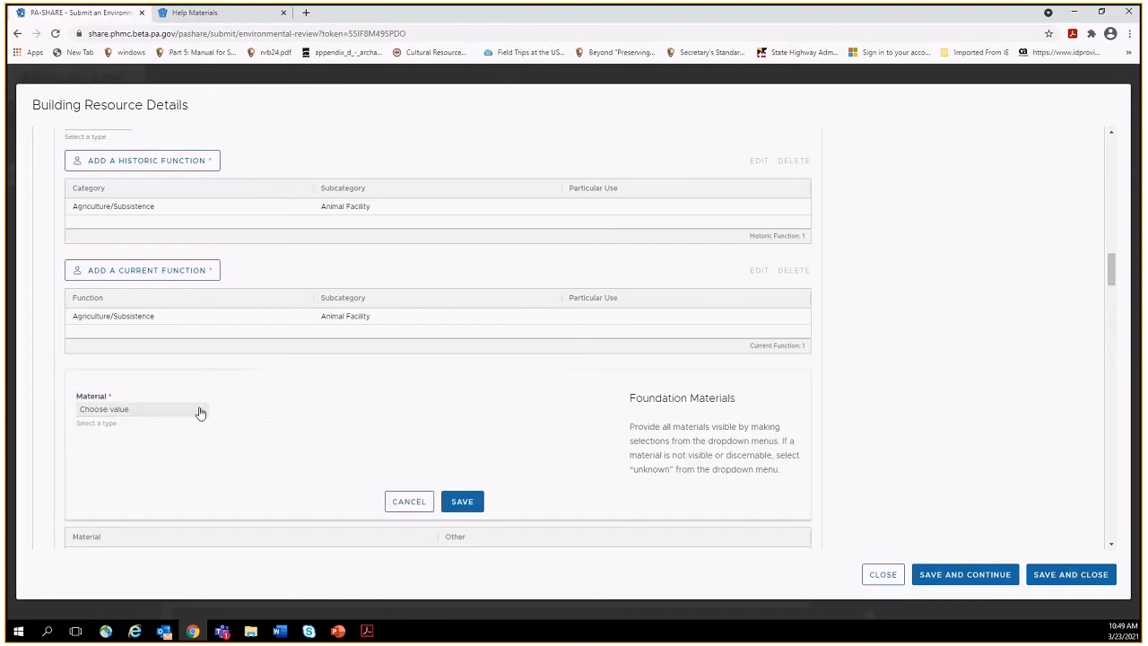
click(200, 412)
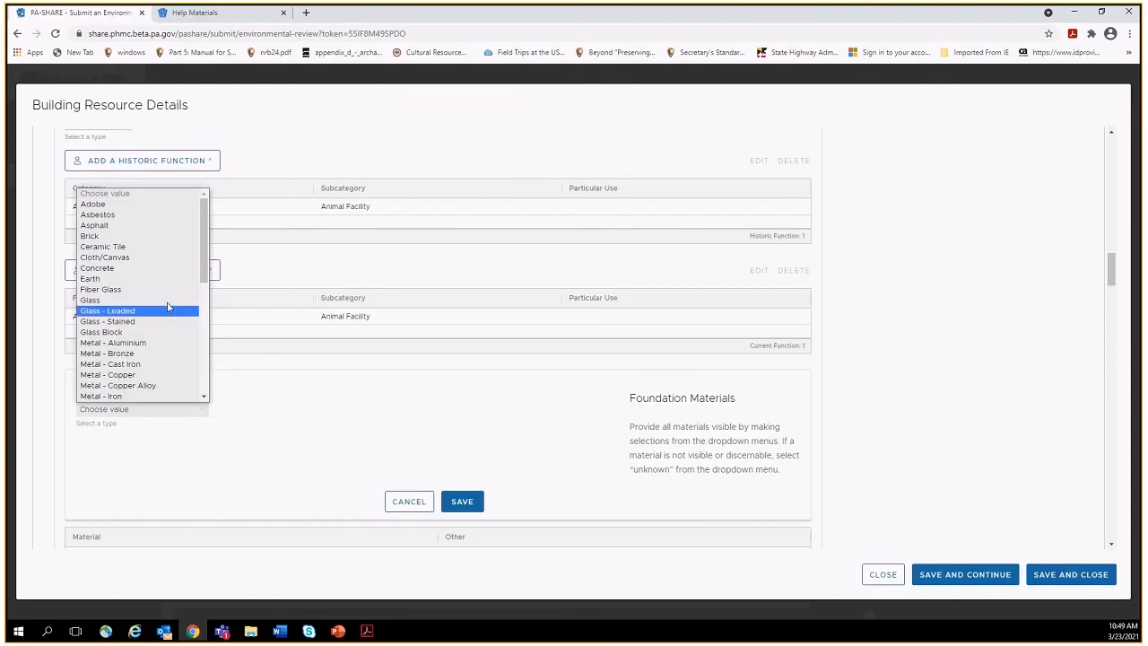
click(159, 267)
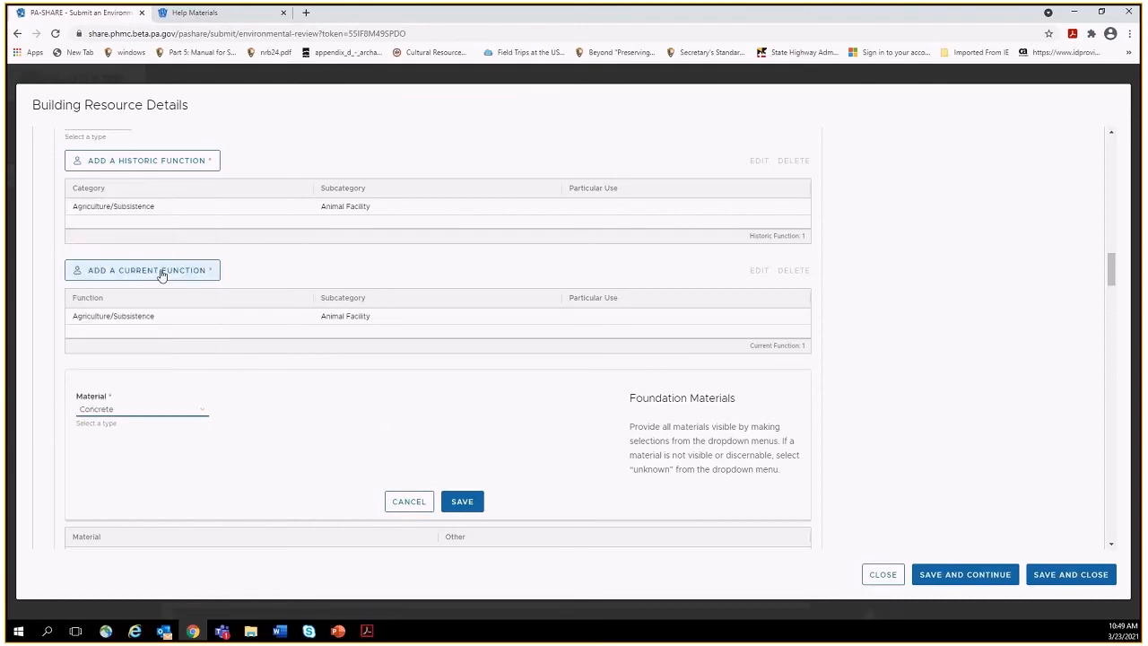
click(463, 502)
Add Wood - Unspecified as the wall material.
click(162, 491)
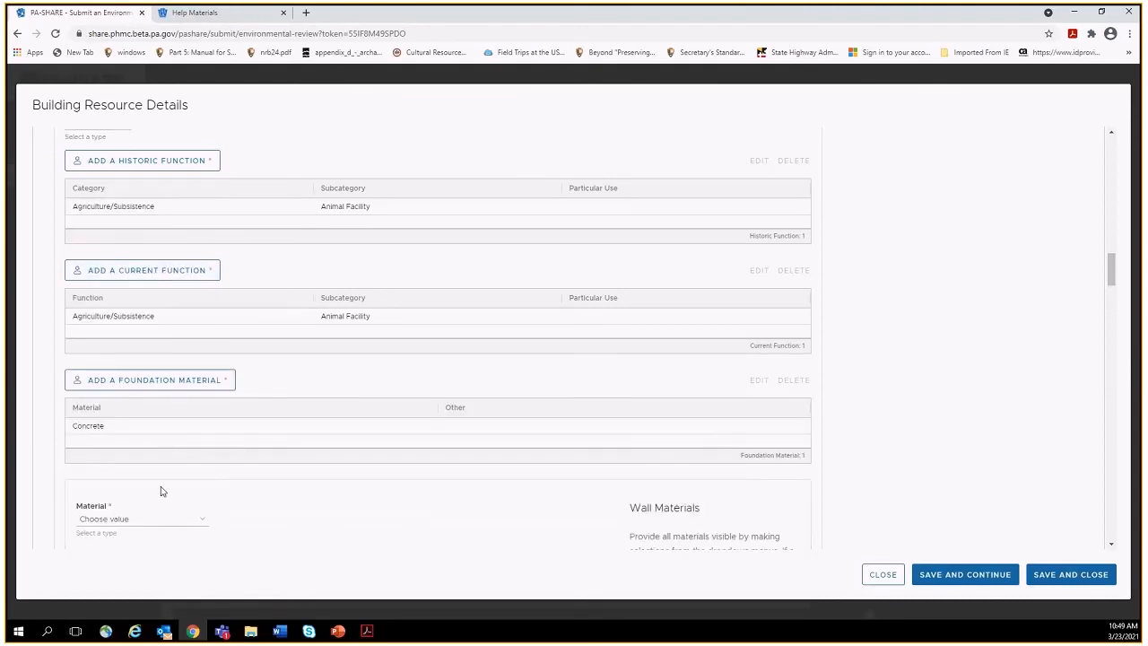
click(166, 520)
scroll(179, 431, down, 8)
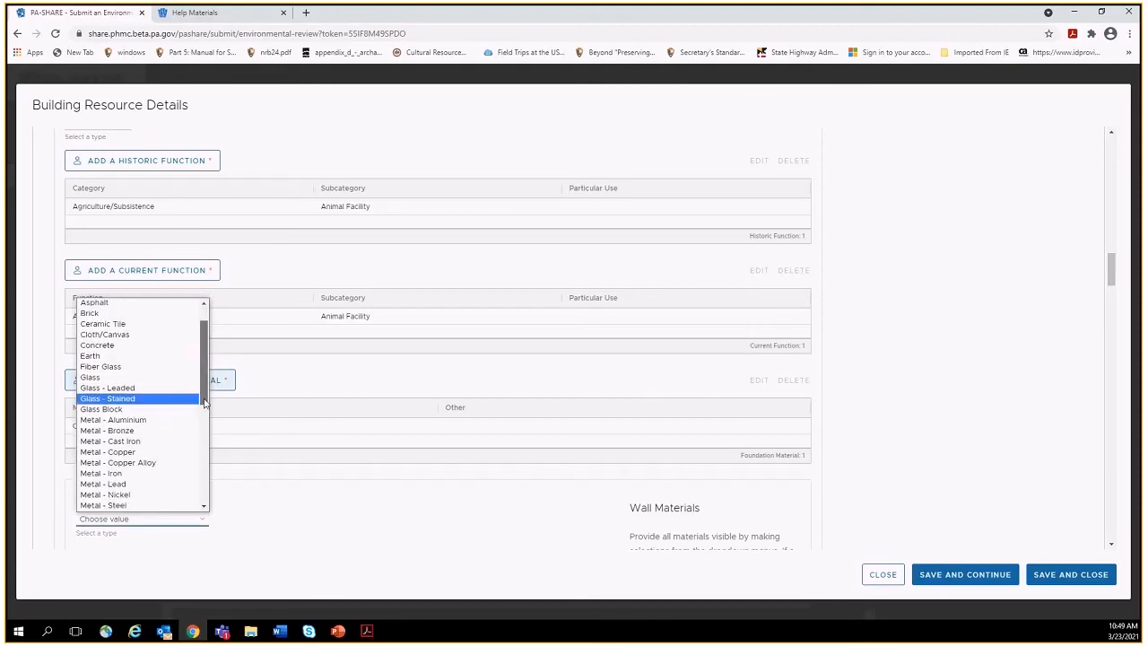
scroll(199, 486, down, 1)
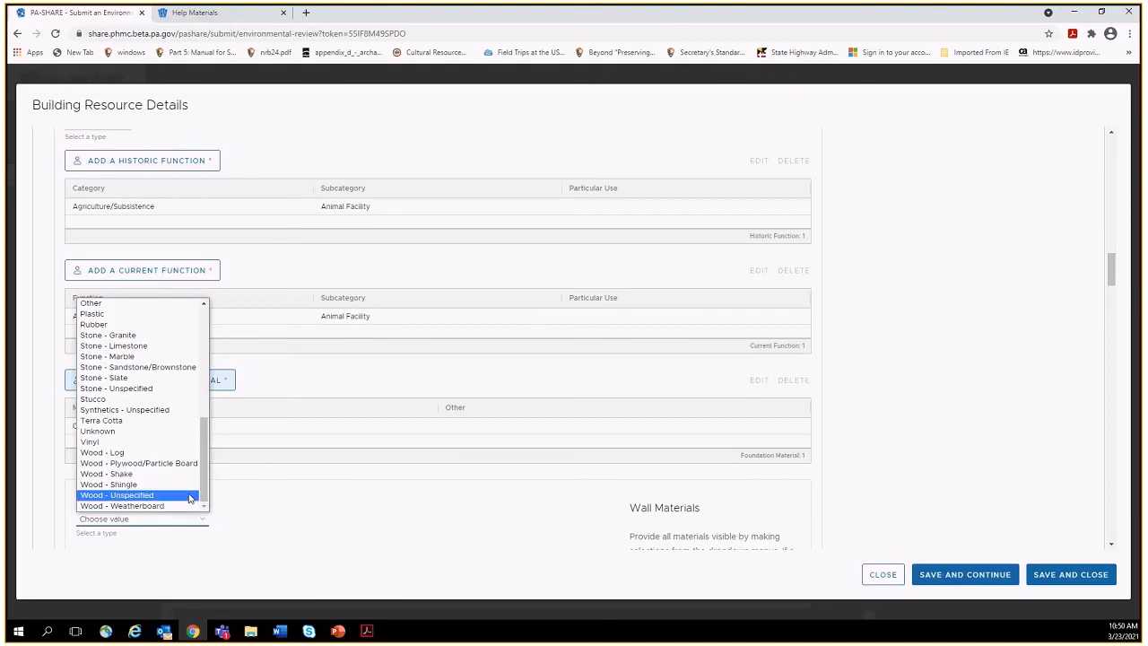
click(189, 498)
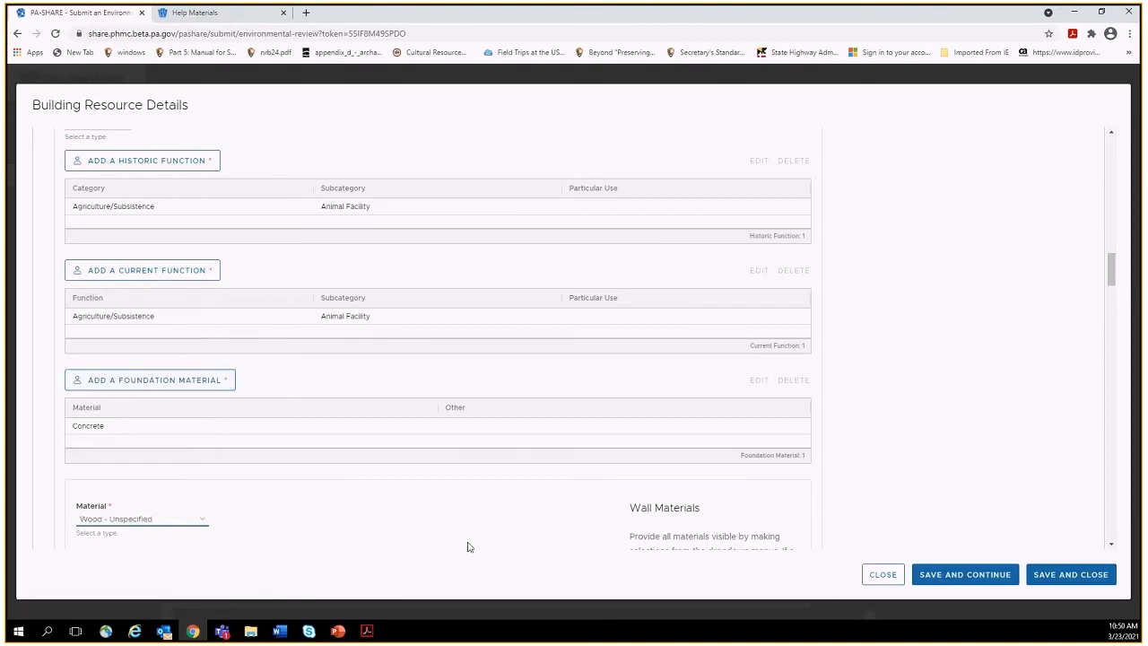
scroll(1112, 274, down, 2)
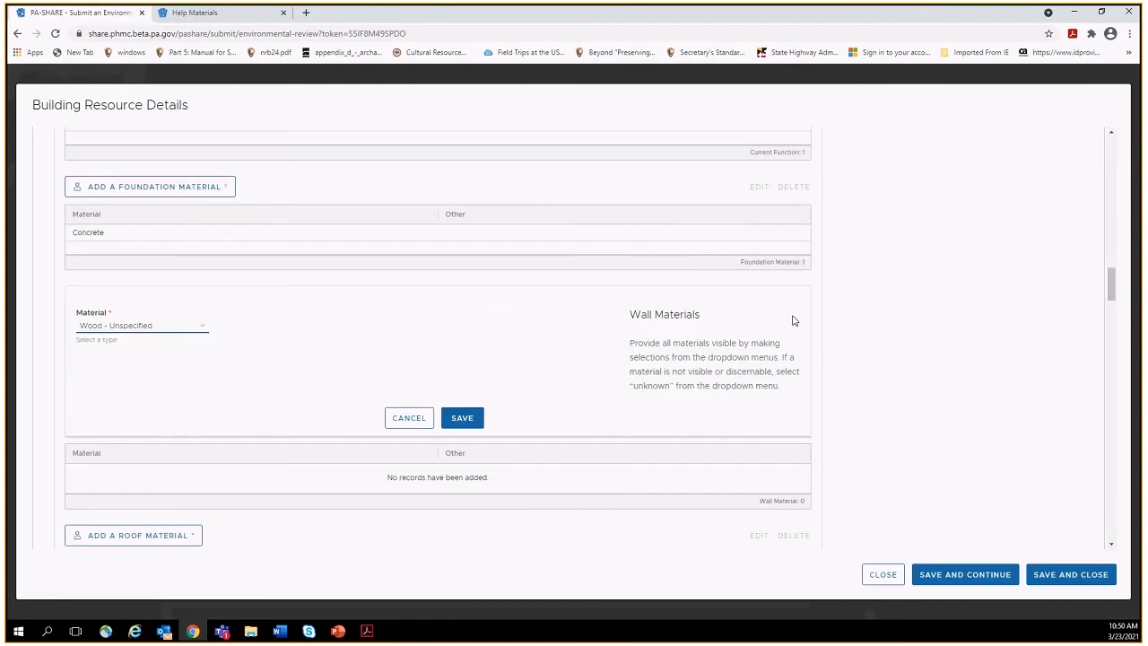
click(462, 420)
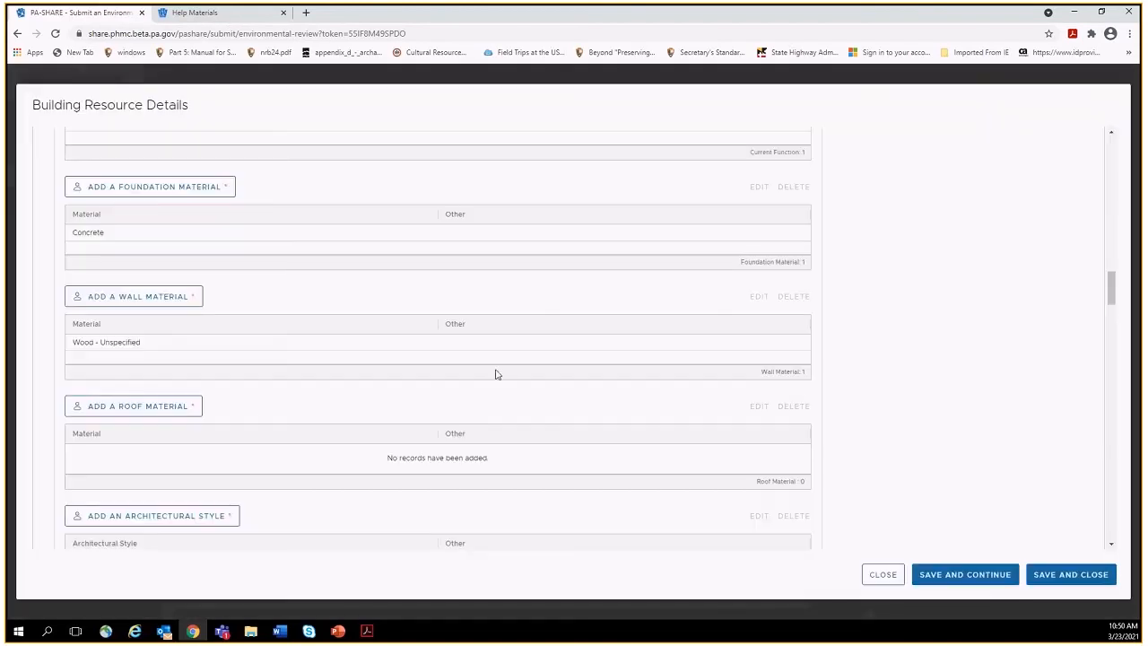
Add Metal - Steel as the roof material.
drag(1110, 281, 1112, 300)
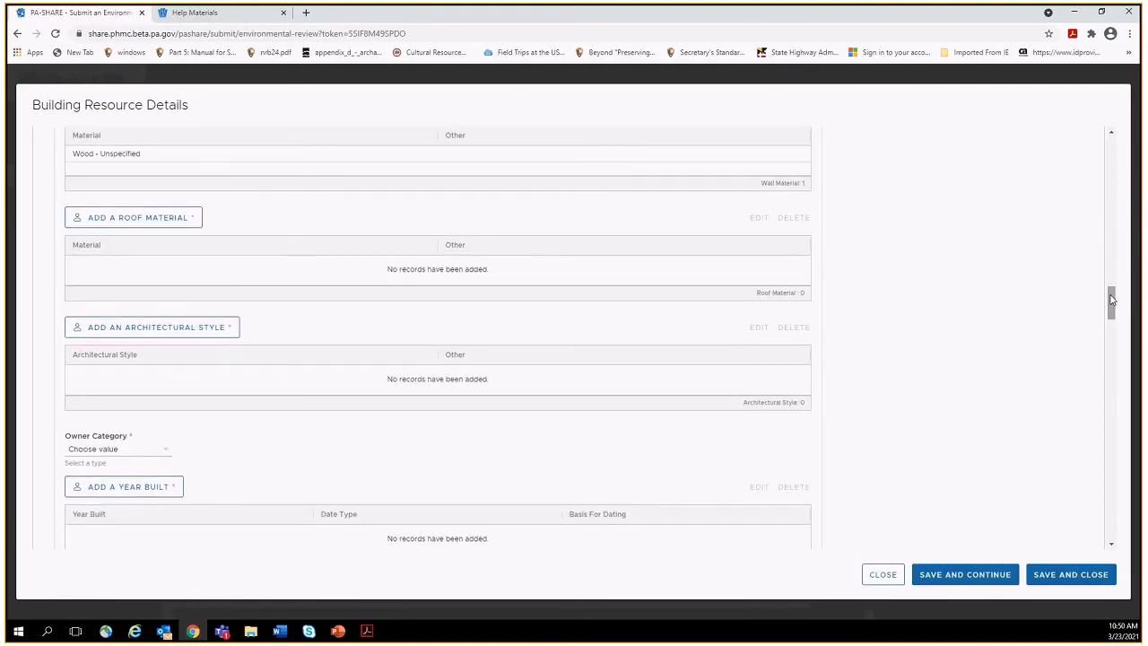
click(118, 220)
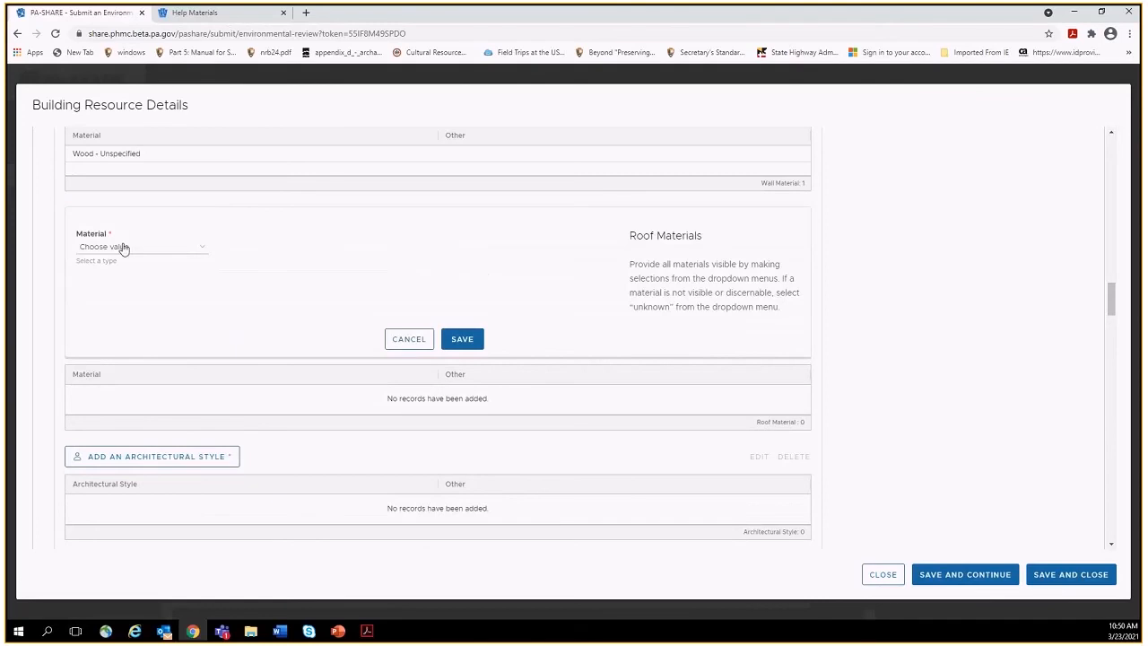
click(124, 248)
drag(205, 318, 206, 346)
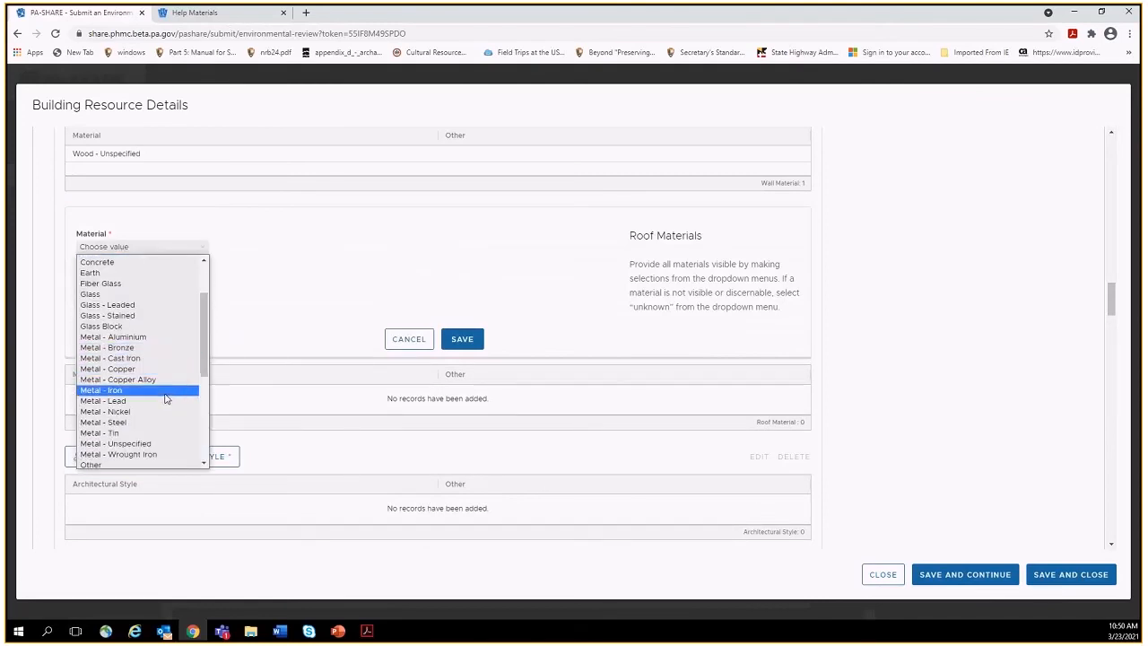
click(158, 422)
click(456, 342)
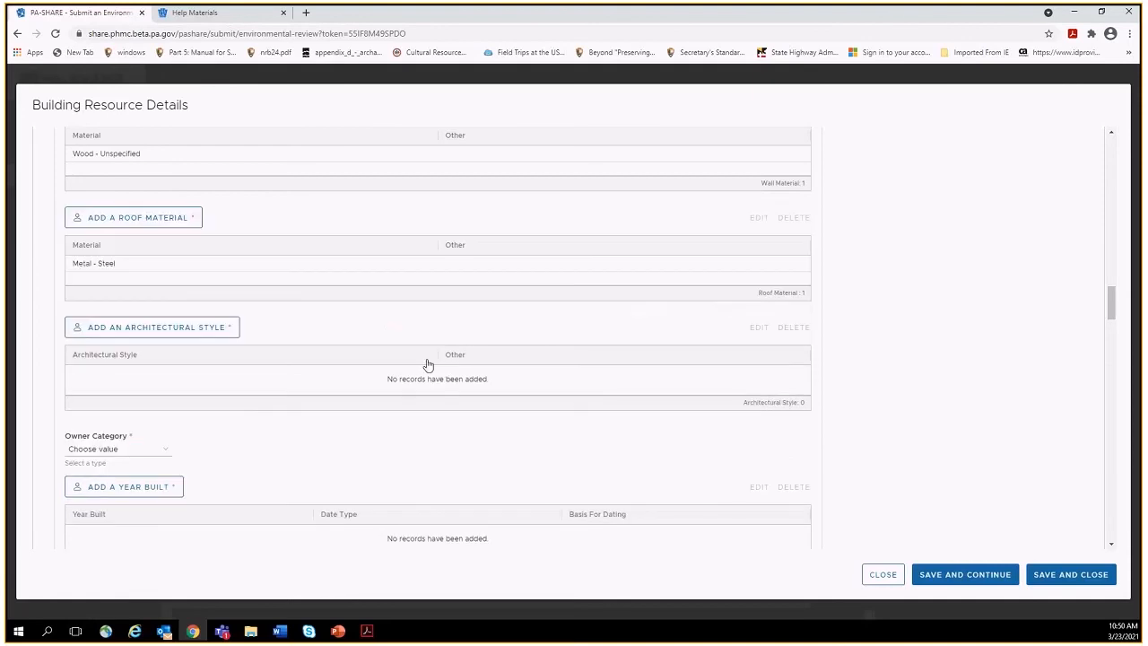
Add Unknown as the architectural style.
click(200, 329)
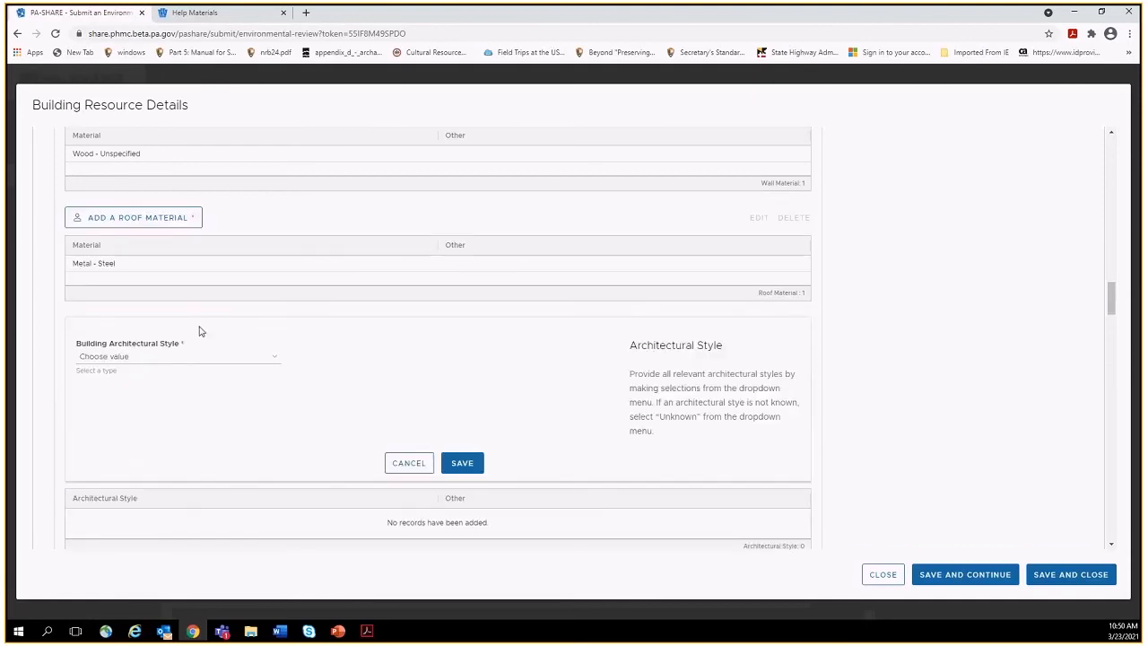
click(210, 357)
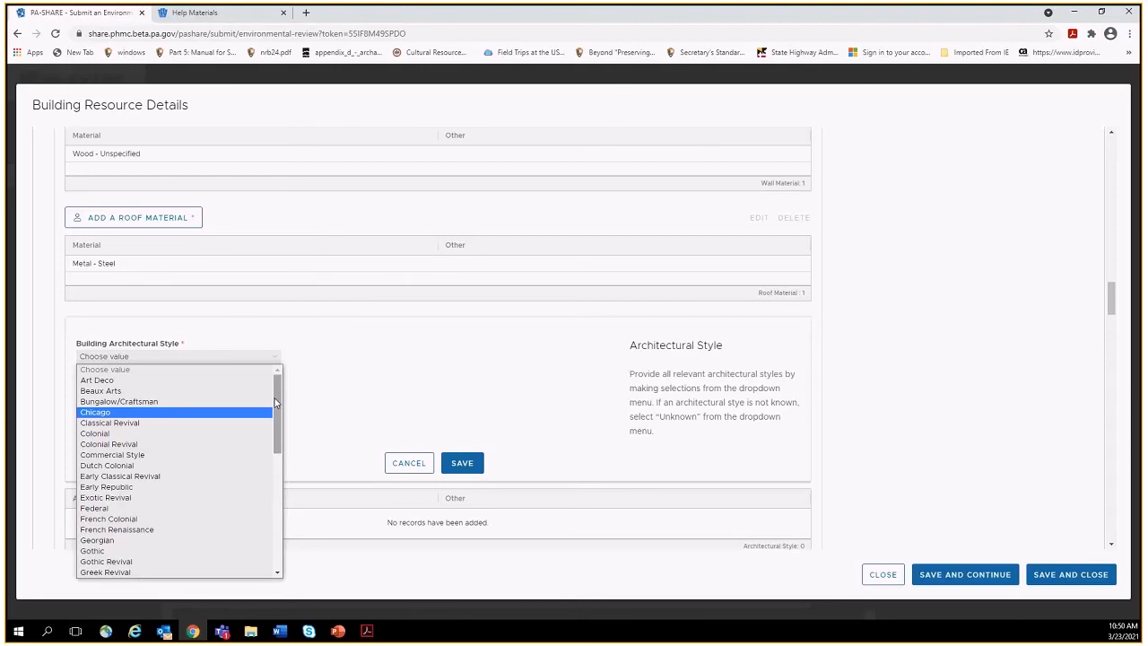
drag(277, 404, 276, 531)
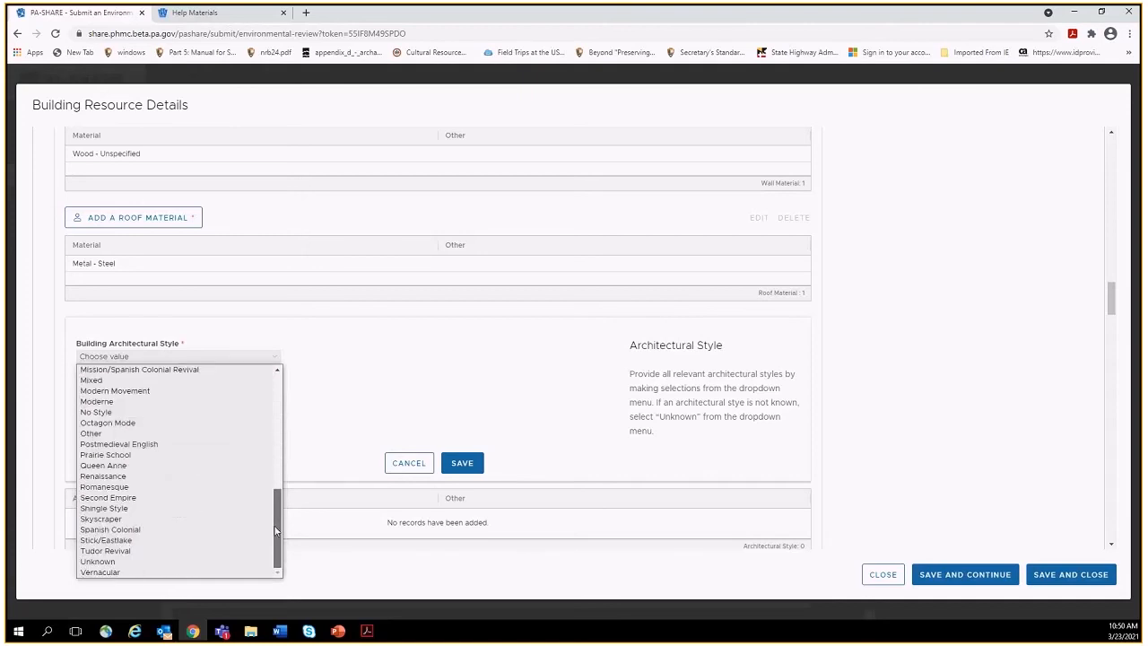
click(147, 563)
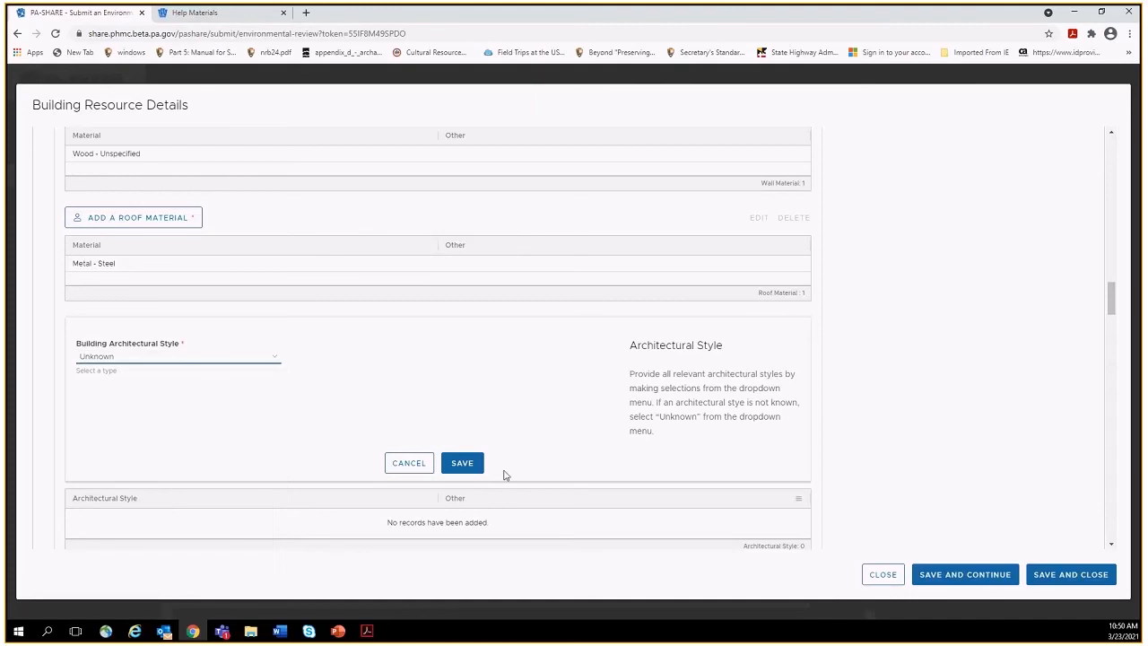
click(465, 464)
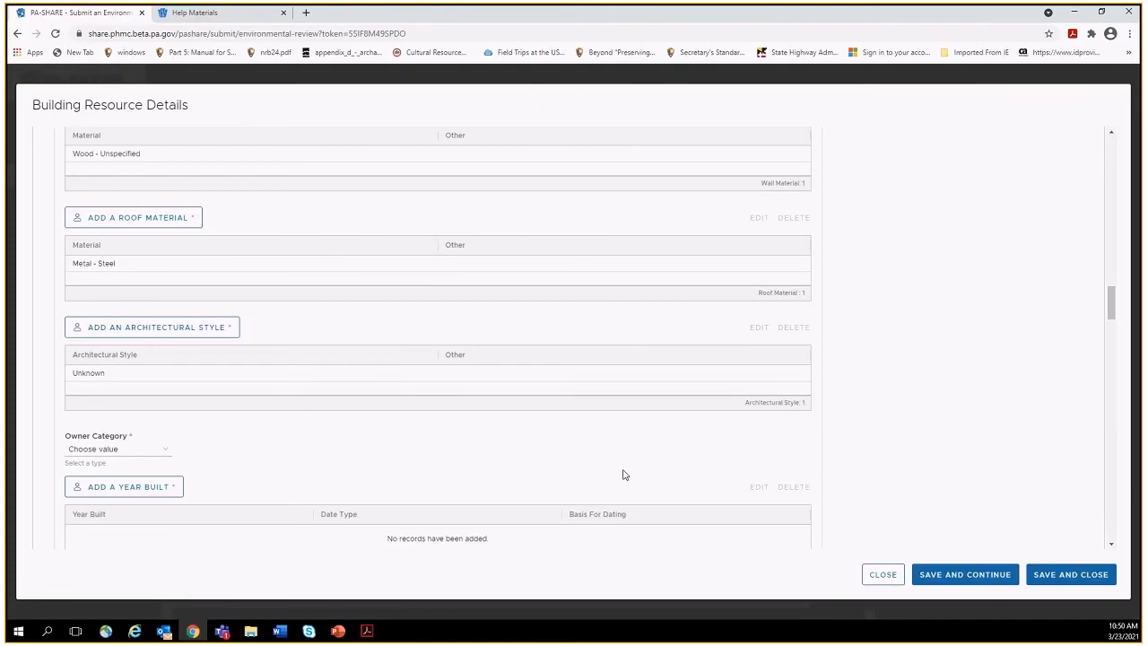
Set the Owner Category to Private.
scroll(1112, 301, down, 3)
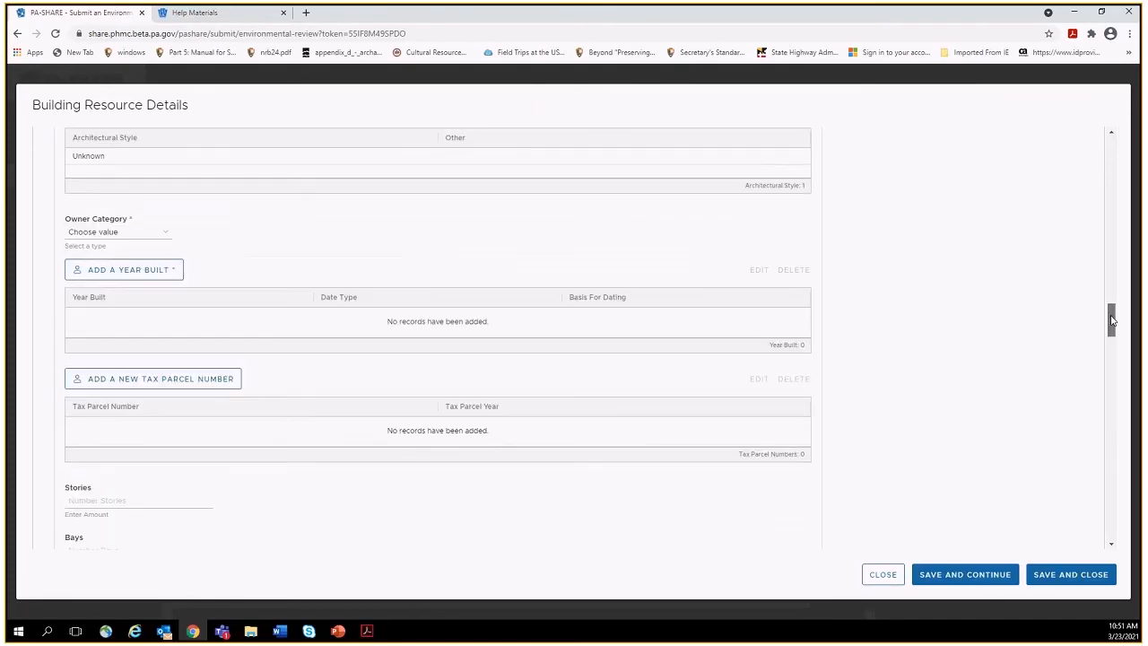
click(133, 191)
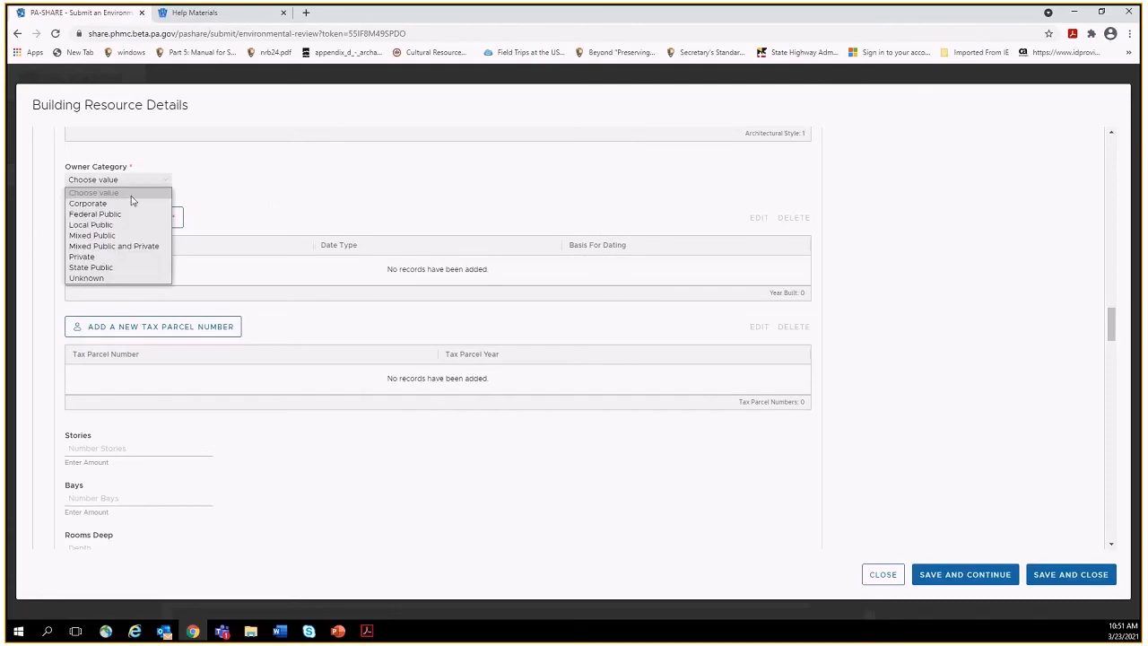
click(123, 259)
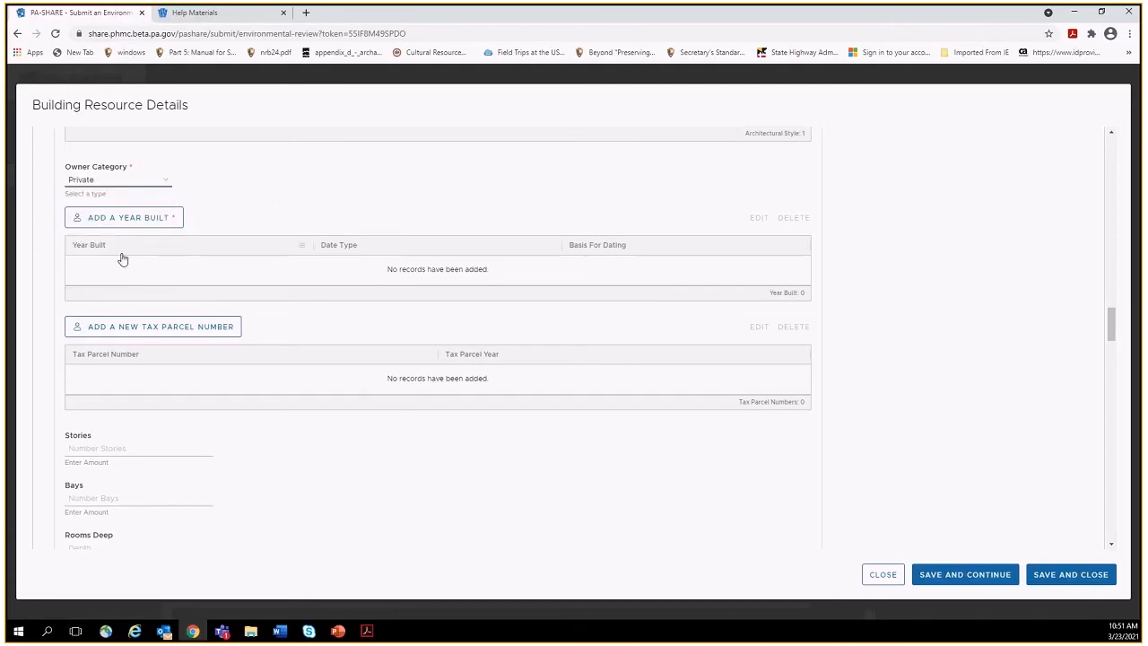
Add a Year Built entry of 1900 with date type Circa.
click(126, 217)
click(115, 247)
text(1900)
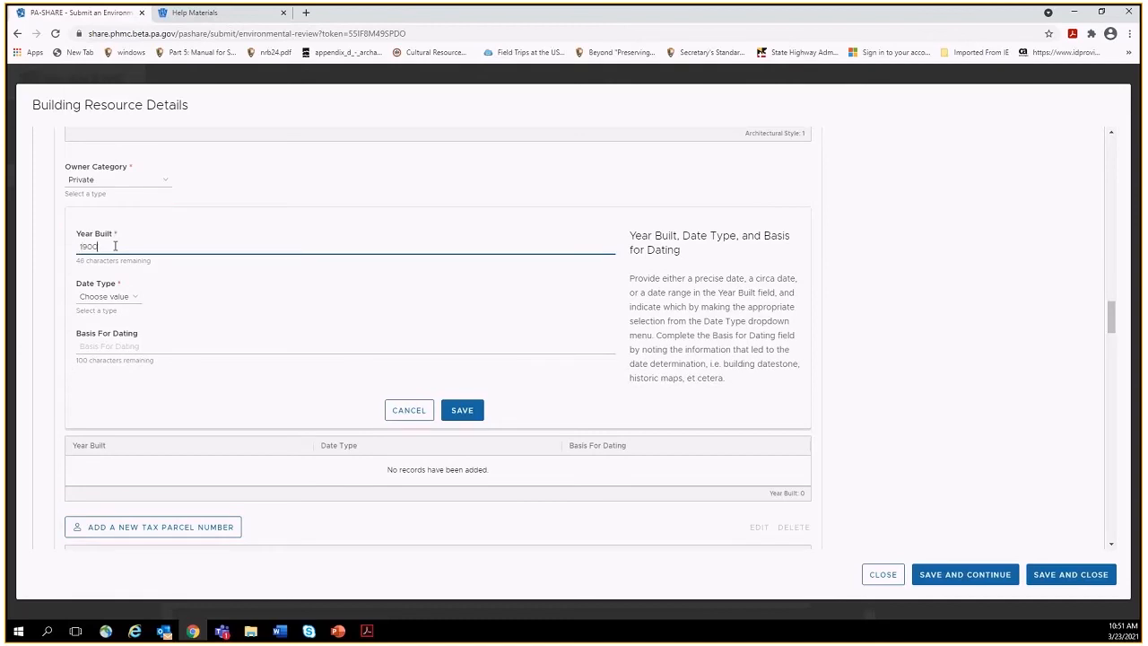
click(117, 299)
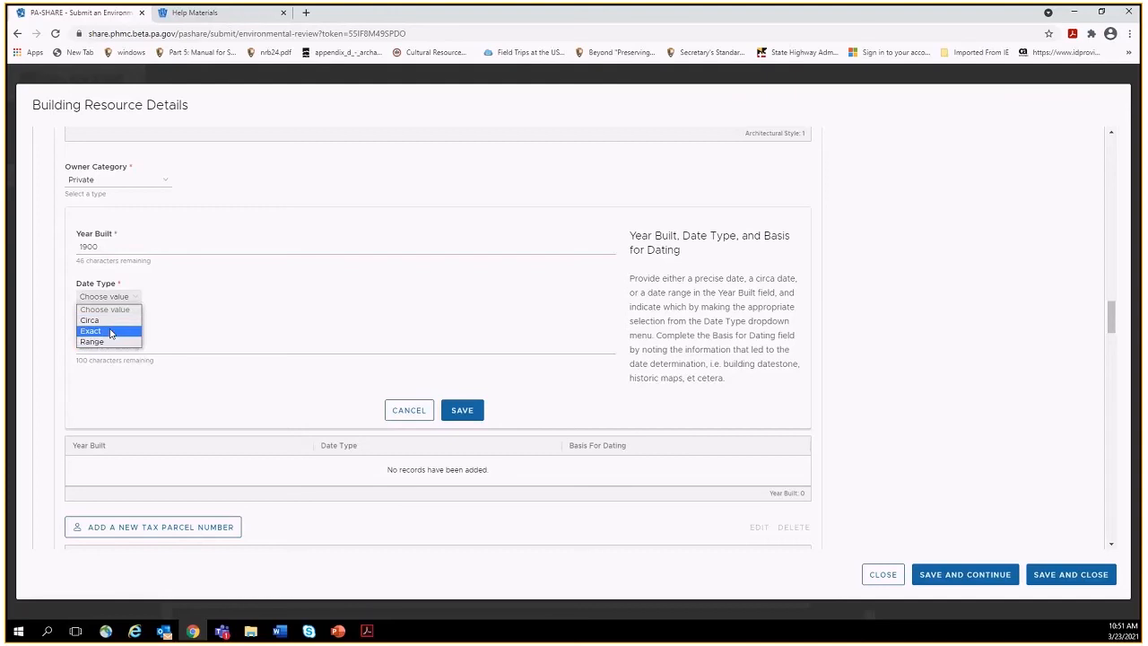
click(113, 323)
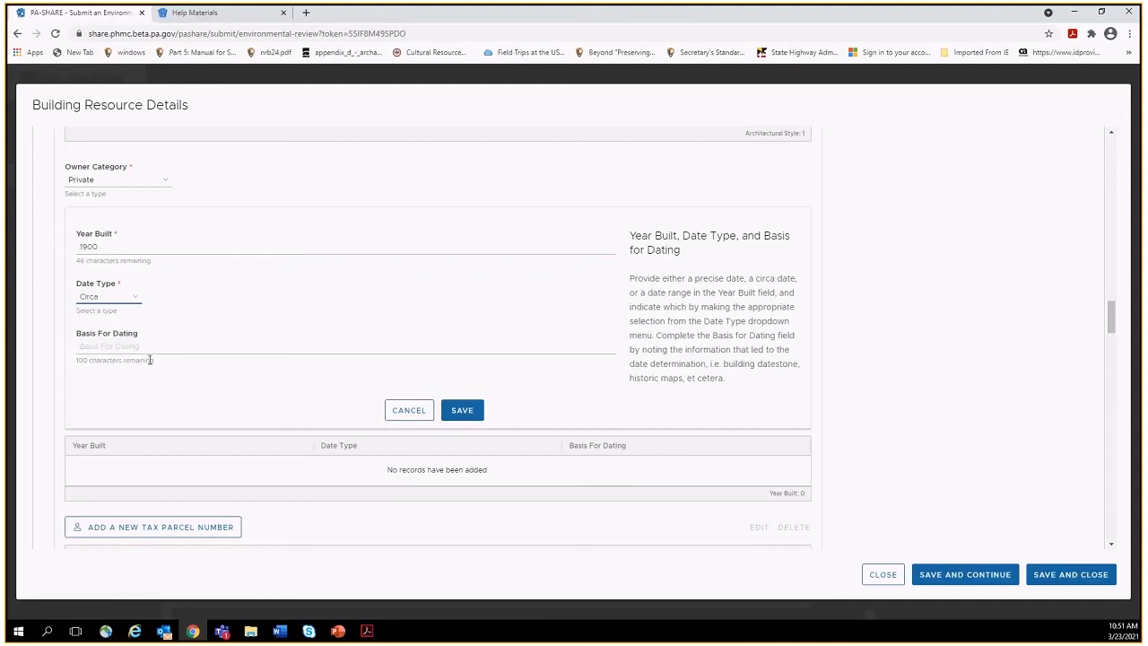
click(461, 412)
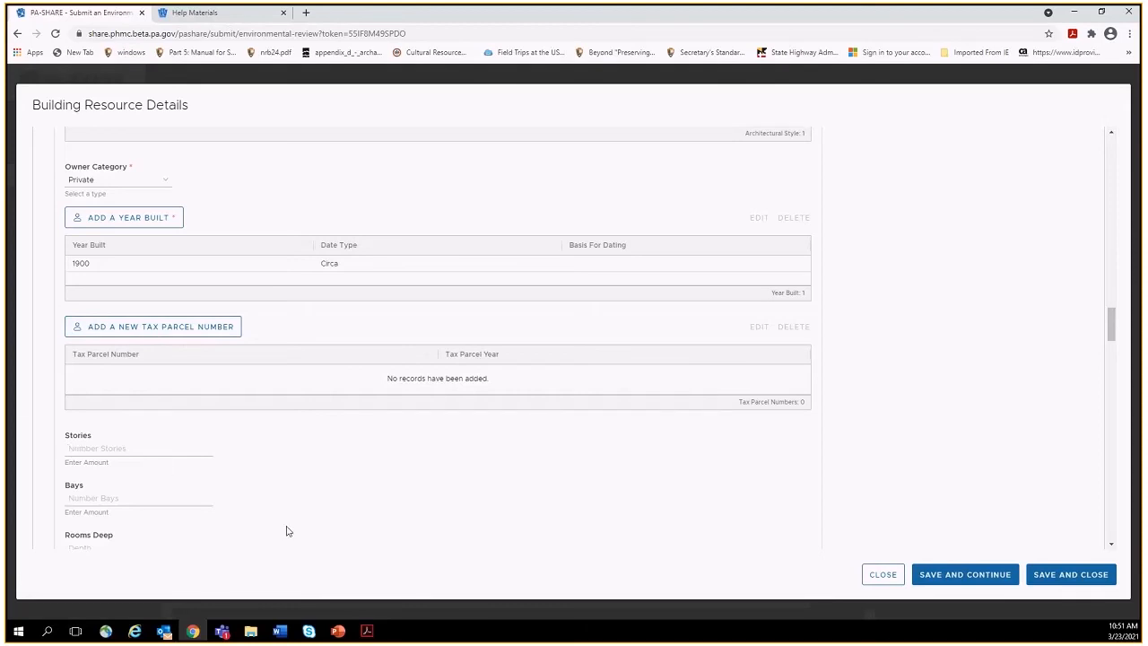
click(1111, 544)
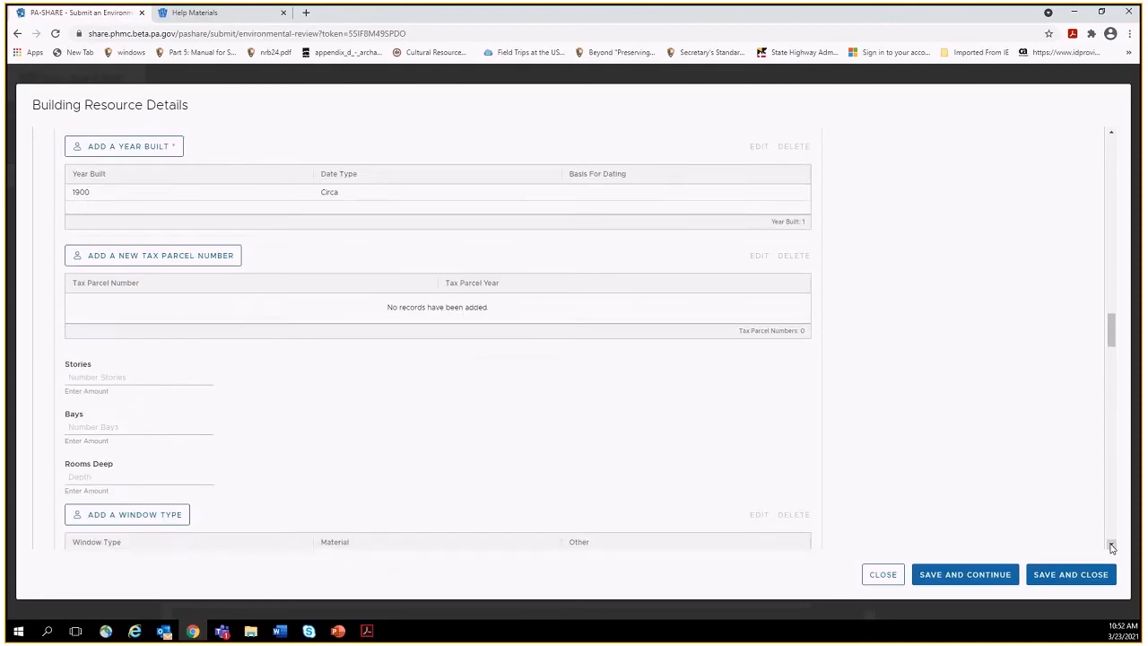
click(1112, 546)
click(1111, 546)
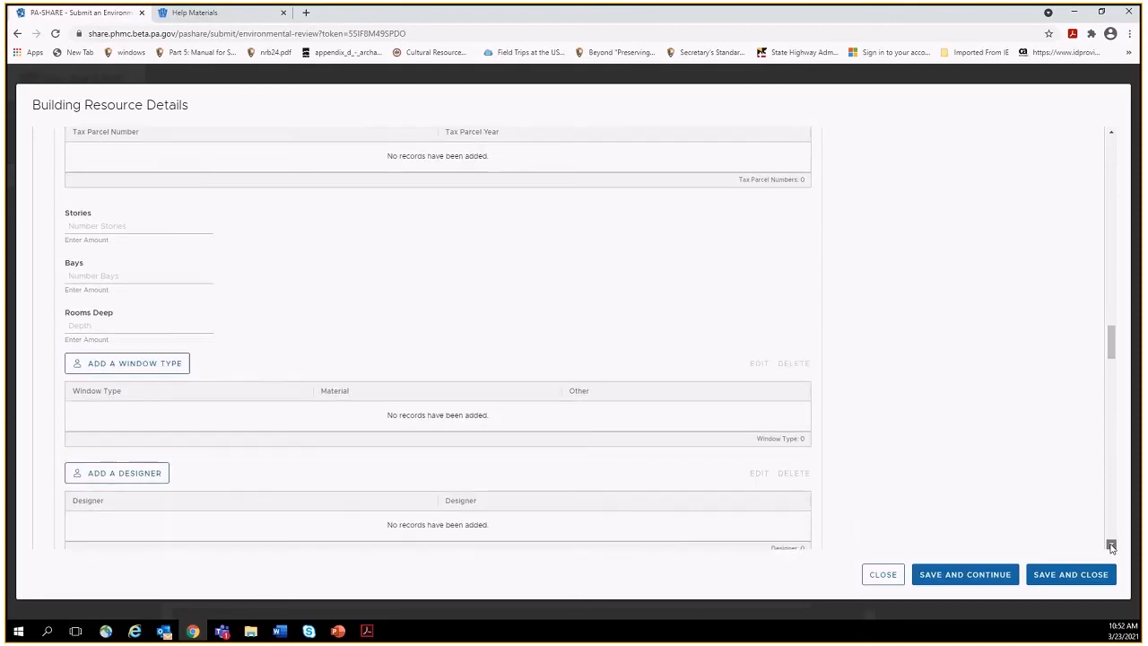
click(1111, 546)
click(1111, 546)
click(1112, 546)
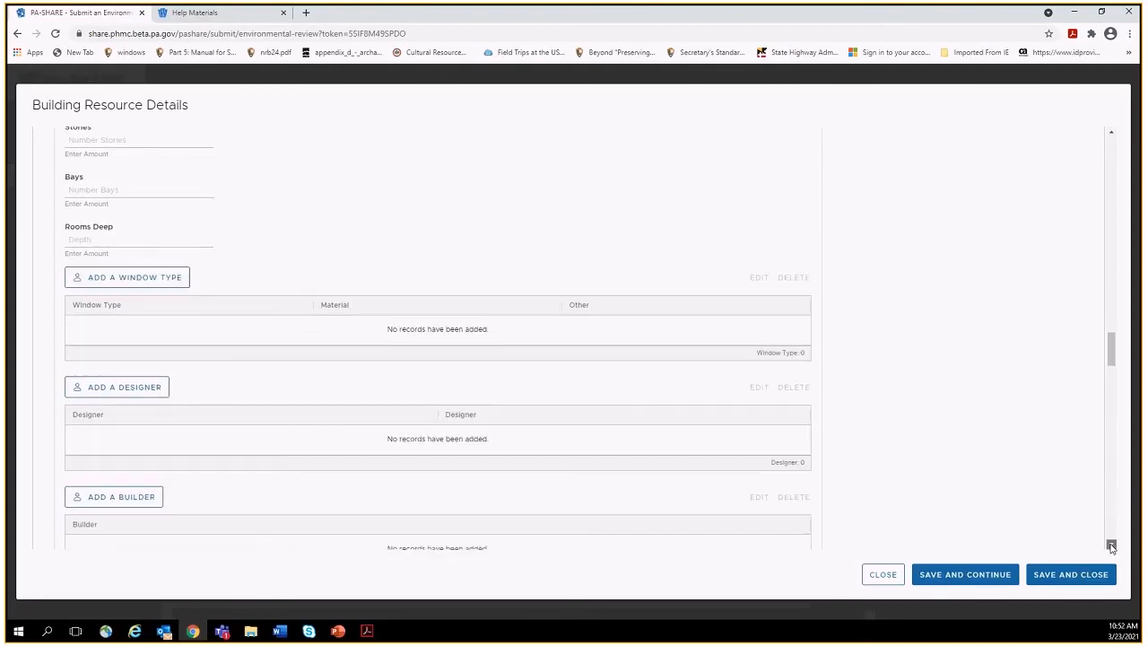
click(1111, 546)
click(1111, 546)
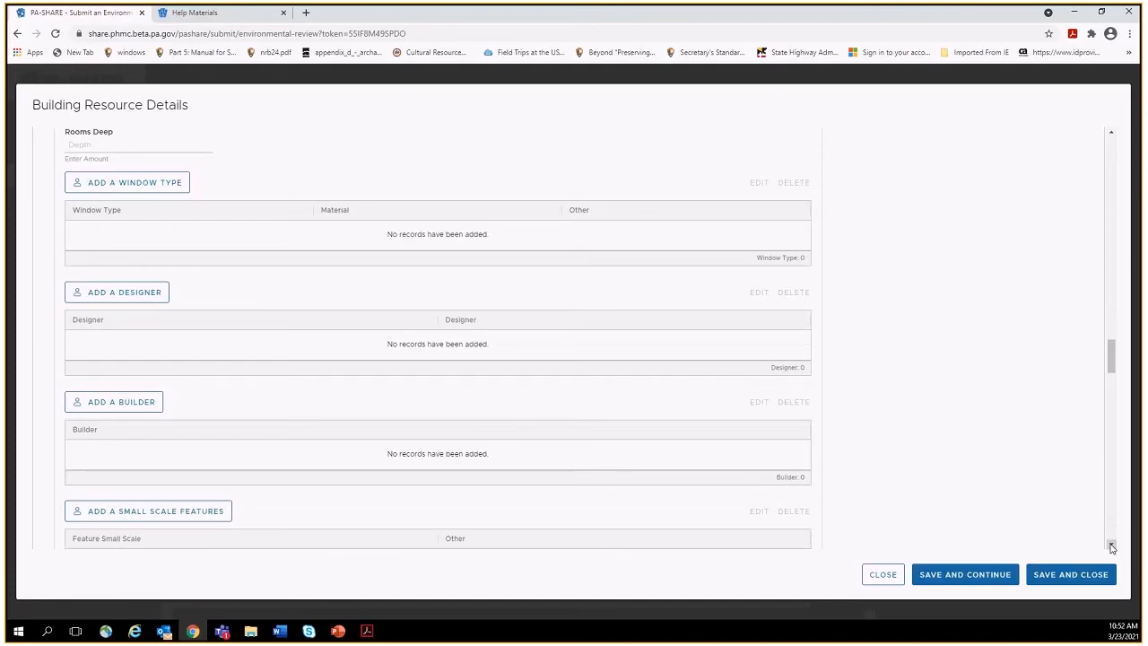
click(1111, 546)
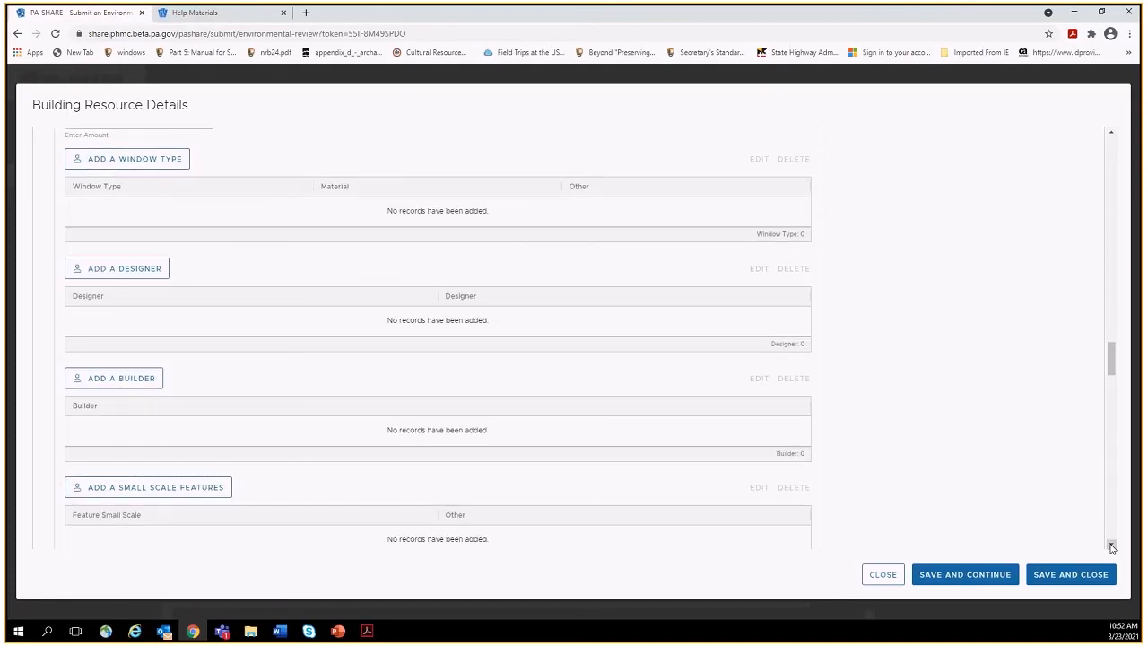
click(1112, 546)
click(1112, 546)
click(1111, 546)
click(1111, 547)
click(1111, 546)
click(1112, 547)
click(1111, 547)
click(1112, 546)
click(1111, 546)
click(1111, 546)
click(1112, 546)
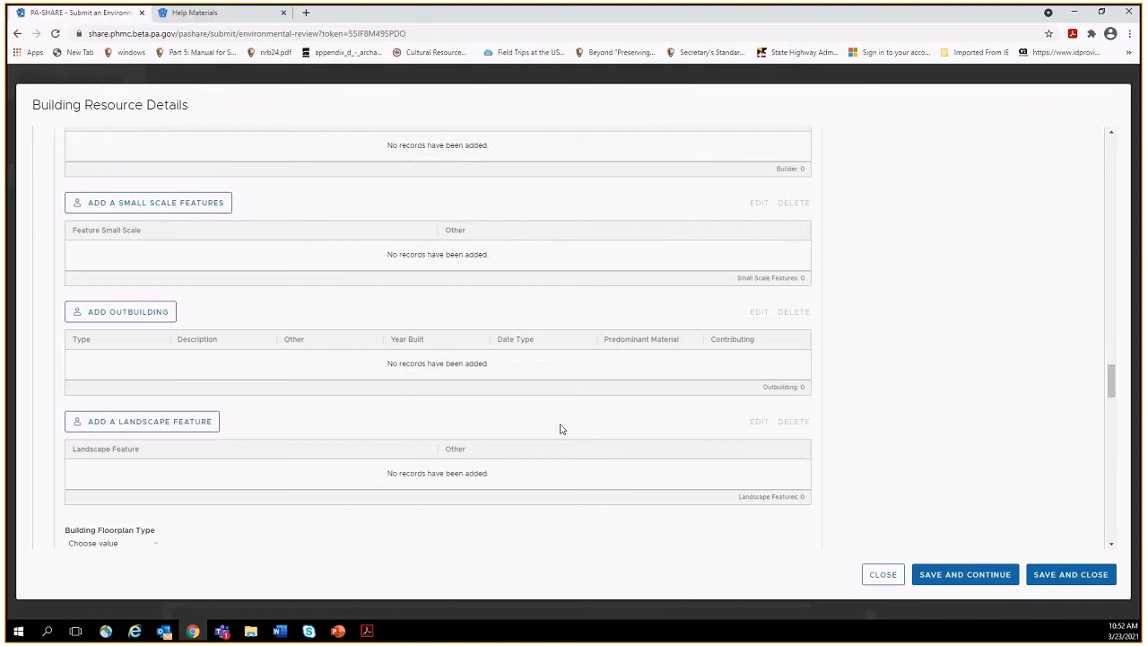
click(193, 204)
click(135, 232)
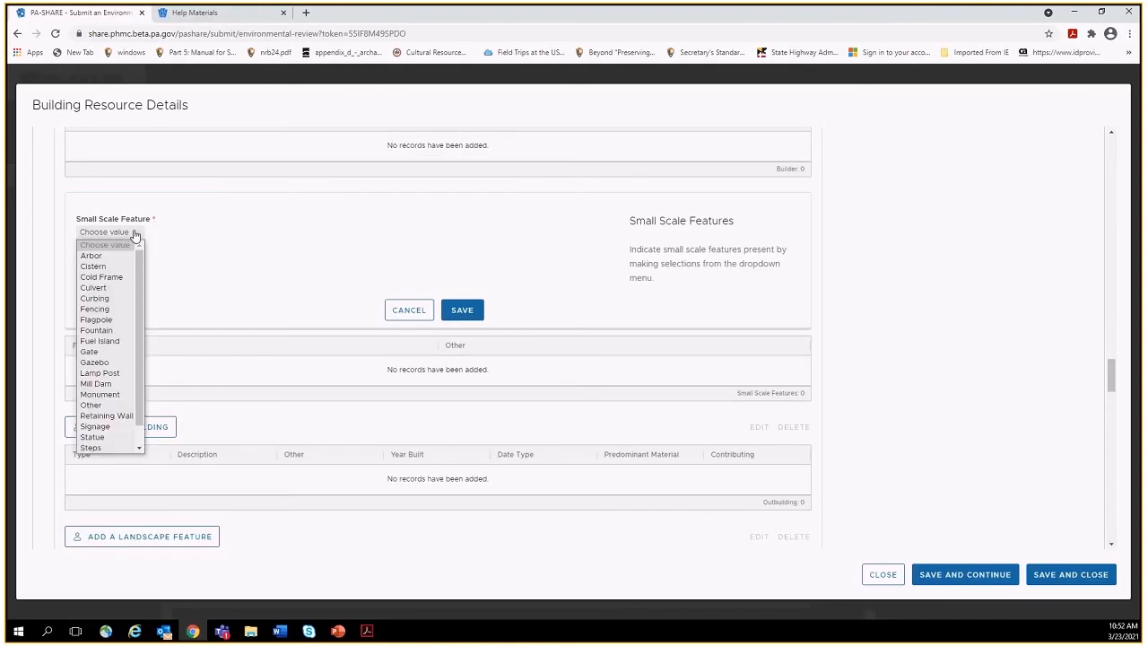
drag(139, 286, 140, 311)
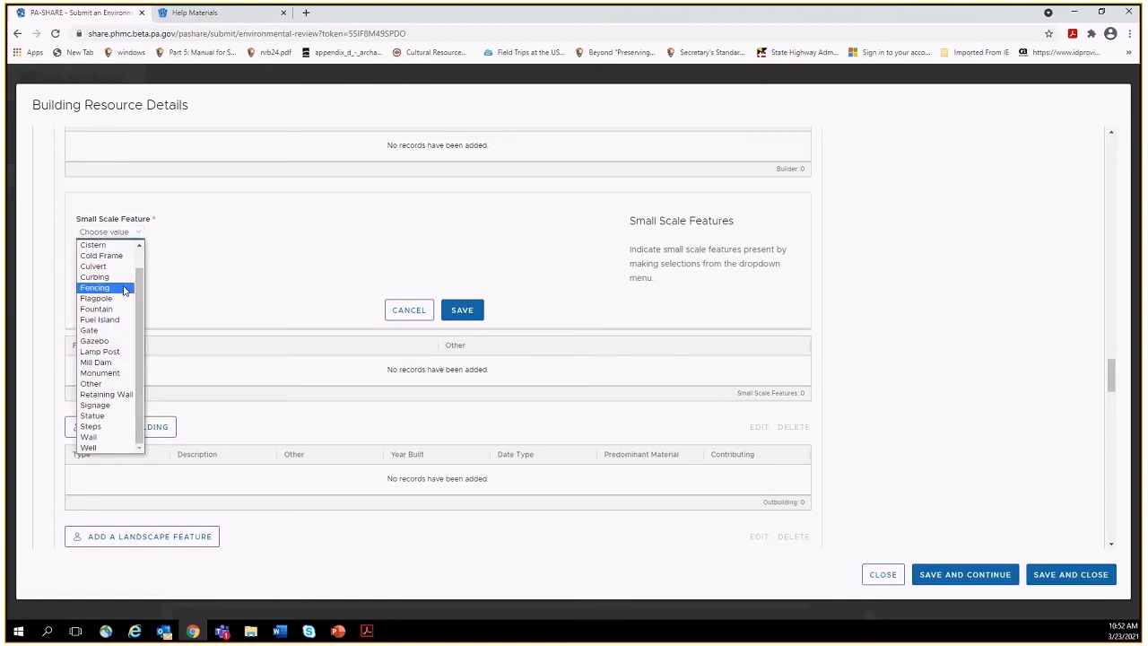
click(400, 316)
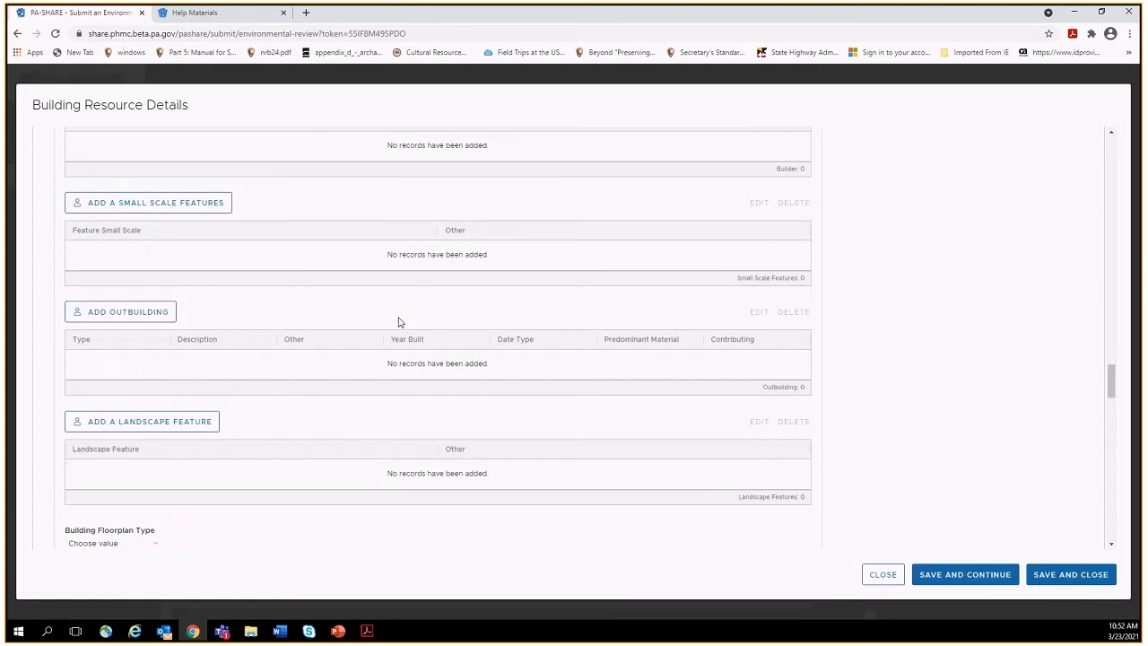
Add a new outbuilding and set its Outbuilding Type to Stable.
click(144, 313)
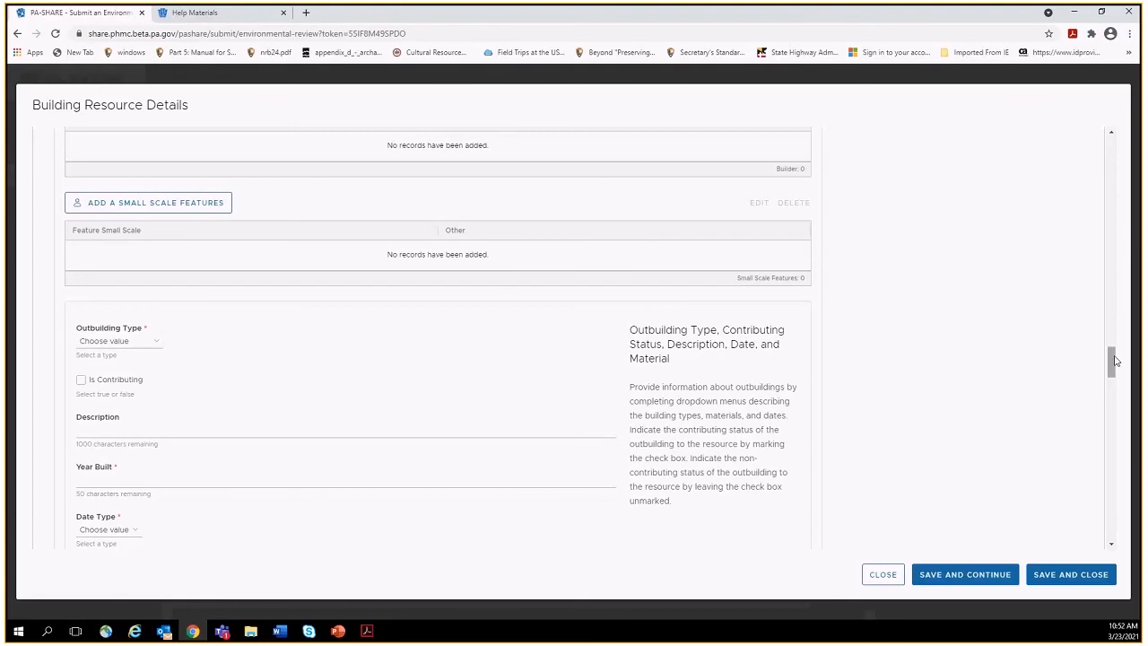
scroll(1116, 361, down, 1)
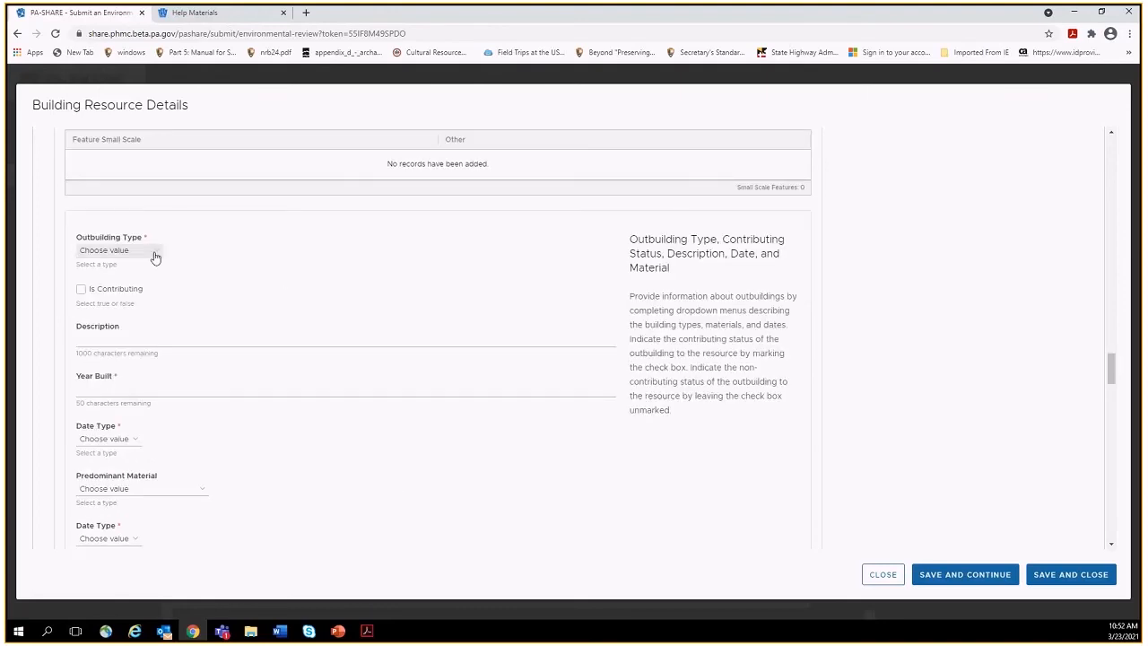
click(154, 255)
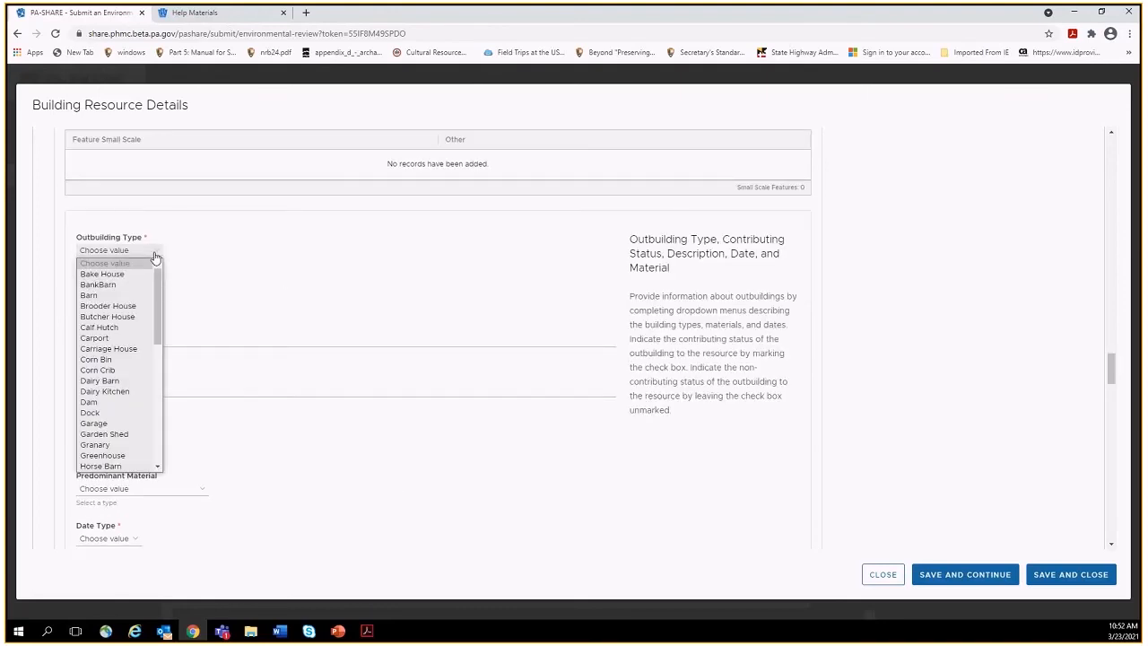
scroll(162, 314, down, 3)
drag(163, 319, 162, 395)
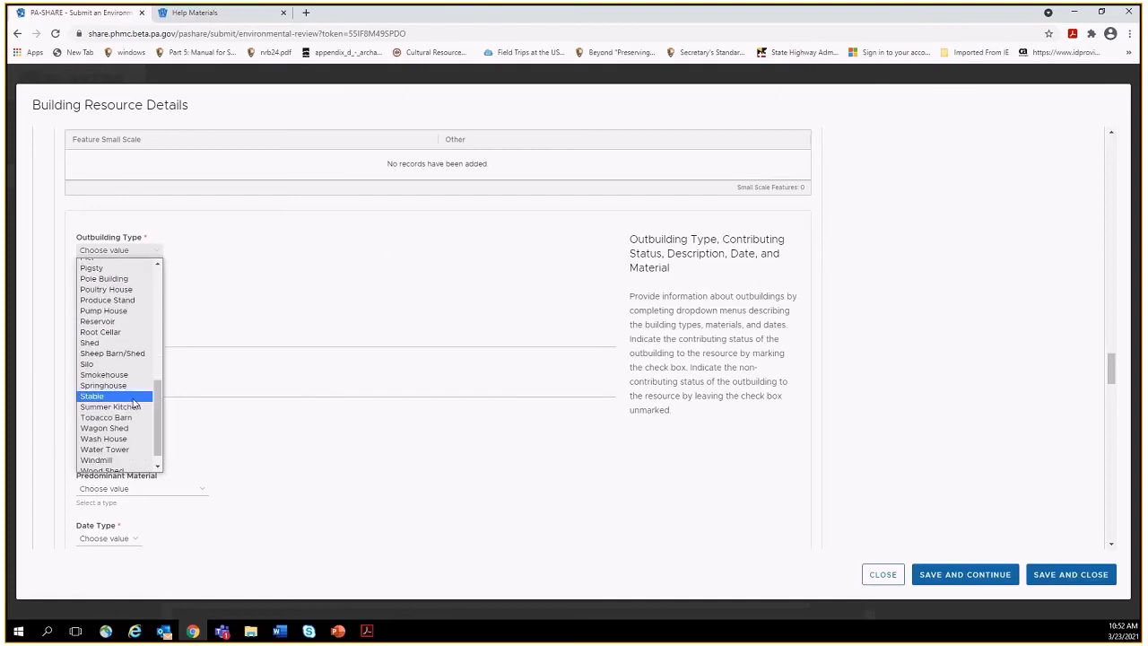
click(134, 400)
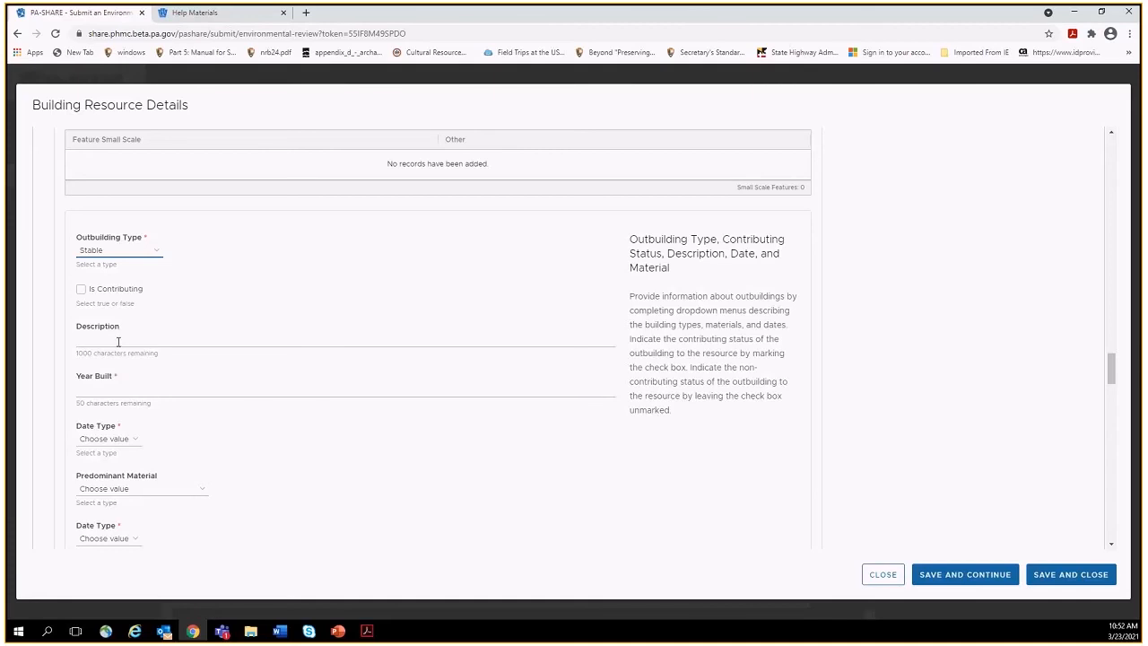
Enter 1900 as Year Built with Date Type Circa.
click(105, 392)
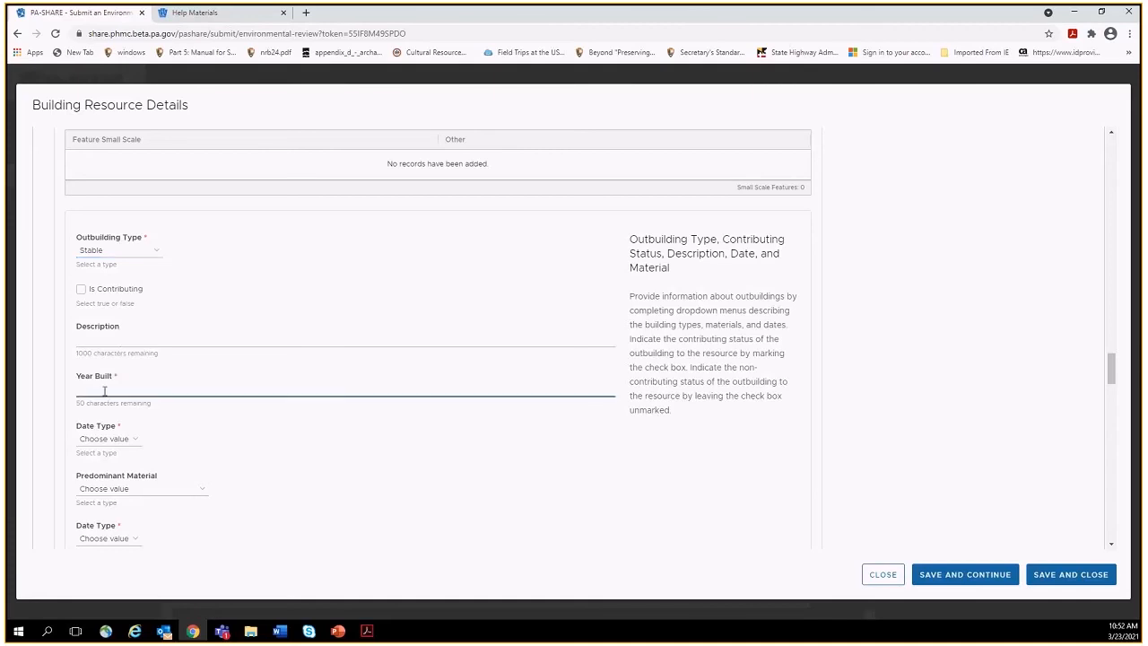
text(1900)
click(106, 439)
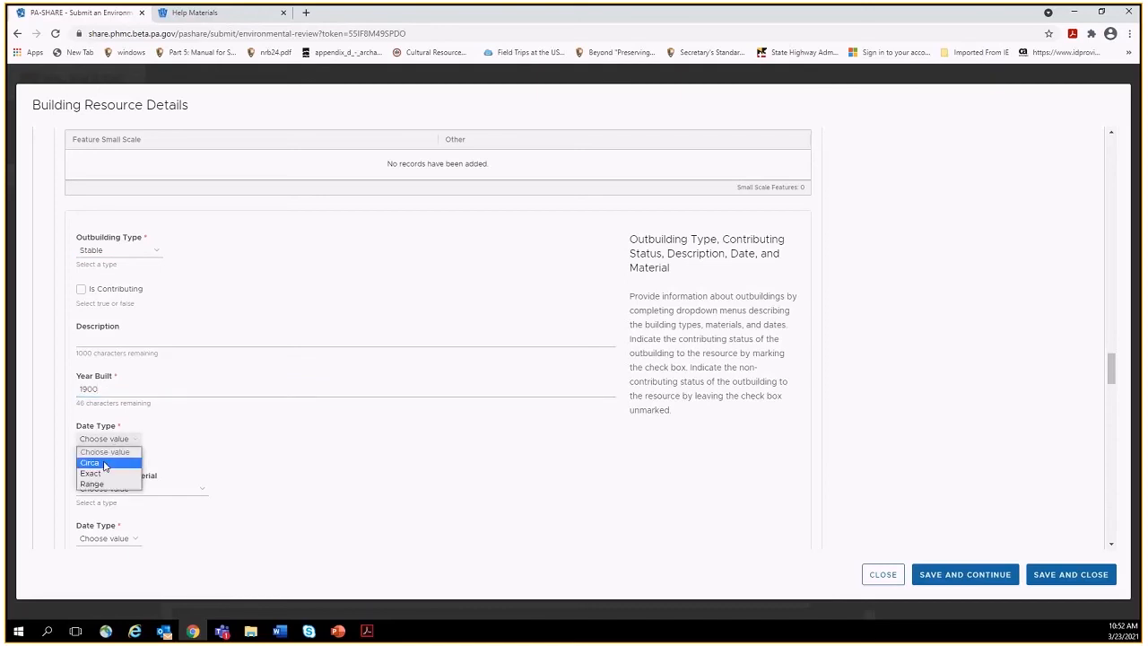
click(105, 465)
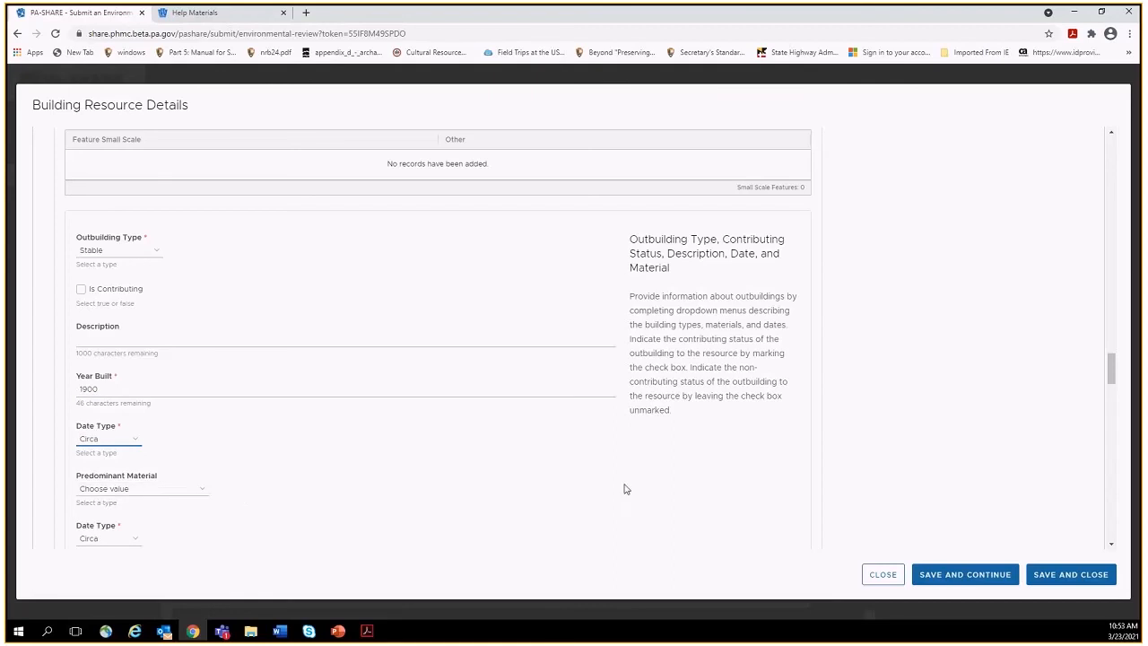
Choose Asbestos as the predominant material, keeping Circa as the second date type.
drag(1110, 368, 1114, 383)
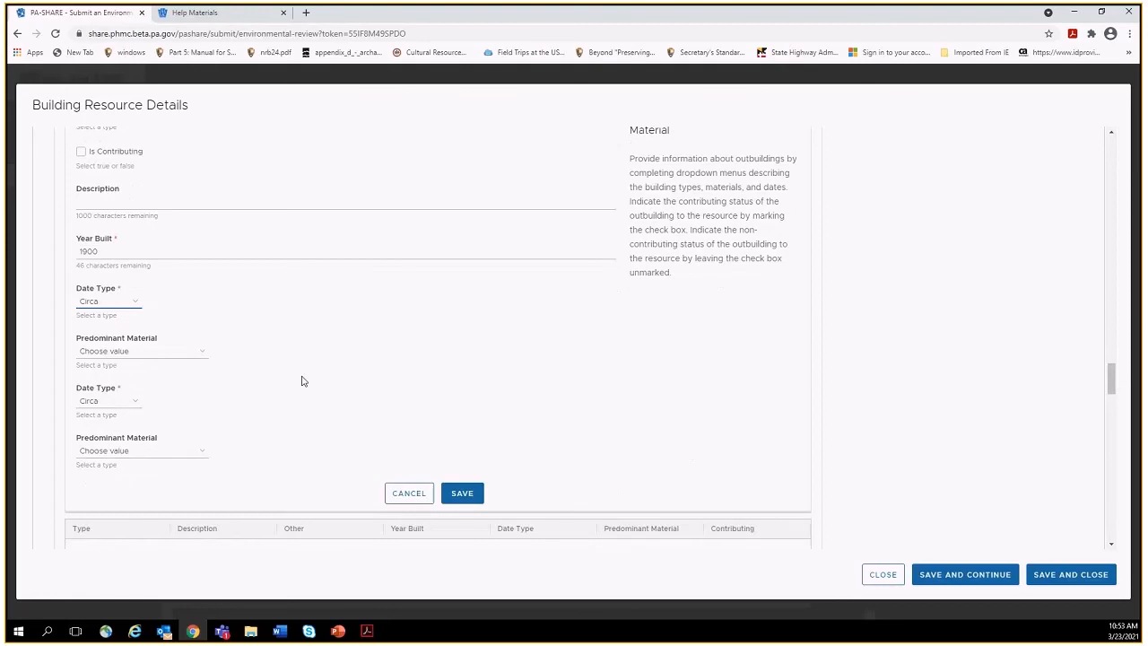
click(208, 352)
click(148, 387)
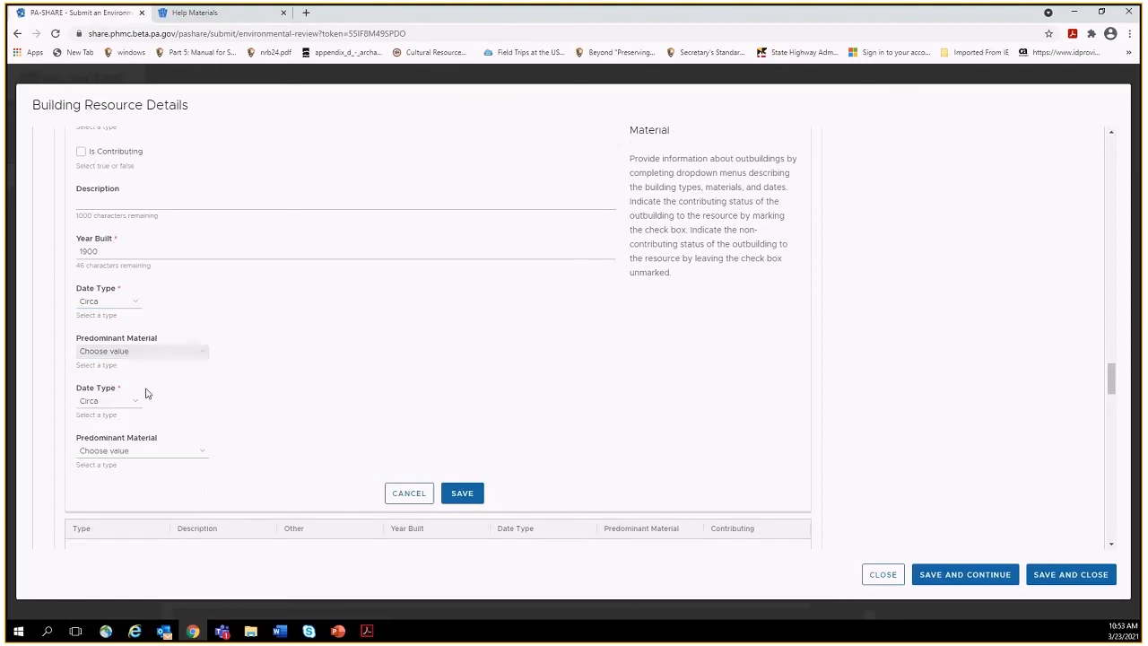
click(129, 404)
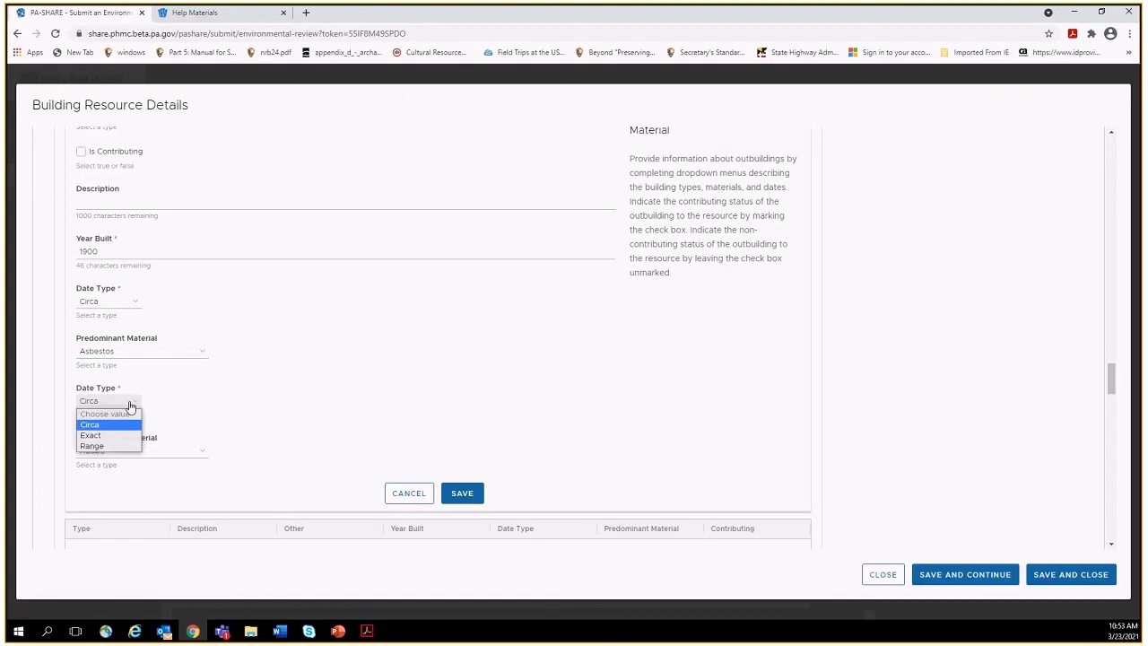
click(130, 406)
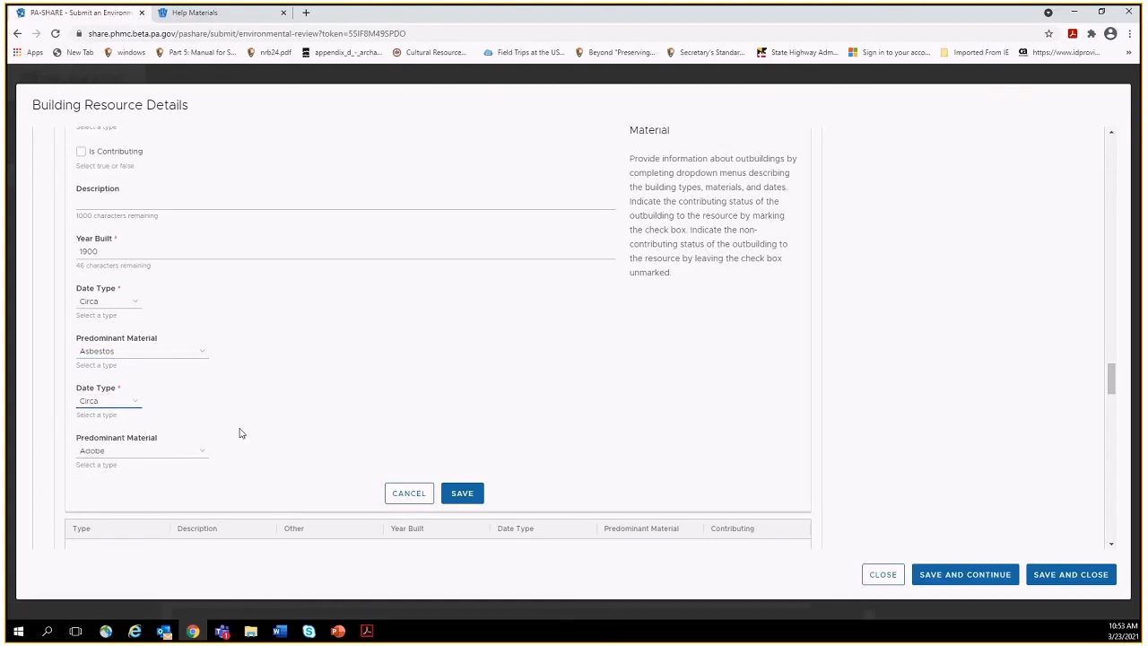
click(48, 632)
Capture the filled outbuilding form with Snipping Tool, then minimize it.
text(sni)
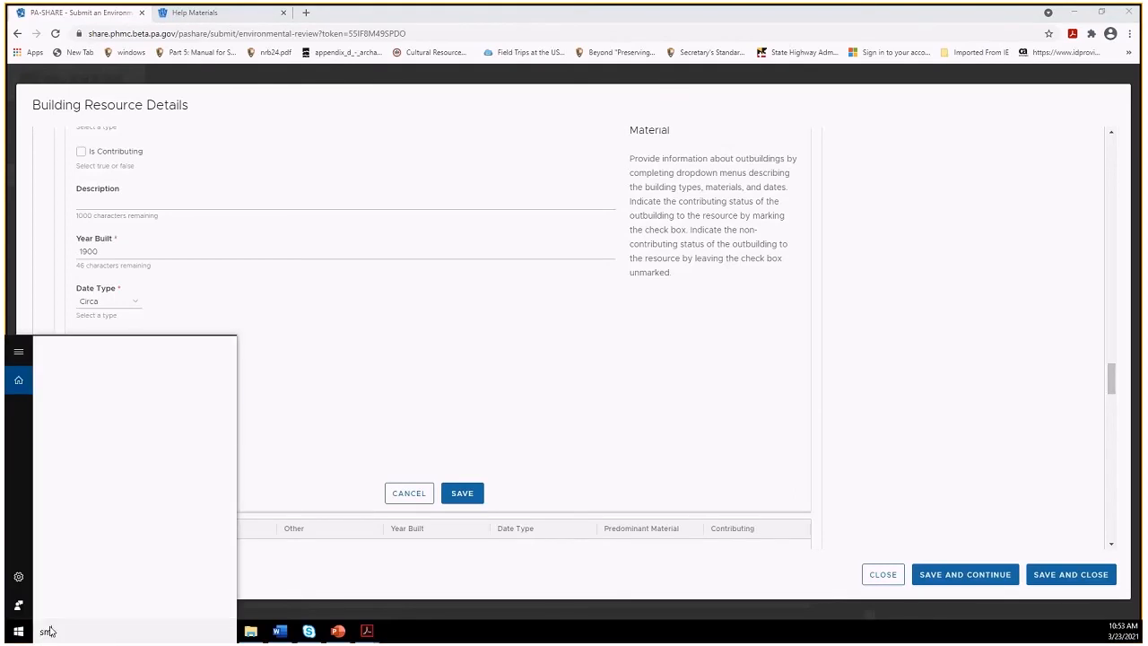
text(pping tool)
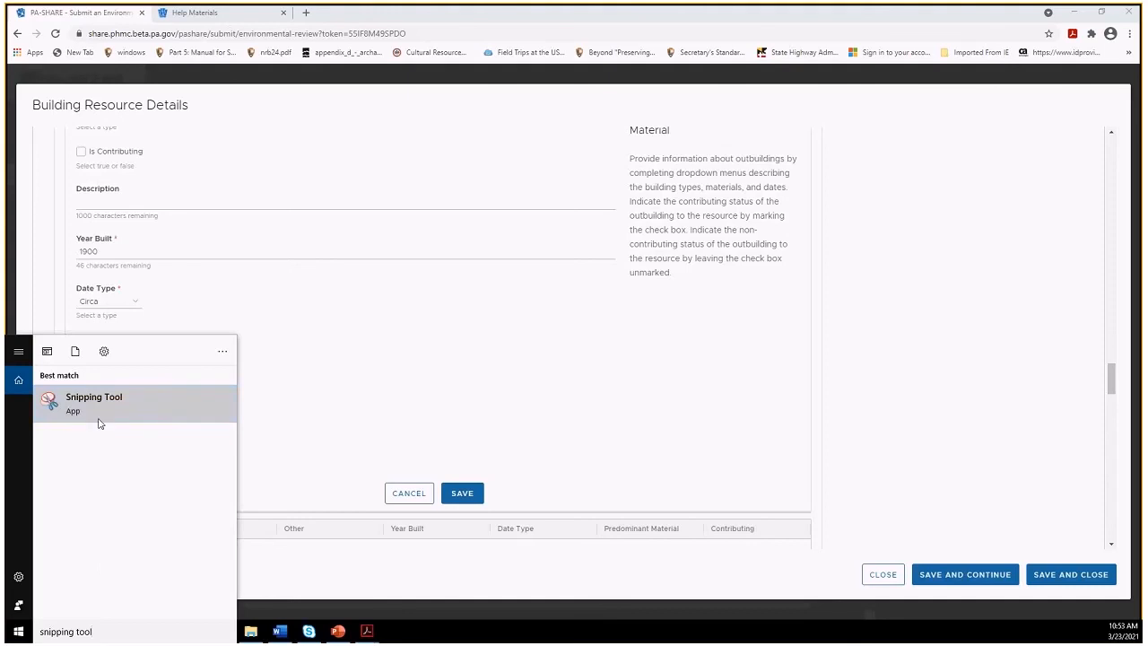
key(Return)
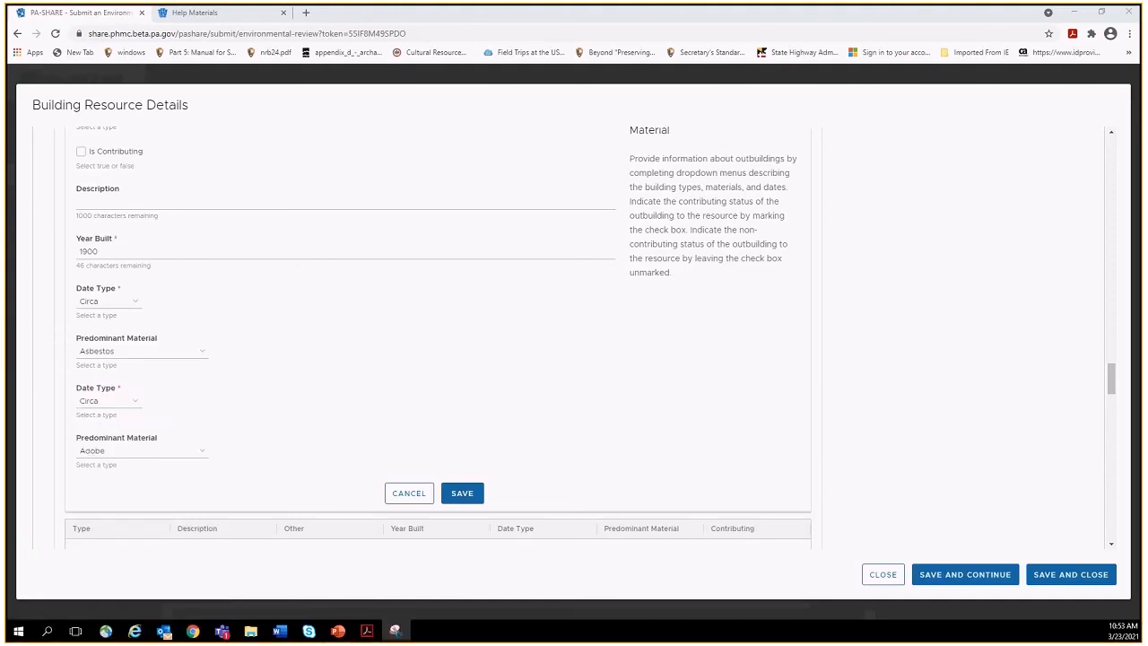
drag(23, 88, 230, 503)
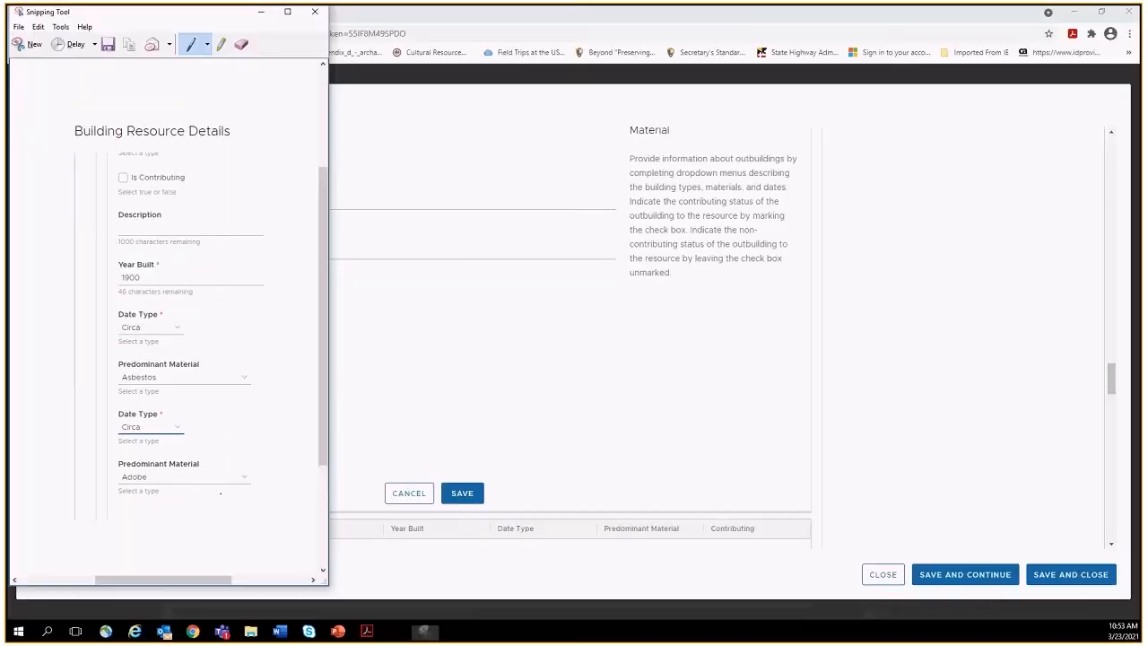
click(260, 12)
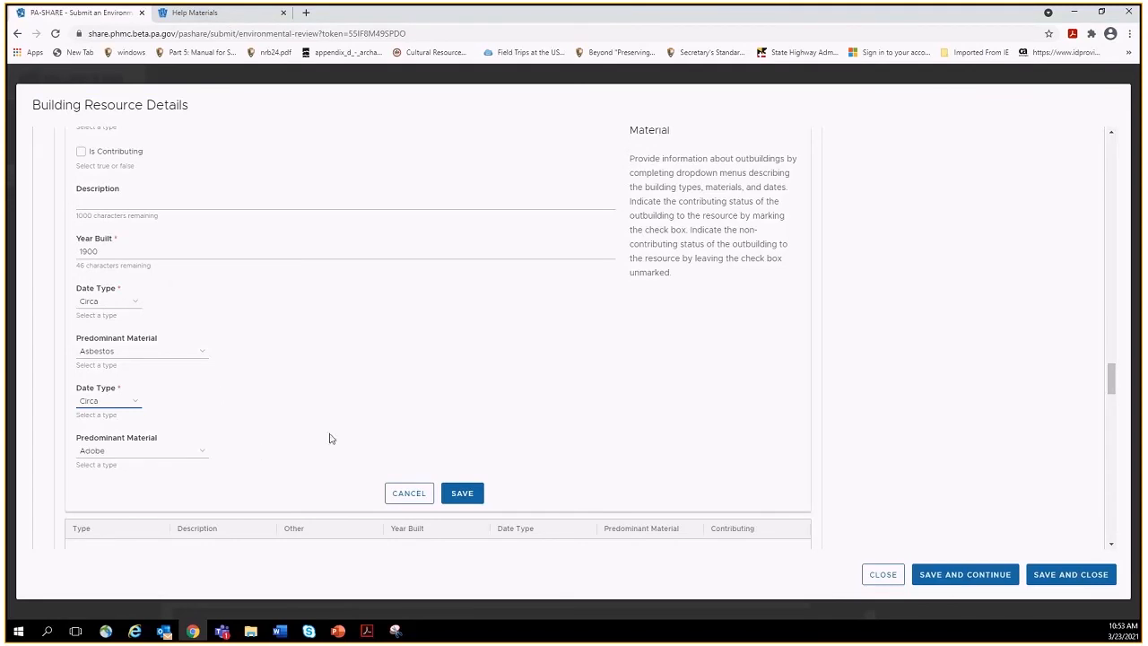
Set the second Date Type to Circa and save the Stable outbuilding.
click(137, 401)
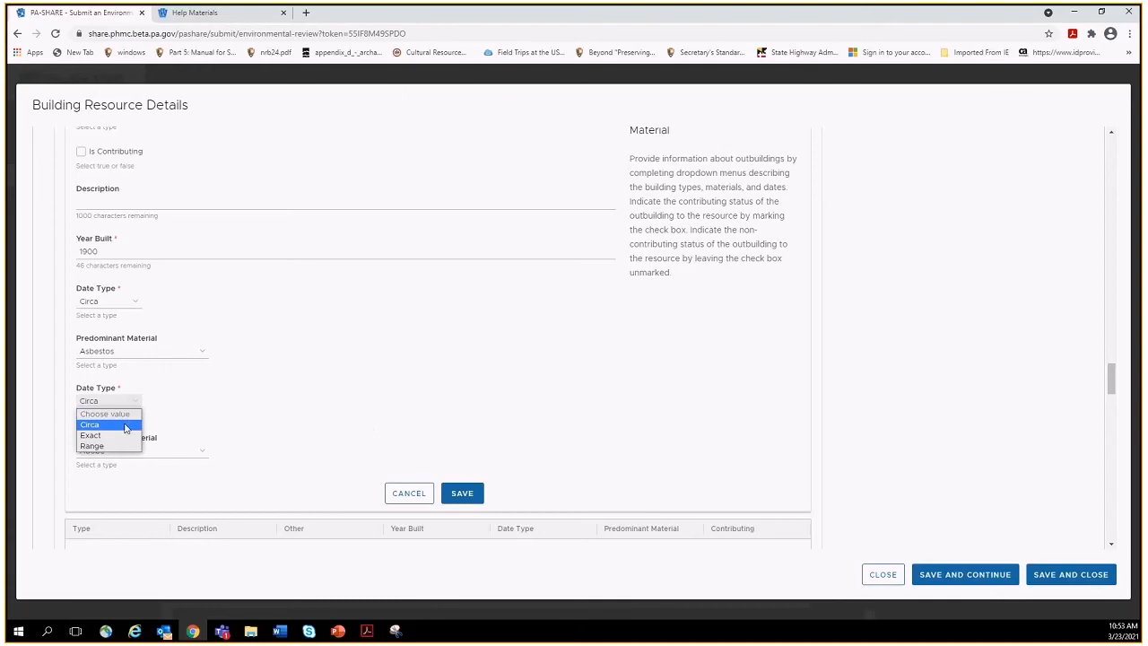
click(126, 424)
click(462, 494)
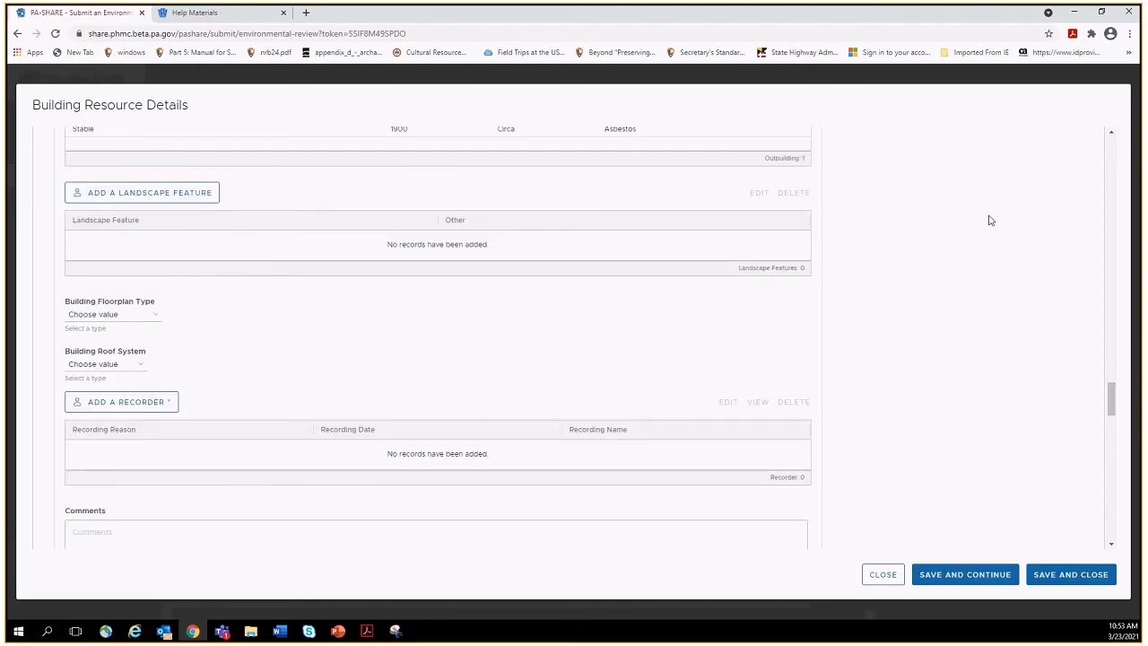
Start a blank second outbuilding entry, then close the Building Resource Details dialog.
click(1112, 134)
click(1112, 135)
click(1111, 135)
click(1112, 134)
click(1112, 135)
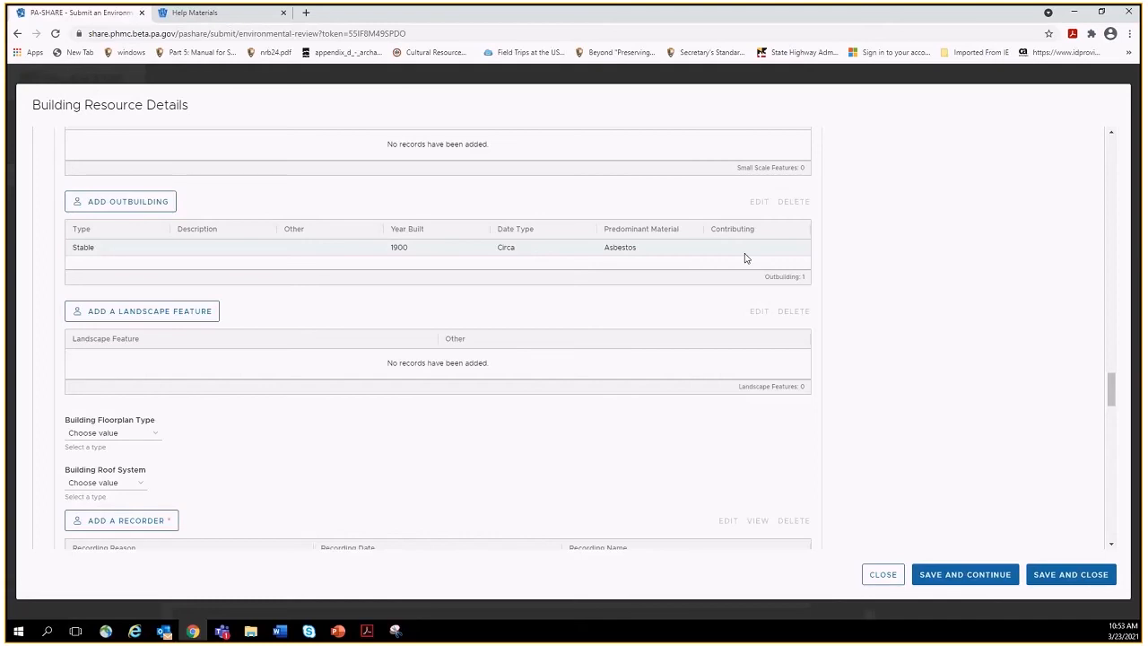
click(139, 199)
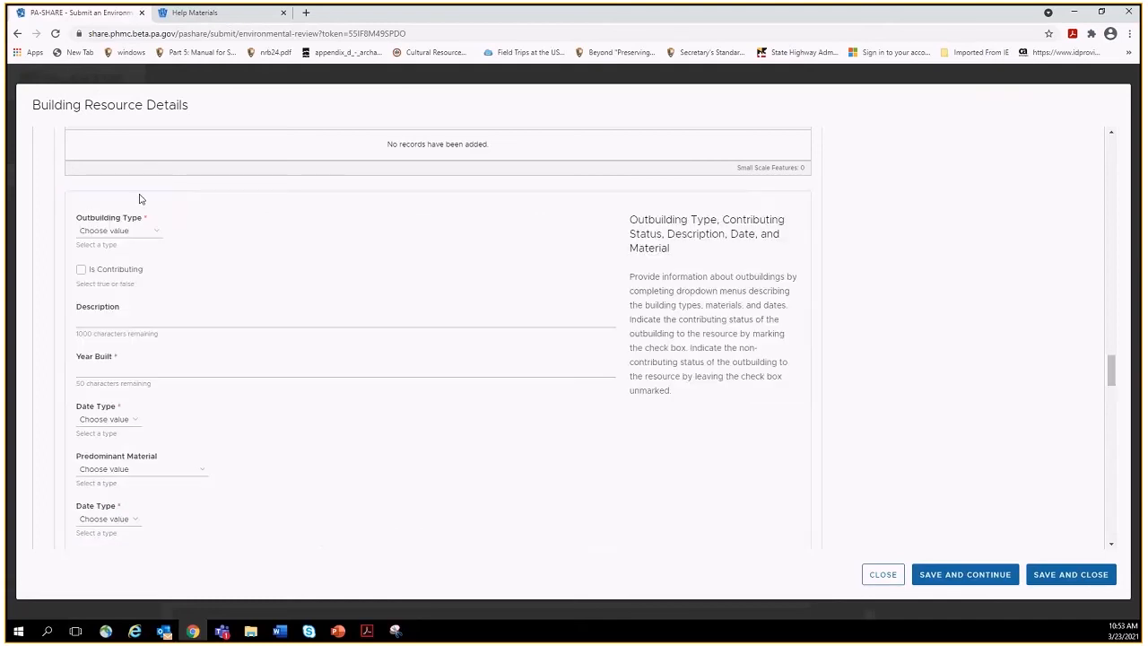
click(879, 575)
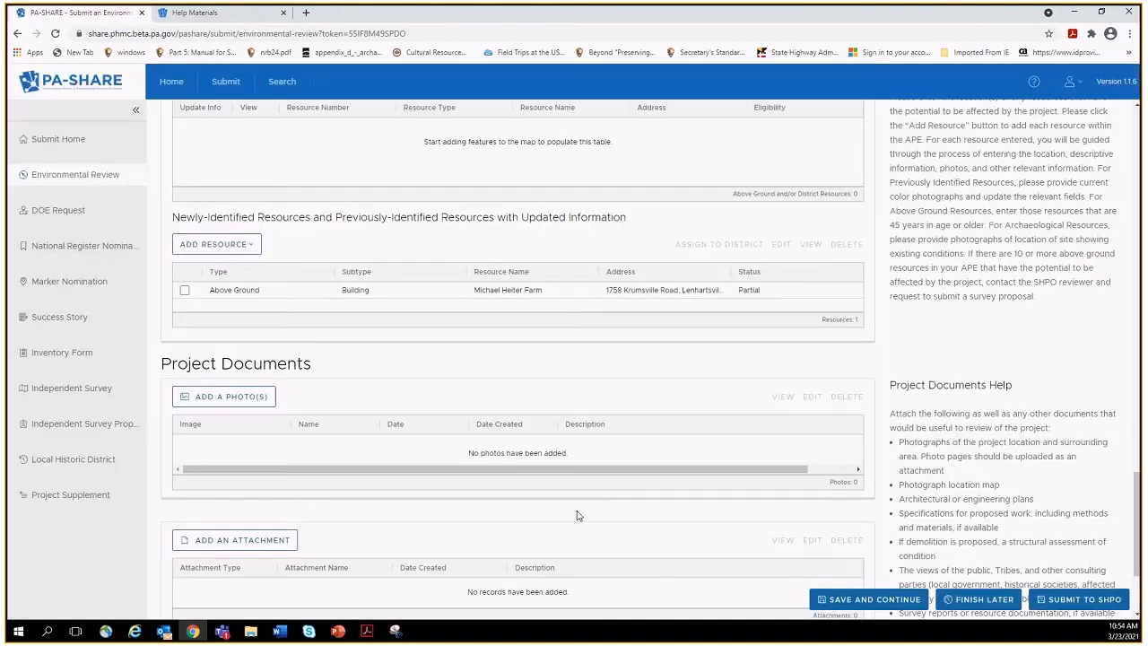
Reopen the farm resource for editing and start a new recorder entry in its details.
click(568, 297)
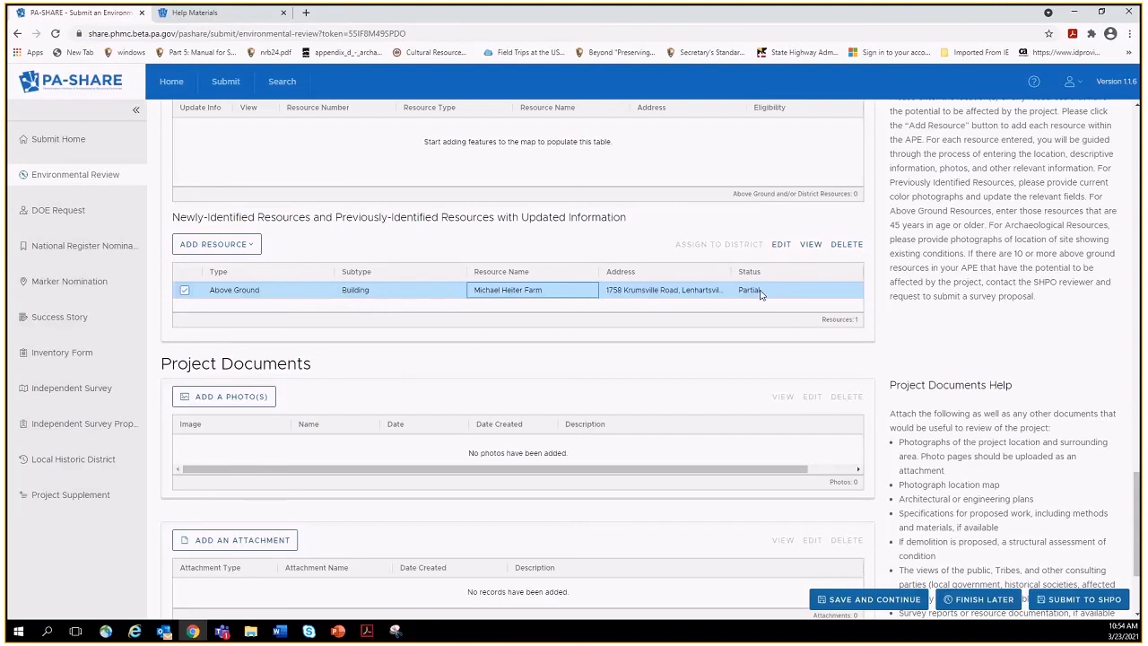
click(783, 244)
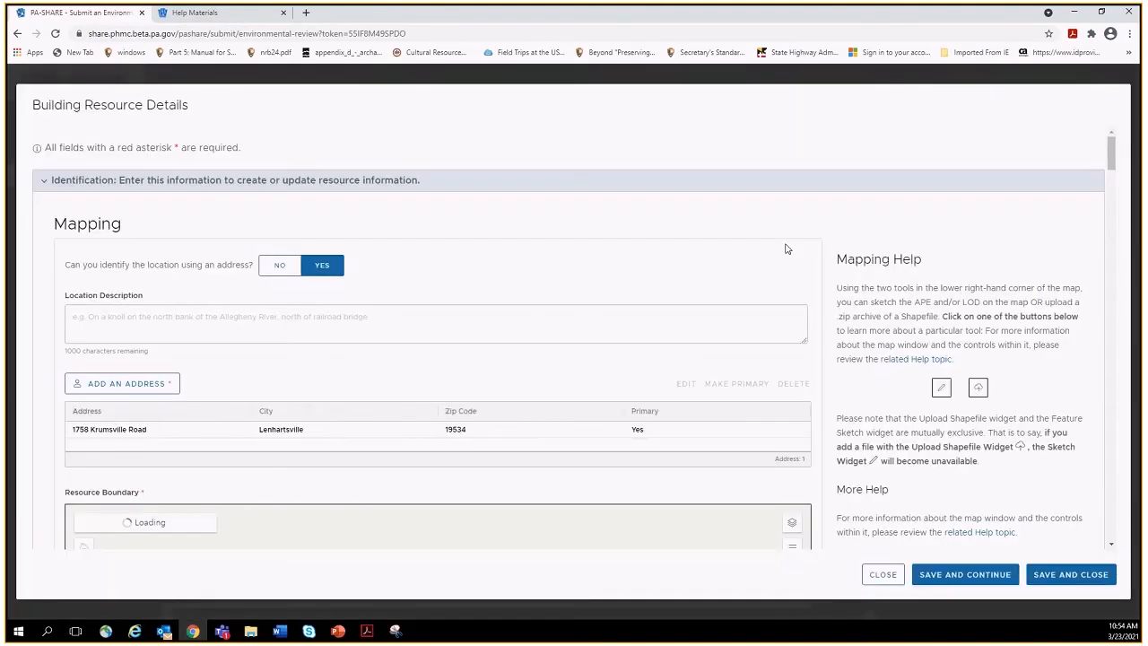
drag(1106, 159, 1112, 312)
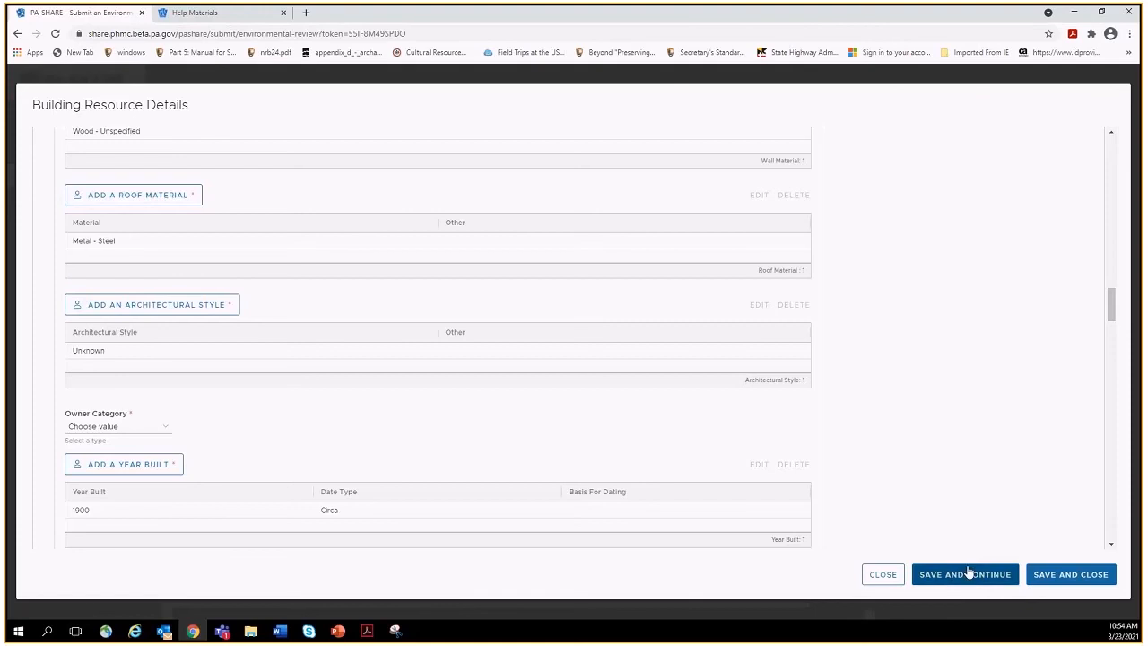
drag(1115, 311, 1112, 394)
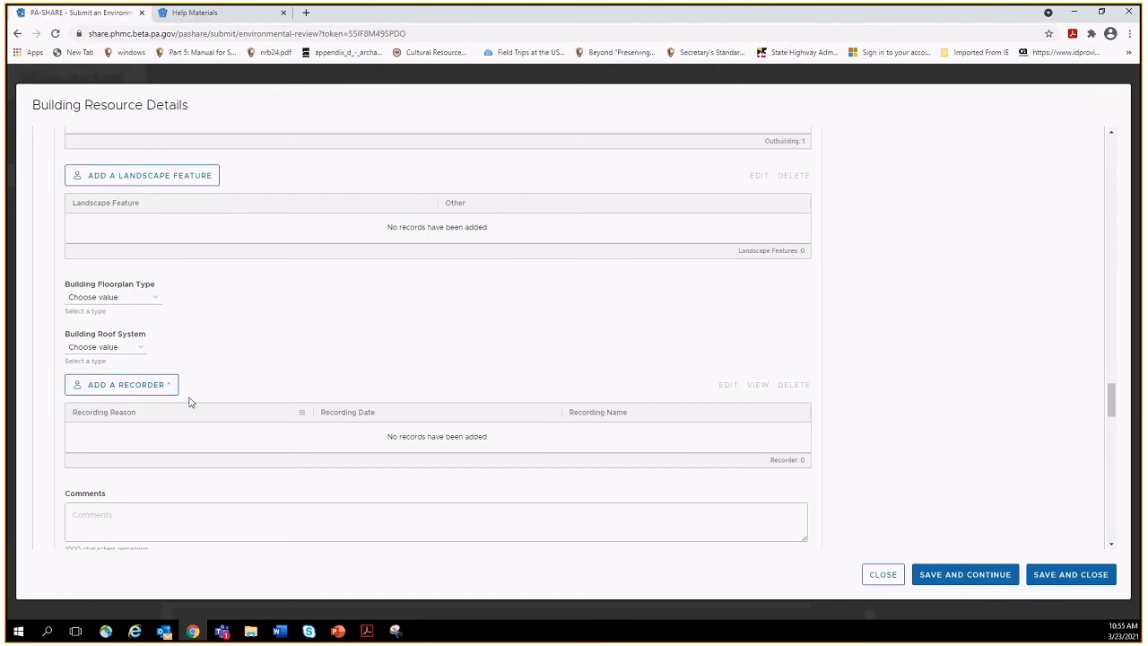
click(134, 388)
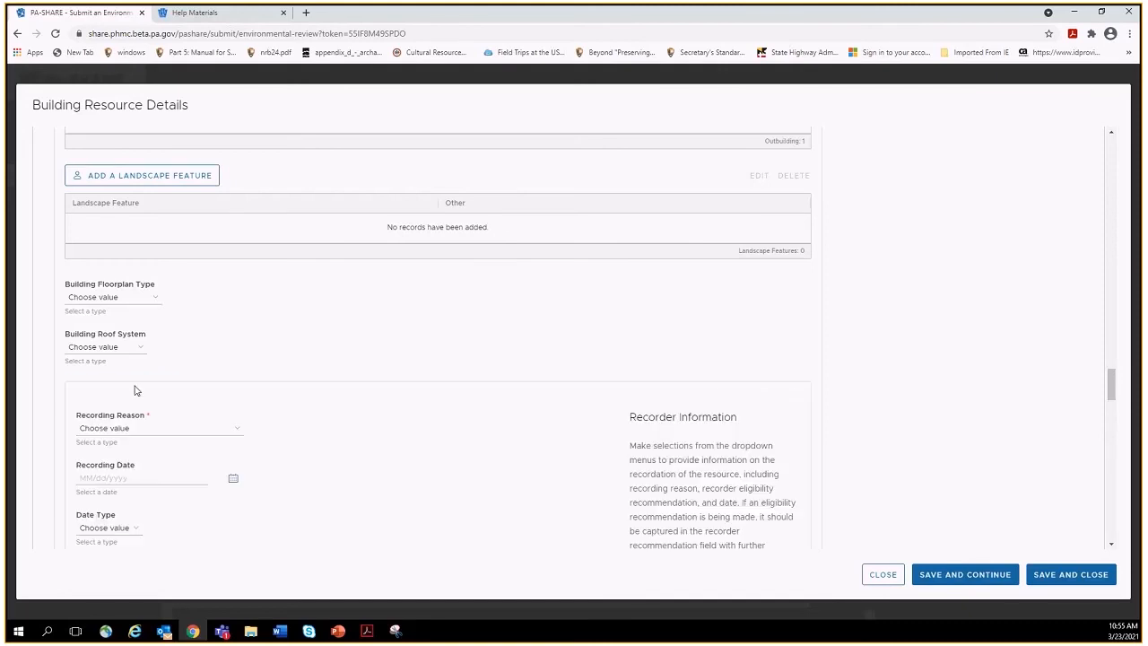
Set the recording reason to Environmental Review.
click(179, 434)
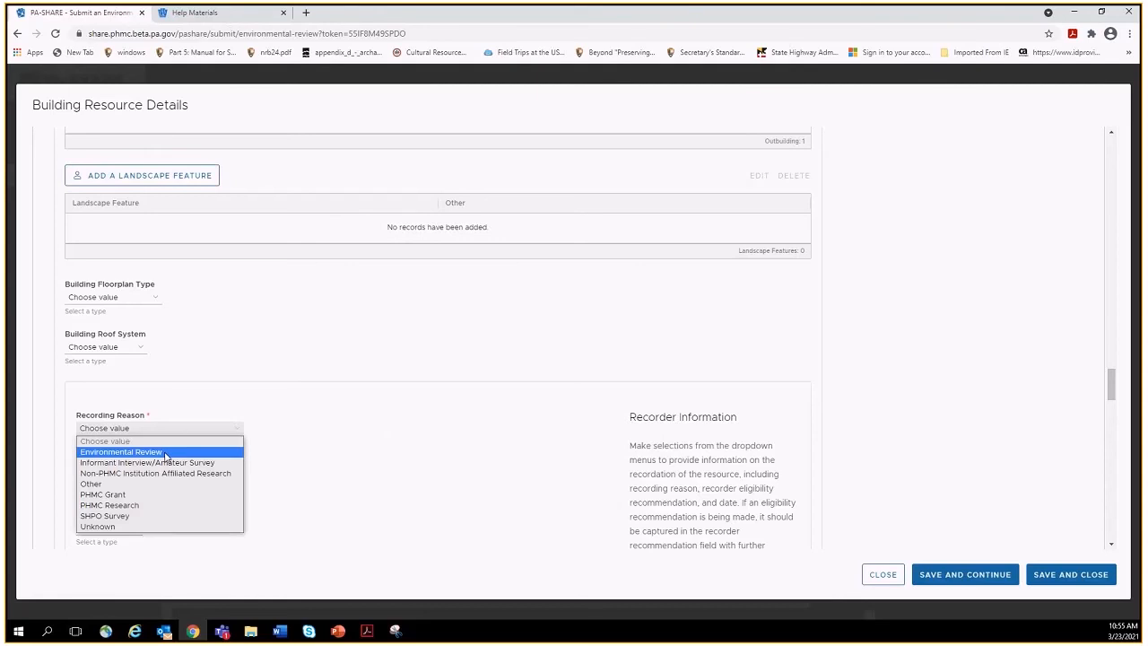
click(165, 455)
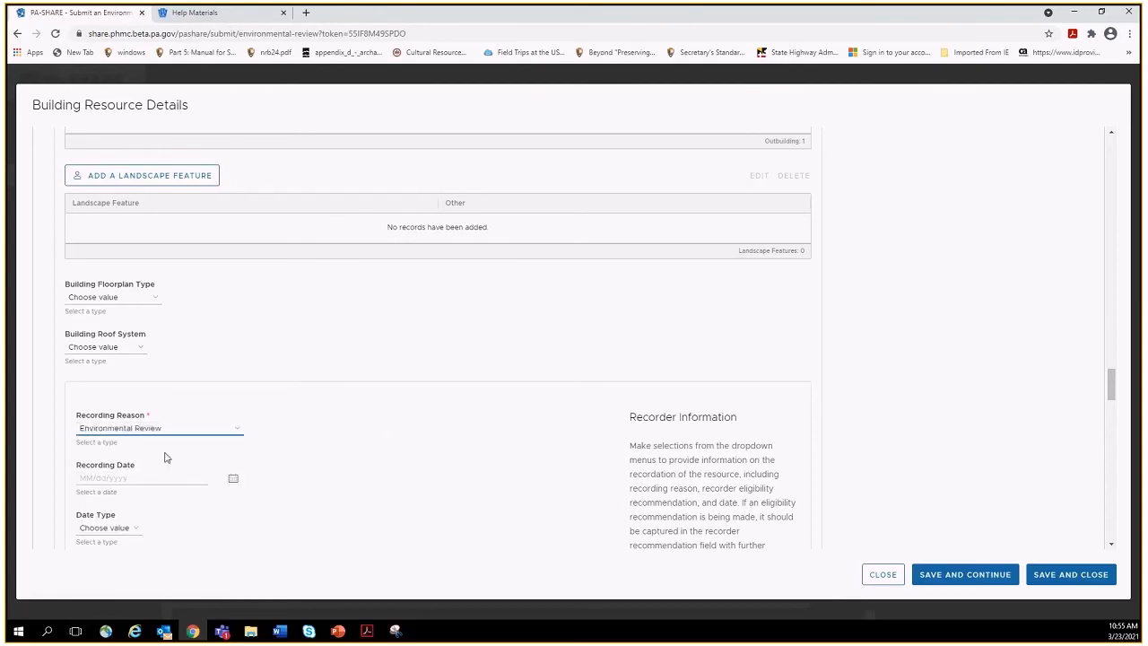
drag(1111, 381, 1113, 404)
Enter the recorder contact's street address, city and ZIP code, then save the contact and recorder entry.
click(205, 391)
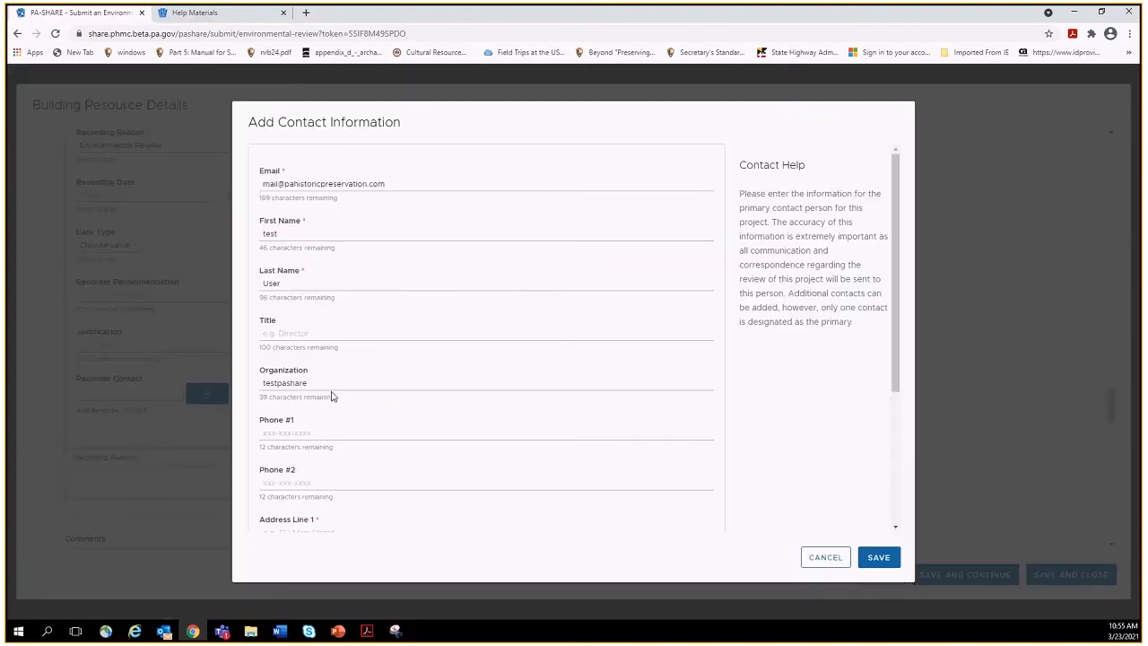
drag(895, 340, 900, 423)
click(359, 378)
key(Tab)
key(Tab)
text(Newburg)
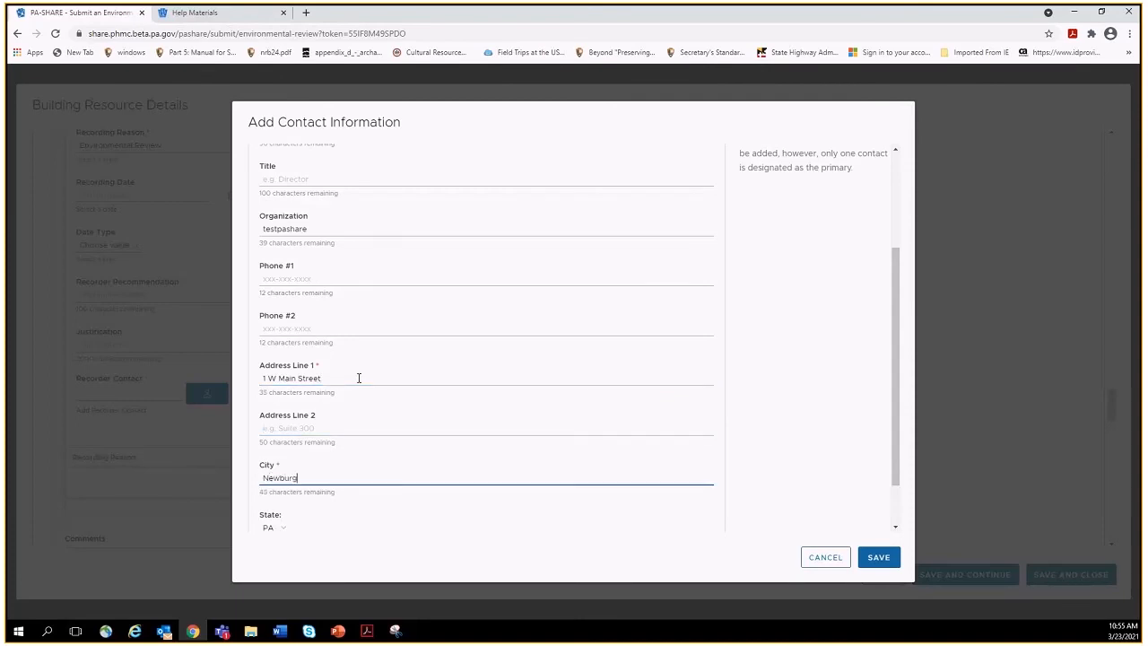
scroll(757, 403, down, 1)
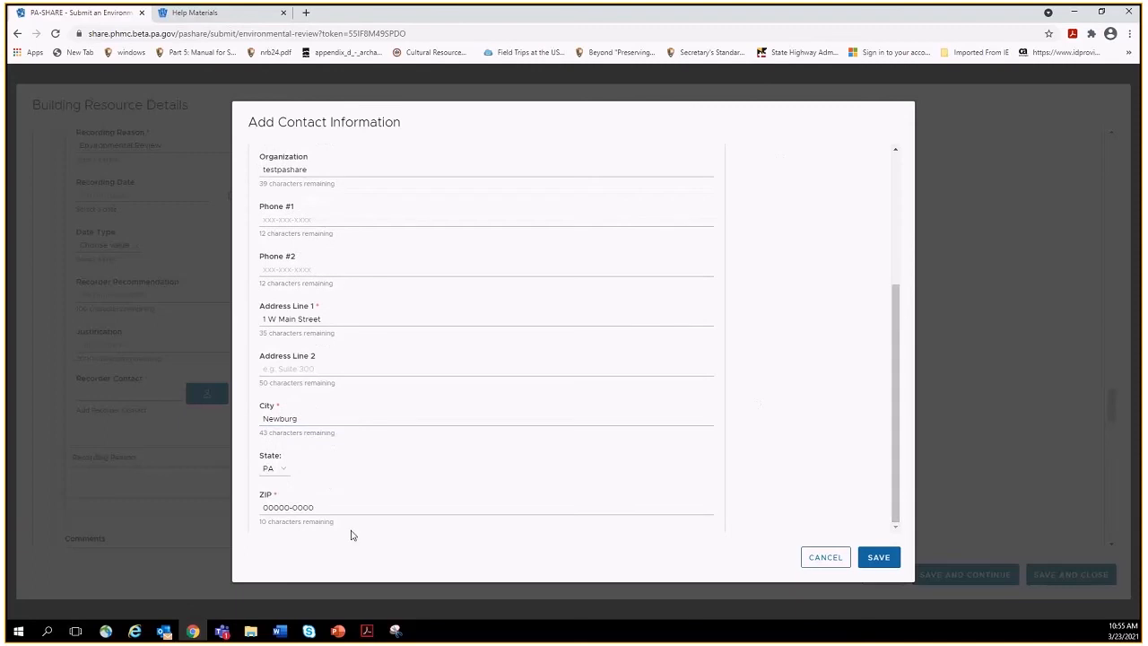
drag(331, 508, 240, 503)
text(17240-0000)
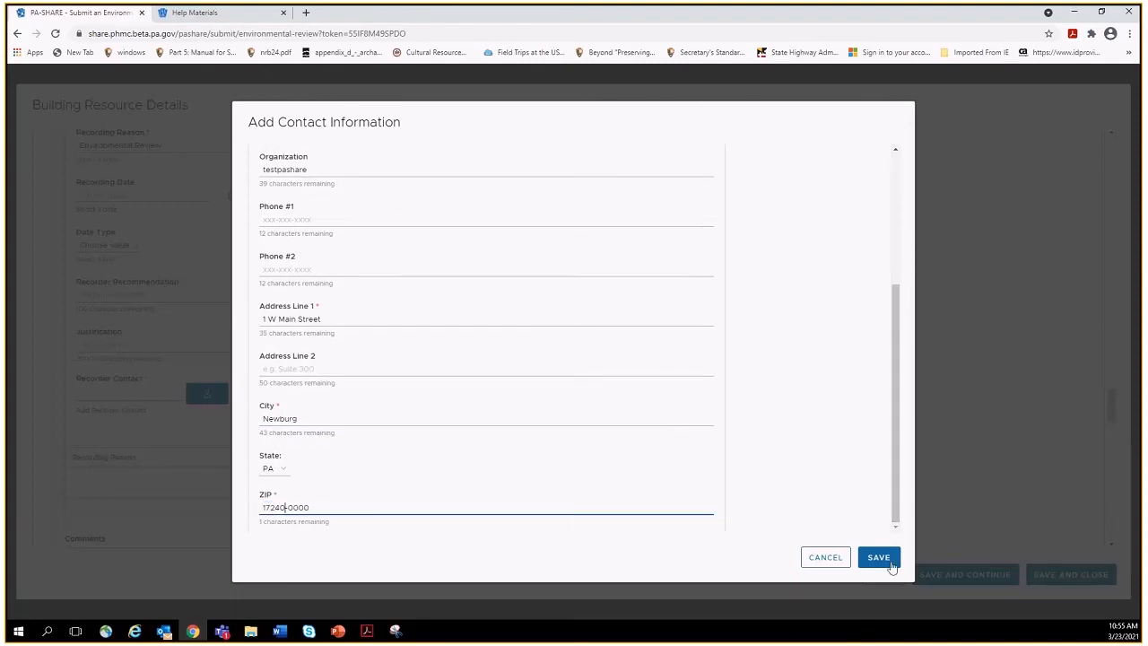
click(886, 560)
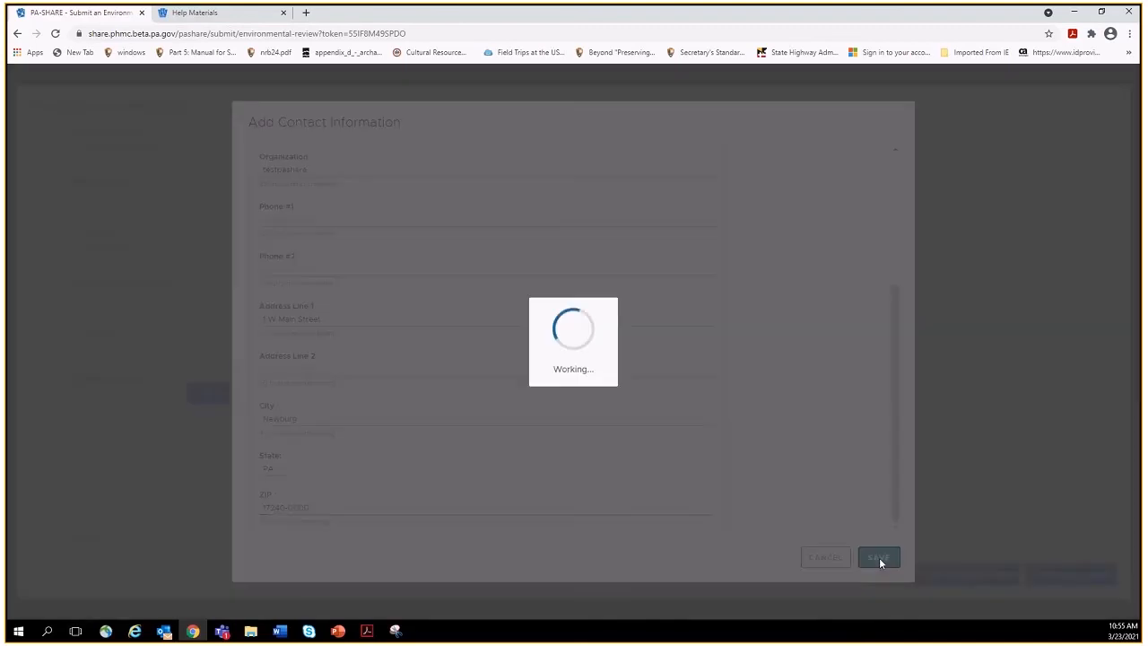
click(467, 435)
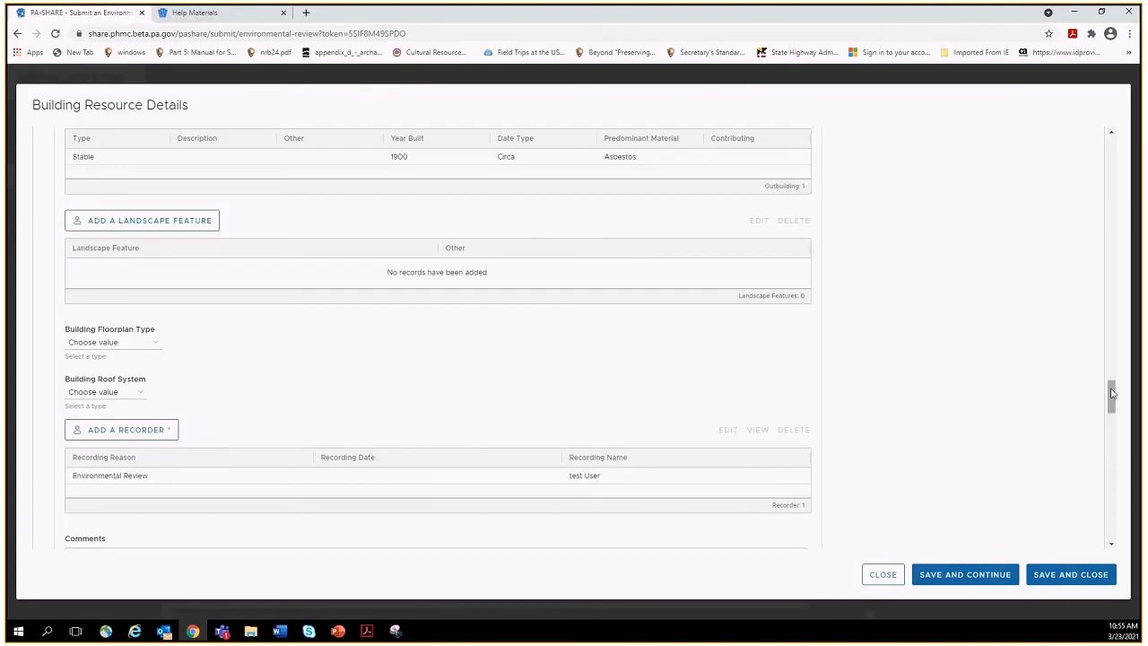
drag(1112, 393, 1111, 432)
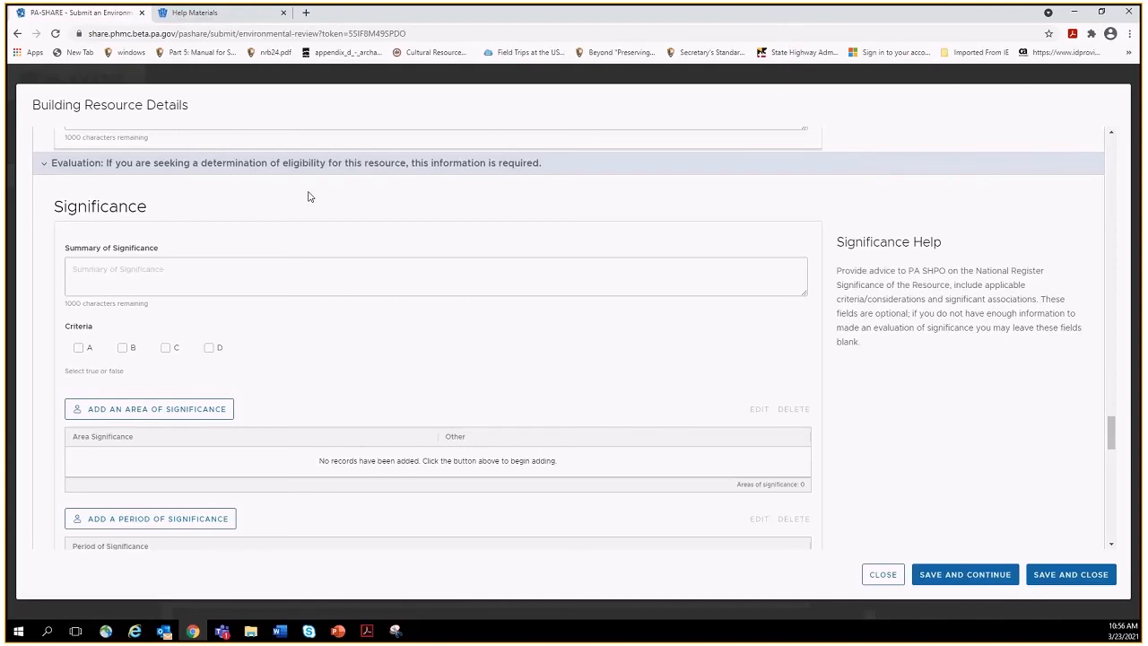
click(214, 282)
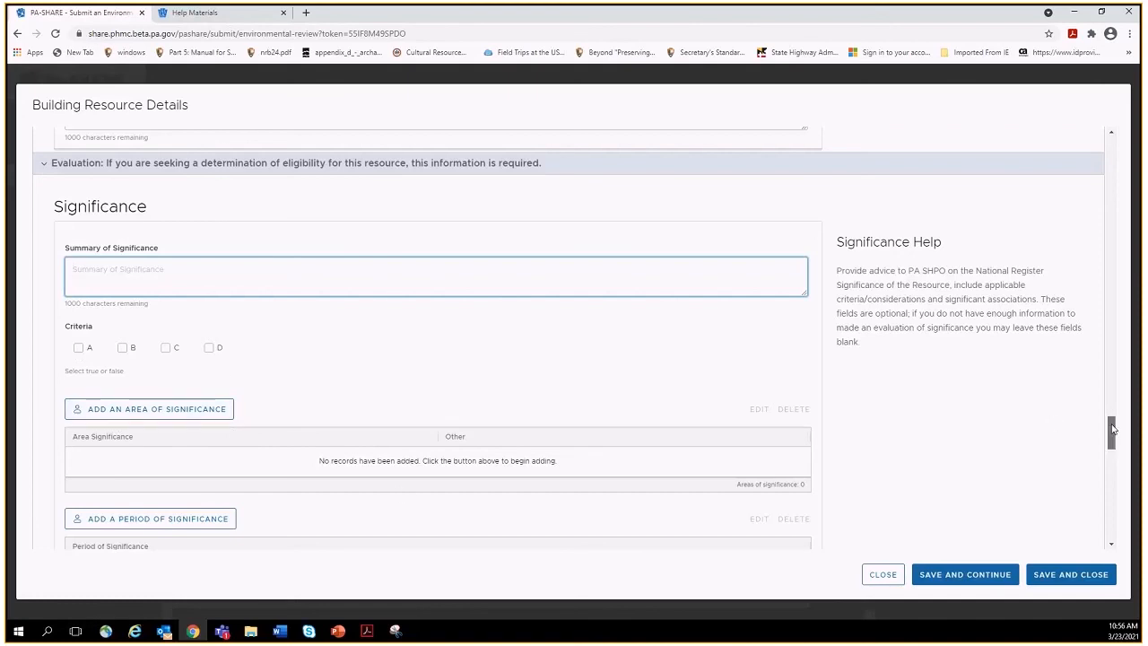
drag(1112, 429, 1111, 492)
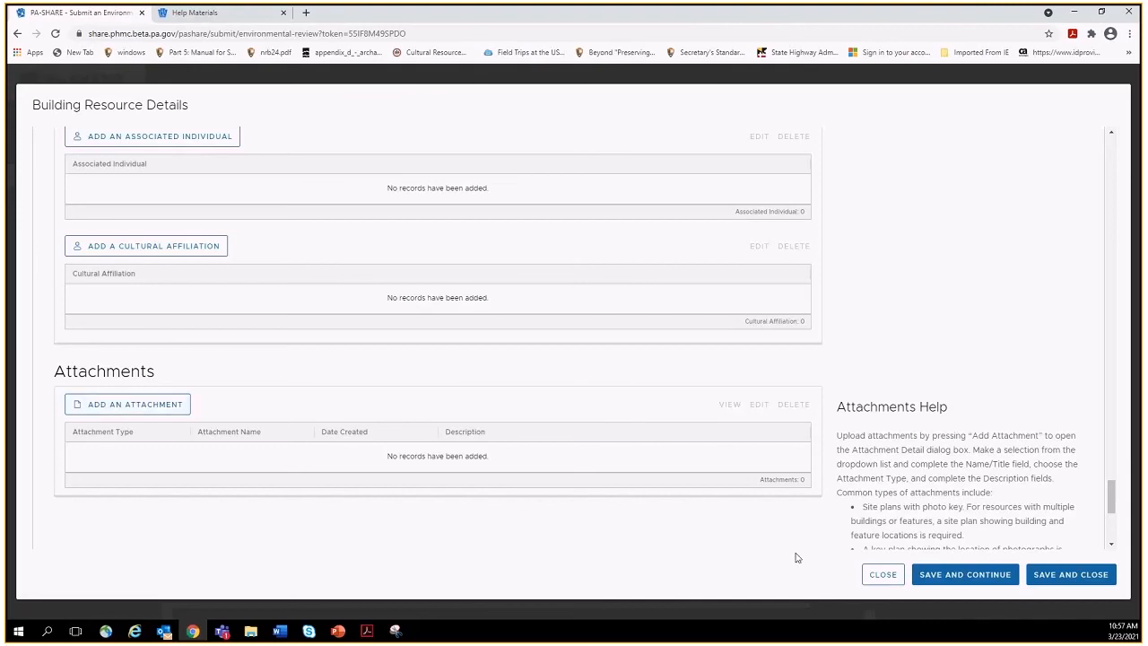
drag(1111, 507, 1112, 518)
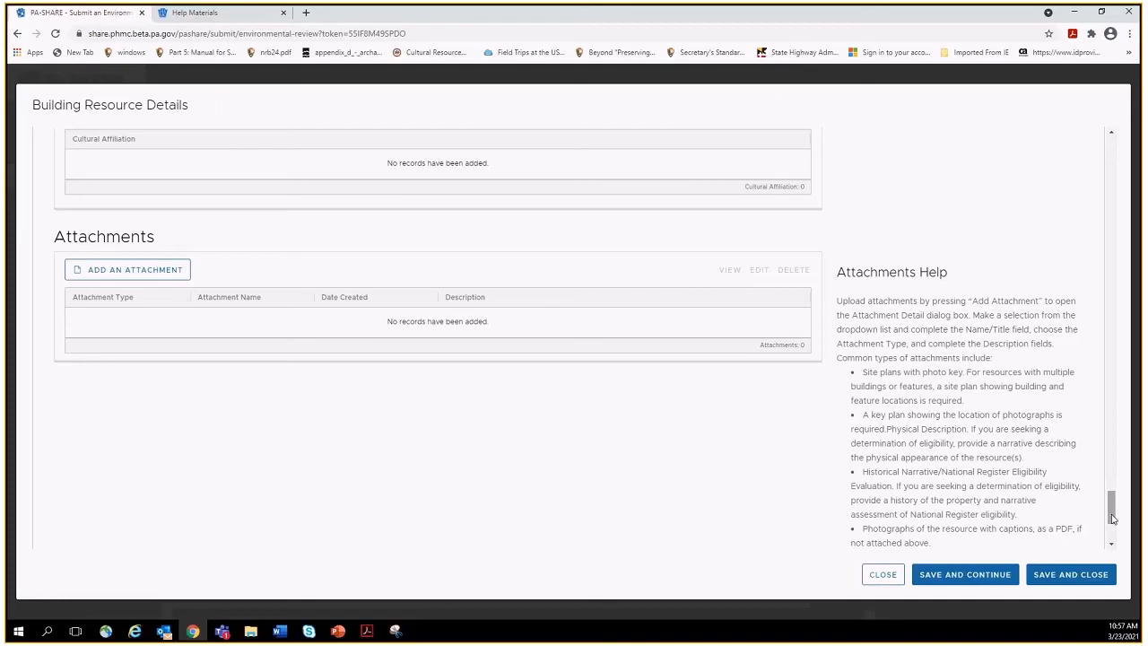
drag(1111, 518, 1111, 487)
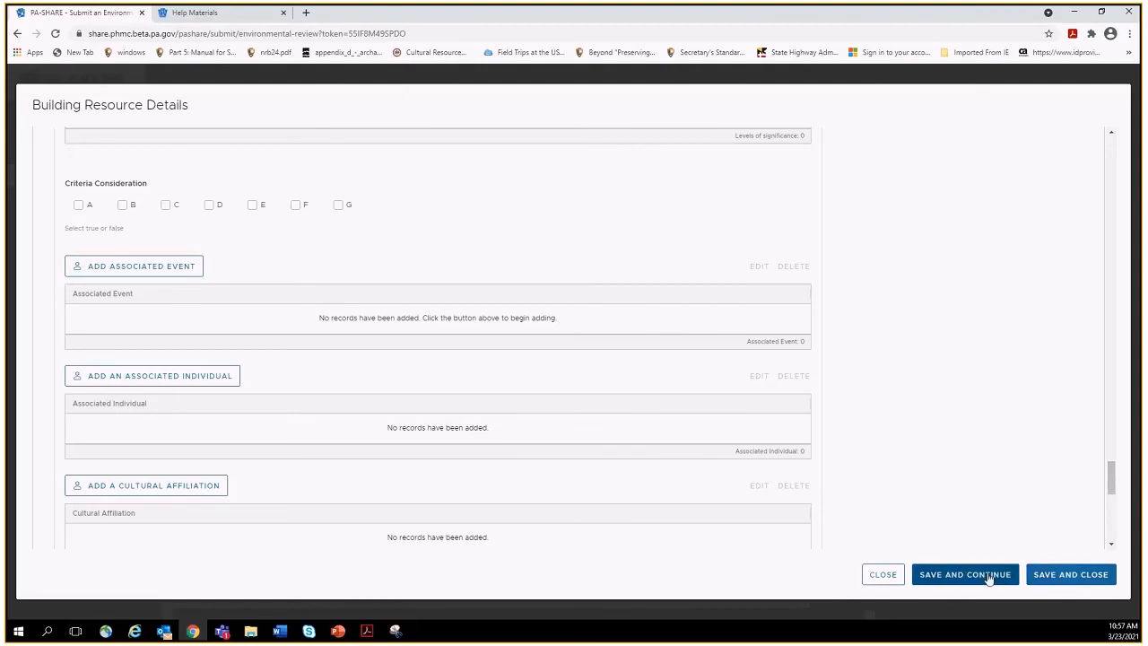
After a failed Save and Close, set Owner Category to Private and Resource Classification to Building.
click(1045, 581)
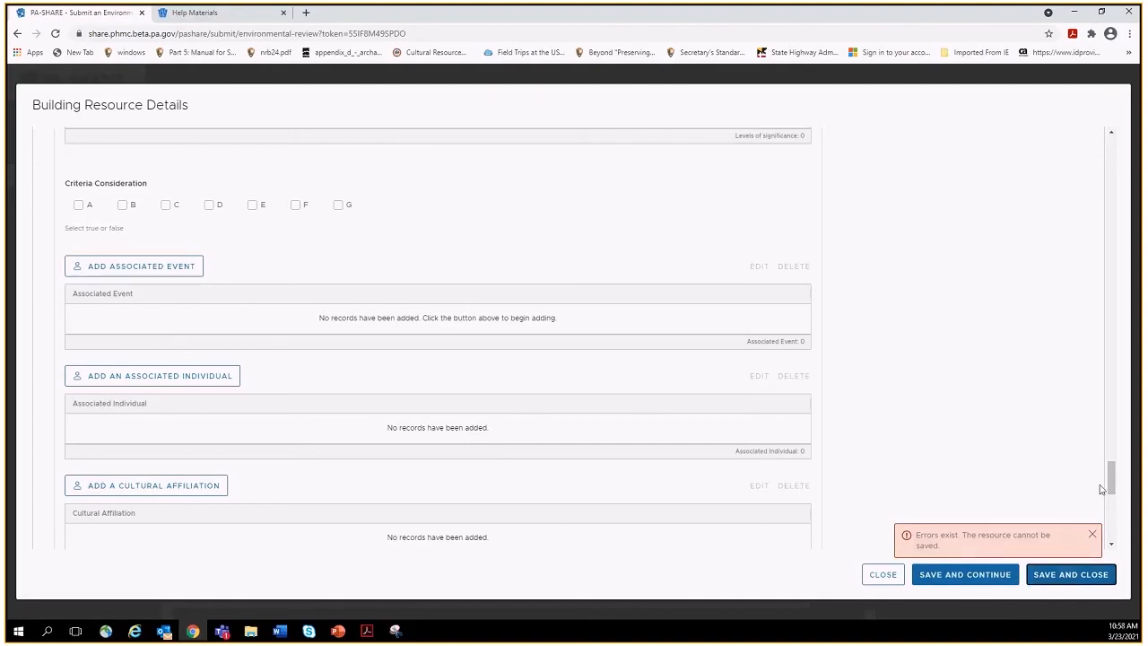
drag(1112, 490, 1110, 329)
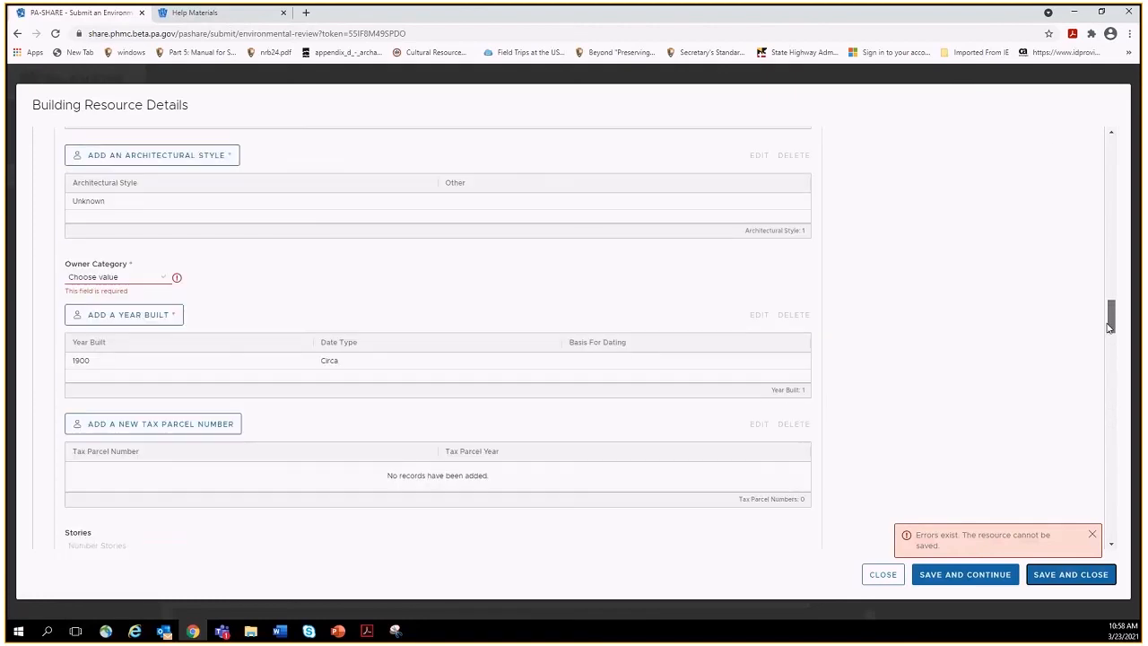
click(153, 278)
click(114, 355)
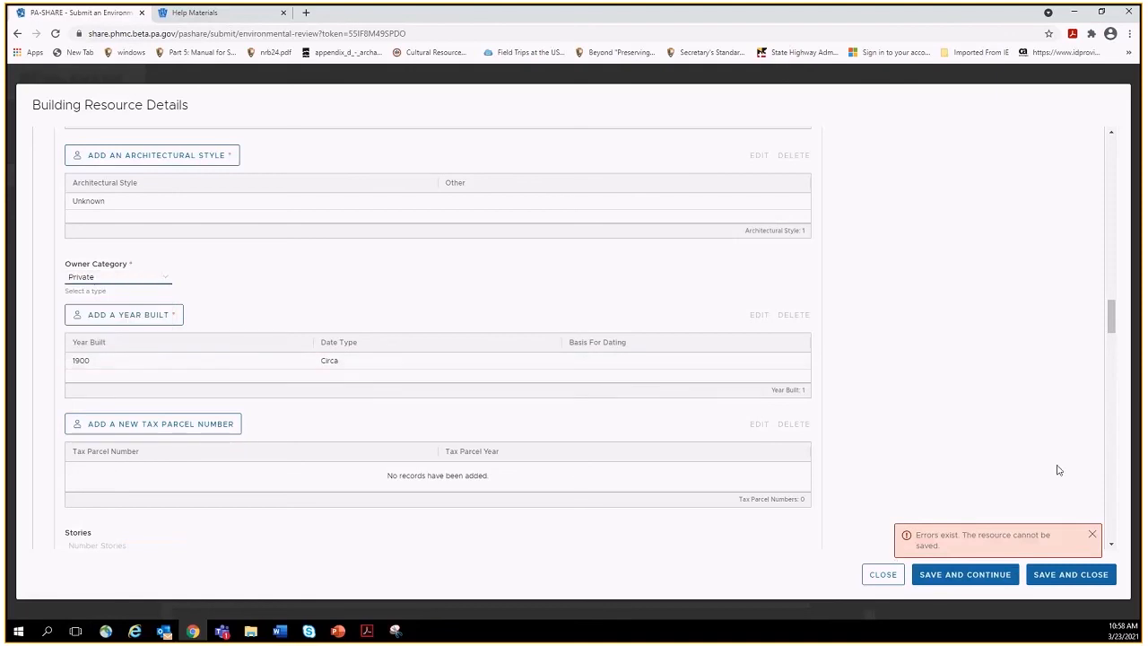
drag(1113, 325, 1108, 263)
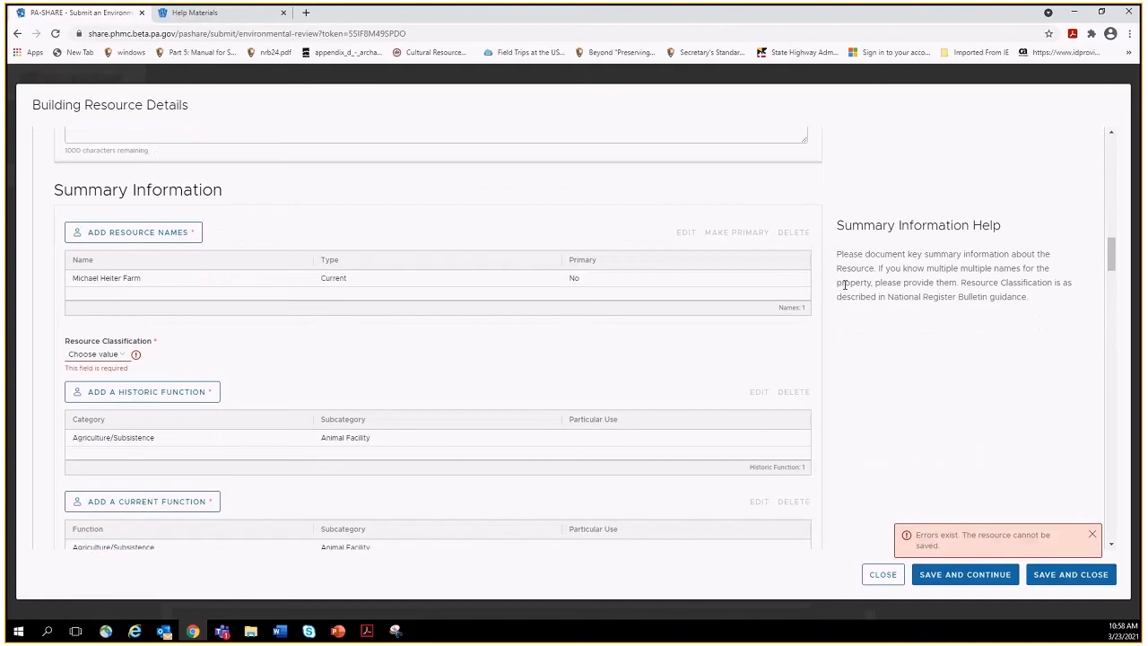
click(108, 354)
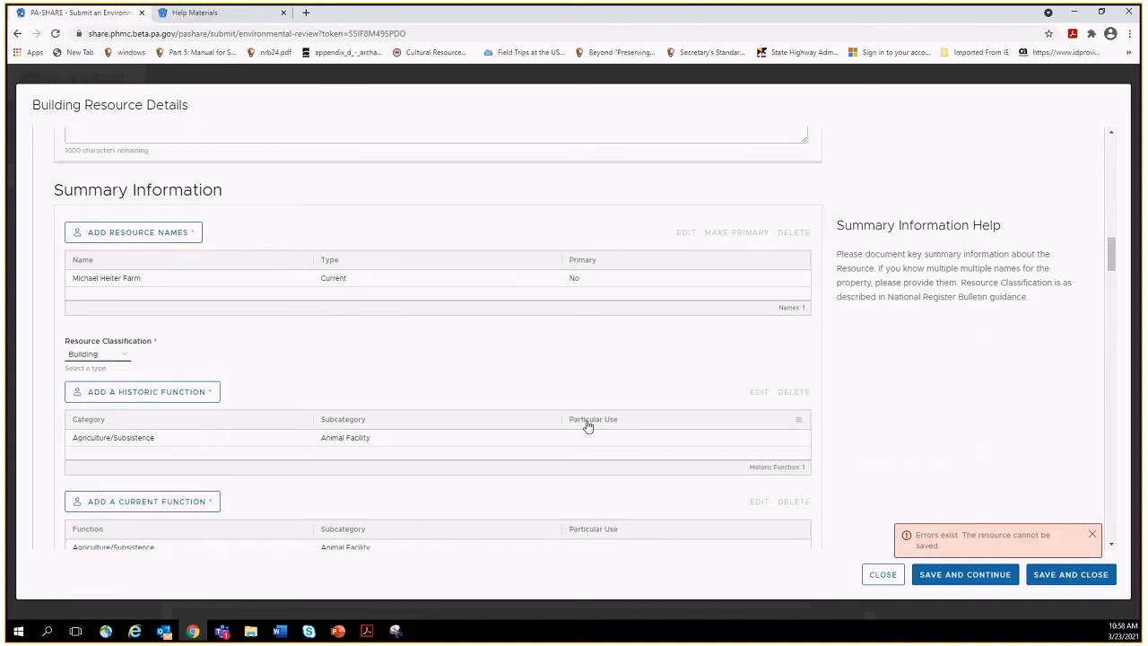
drag(1111, 252, 1109, 175)
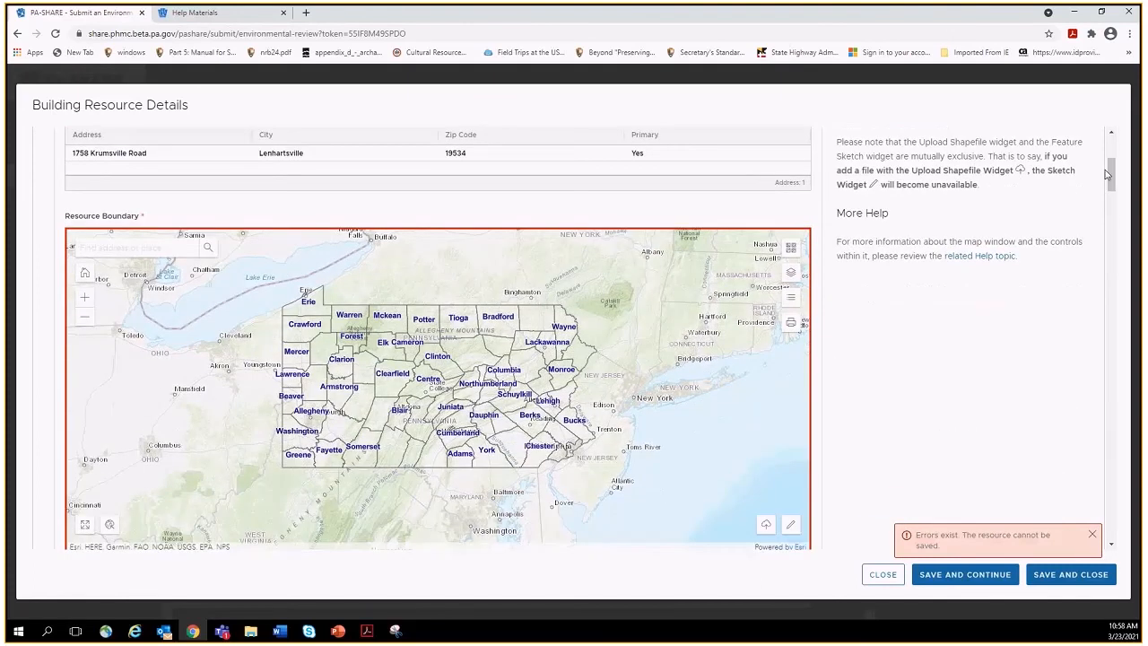
Locate the resource's Krumsville Rd address on the boundary map via the Find address search.
click(134, 247)
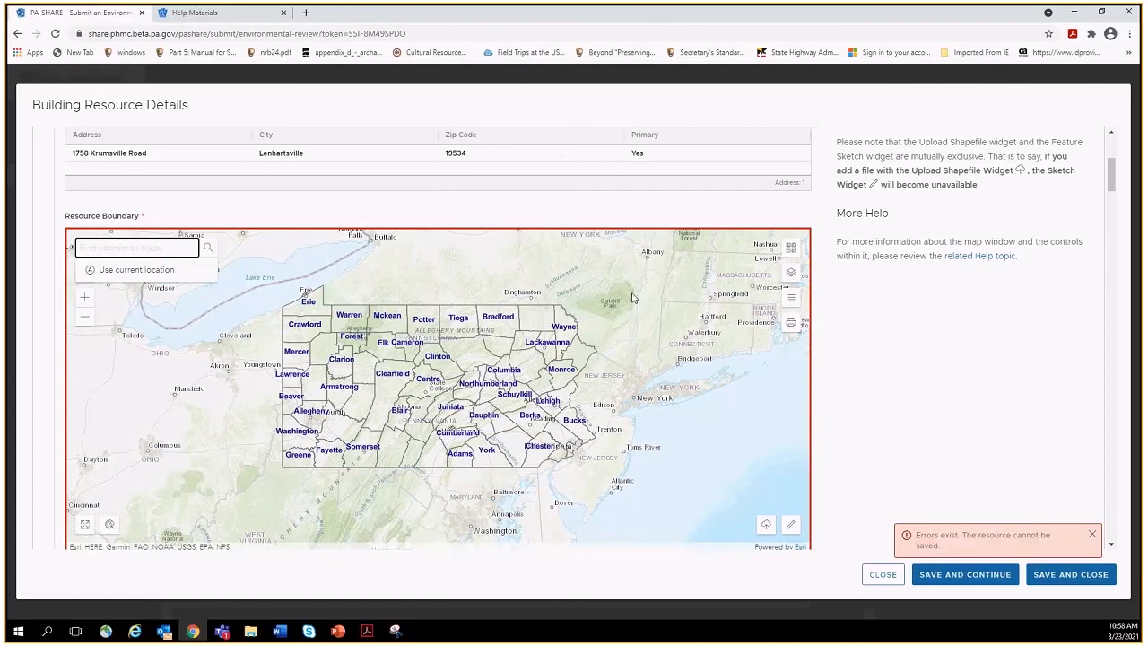
mouse_move(1112, 183)
mouse_down()
mouse_move(1113, 170)
mouse_move(1114, 195)
mouse_move(1111, 178)
mouse_up()
scroll(413, 284, up, 1)
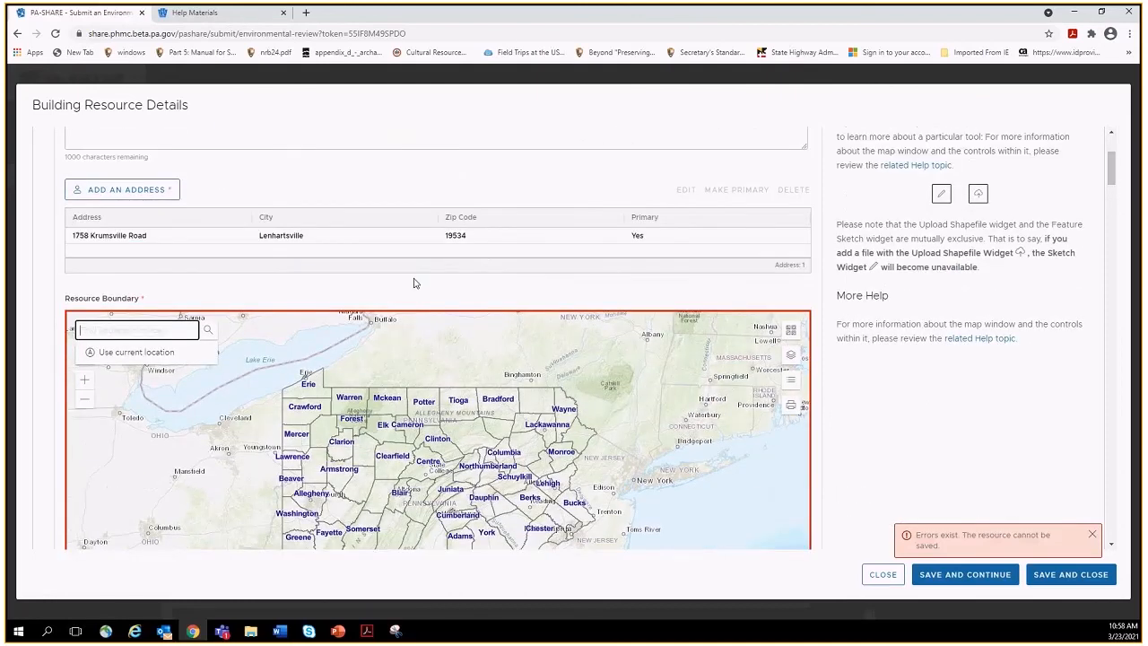
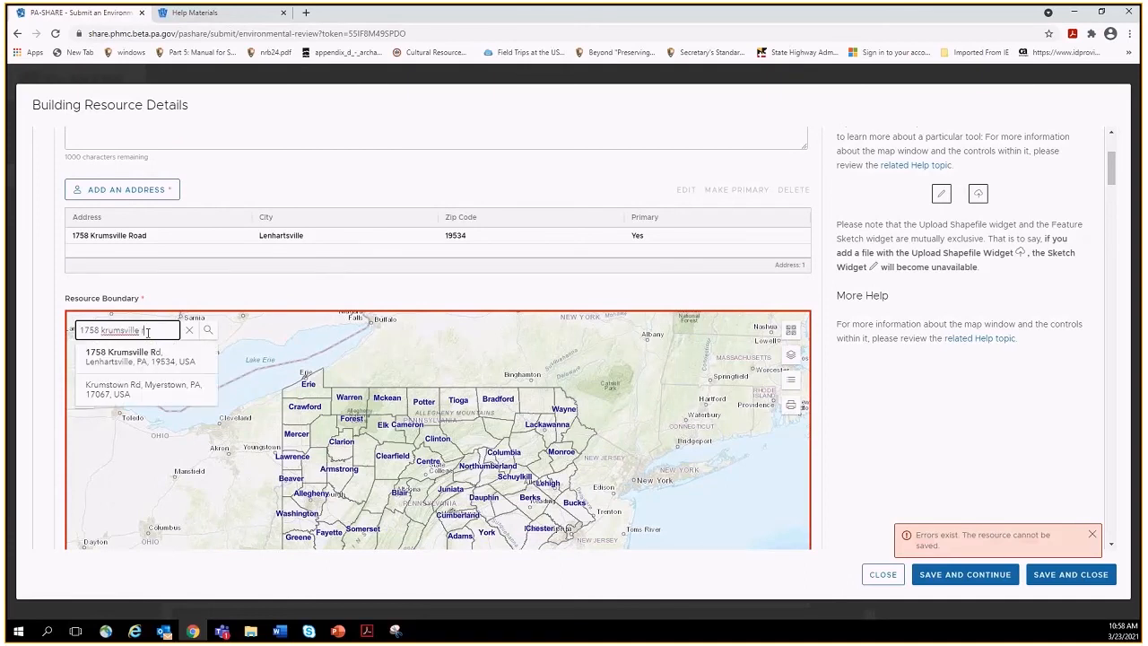
click(135, 356)
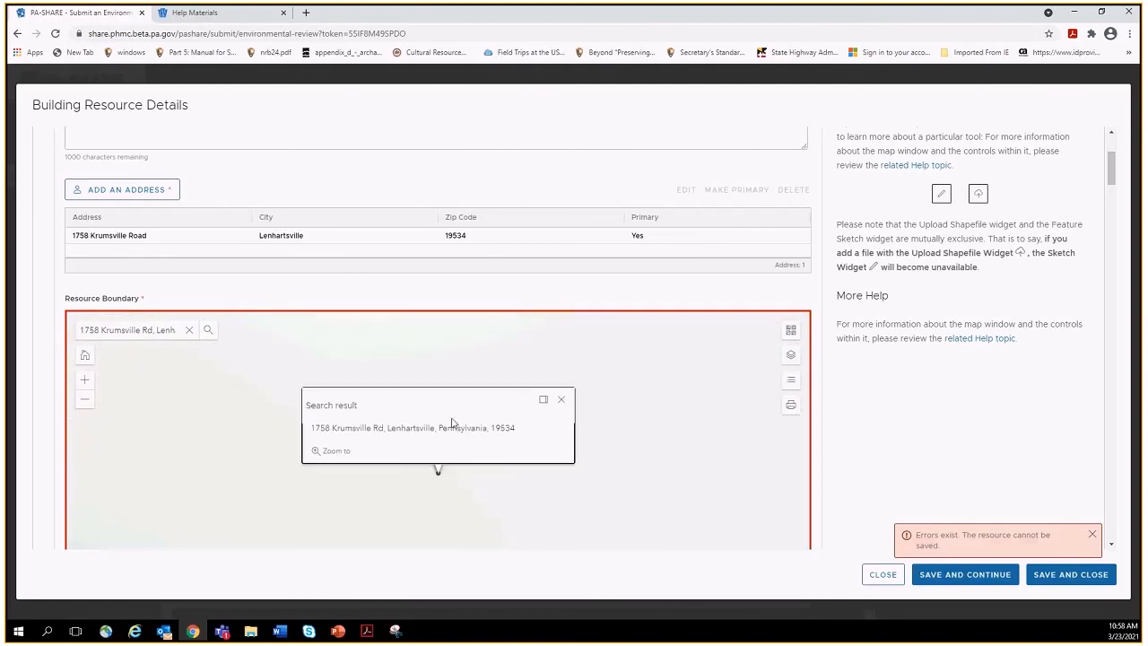
click(562, 401)
scroll(704, 484, down, 1)
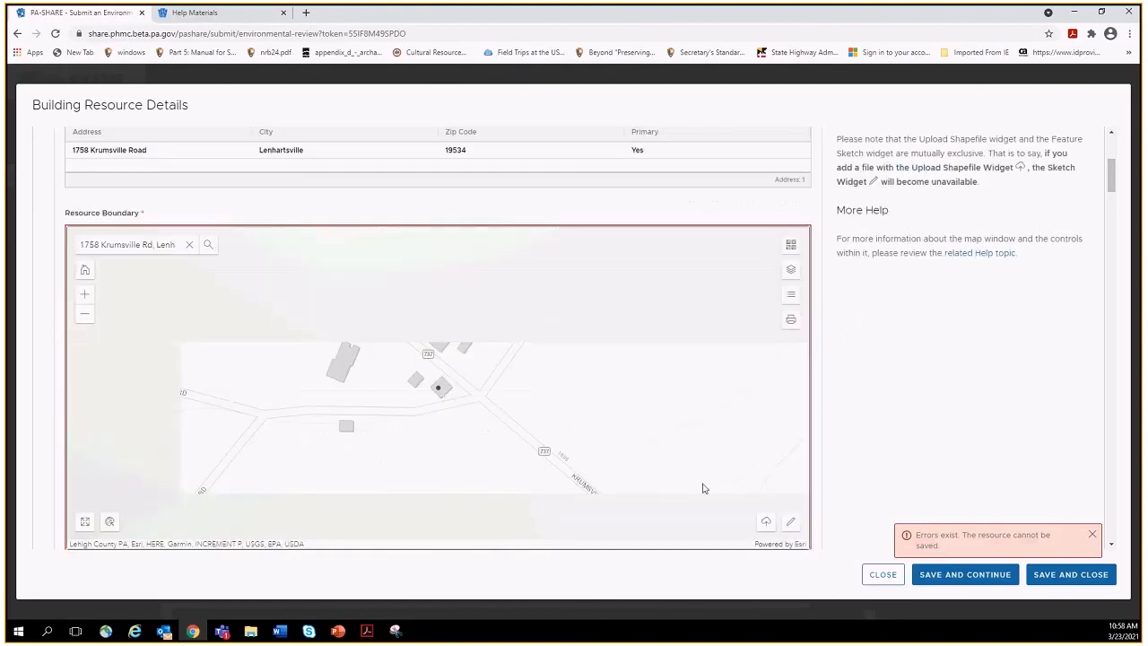
Sketch a three-cornered resource boundary polygon across Krumsville Rd.
click(787, 525)
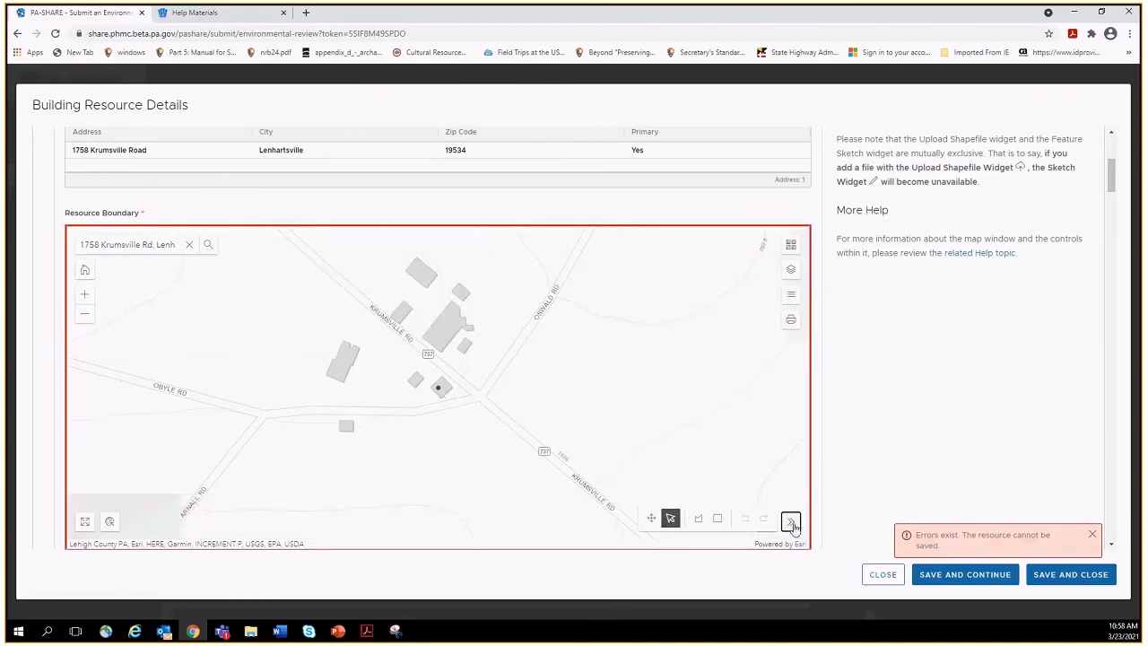
click(697, 519)
click(577, 378)
click(458, 425)
click(523, 458)
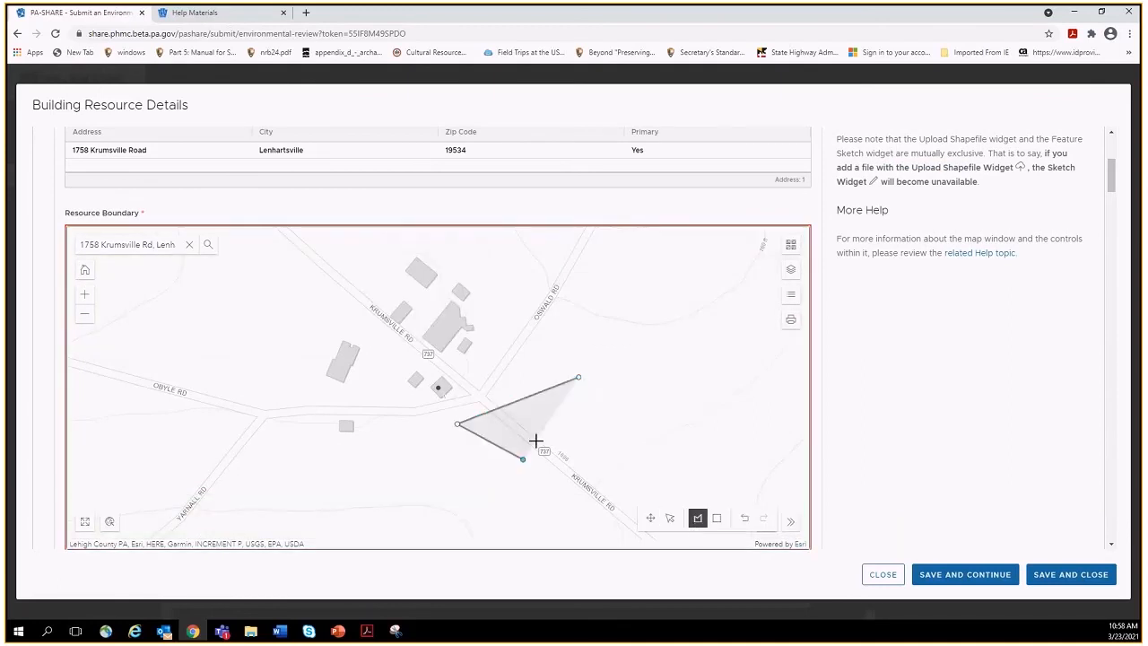
click(579, 377)
right_click(1056, 572)
Save and close the farm resource, then show the submission confirmation slide full-screen in PowerPoint.
click(1055, 575)
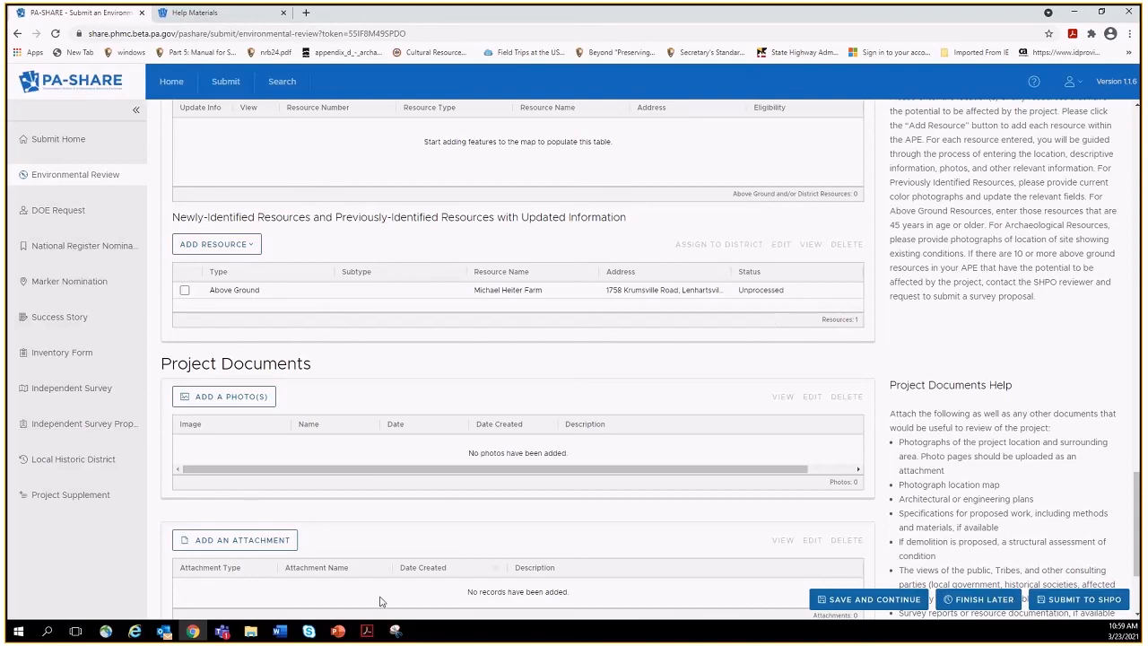
click(337, 632)
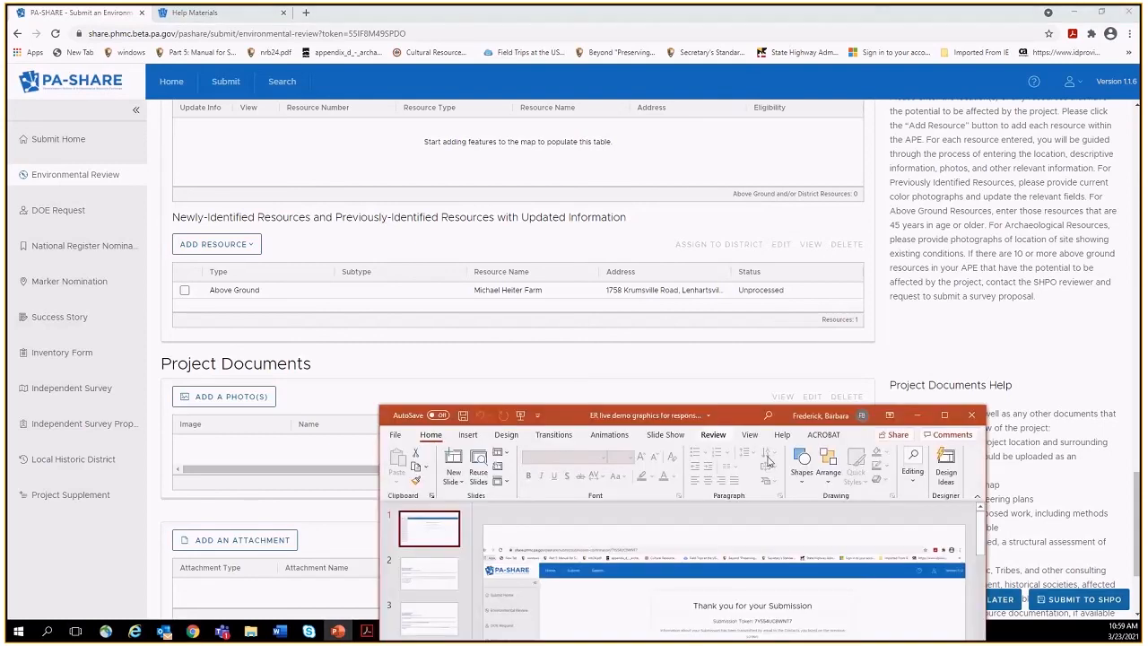
click(946, 414)
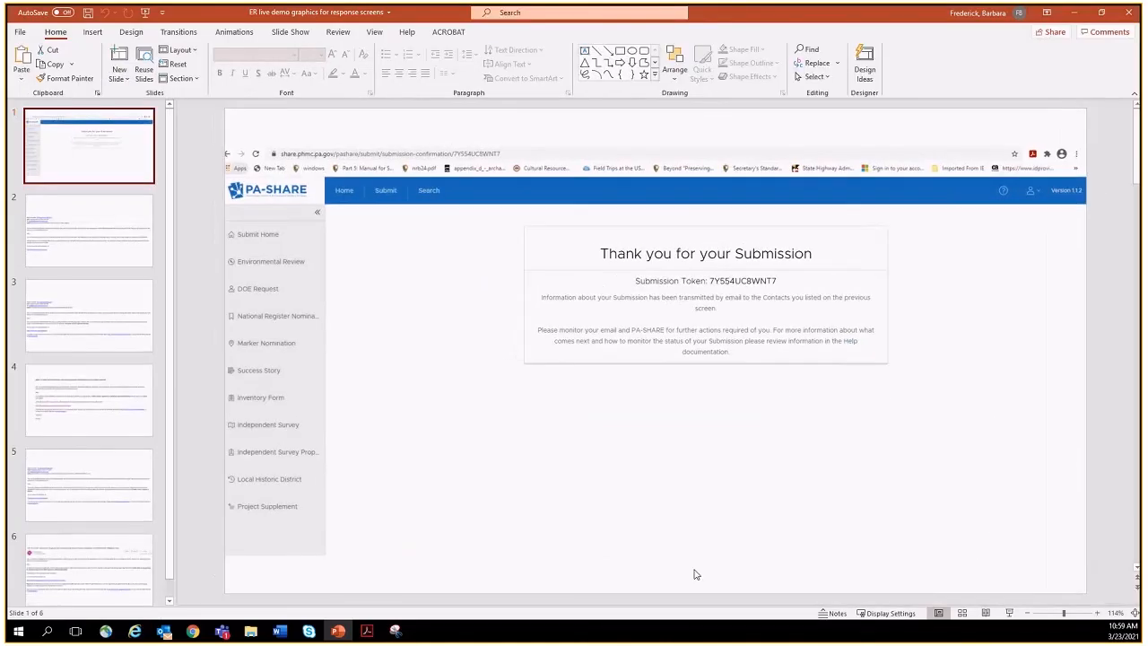
click(1009, 613)
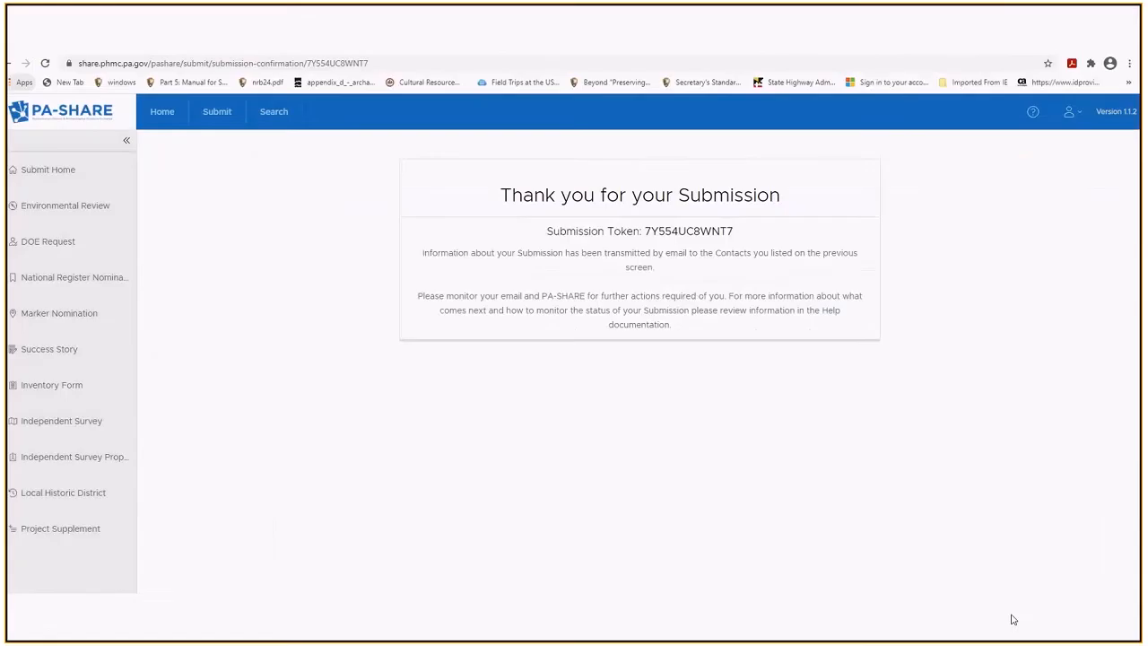
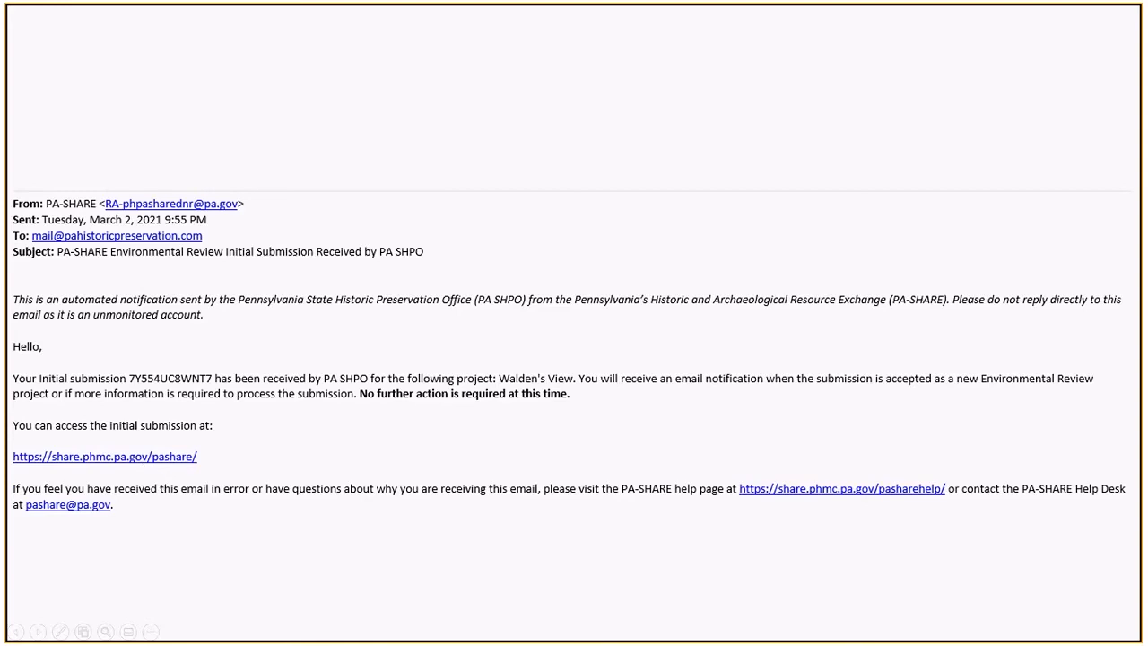
Advance the slideshow to the 'Requires Additional Information' email about an insufficient initial submission.
key(Right)
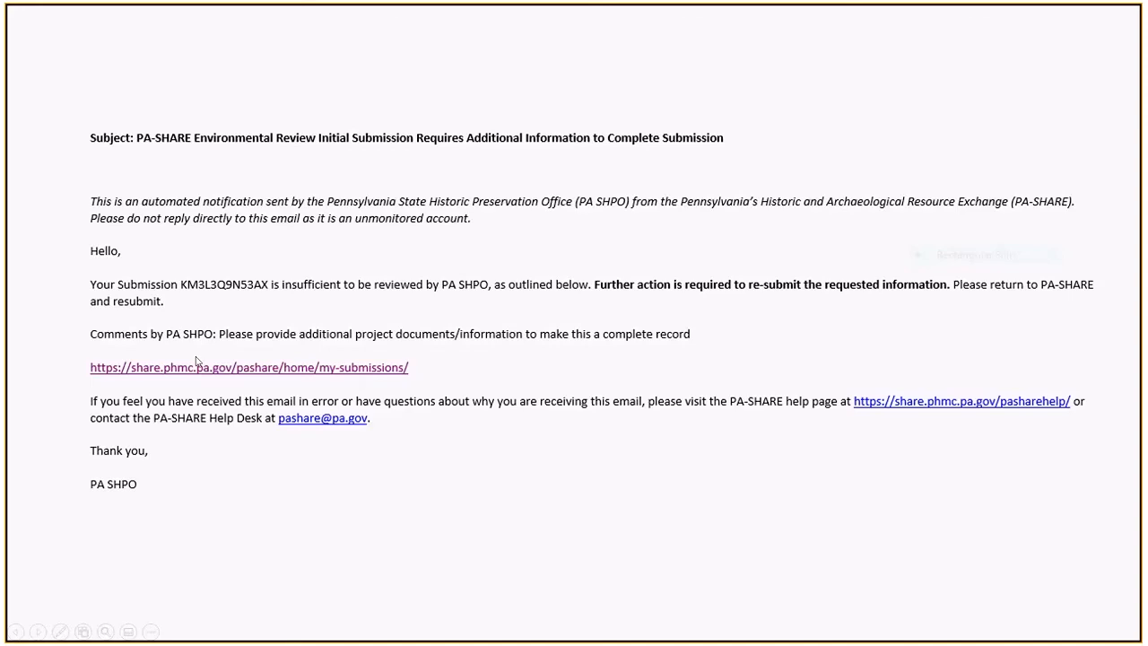
key(Right)
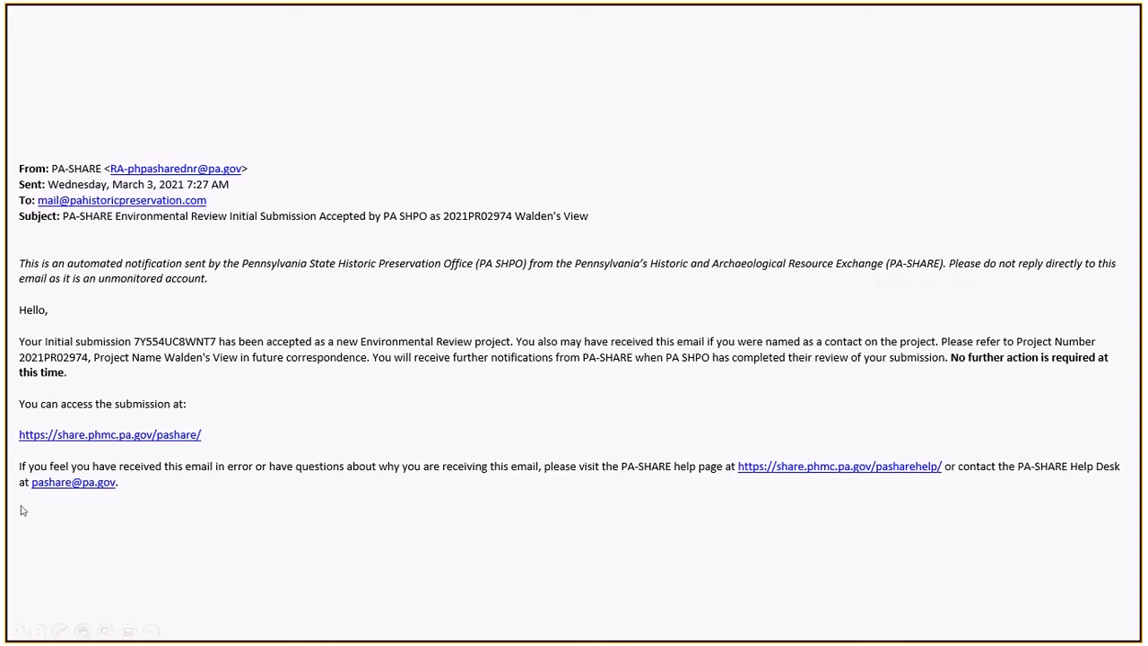
key(Right)
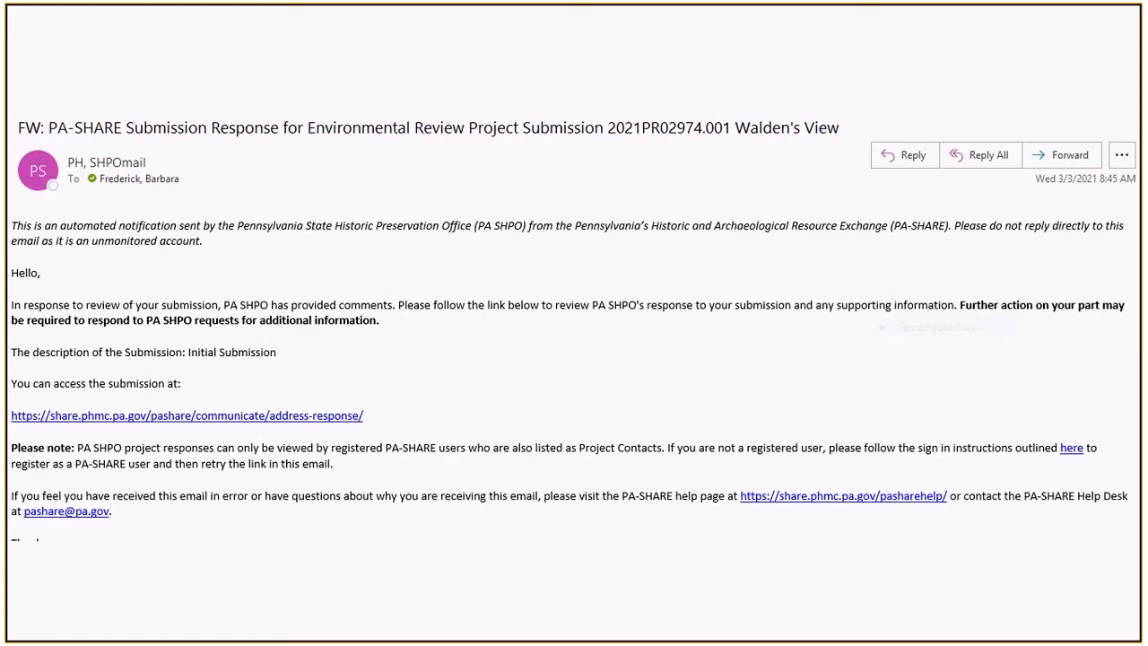
End the slideshow, maximize Outlook, and follow the Walden's View email's response link.
key(Escape)
drag(7, 54, 652, 124)
double_click(653, 124)
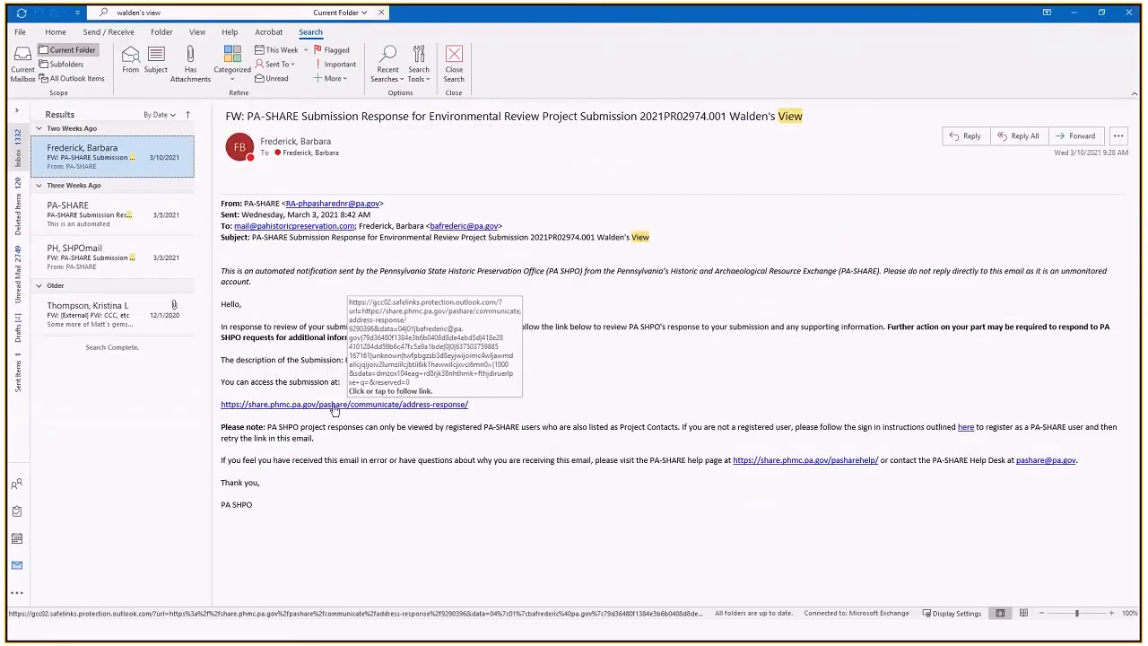
click(333, 408)
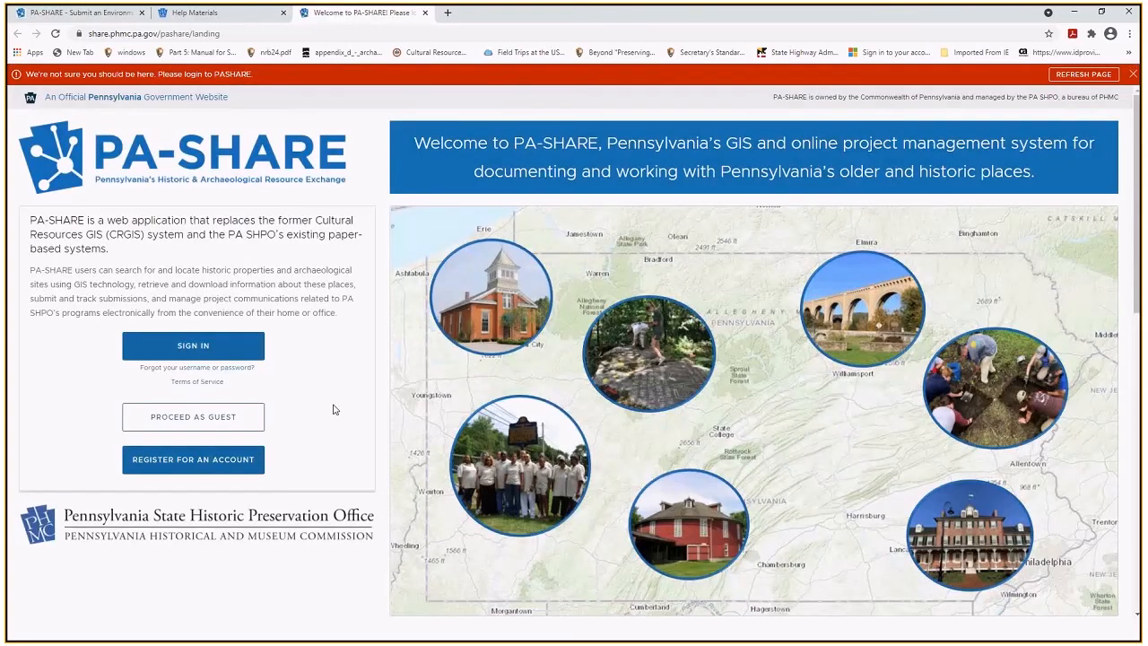
Accept the PA-SHARE disclaimer and choose the Commonwealth of Pennsylvania citizen login.
click(213, 350)
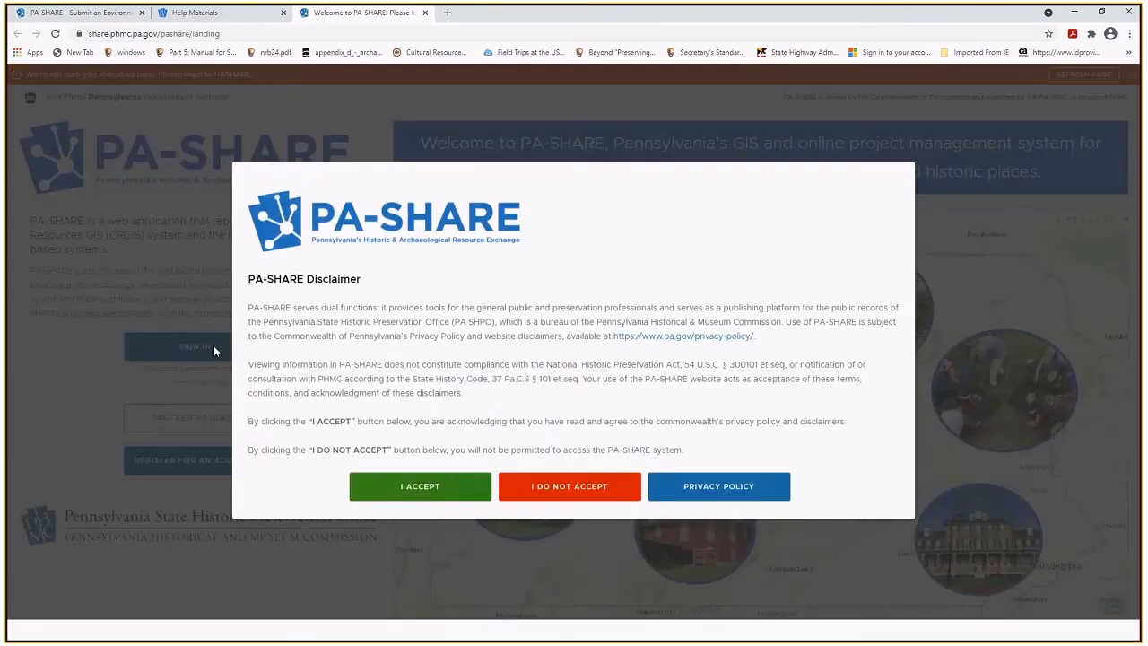
click(397, 489)
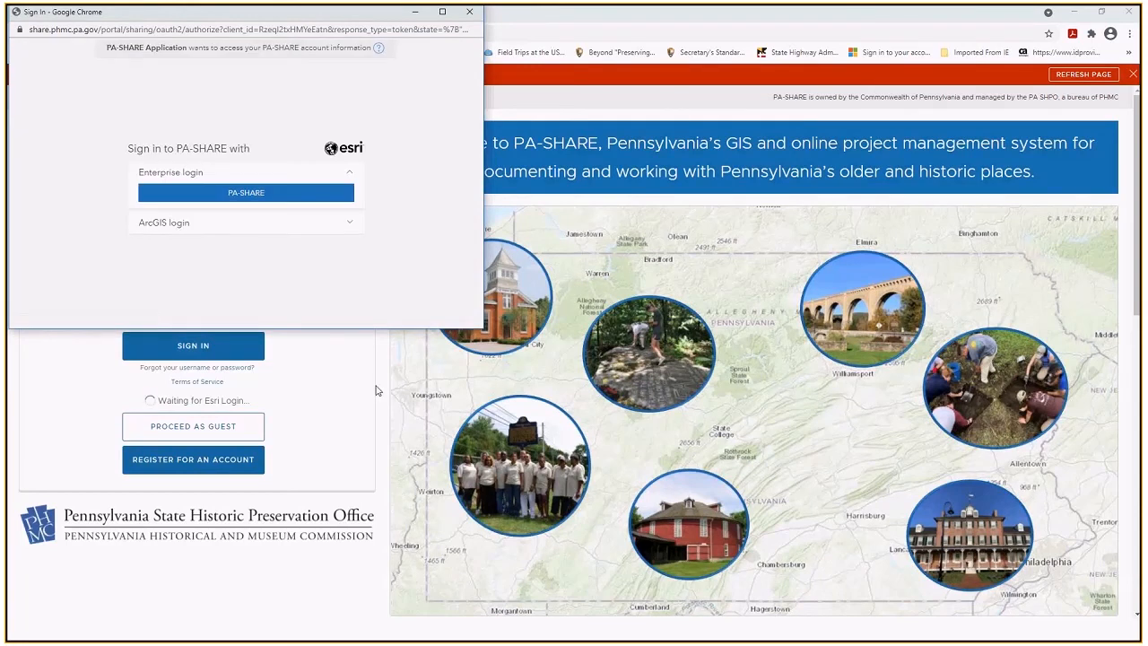
click(265, 194)
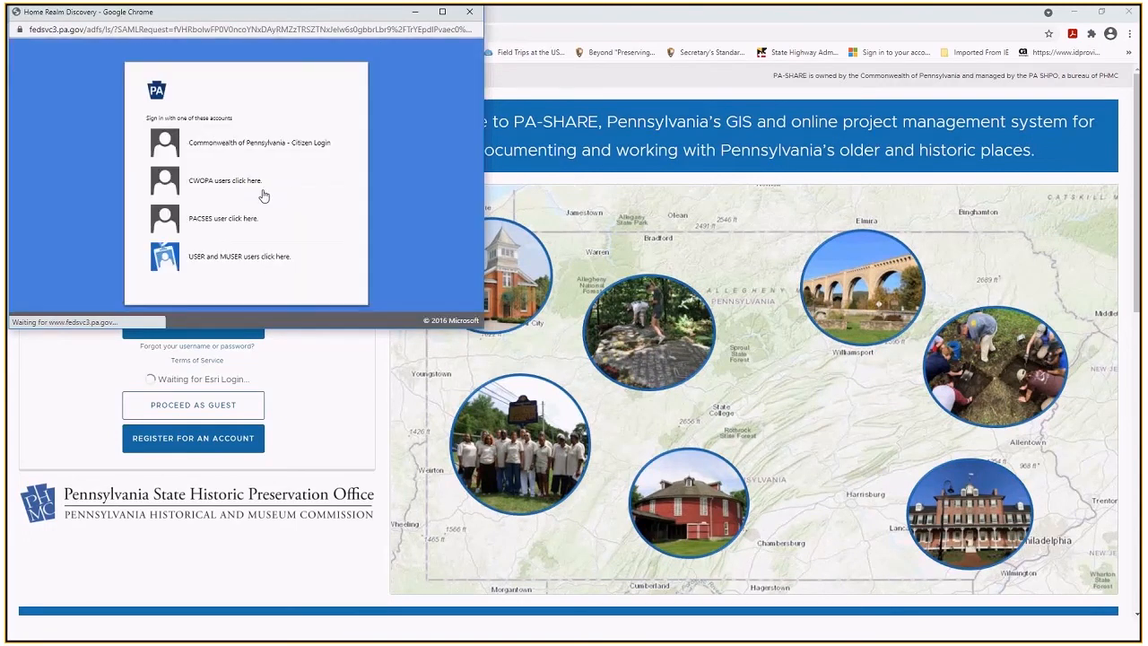
click(254, 148)
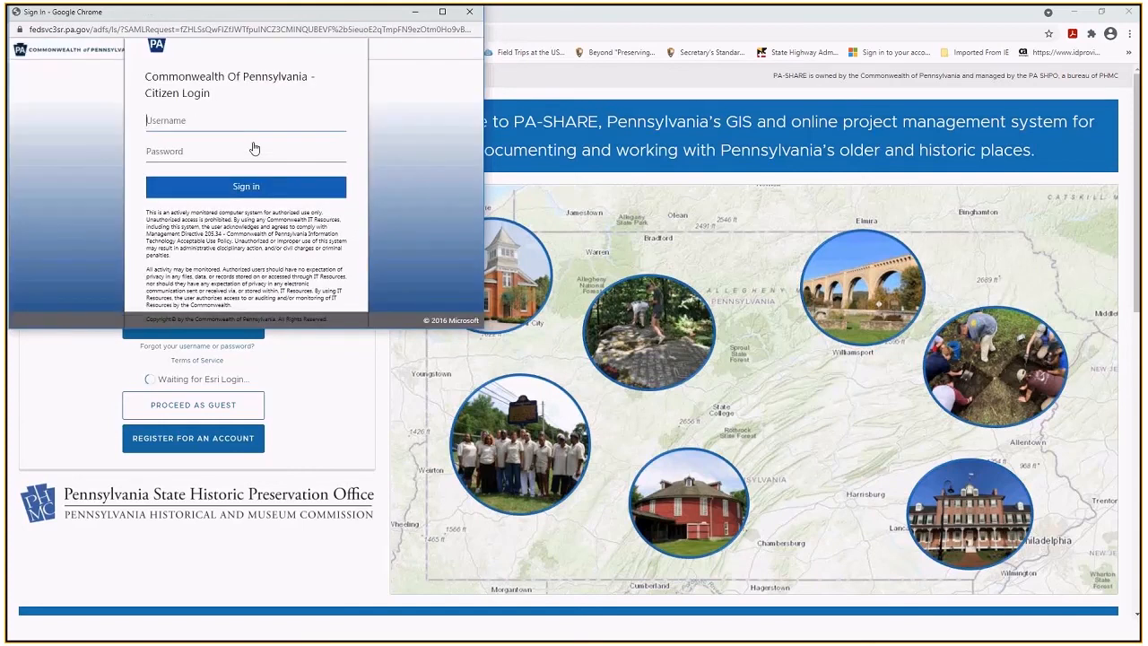
Sign in with the account's username and password to reach the Walden's View response.
text(testpashare)
key(Tab)
text(p••••••••••••)
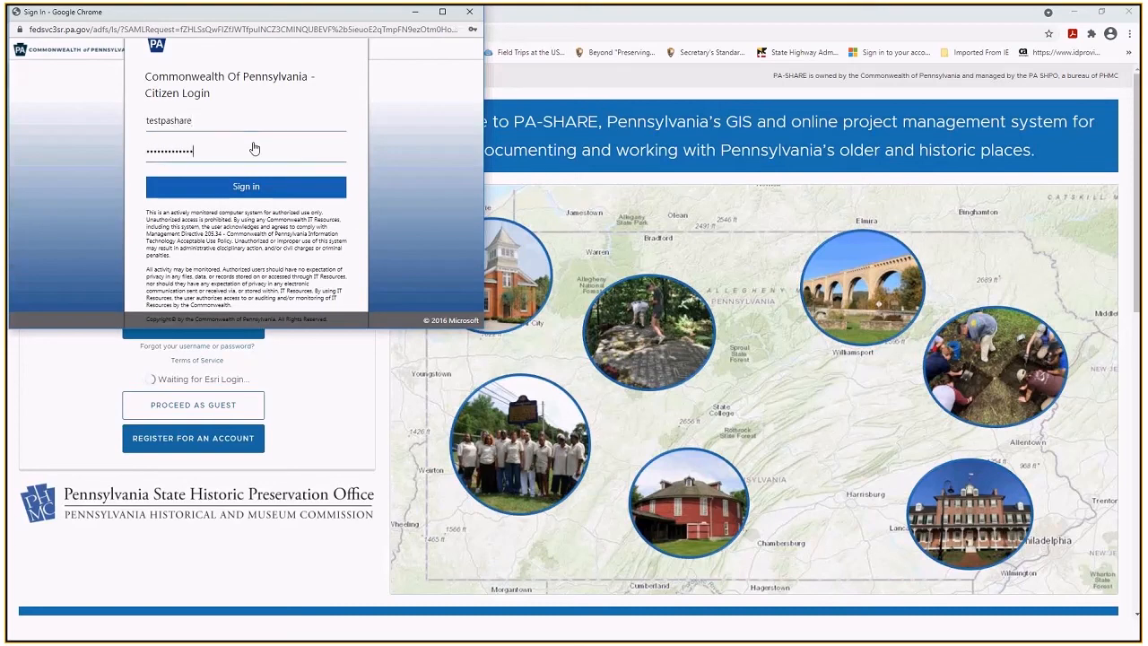
click(236, 190)
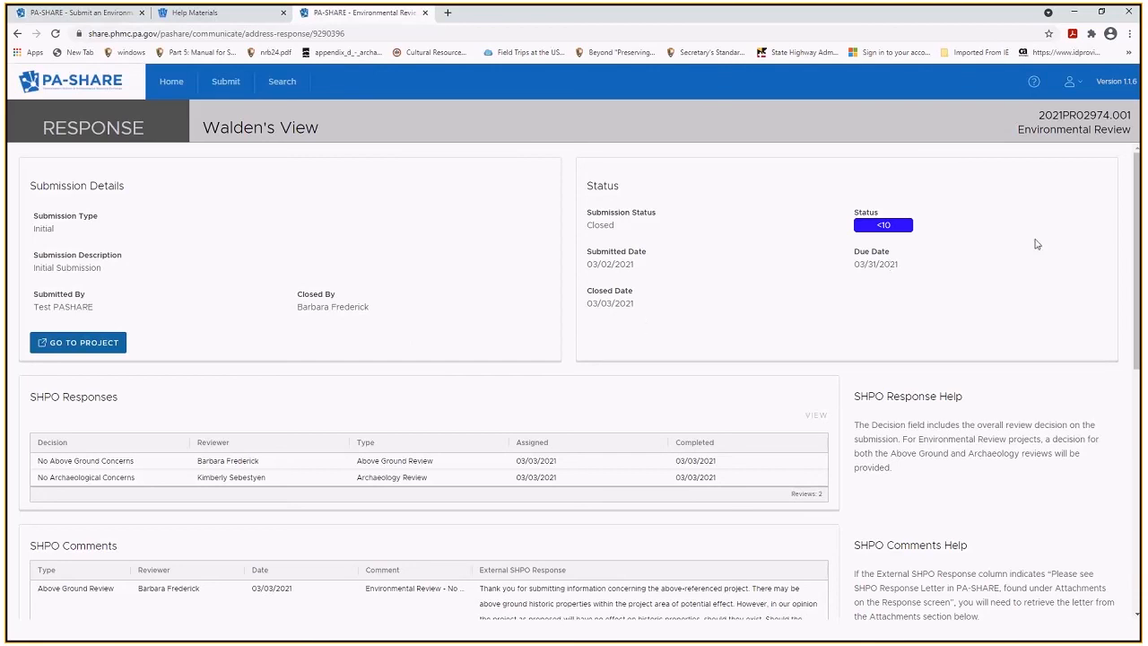
Widen then restore the Comment column, and scroll down to the 03/03/2021 Project Review Form attachment.
drag(1136, 244, 1138, 333)
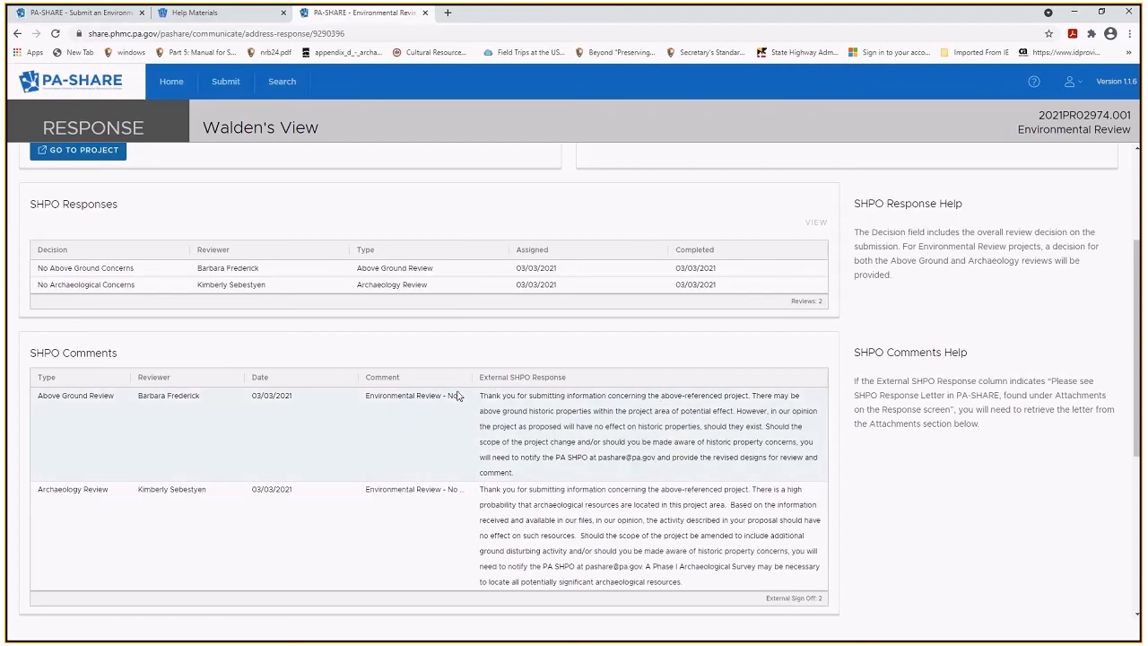
drag(480, 383, 567, 377)
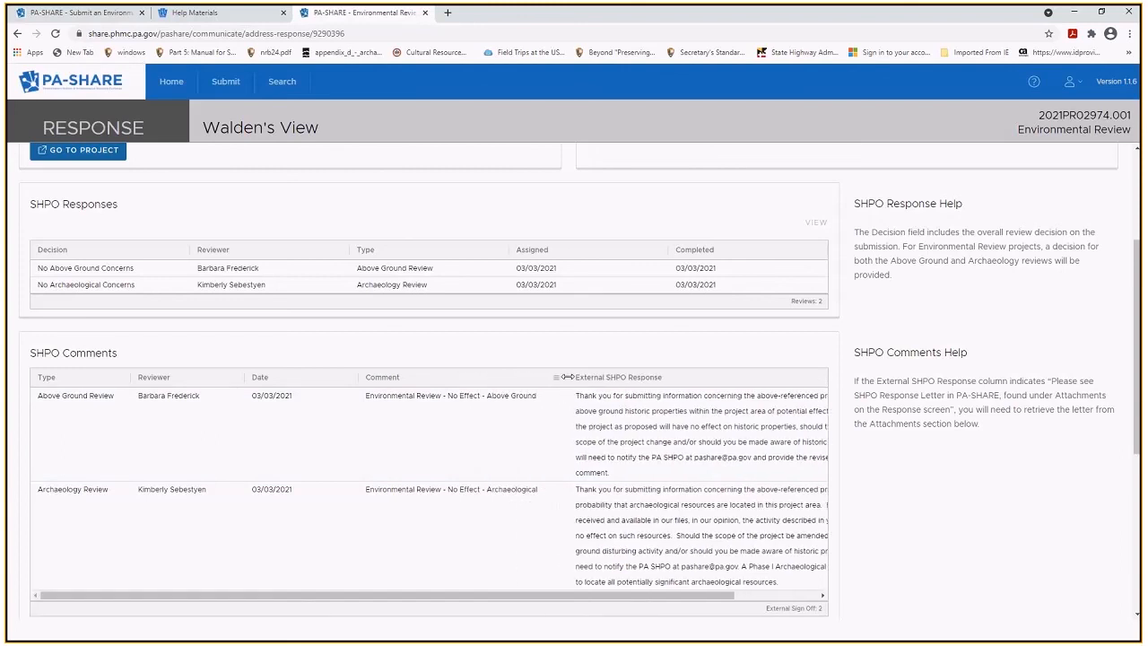
drag(567, 376, 476, 376)
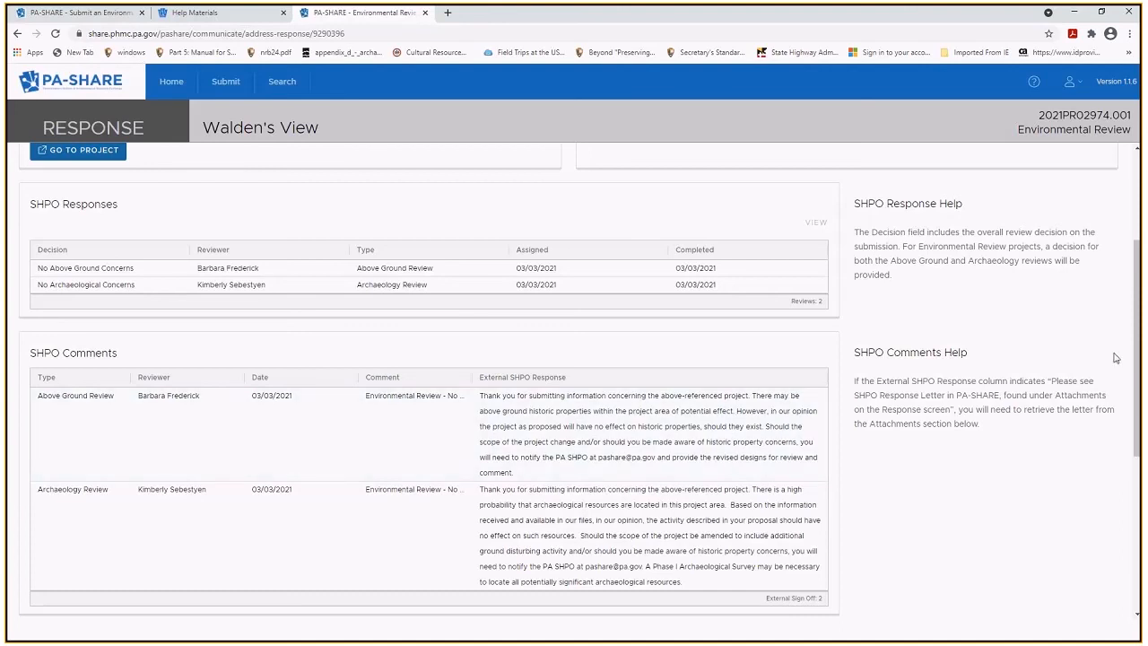
drag(1140, 355, 1141, 520)
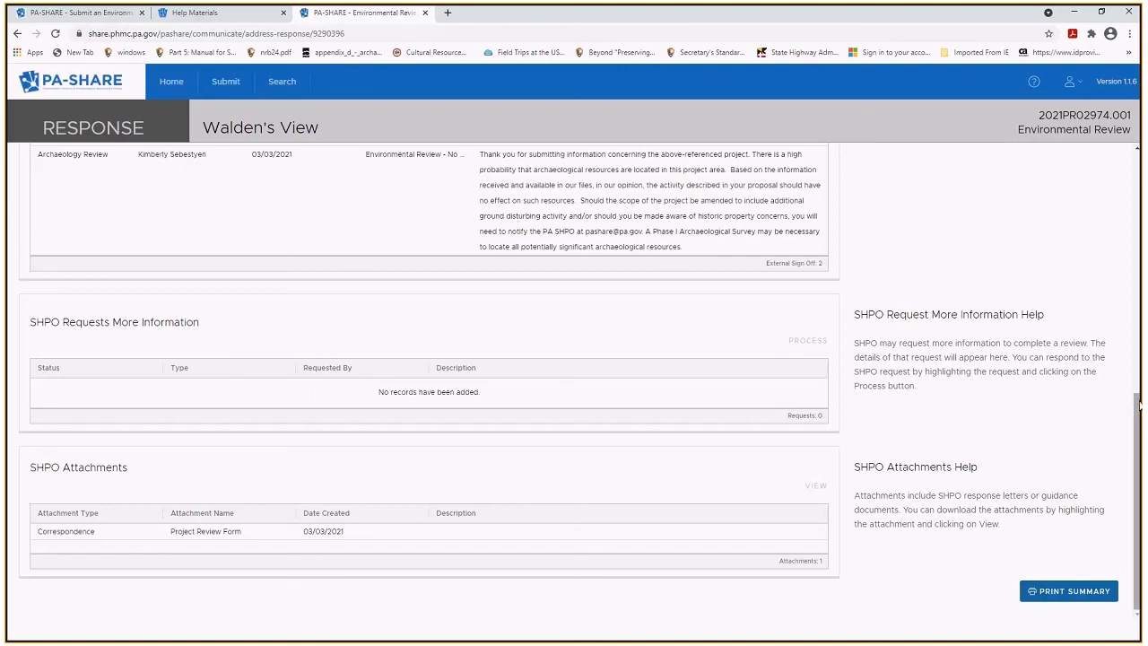
click(422, 535)
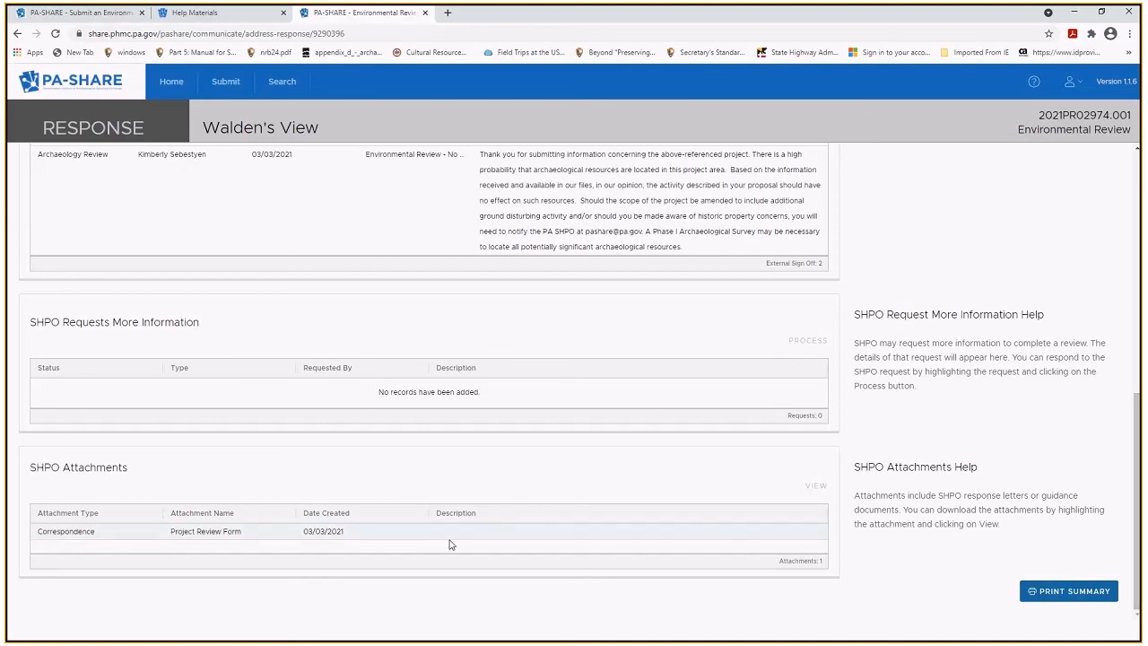
click(485, 536)
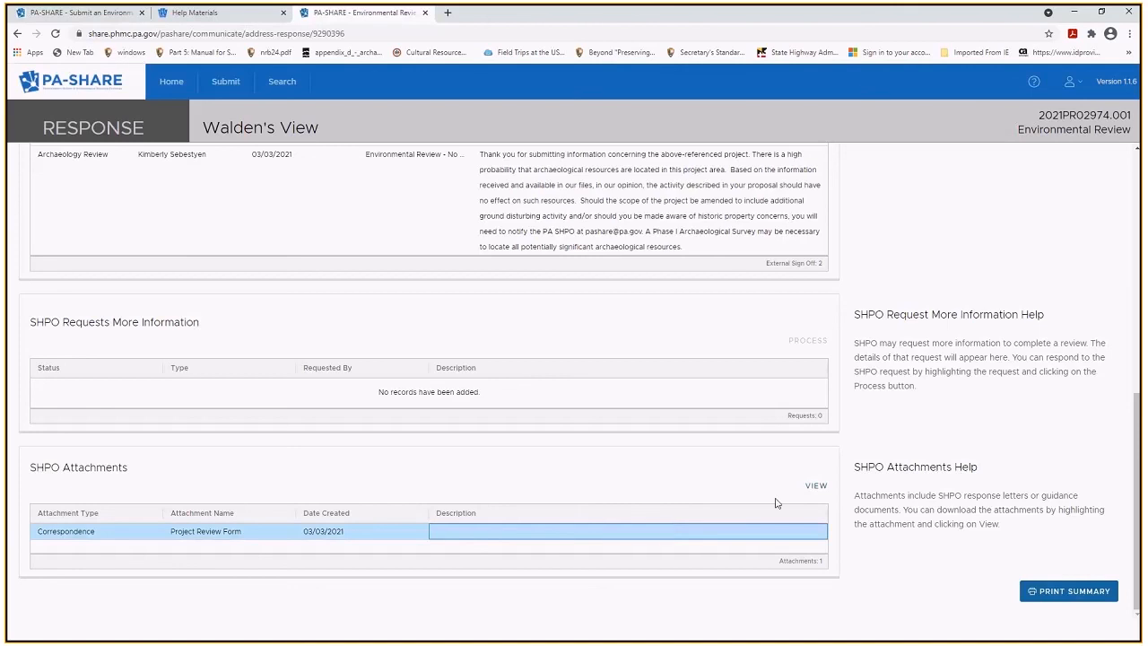
click(816, 486)
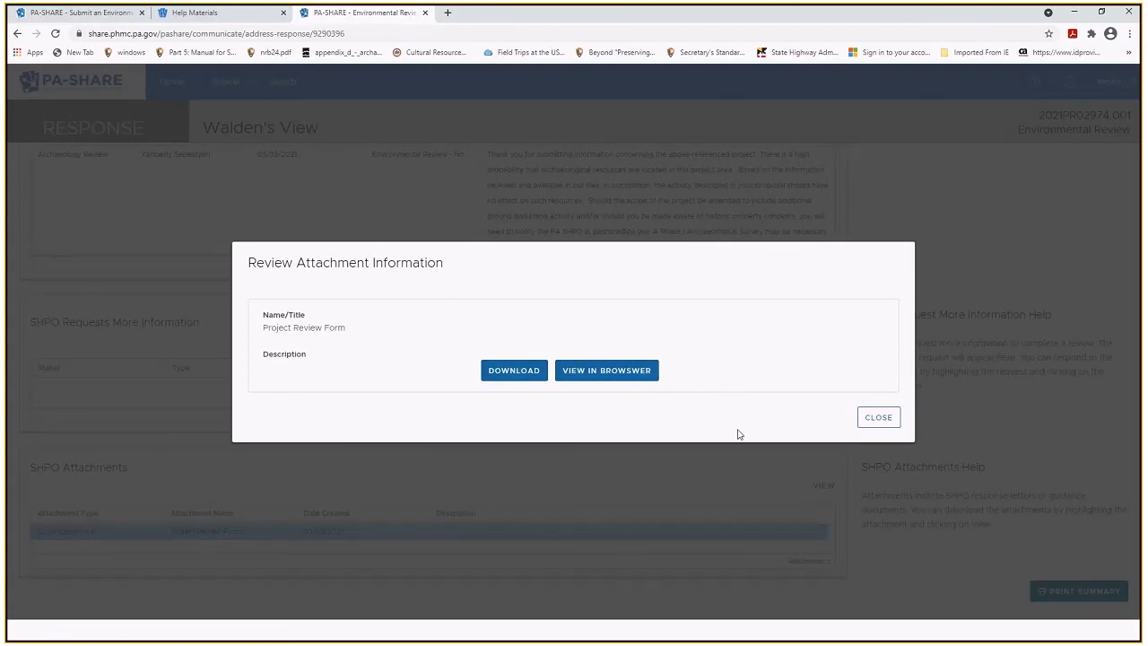
click(879, 418)
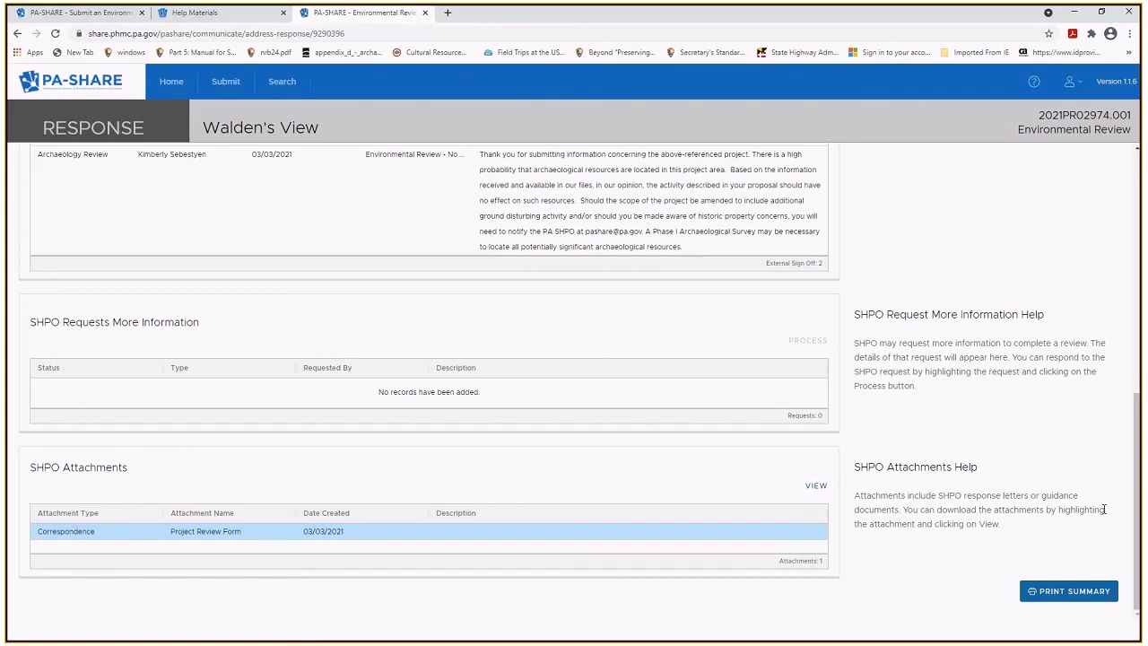
Print the response summary and open the downloaded ER Summary (11).pdf.
click(1065, 594)
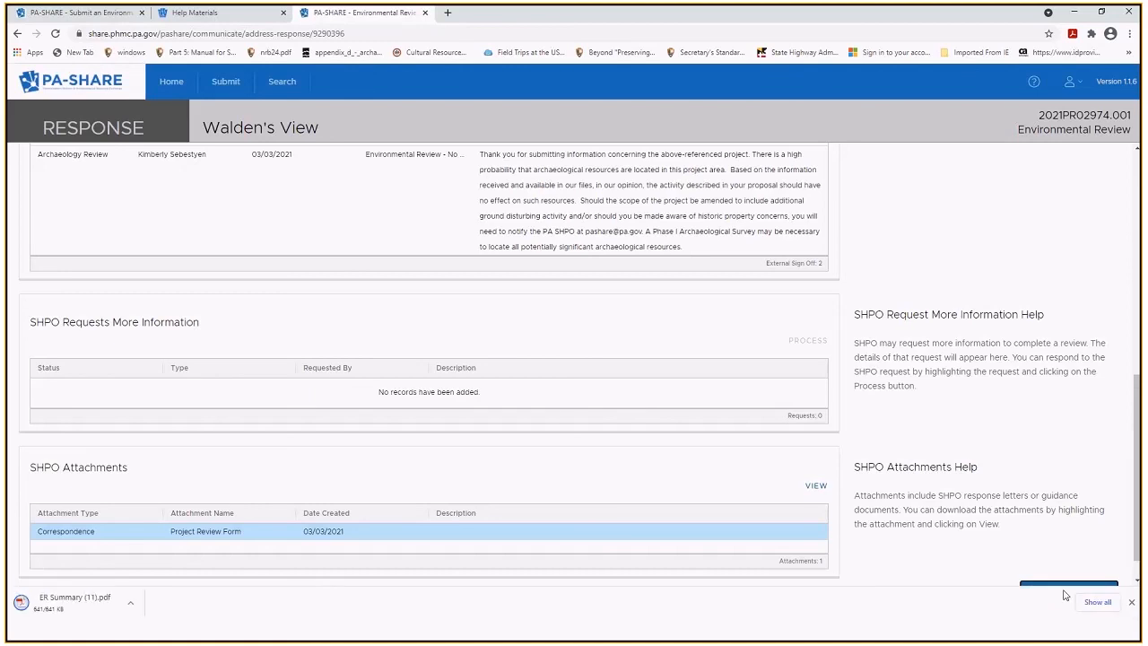
click(76, 603)
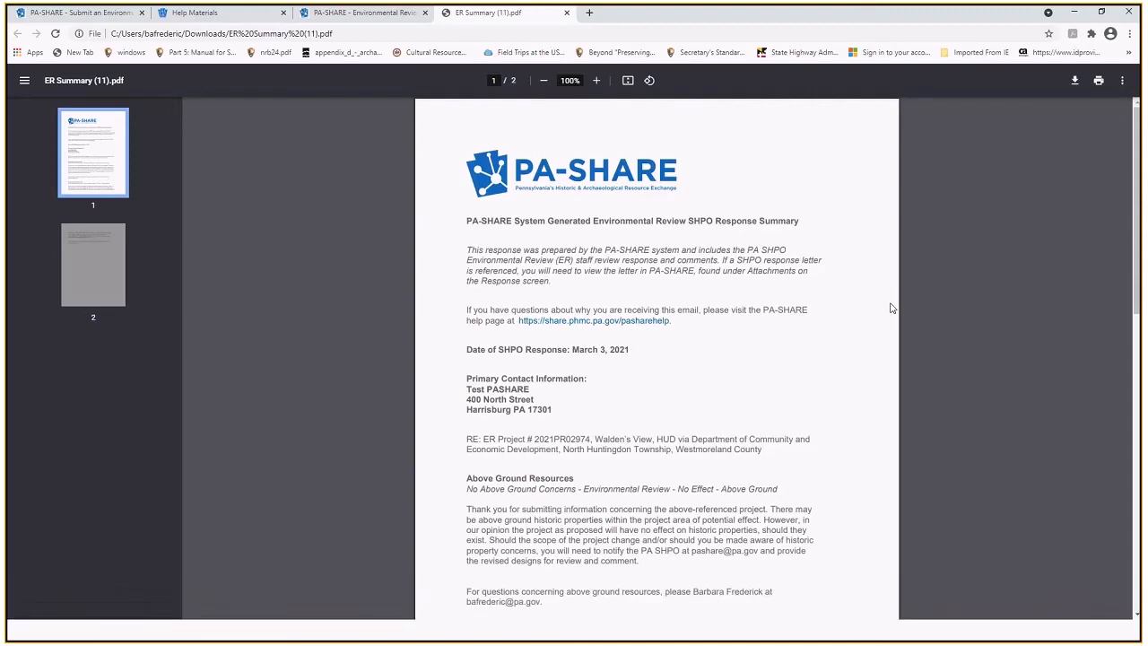
Scroll through the ER Summary PDF's findings, then go back to the PA-SHARE Environmental Review tab.
drag(1137, 219, 1138, 236)
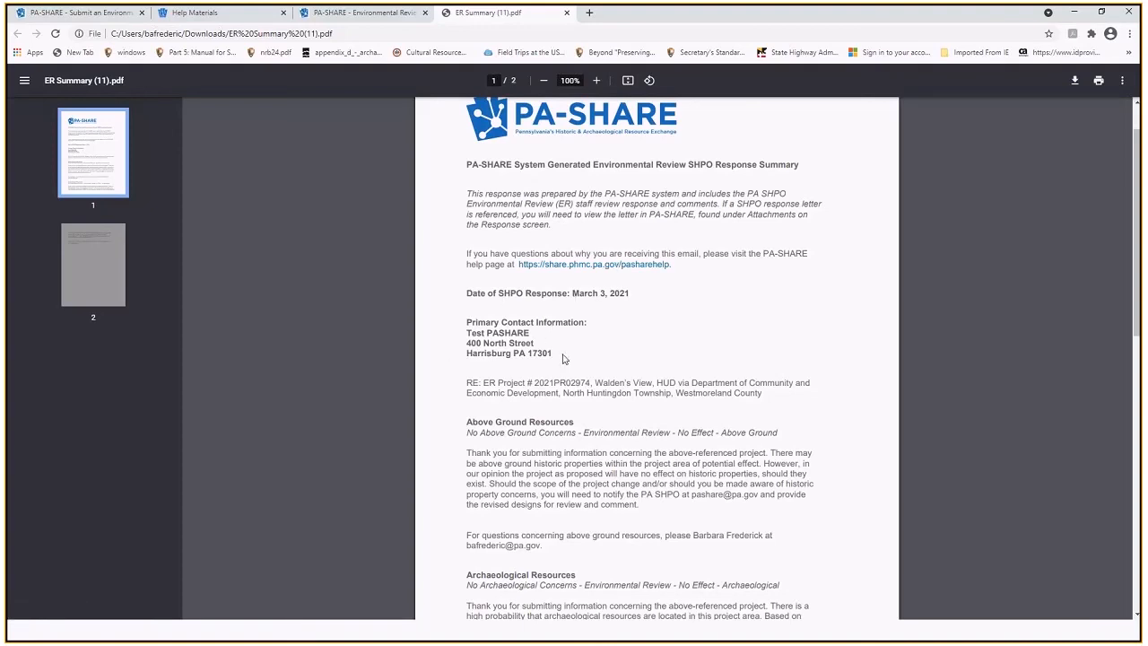
drag(1139, 224, 1134, 312)
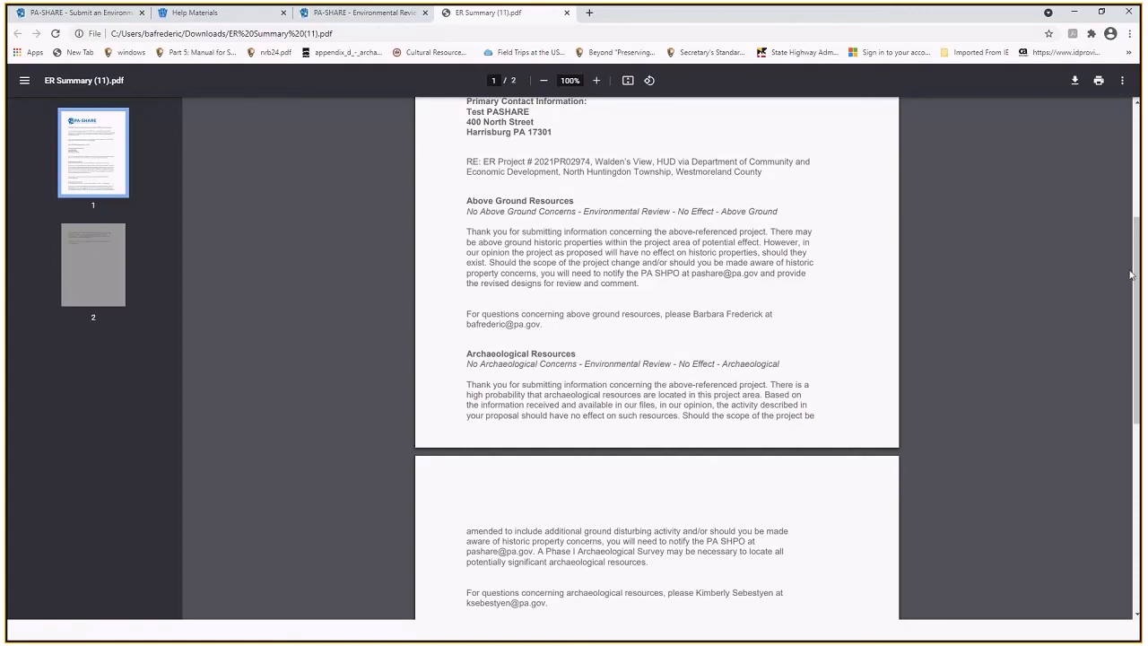
scroll(1137, 311, down, 1)
scroll(1137, 311, up, 2)
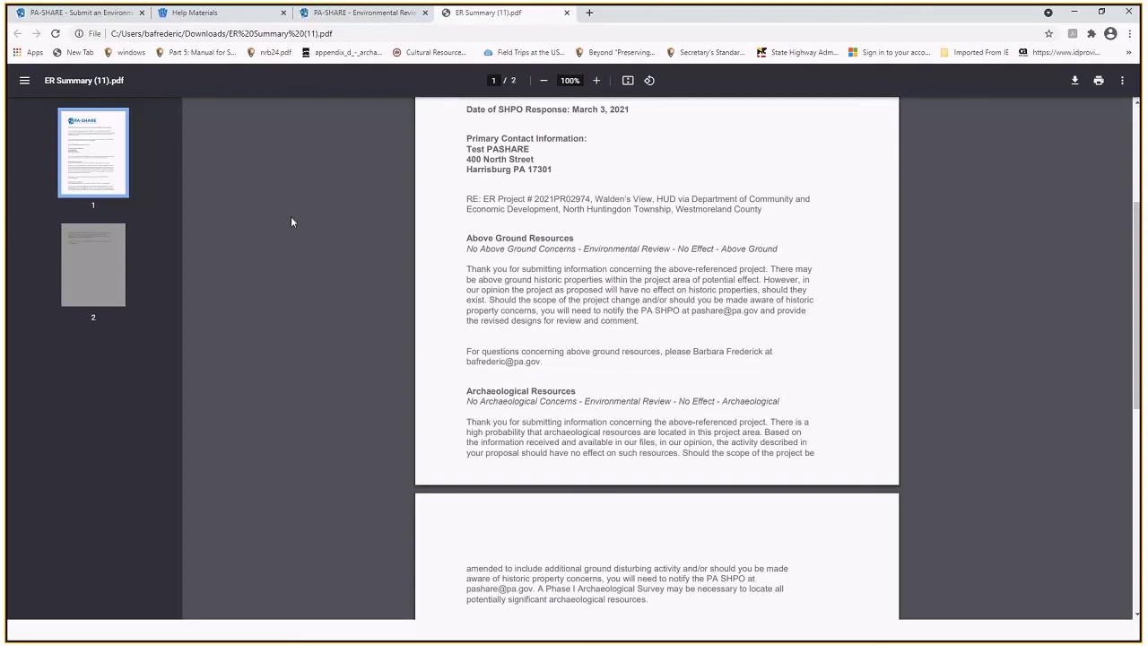
click(395, 13)
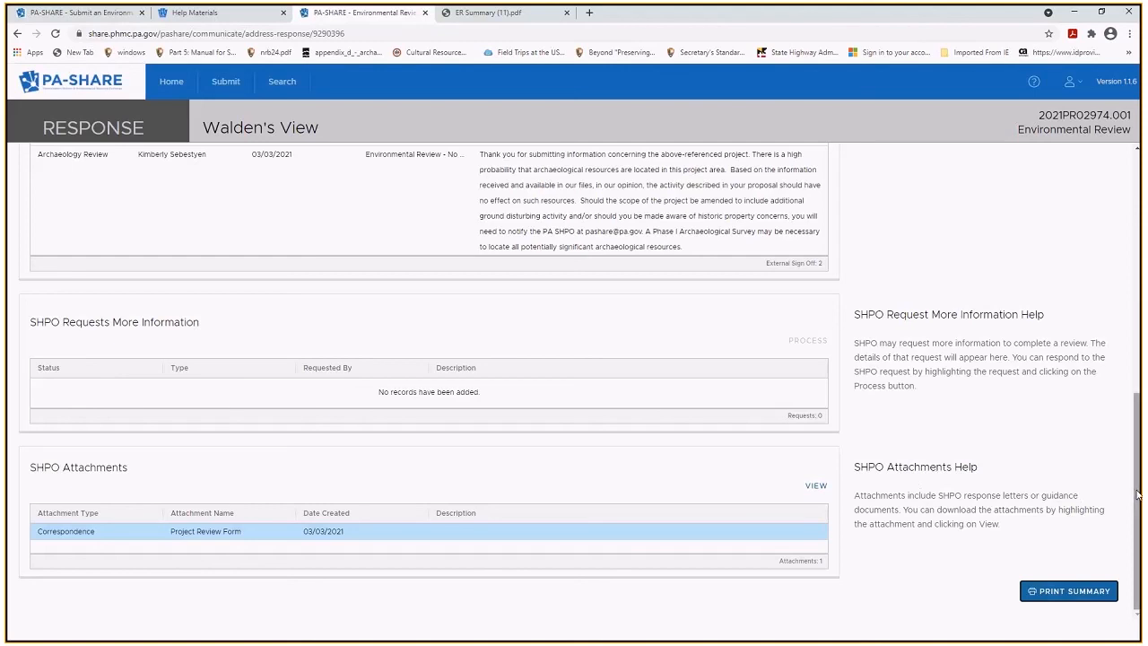
drag(1137, 494, 1129, 229)
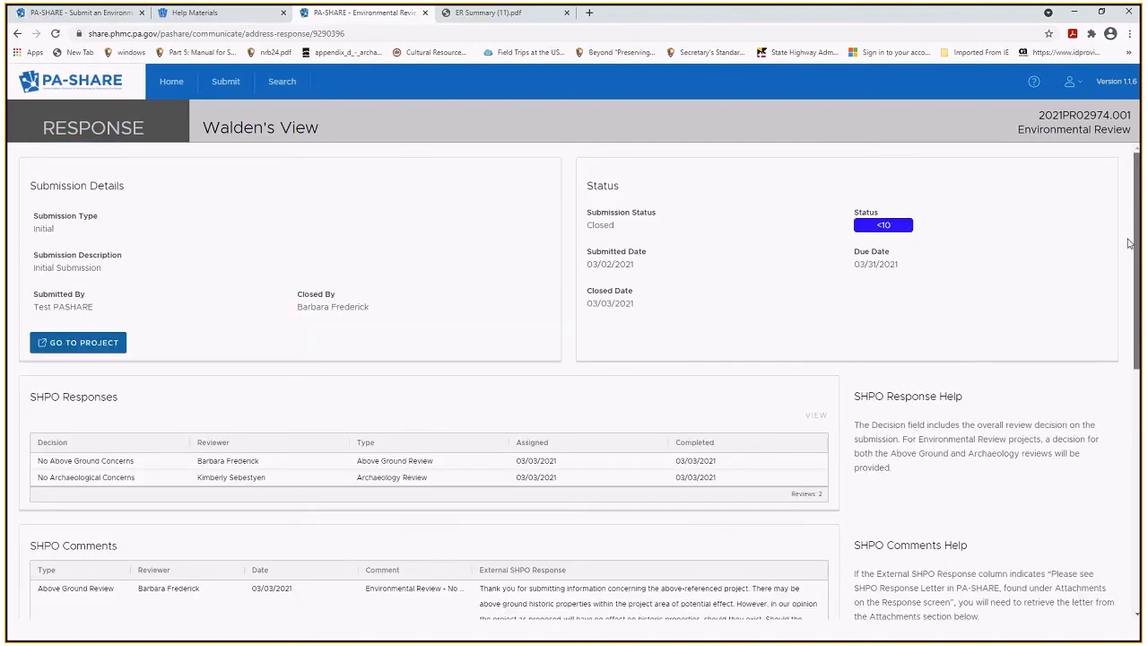
click(65, 348)
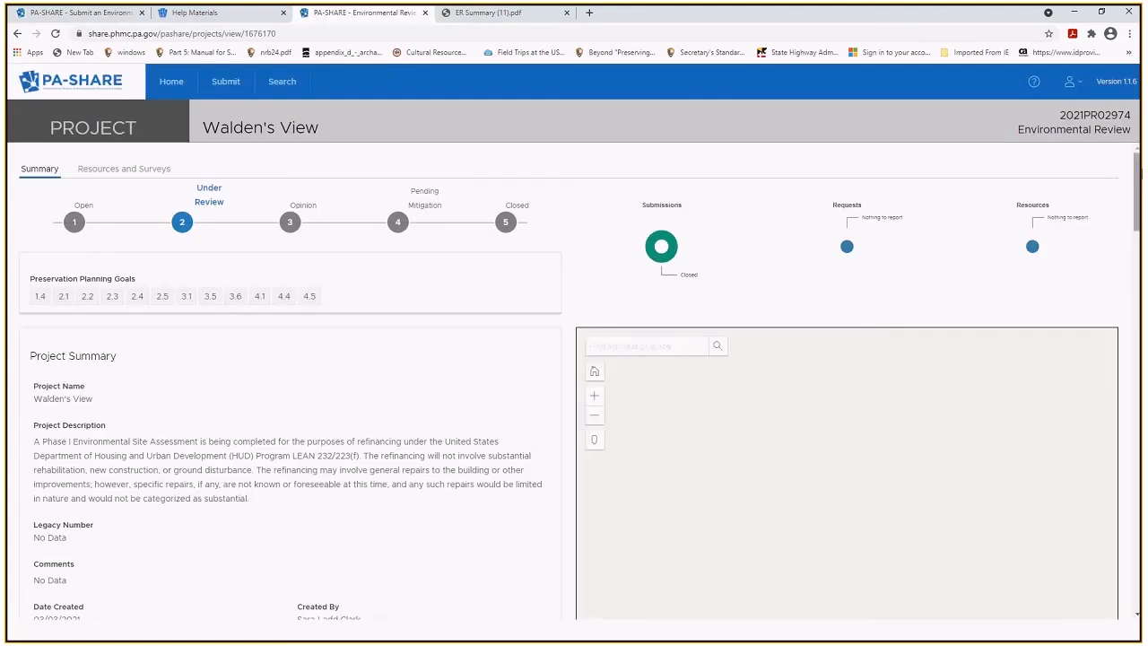
Scroll down to Project Documents and select the 'project description, maps and photos' document.
scroll(574, 377, down, 6)
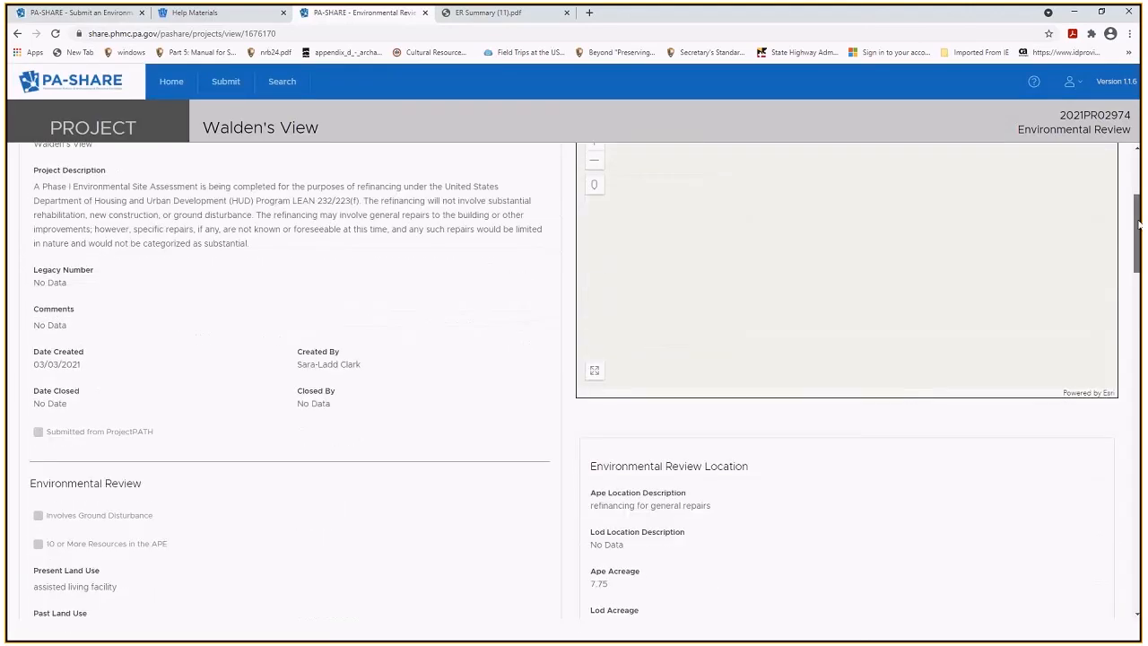
scroll(175, 363, down, 3)
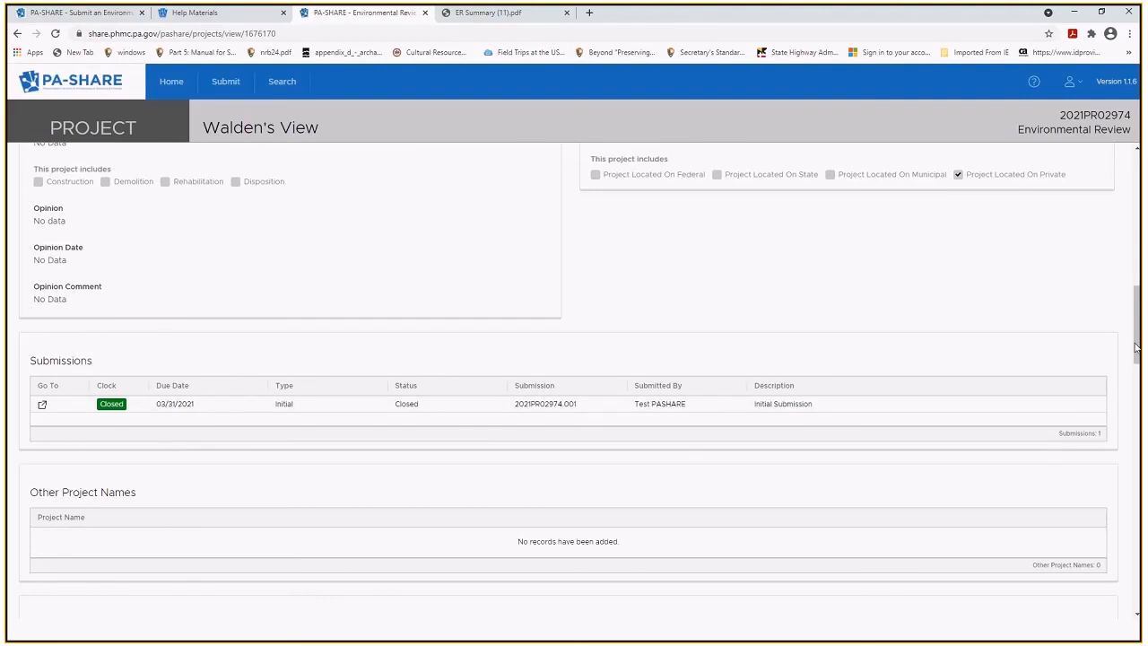
drag(1136, 348, 1140, 460)
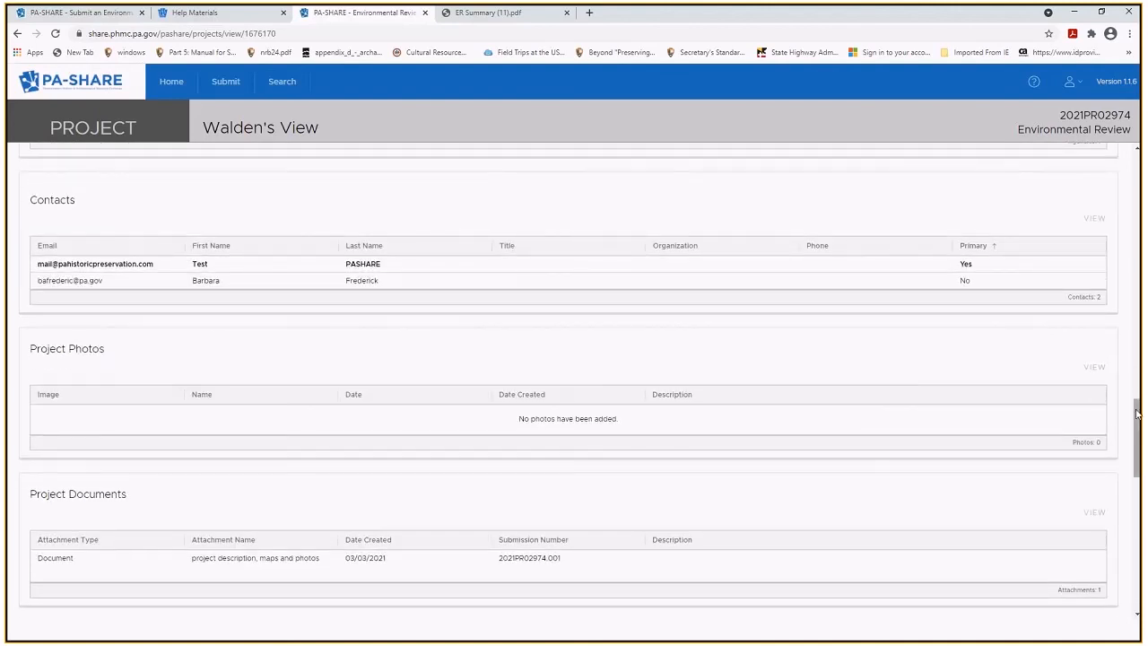
scroll(1138, 454, down, 3)
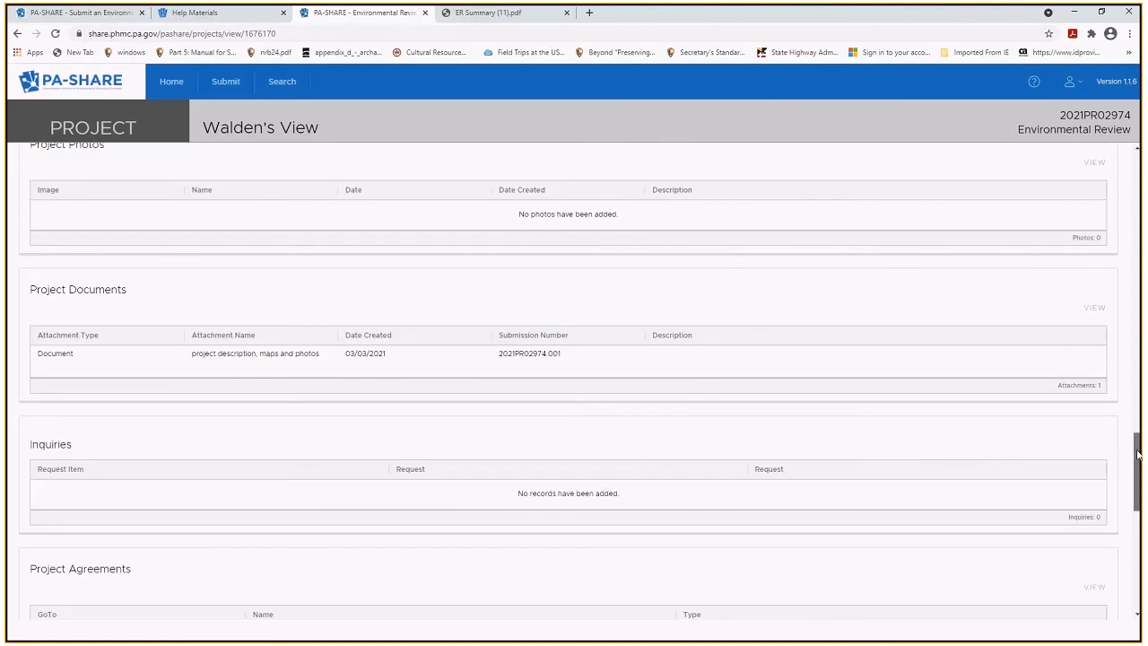
scroll(1137, 454, down, 1)
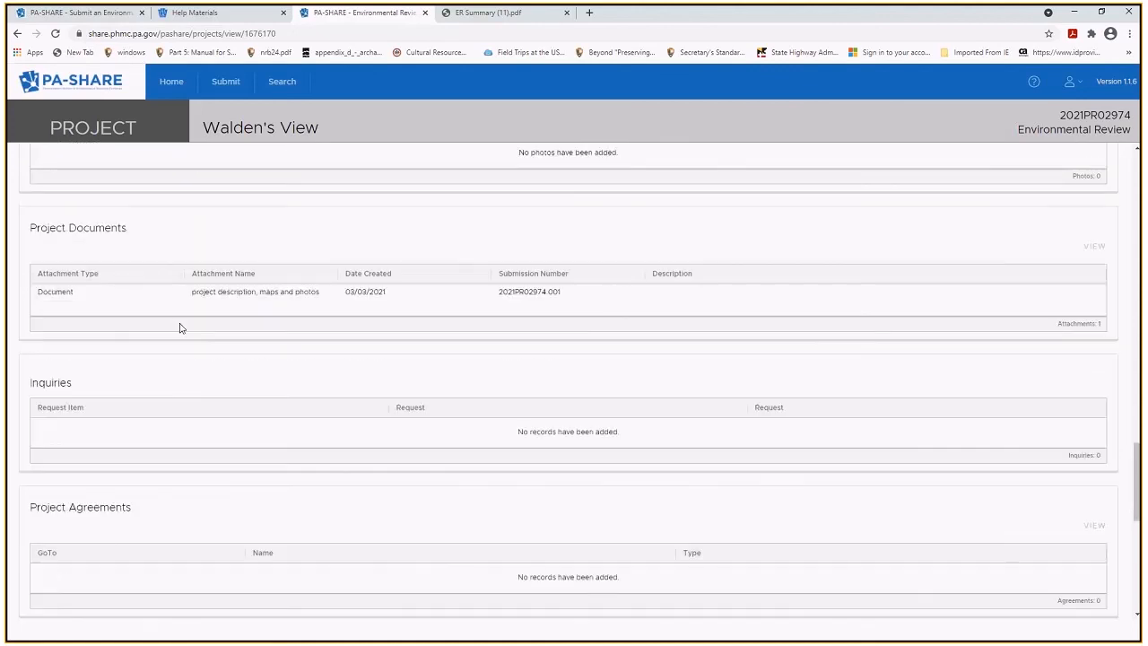
click(89, 305)
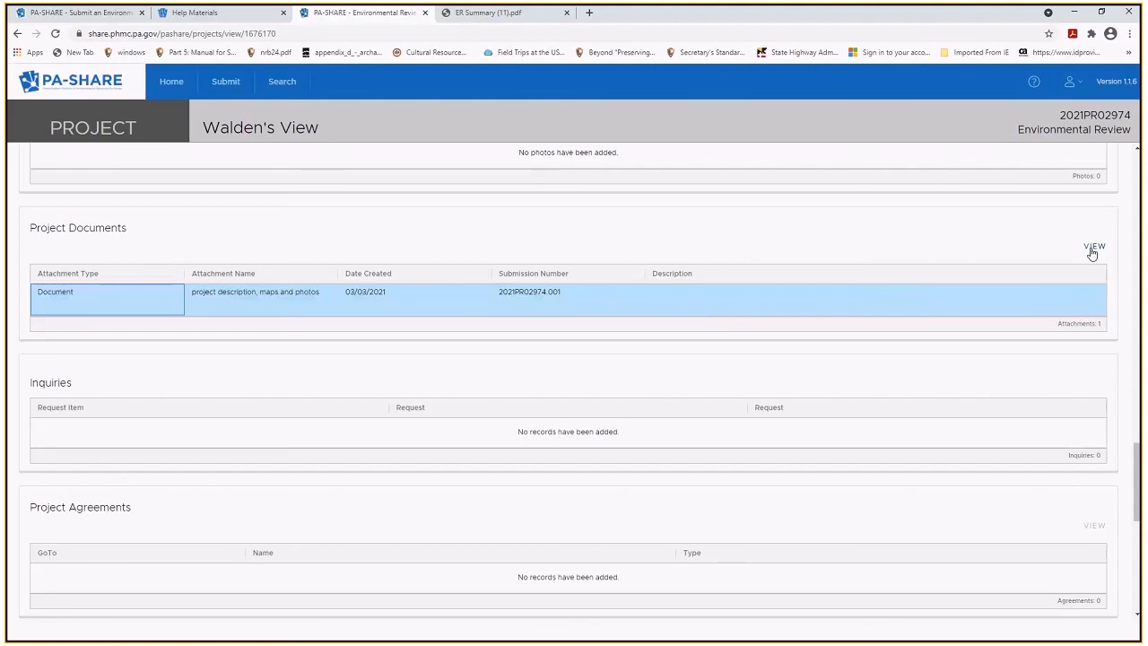
click(1093, 252)
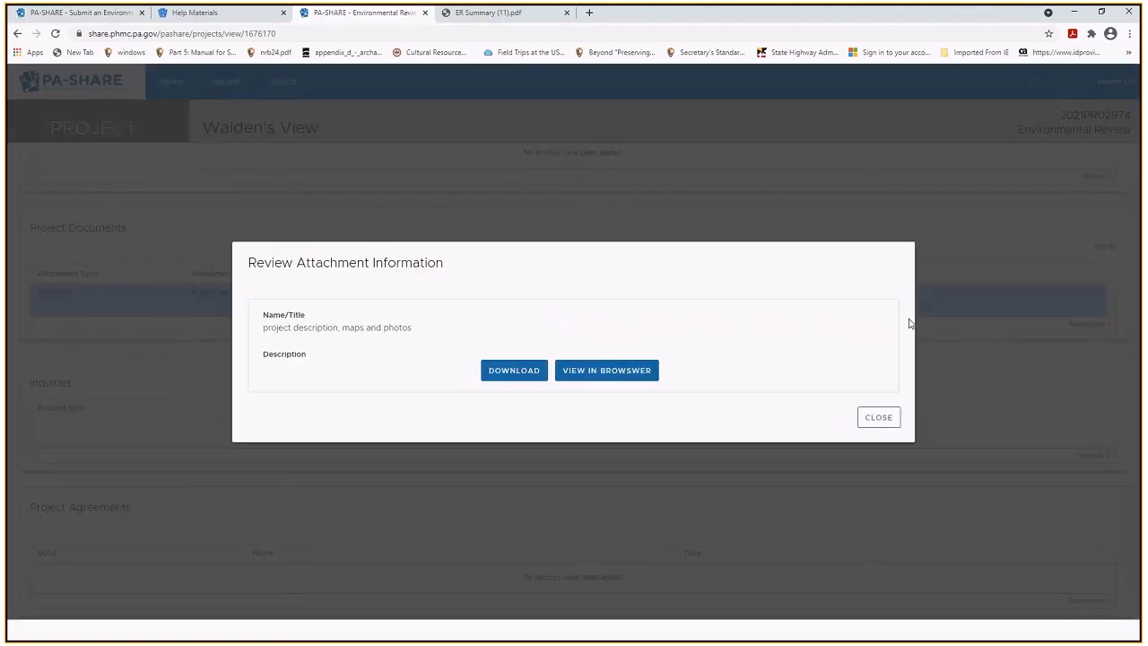
click(878, 418)
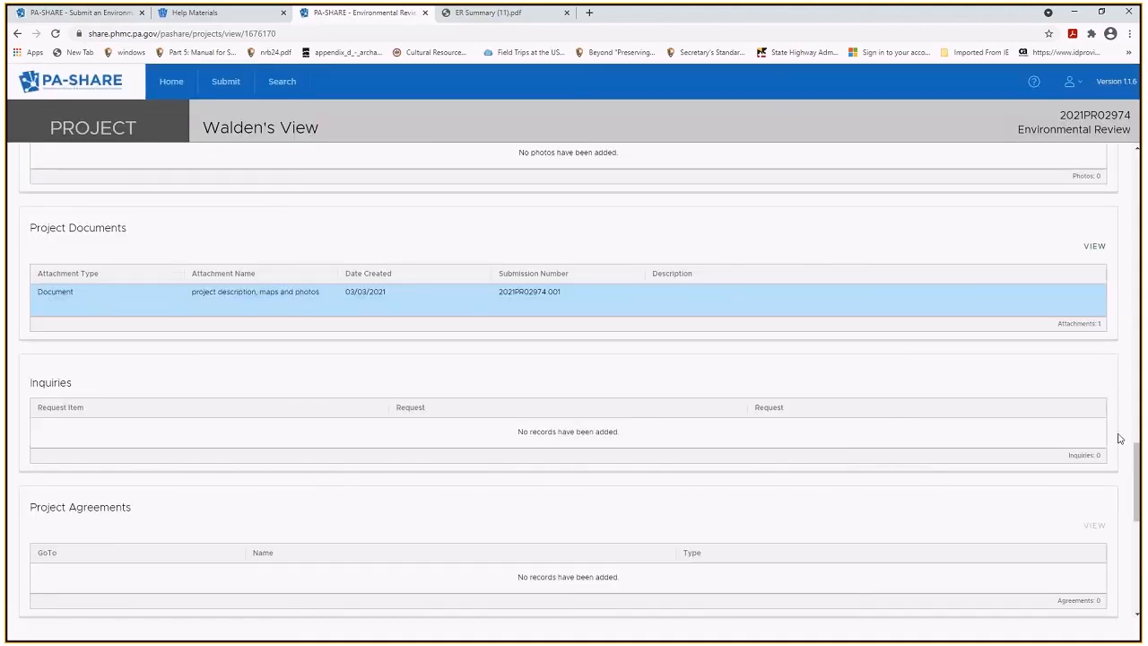
drag(1138, 454, 1137, 157)
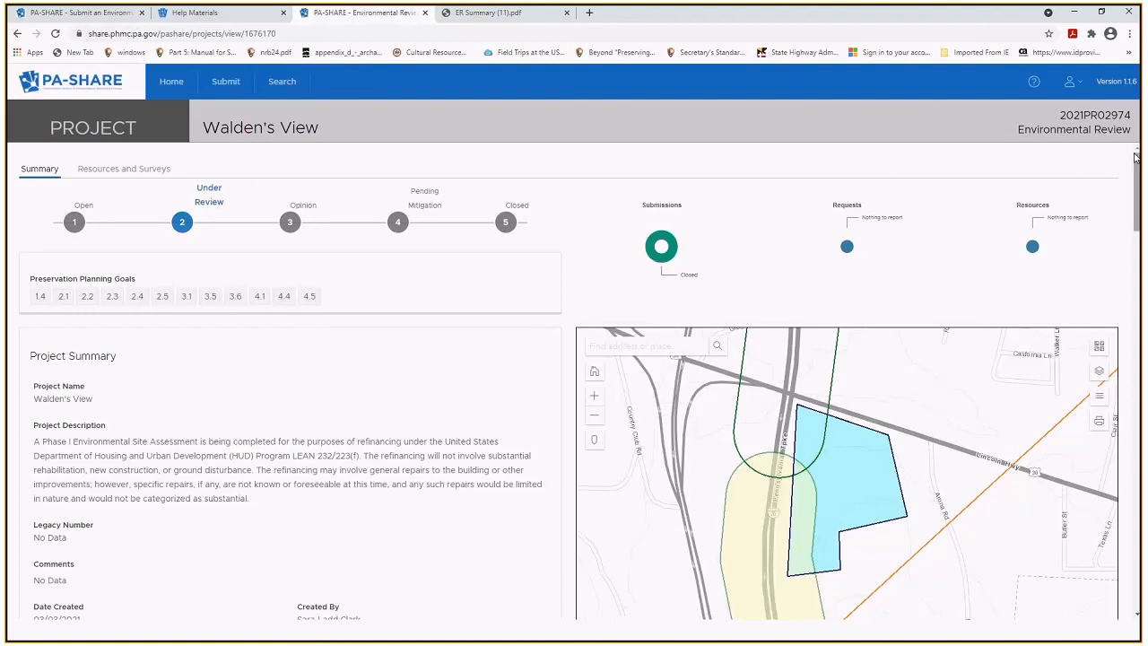
click(170, 88)
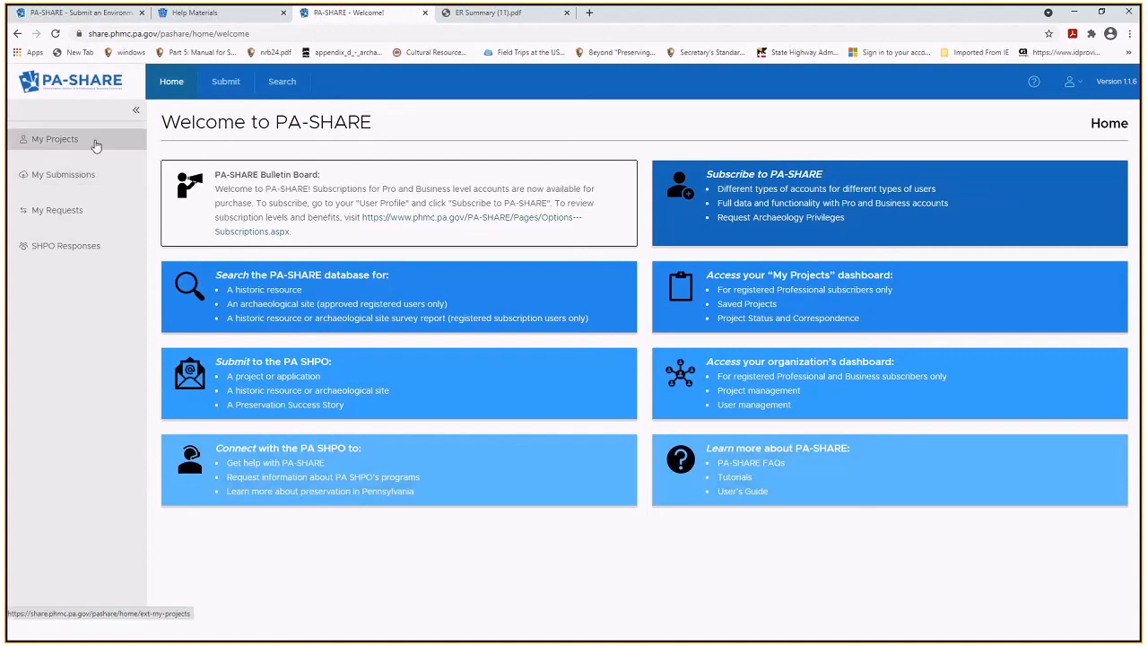
click(55, 139)
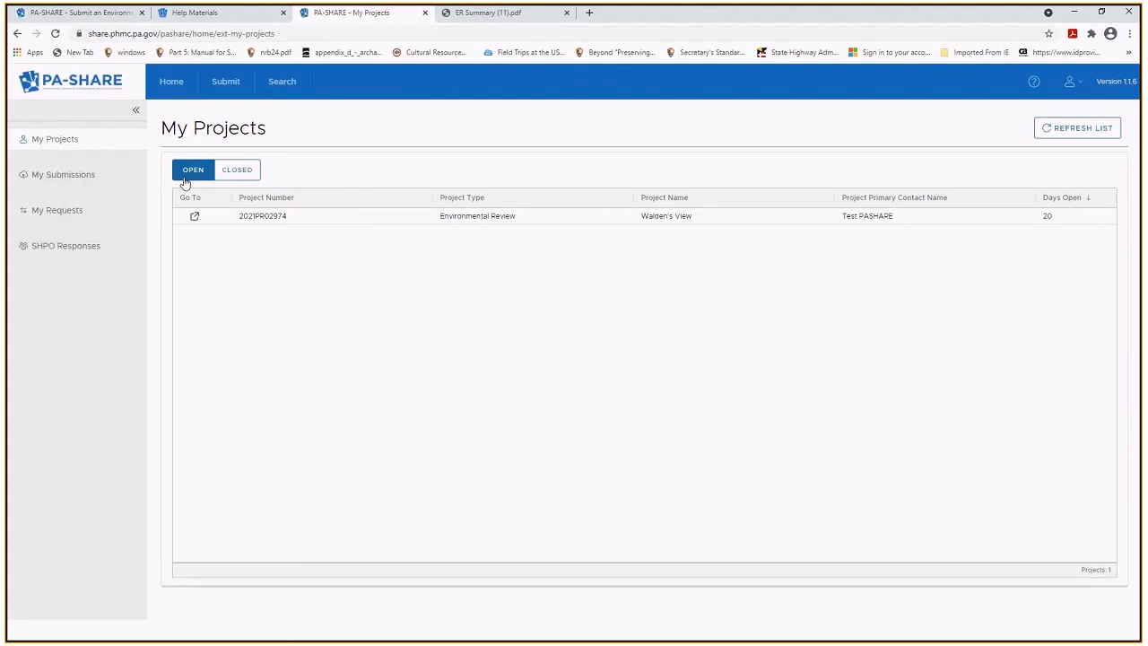
Compare closed and open projects, review the Walden's View summary, then list SHPO Responses.
click(241, 176)
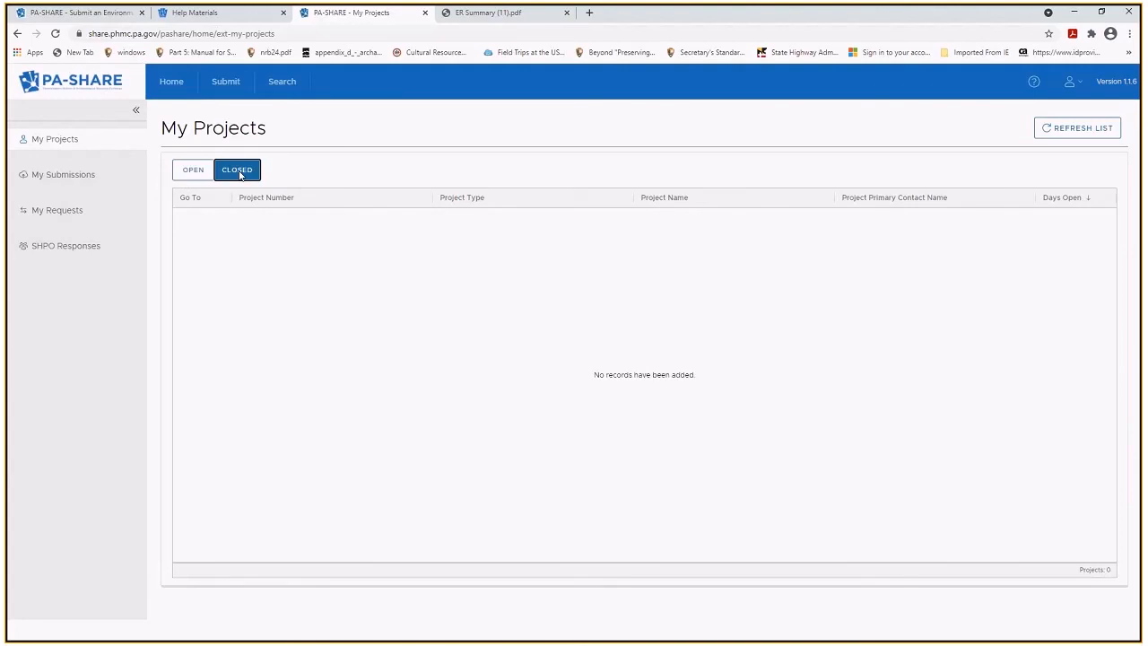
click(195, 174)
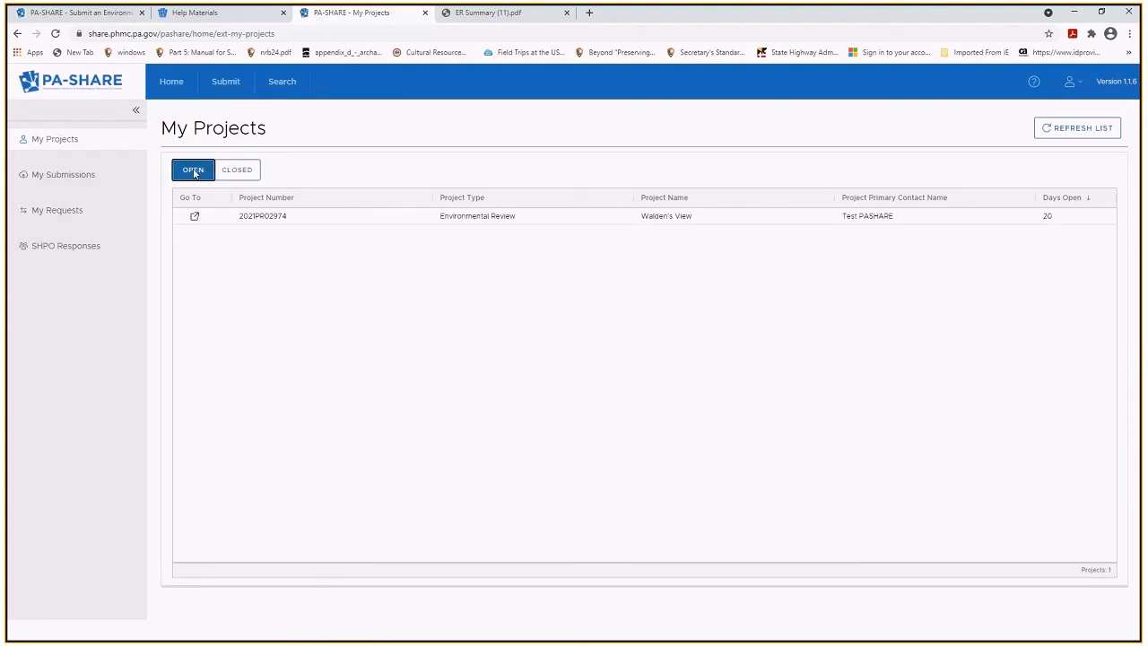
click(195, 221)
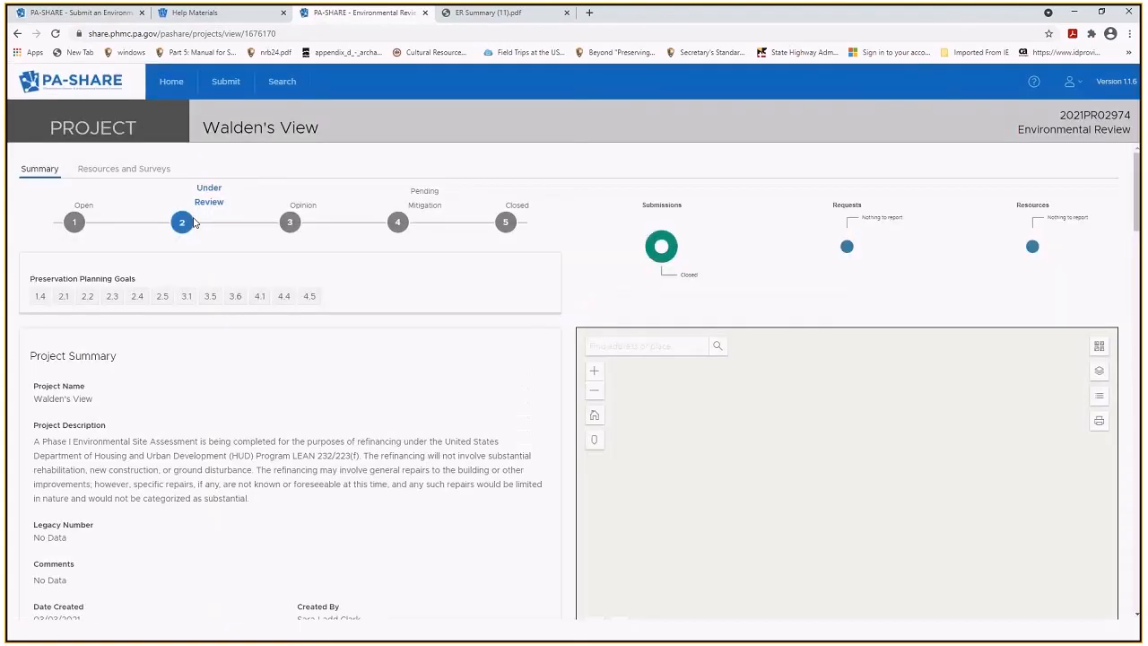
click(18, 34)
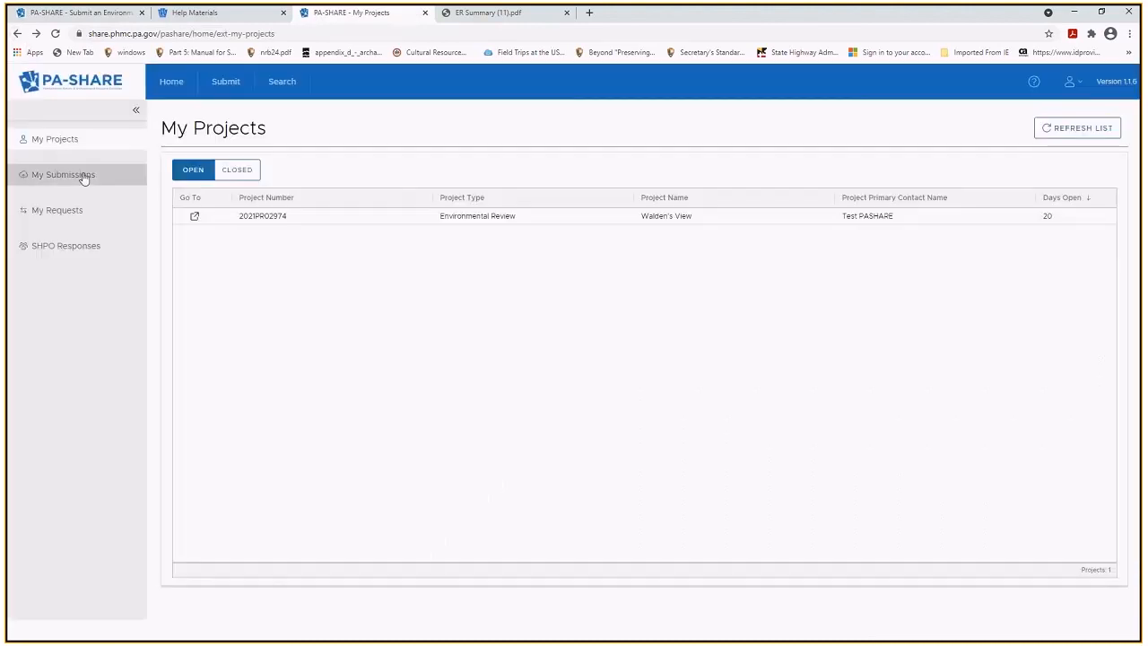
click(88, 247)
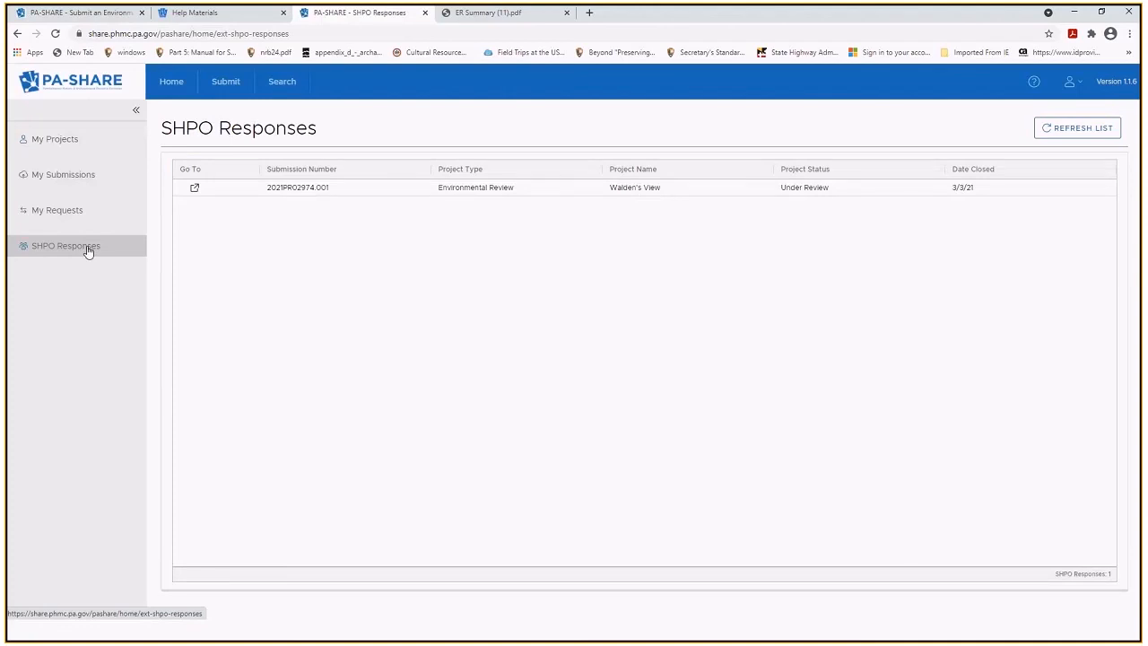
click(195, 189)
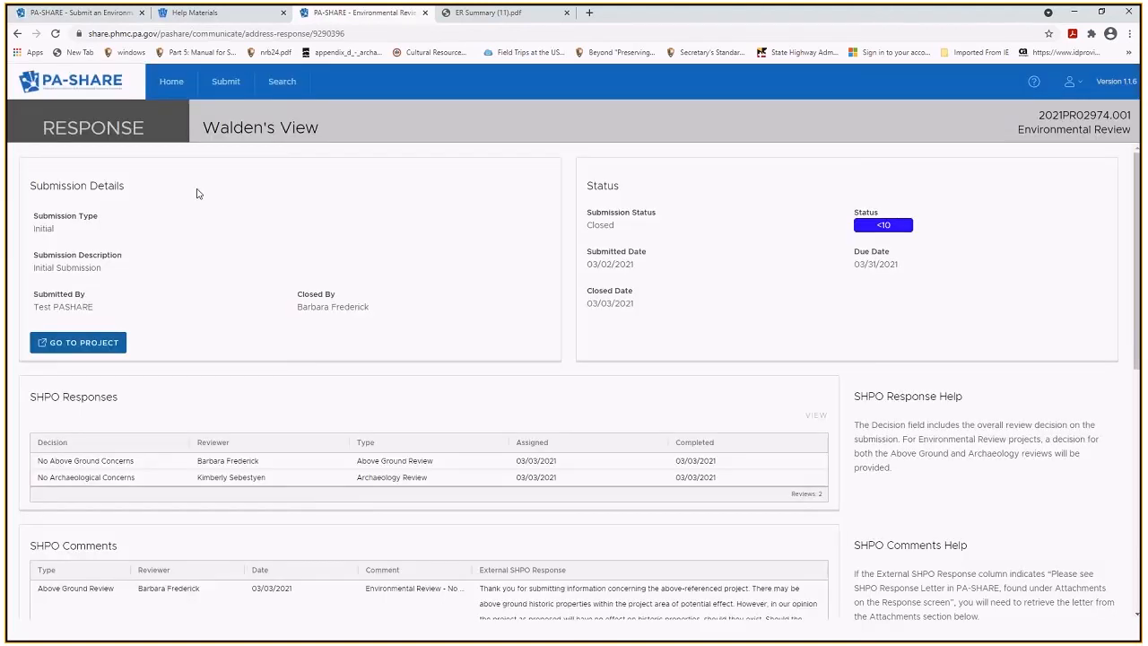
click(18, 34)
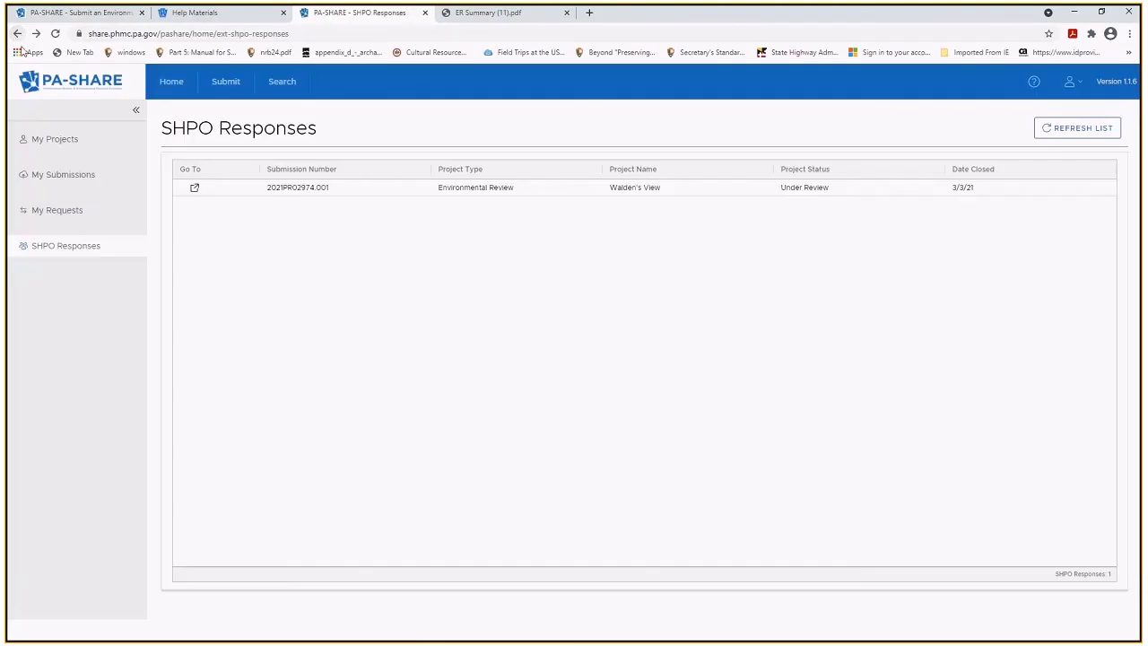
Show My Submissions, check the Insufficient list, then return to the Draft list.
click(41, 182)
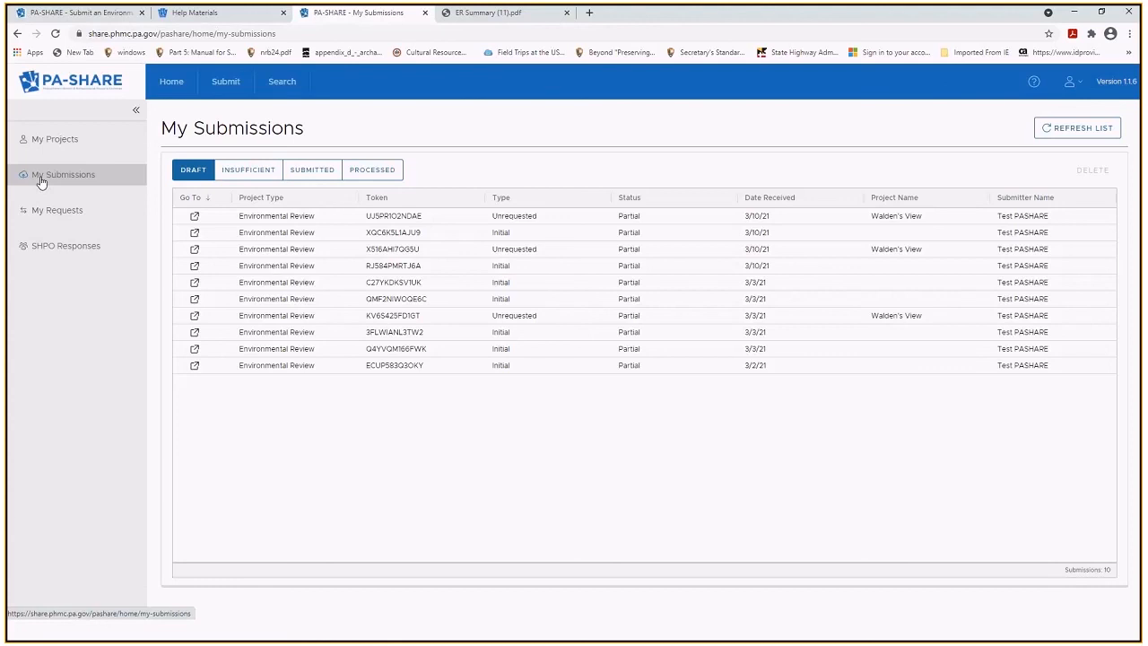
click(231, 180)
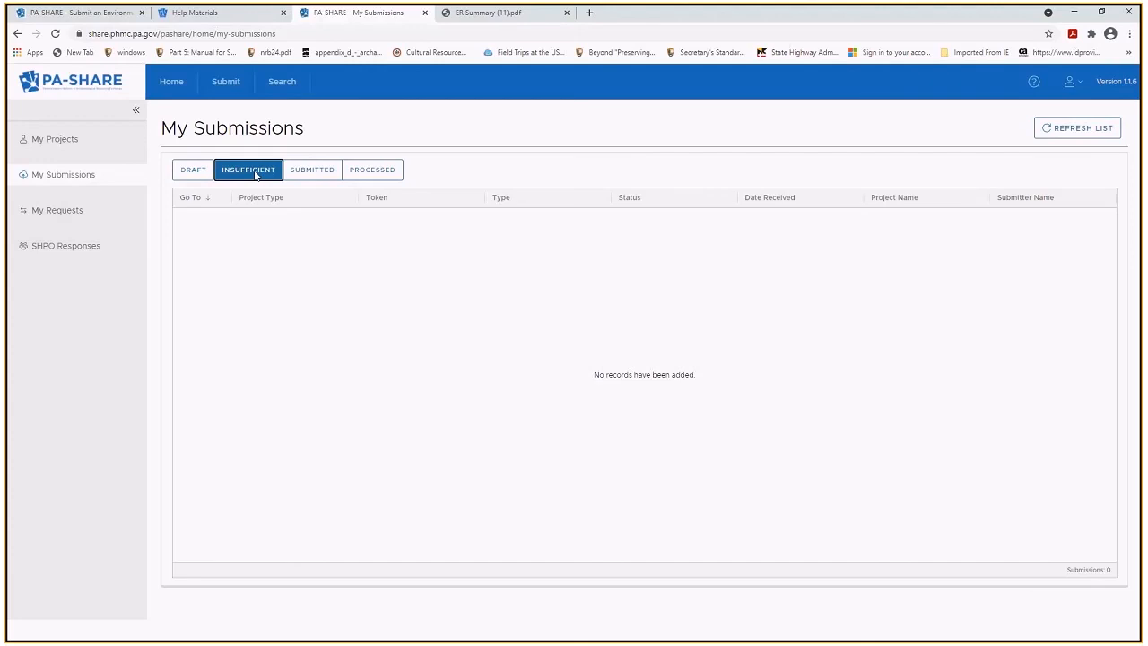
click(193, 172)
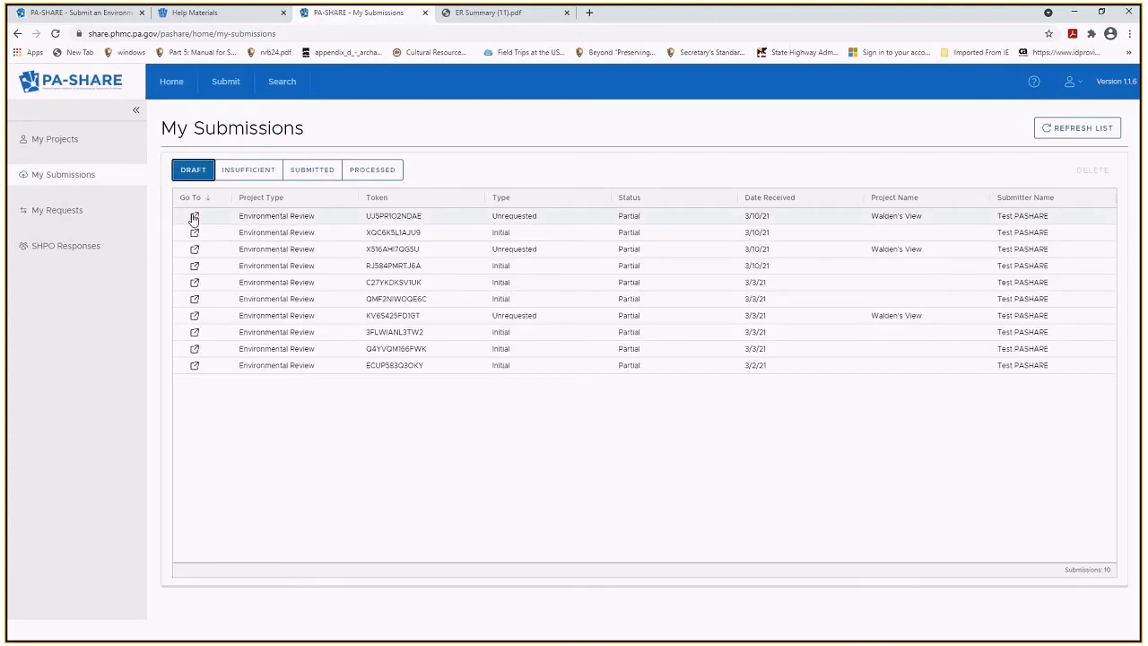
Inspect the newest Walden's View draft supplement and an initial Environmental Review draft.
click(194, 218)
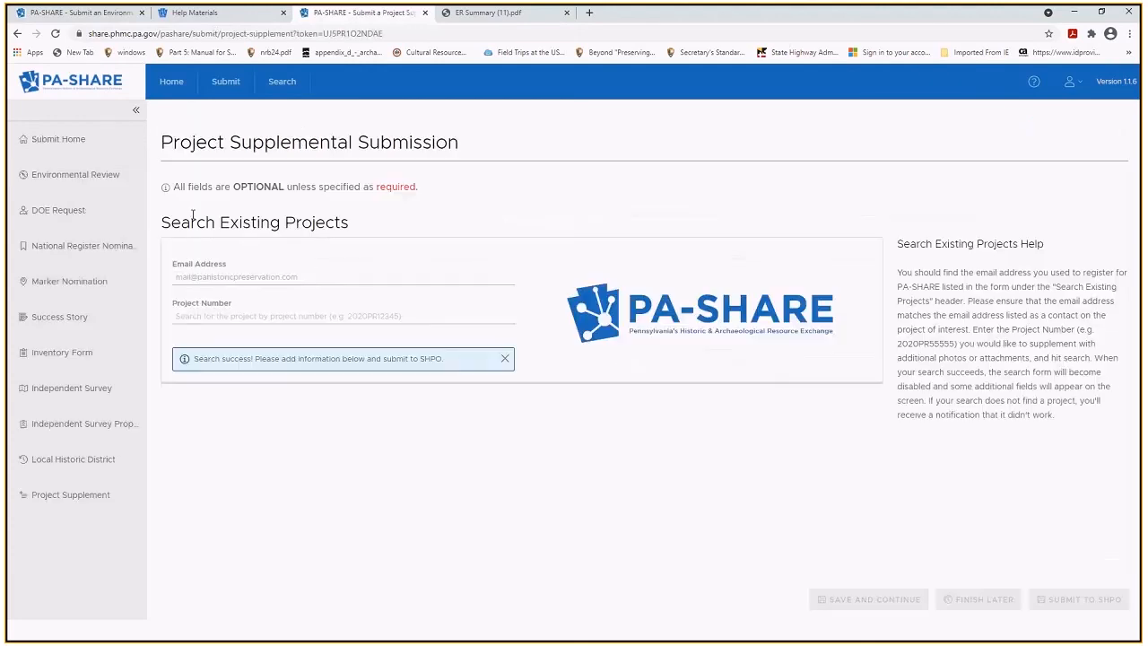
click(18, 35)
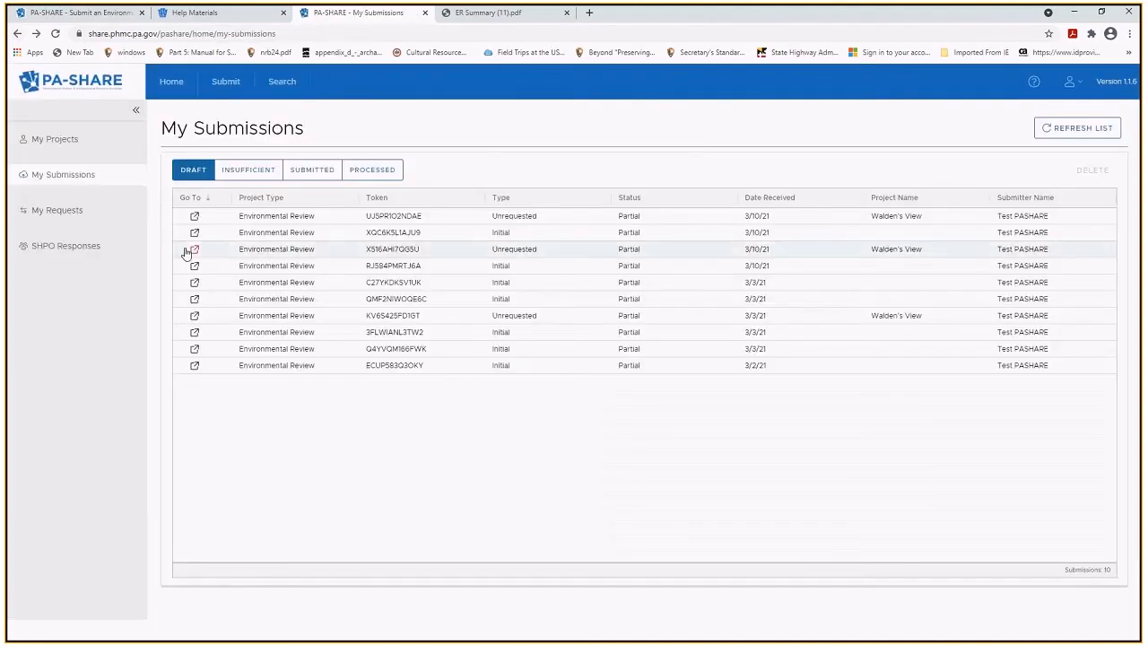
click(194, 333)
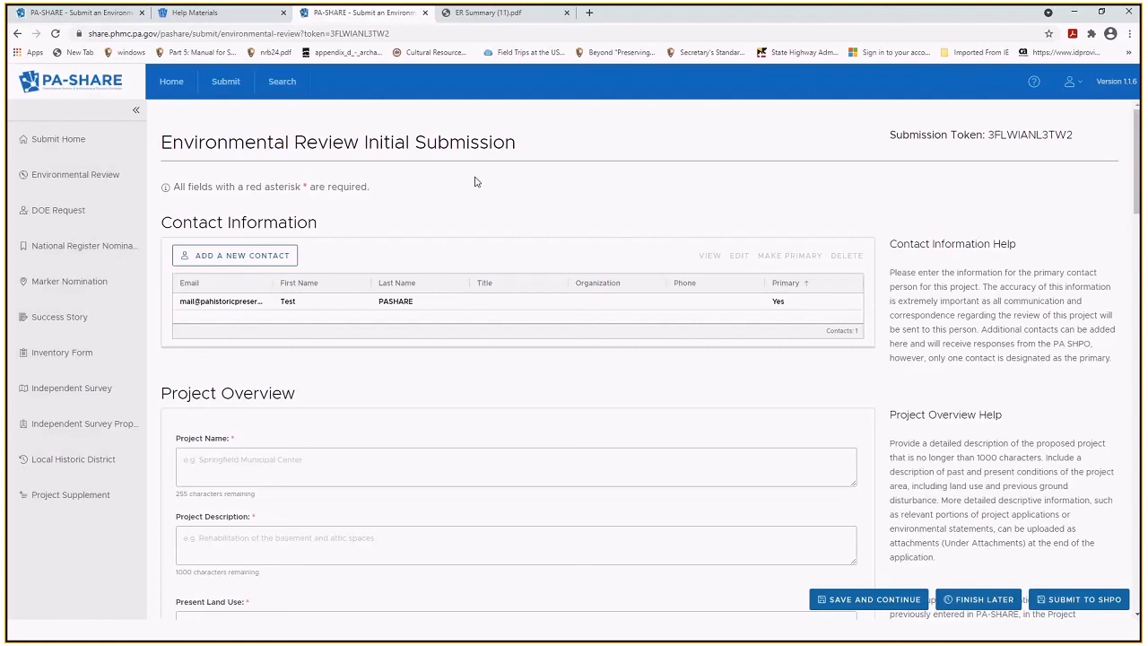
click(15, 33)
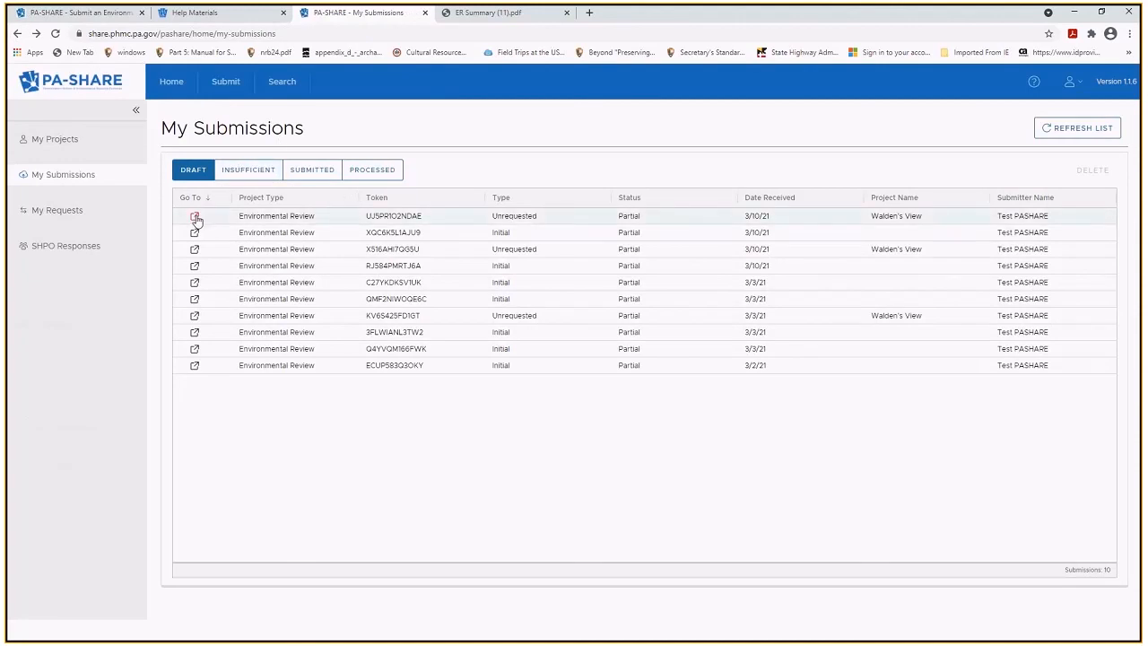
Cycle through the Draft, Insufficient and Submitted lists, confirming Submitted holds no records.
click(192, 172)
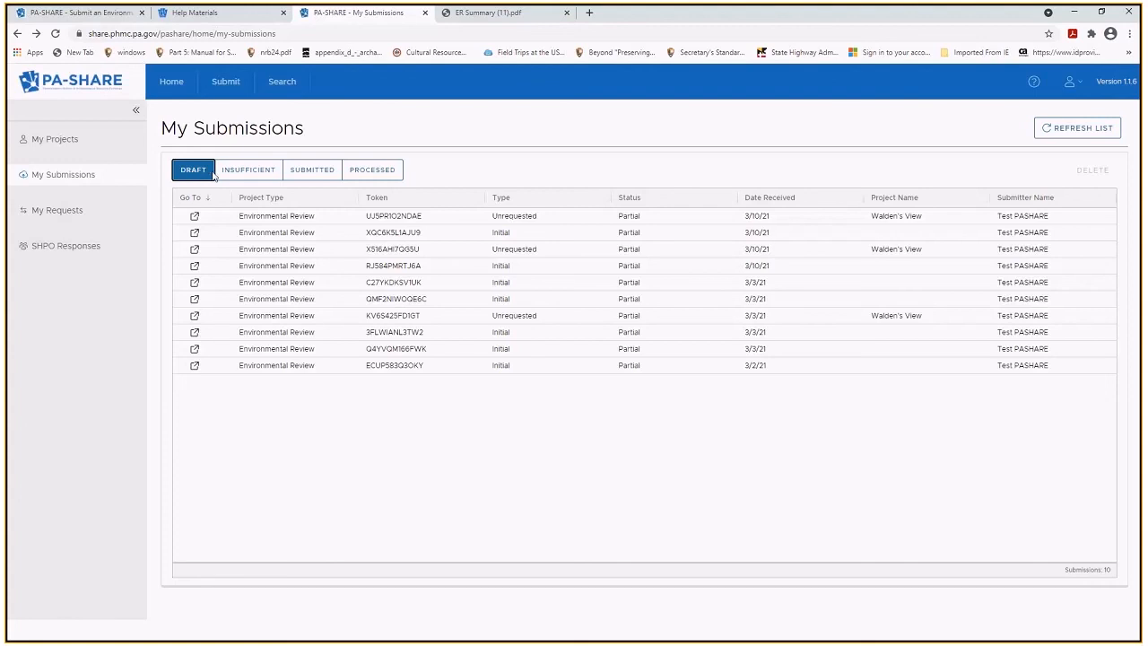
click(244, 176)
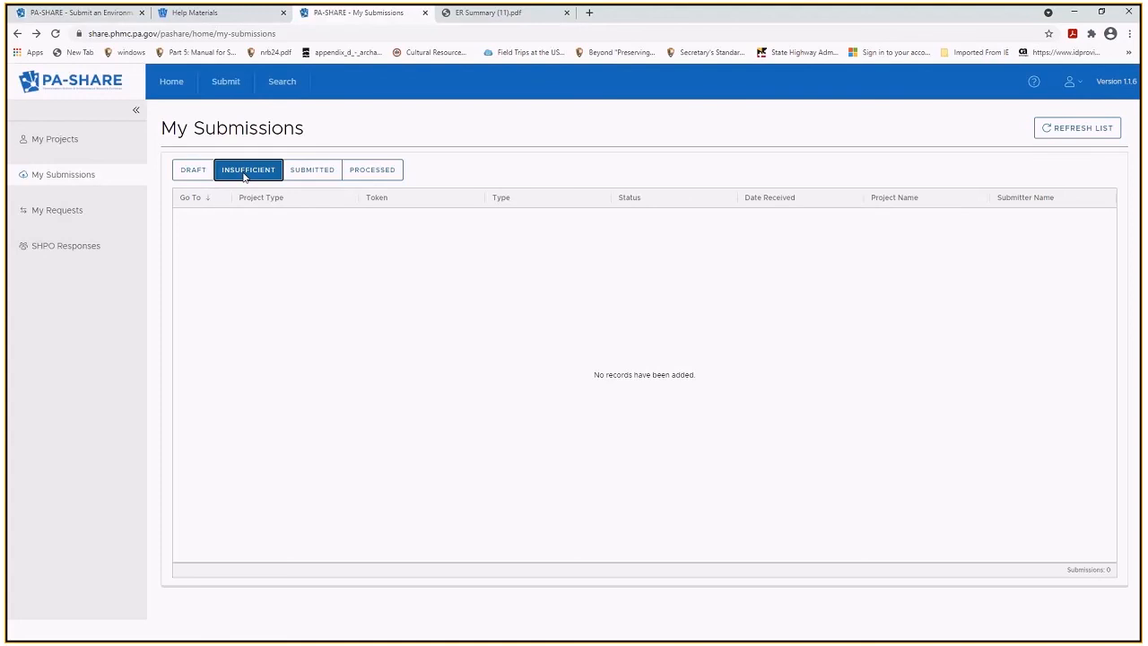
click(300, 175)
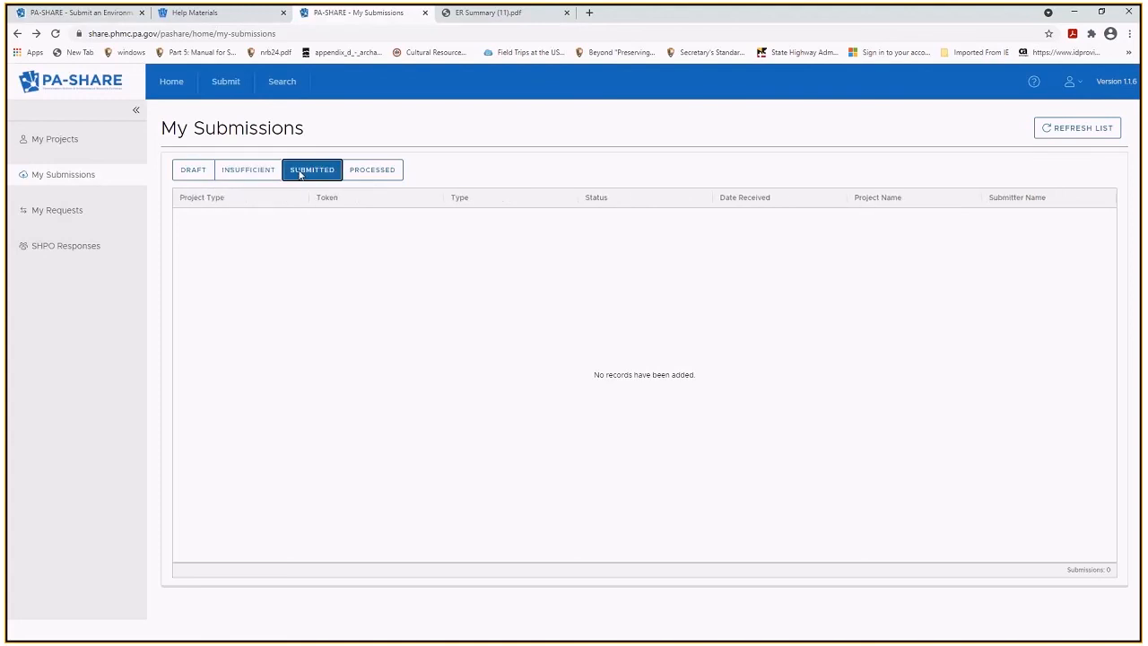
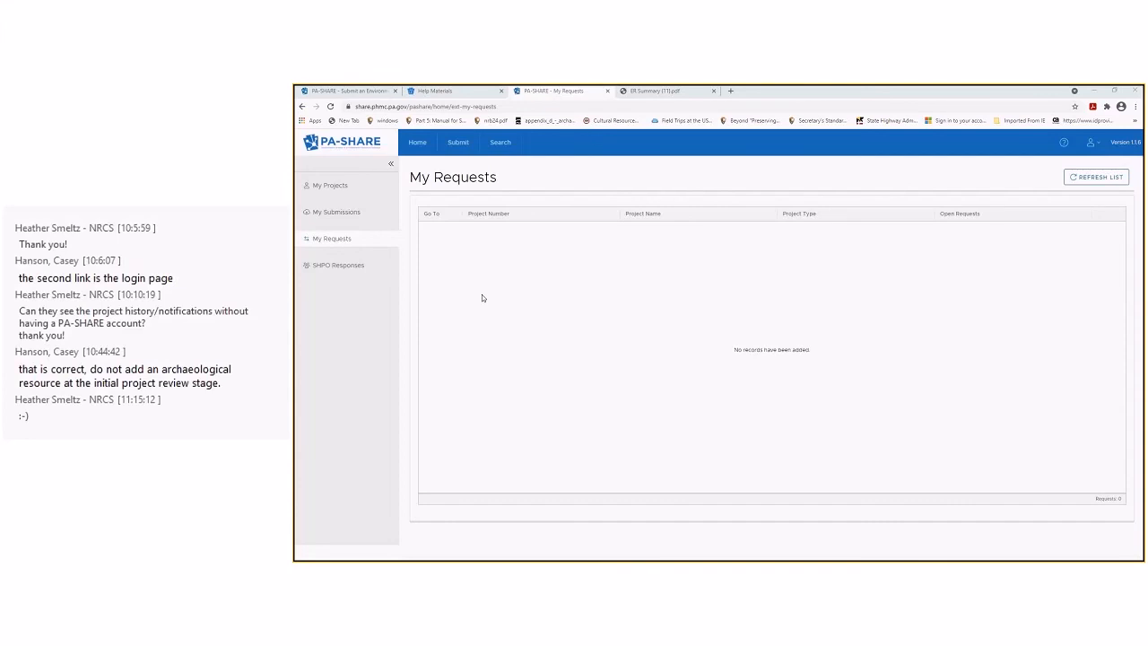
Quick-search projects named 'smith farm' and try opening the SMITH FARMS record.
click(500, 142)
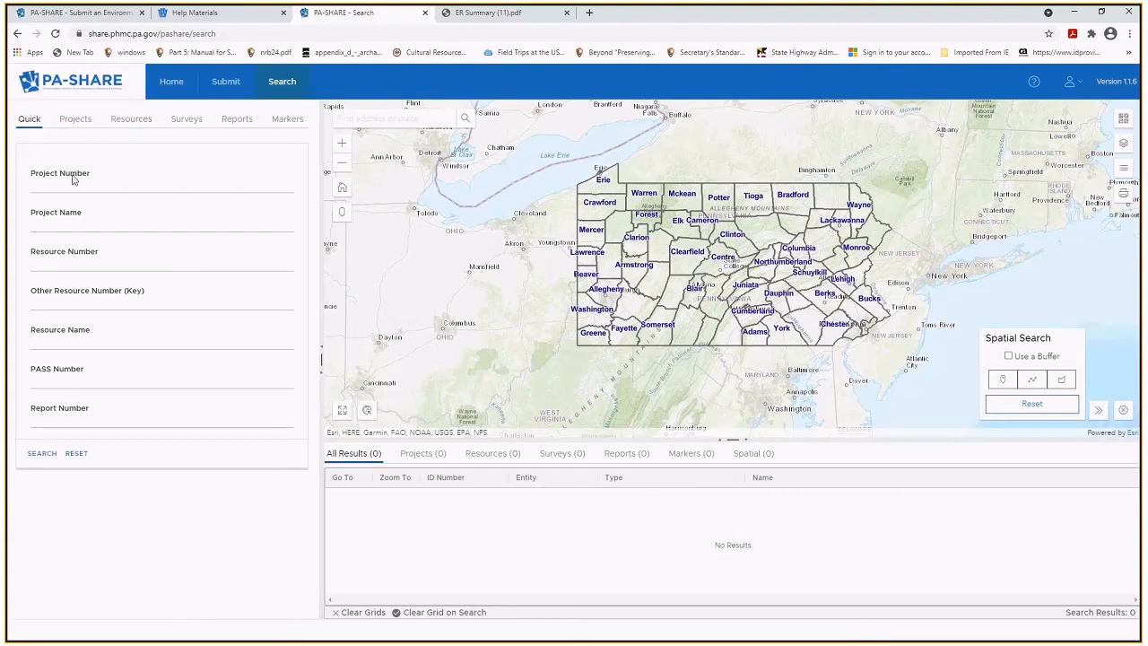
click(68, 224)
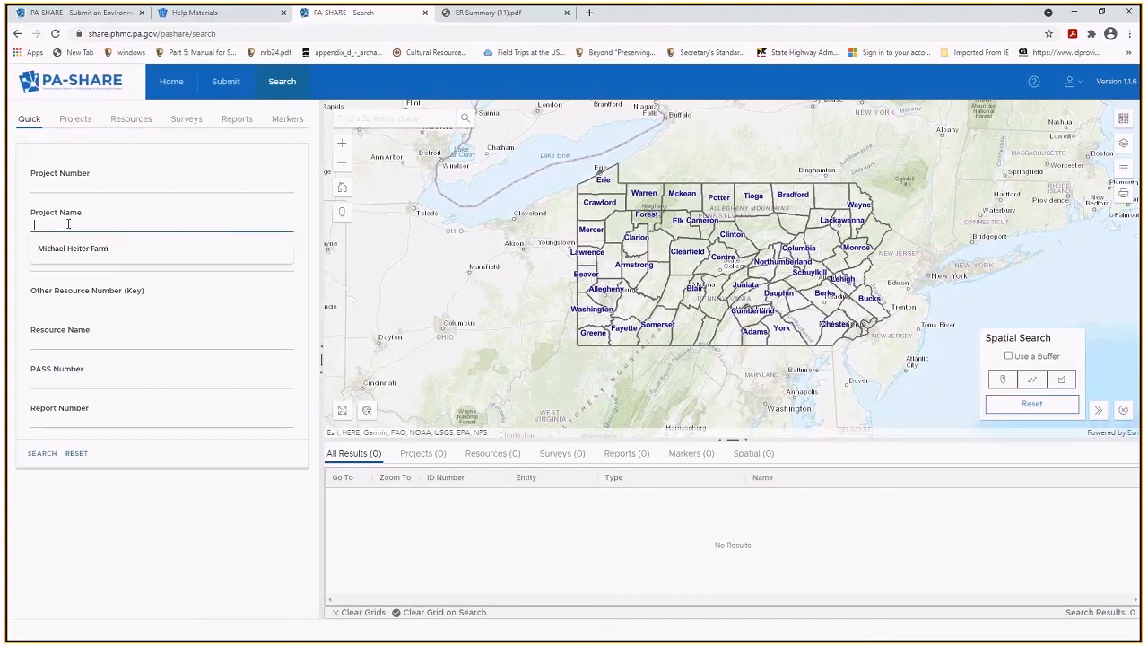
text(smith )
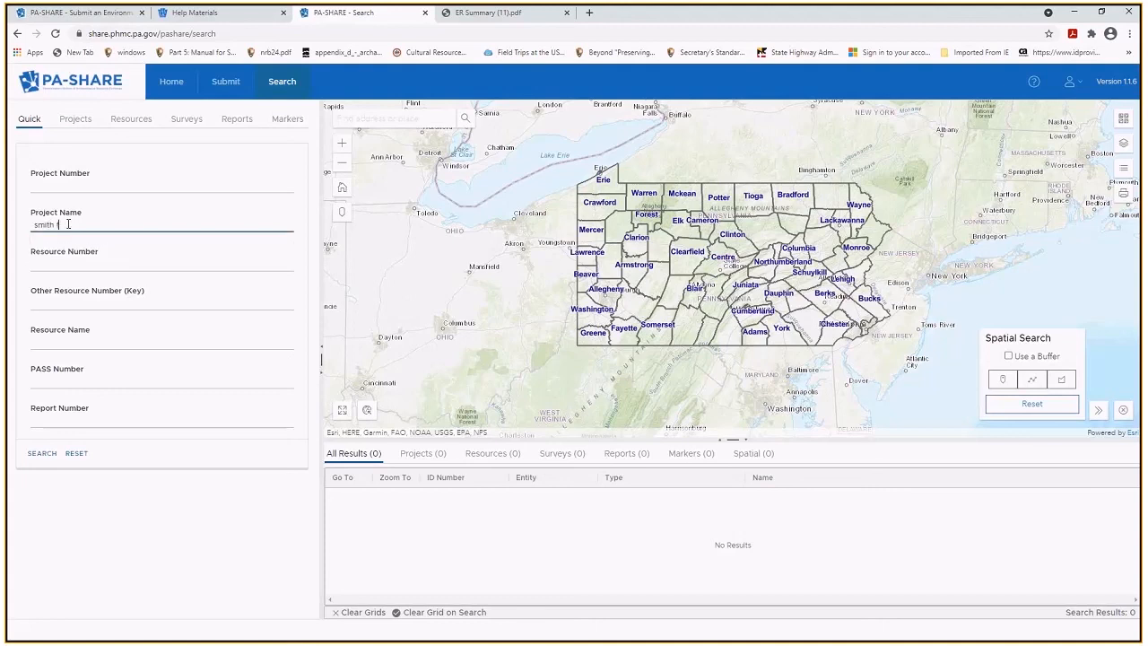
text(farm)
click(38, 453)
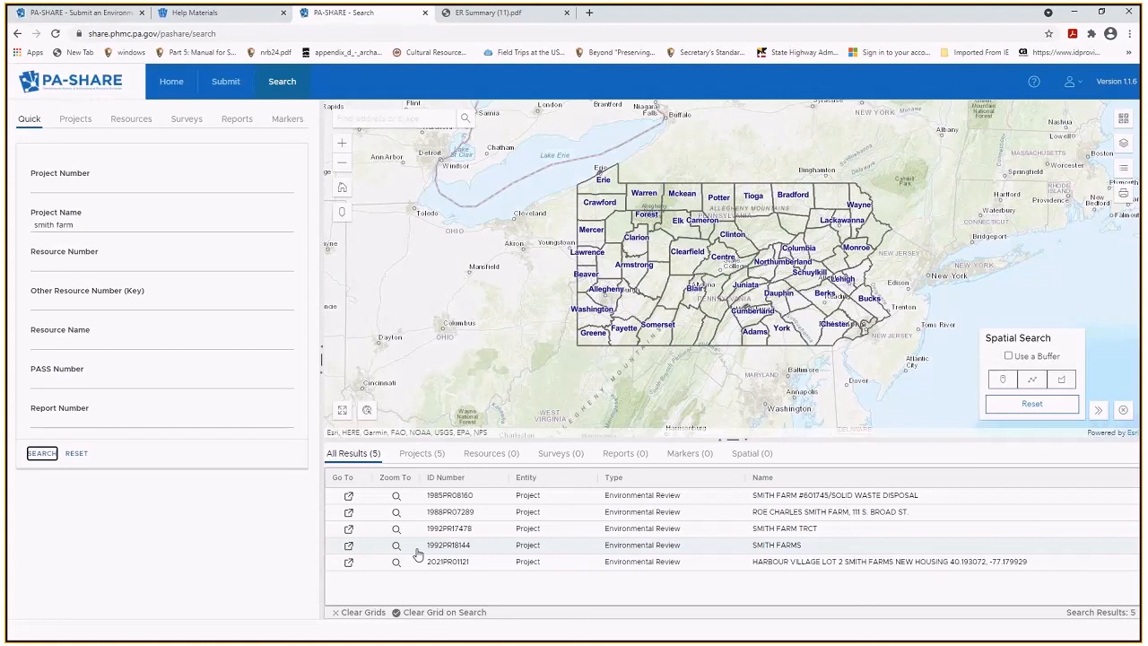
click(349, 548)
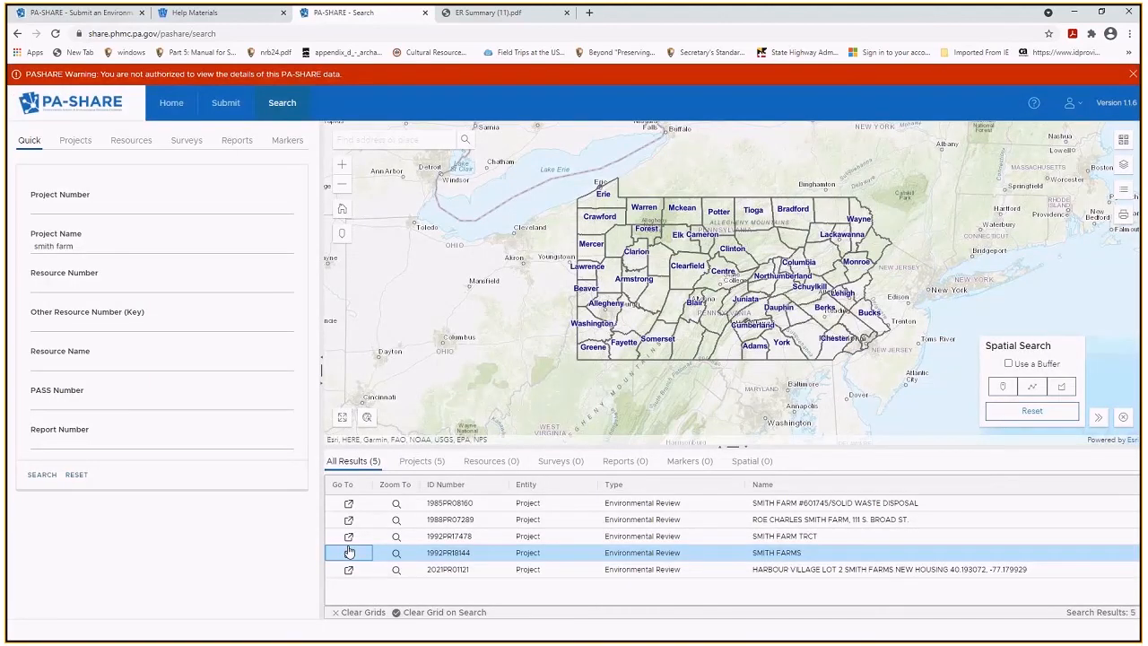
click(349, 551)
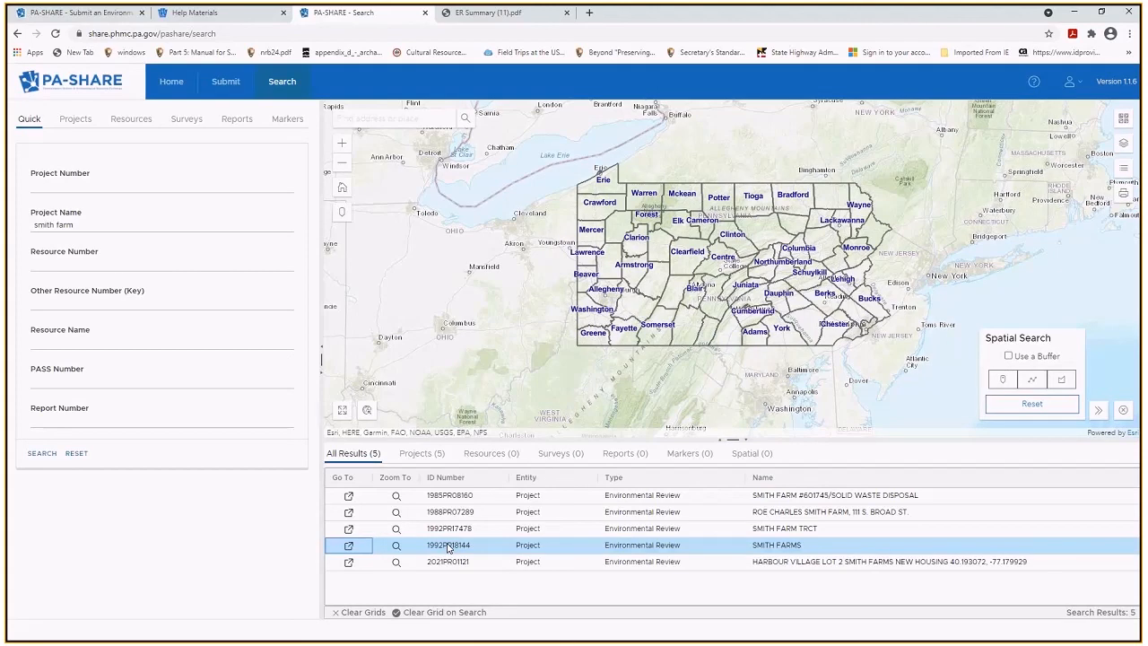
Clear 'smith farm' from the quick search's Project Name field.
click(71, 124)
click(29, 119)
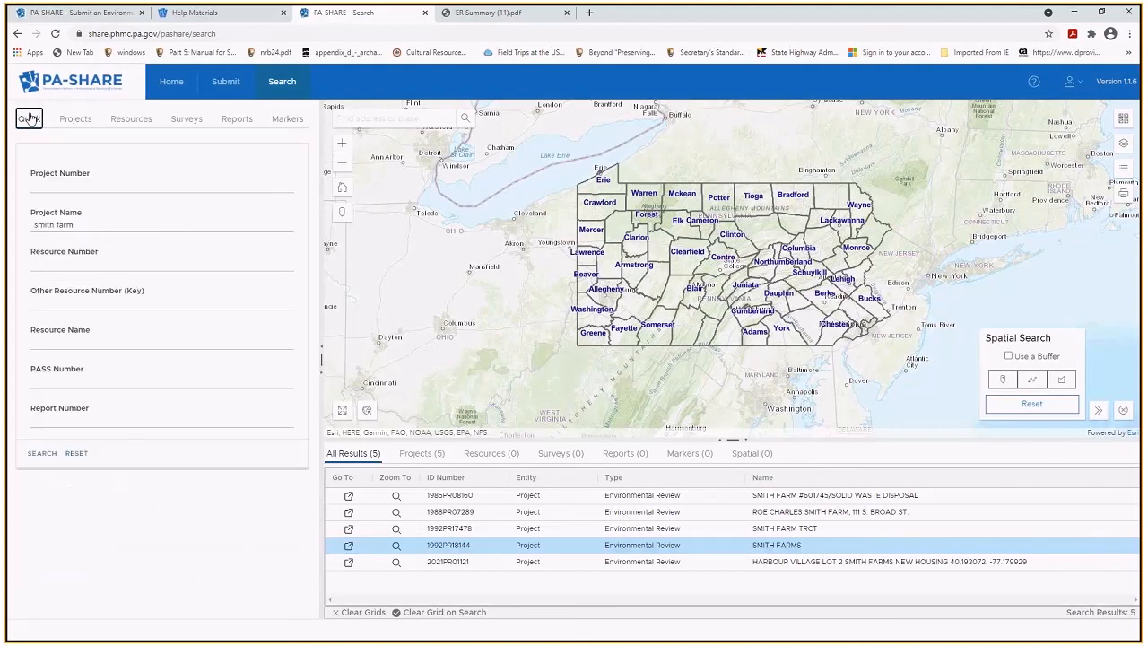
drag(100, 224, 22, 225)
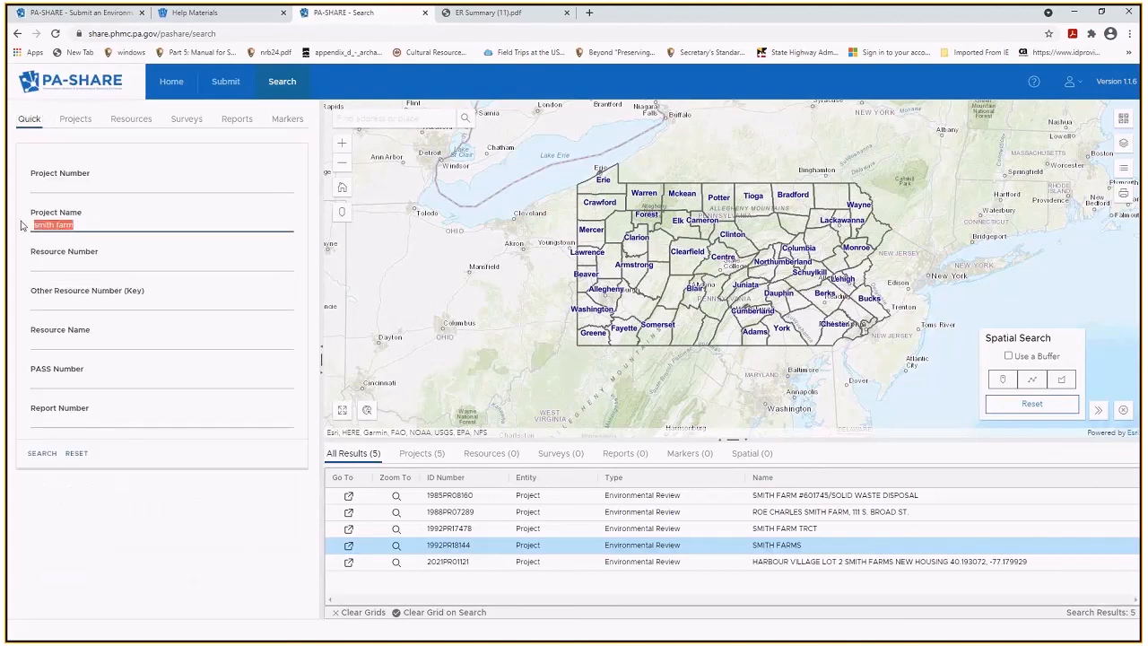
key(BackSpace)
click(71, 120)
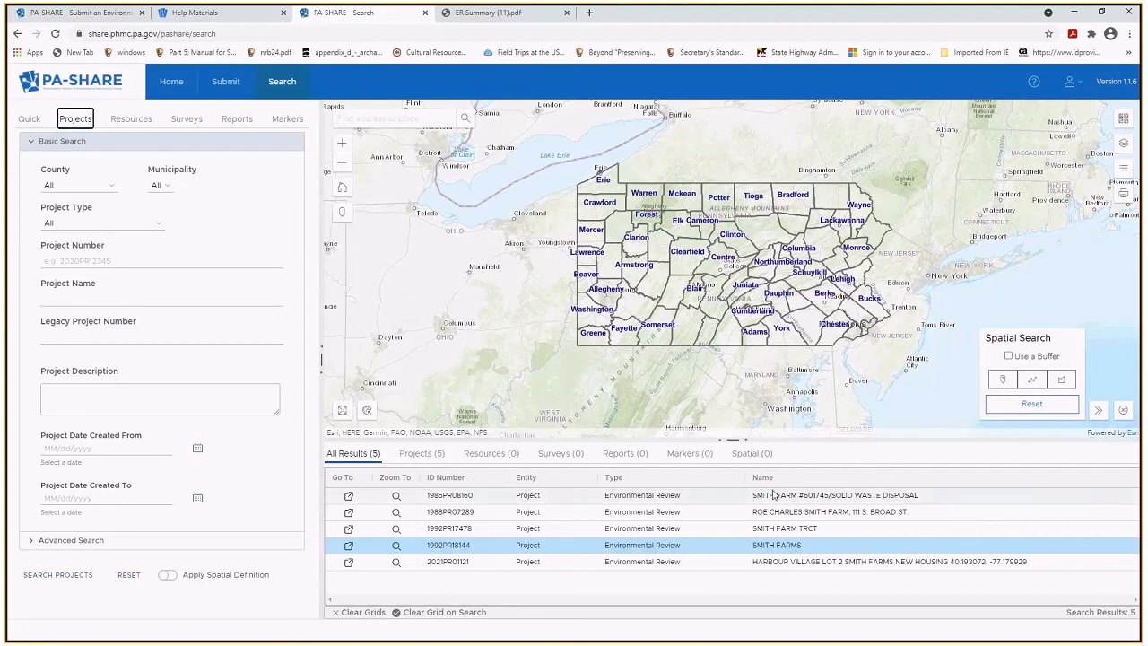
mouse_move(318, 353)
mouse_down()
mouse_move(216, 350)
mouse_move(330, 352)
mouse_up()
drag(728, 441, 708, 453)
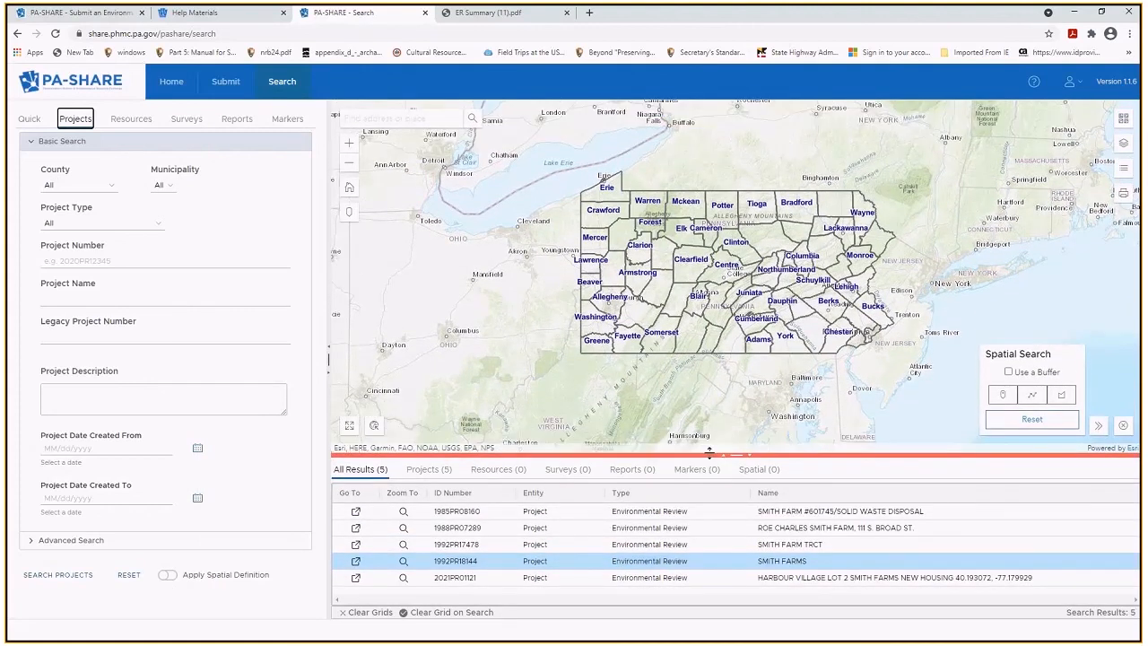
click(60, 337)
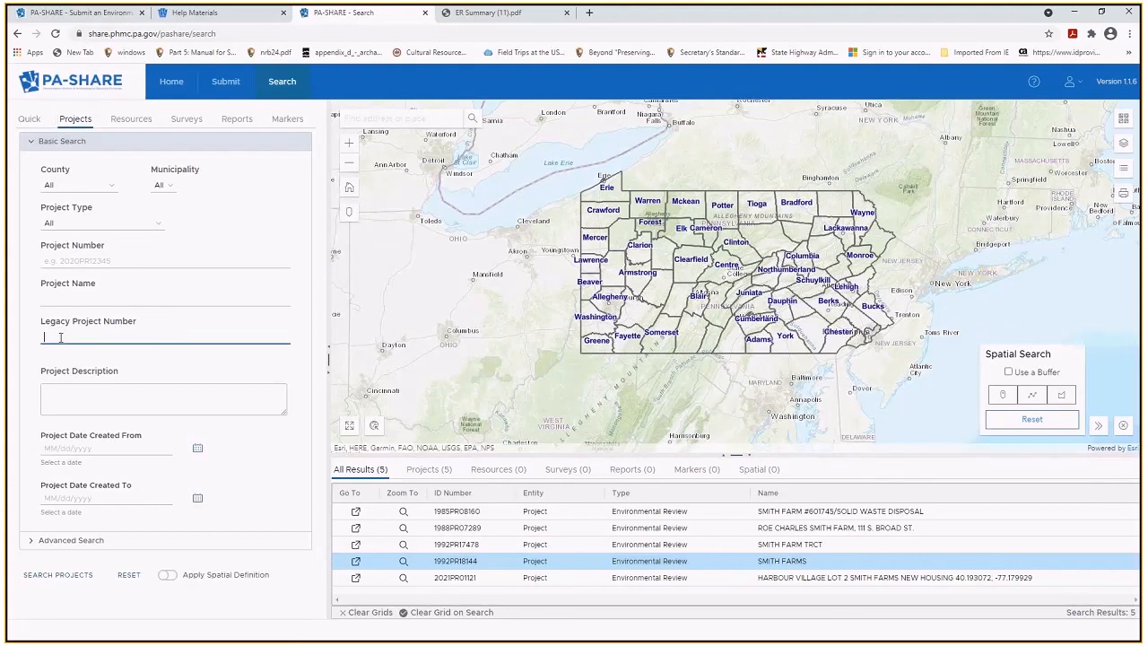
text(2020-1456-129)
click(35, 579)
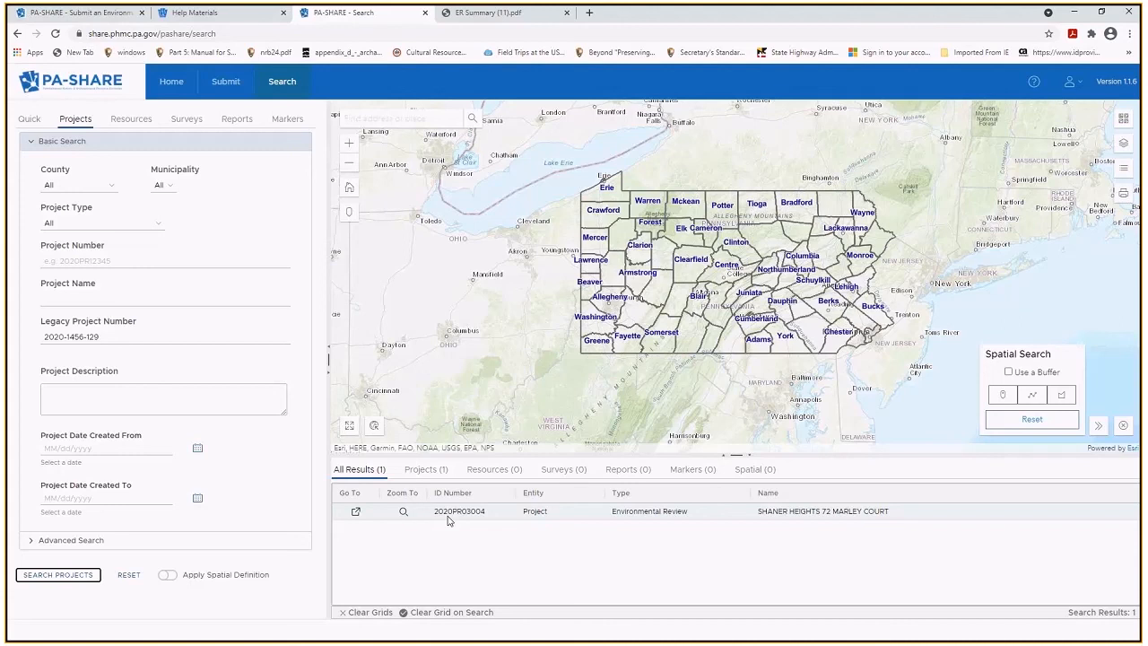
click(393, 119)
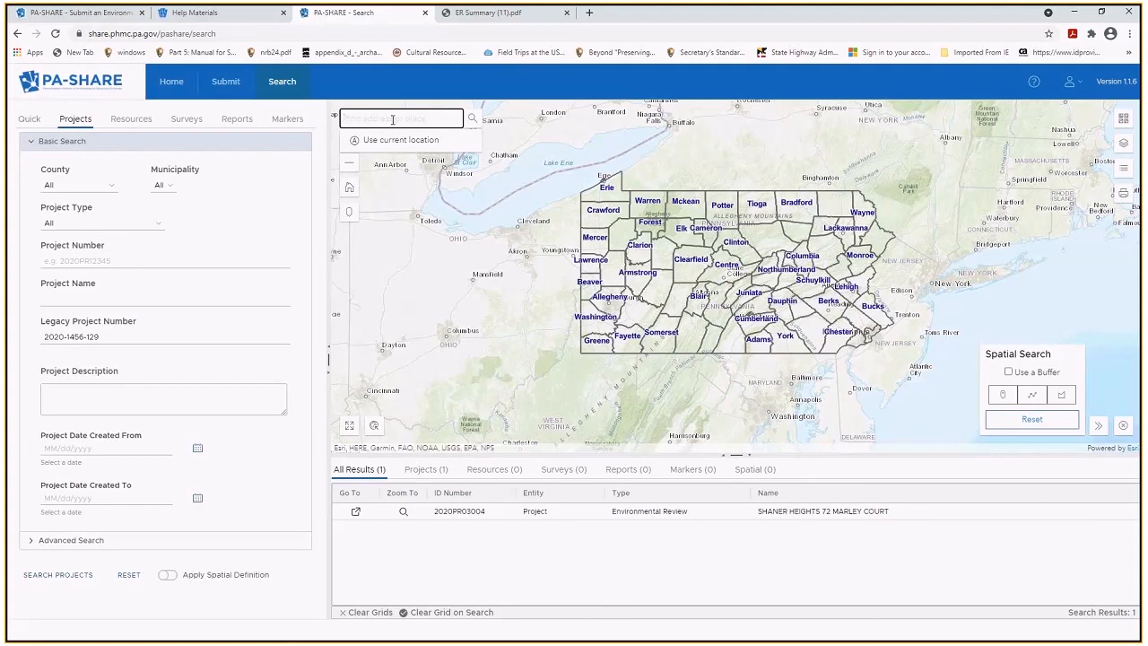
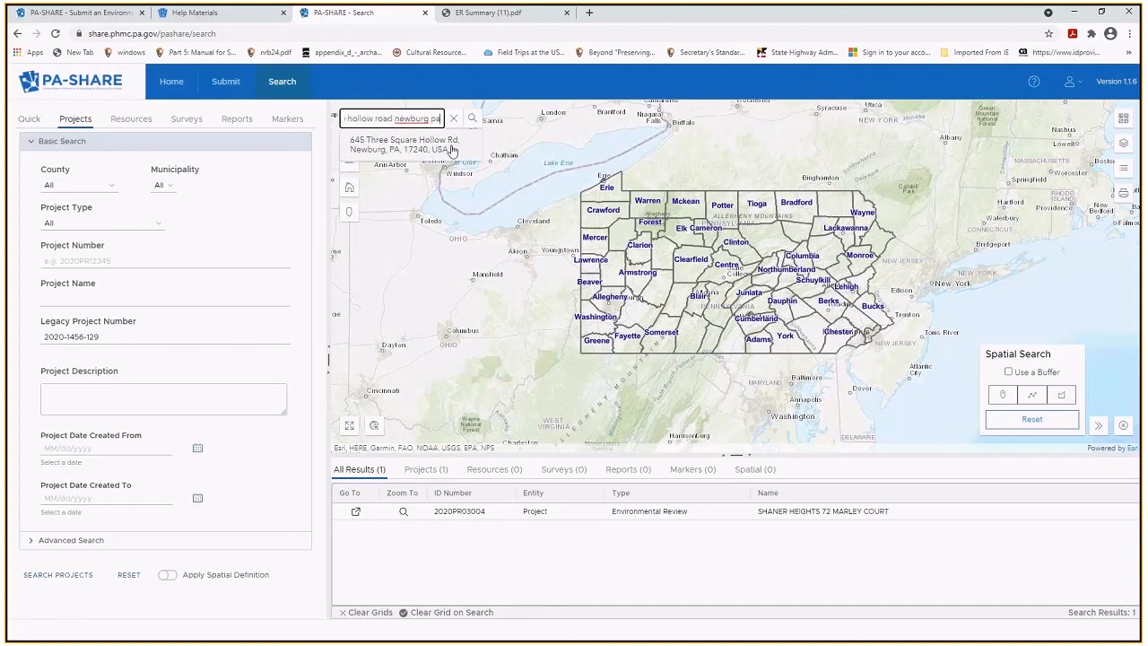
click(453, 149)
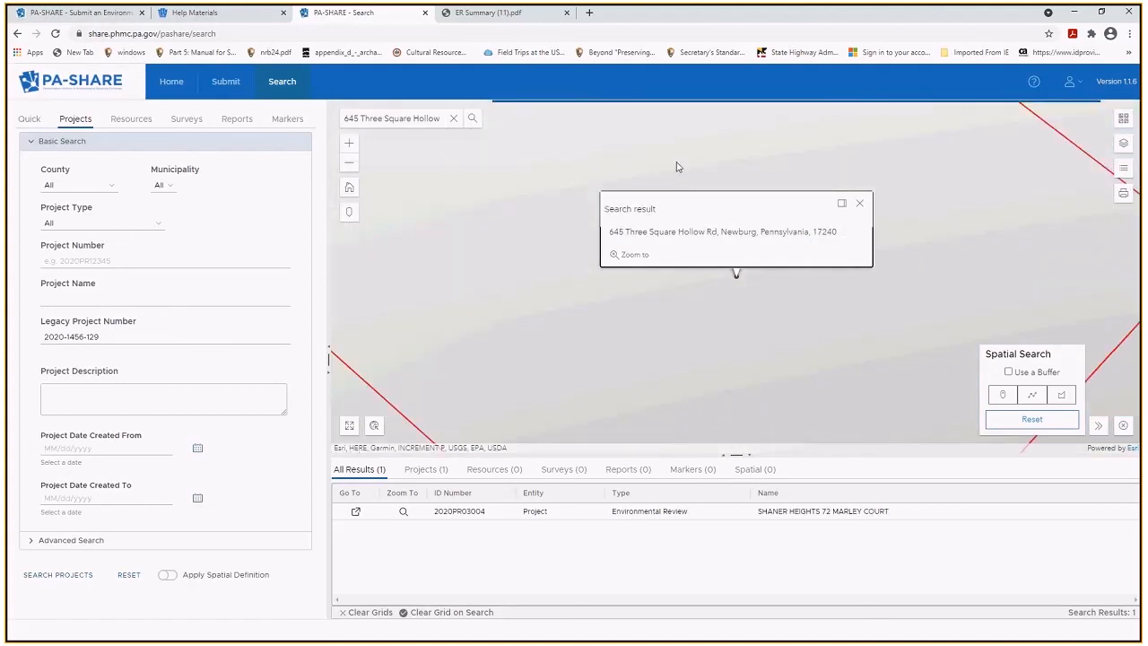
click(791, 198)
Zoom out and back in to frame the red parcel and the road below it.
click(349, 163)
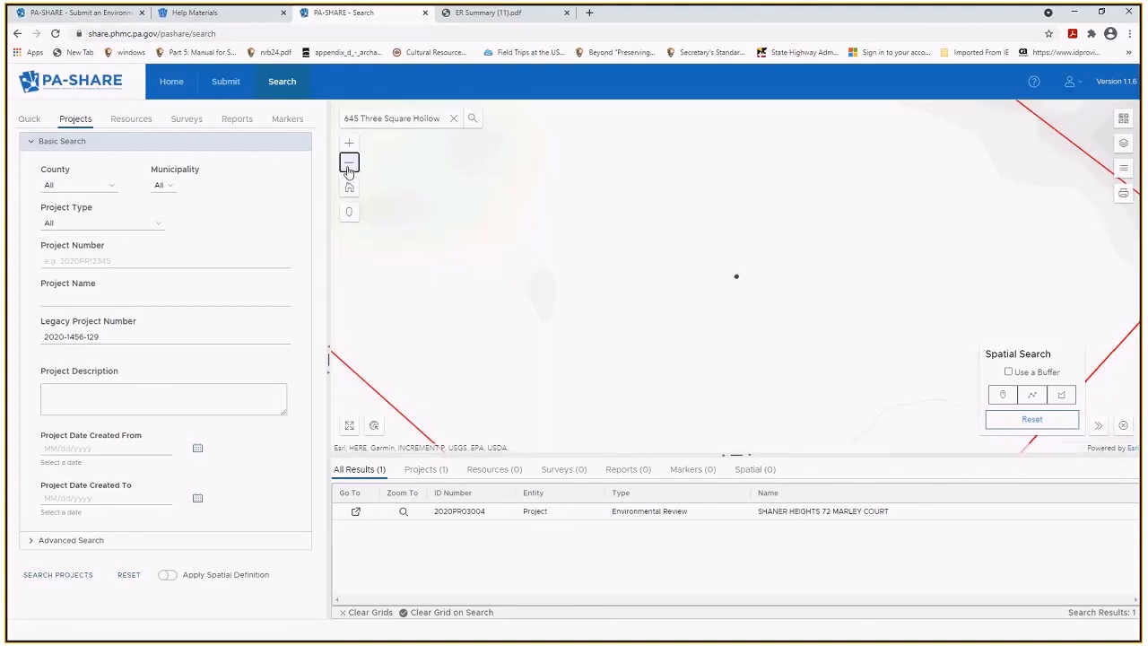
click(348, 171)
click(348, 171)
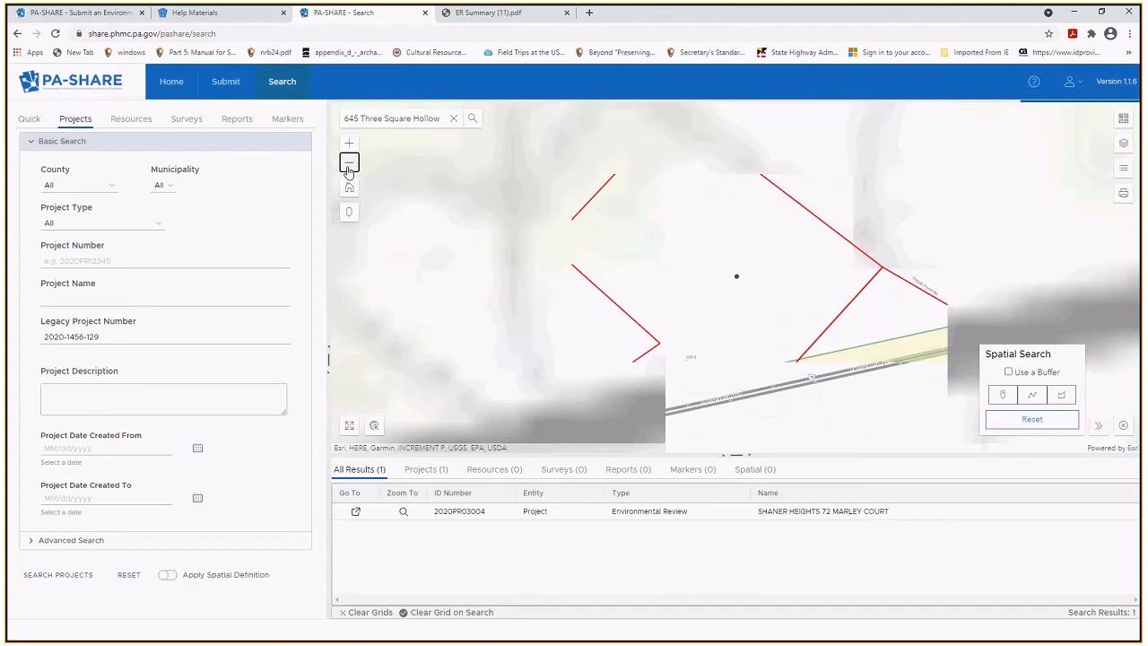
click(349, 165)
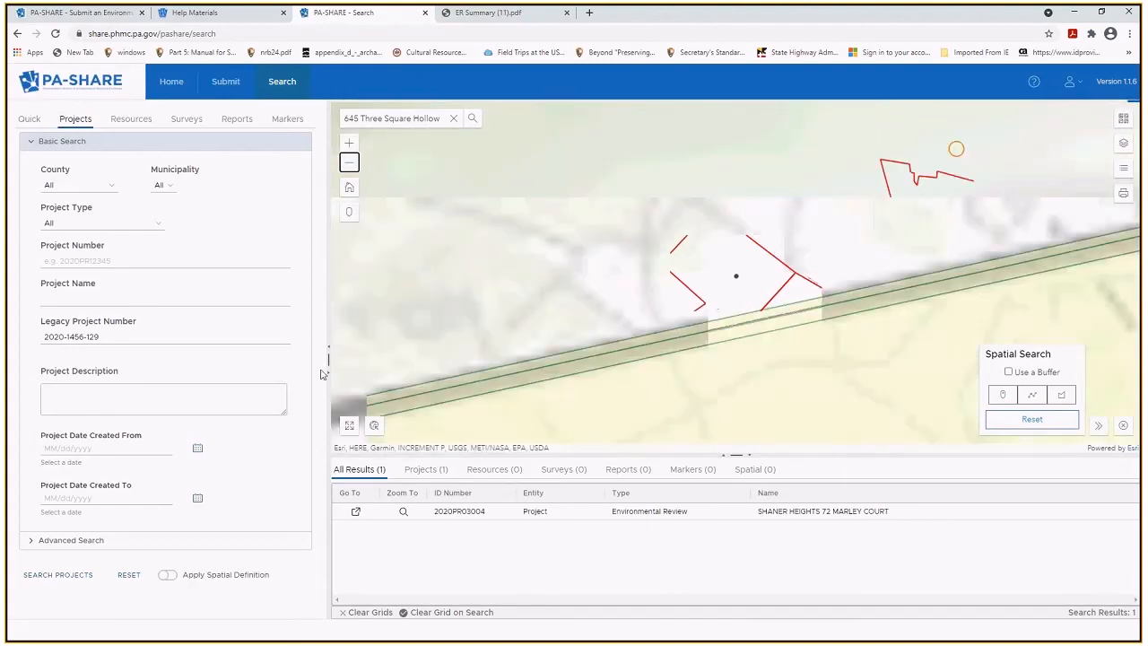
click(349, 164)
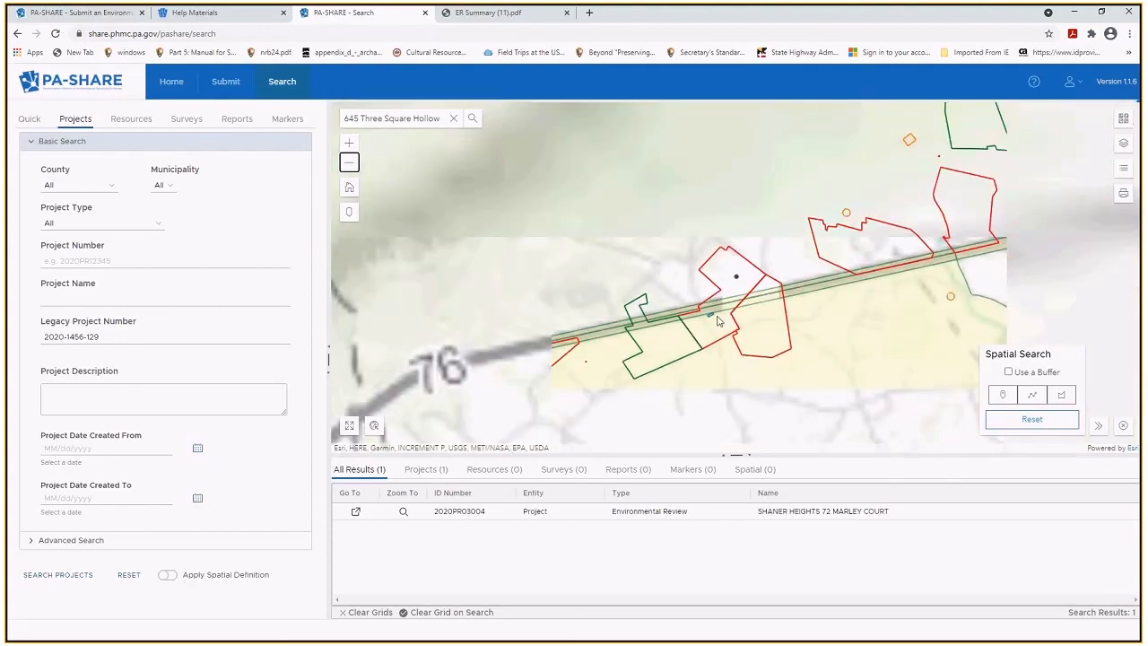
click(349, 144)
click(349, 143)
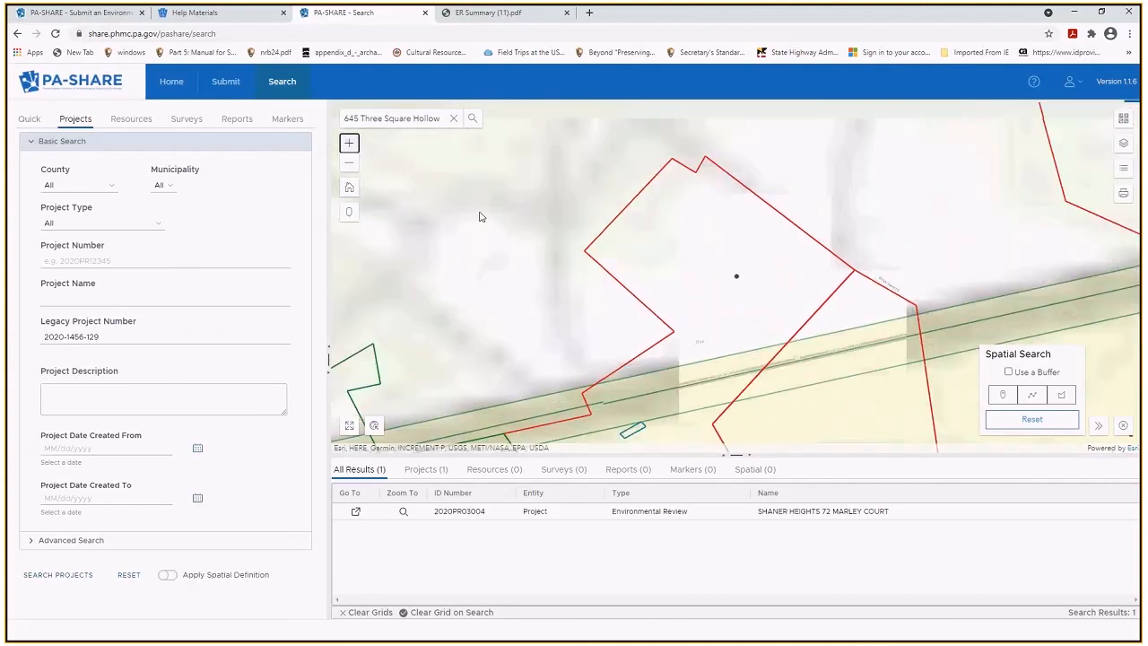
drag(656, 357, 668, 275)
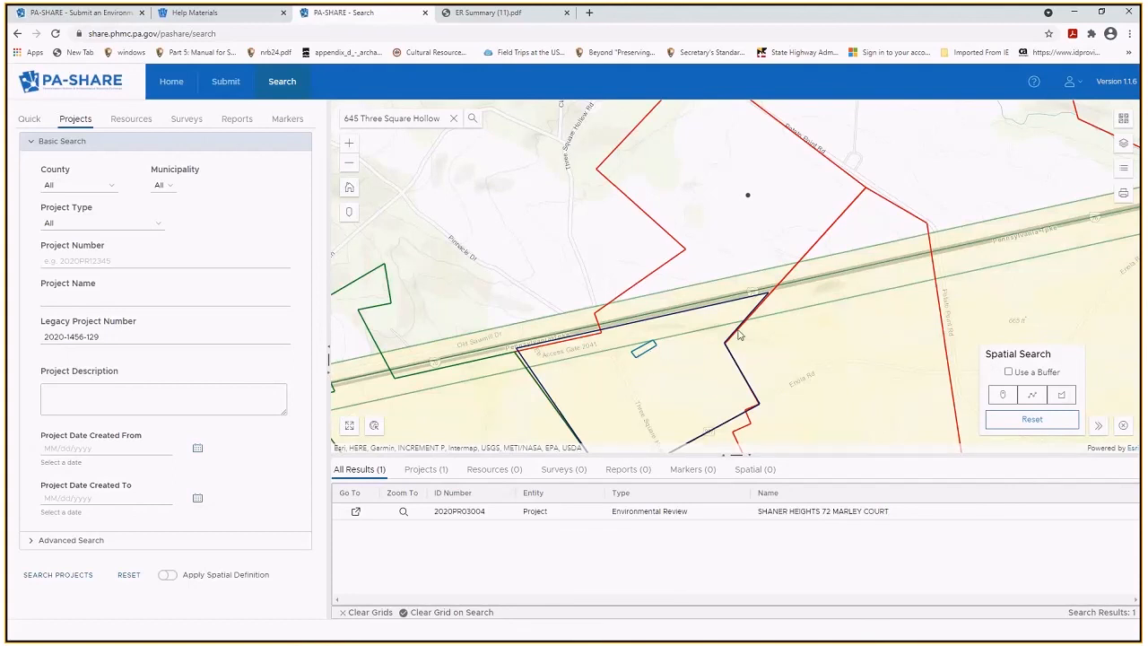
Zoom the map out to show Newburg and Lurgan Twp around the parcel.
click(349, 164)
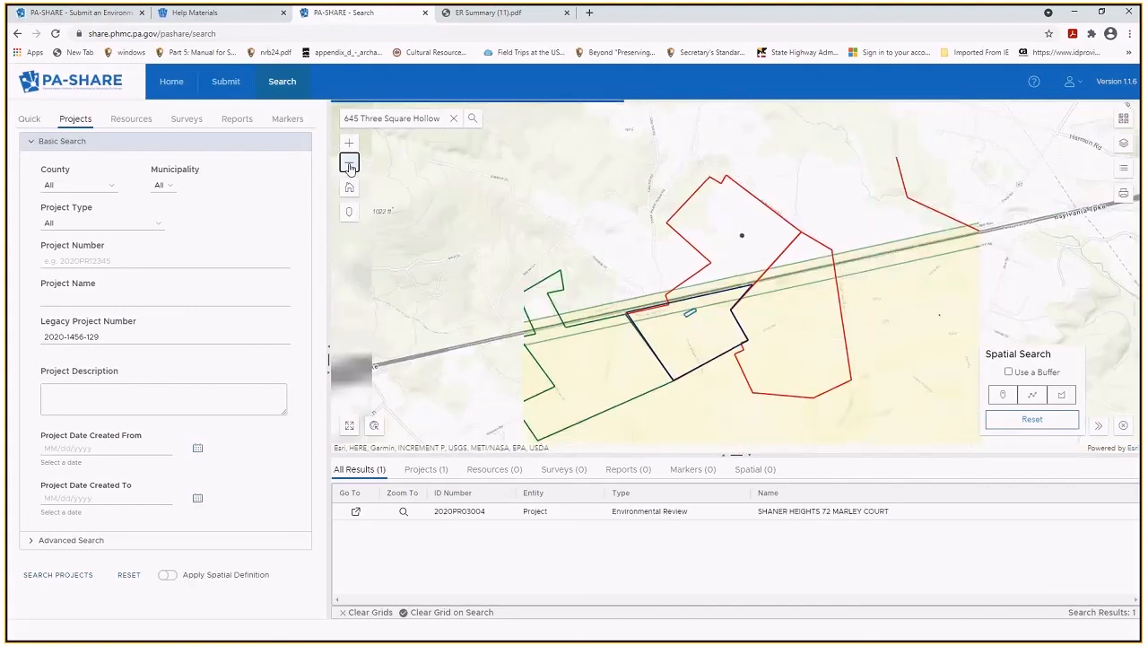
click(349, 166)
click(349, 165)
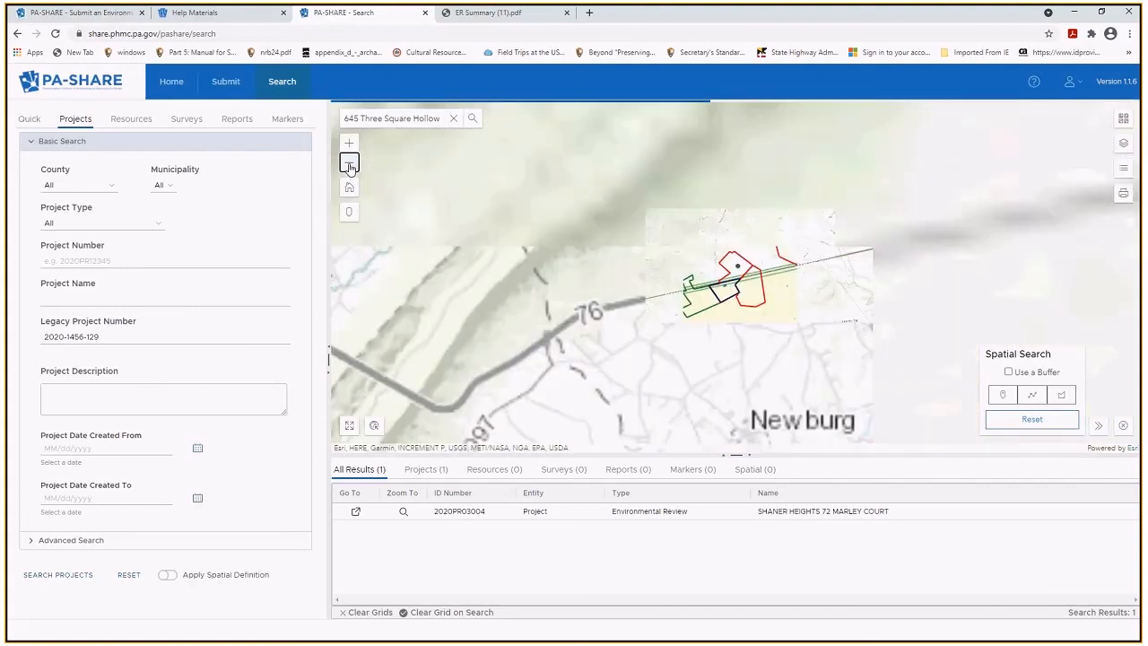
click(349, 165)
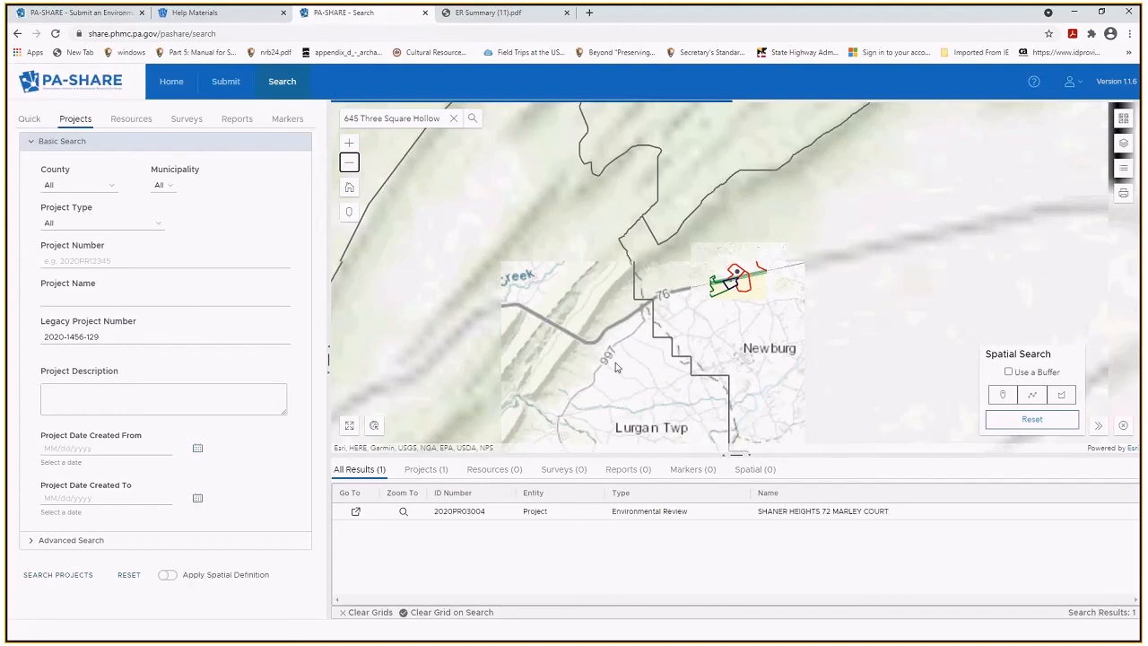
drag(685, 398, 585, 308)
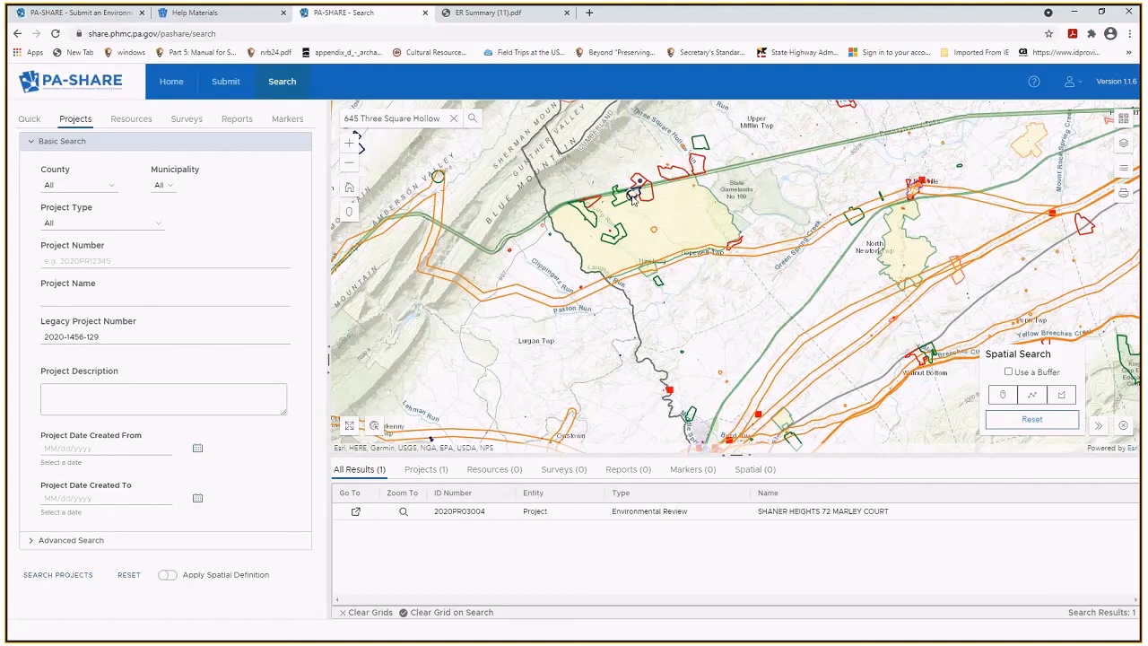
Identify the six features at one map spot and page through the Above Ground Resource records.
click(632, 199)
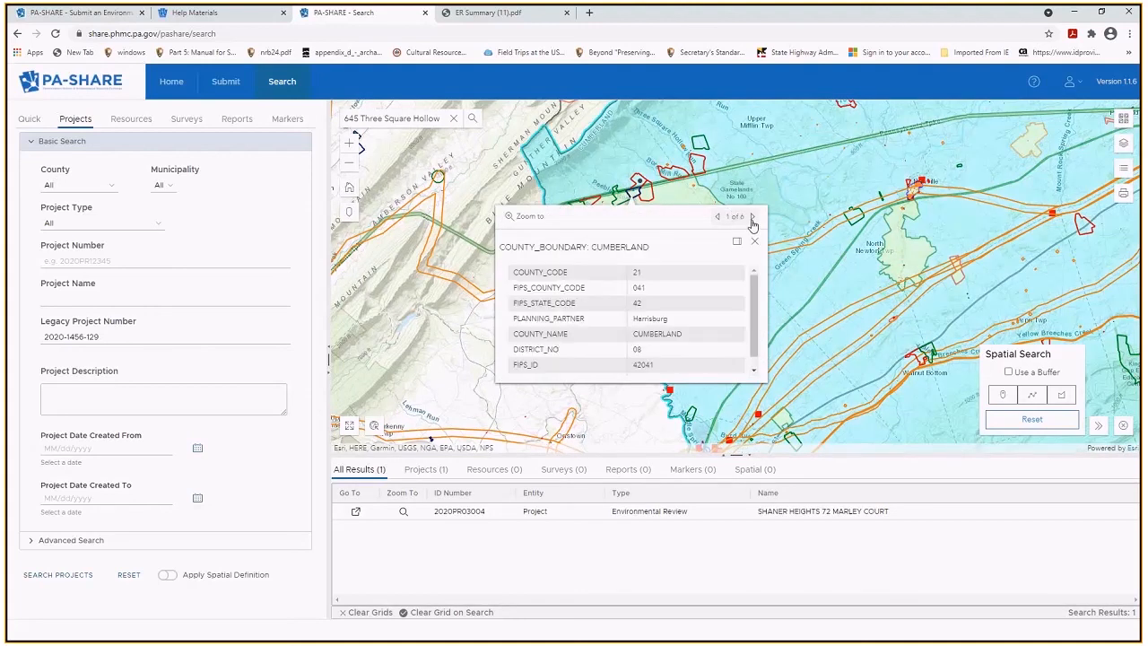
click(753, 218)
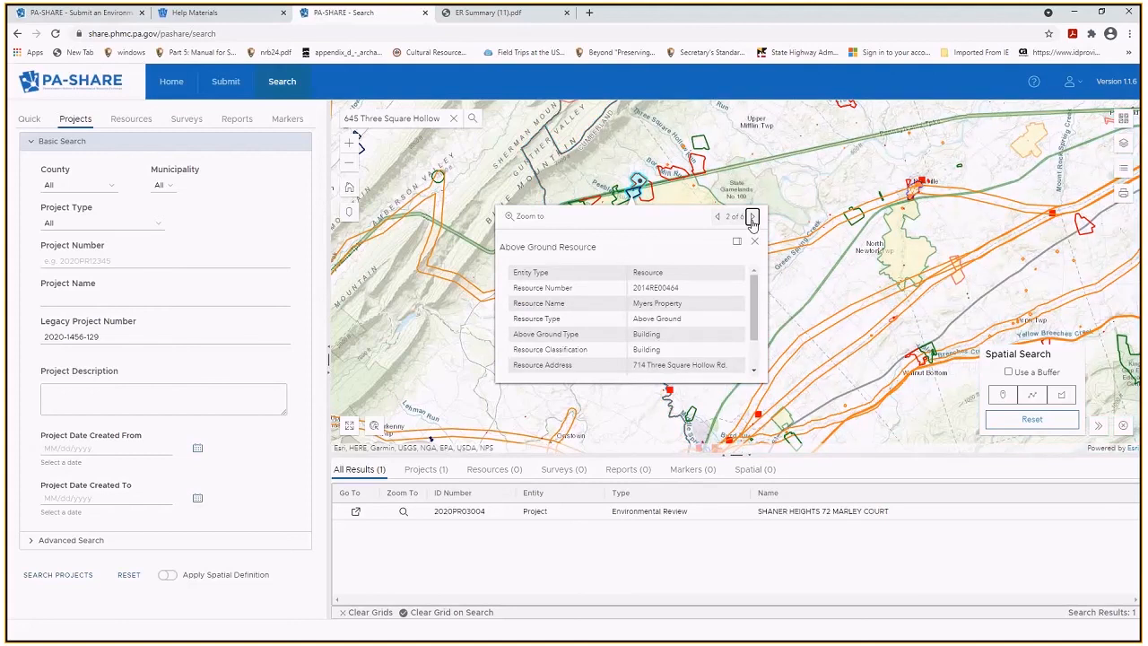
click(752, 218)
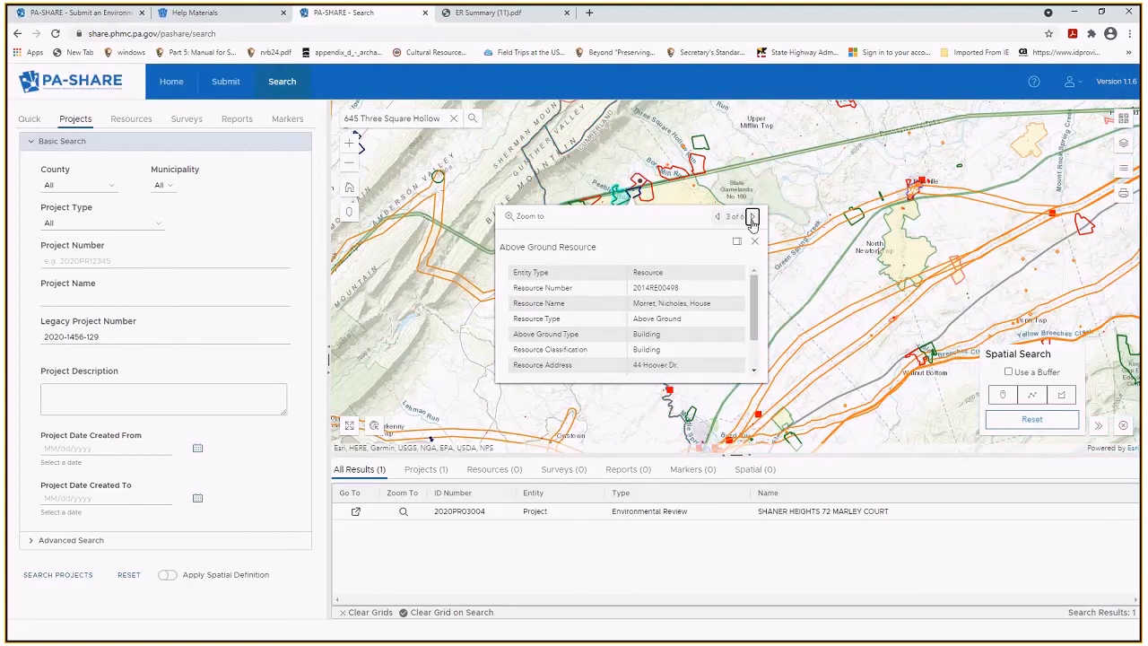
click(752, 218)
Open the Area of Potential Effect record's project details, which return 403 Access Forbidden.
click(752, 218)
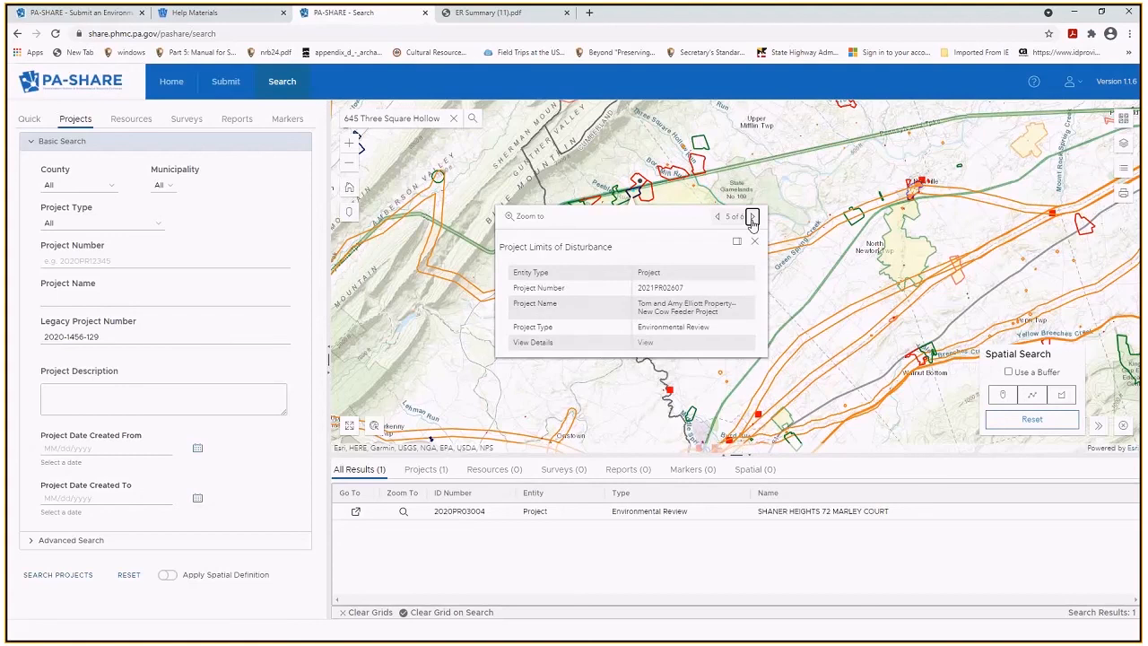
click(753, 218)
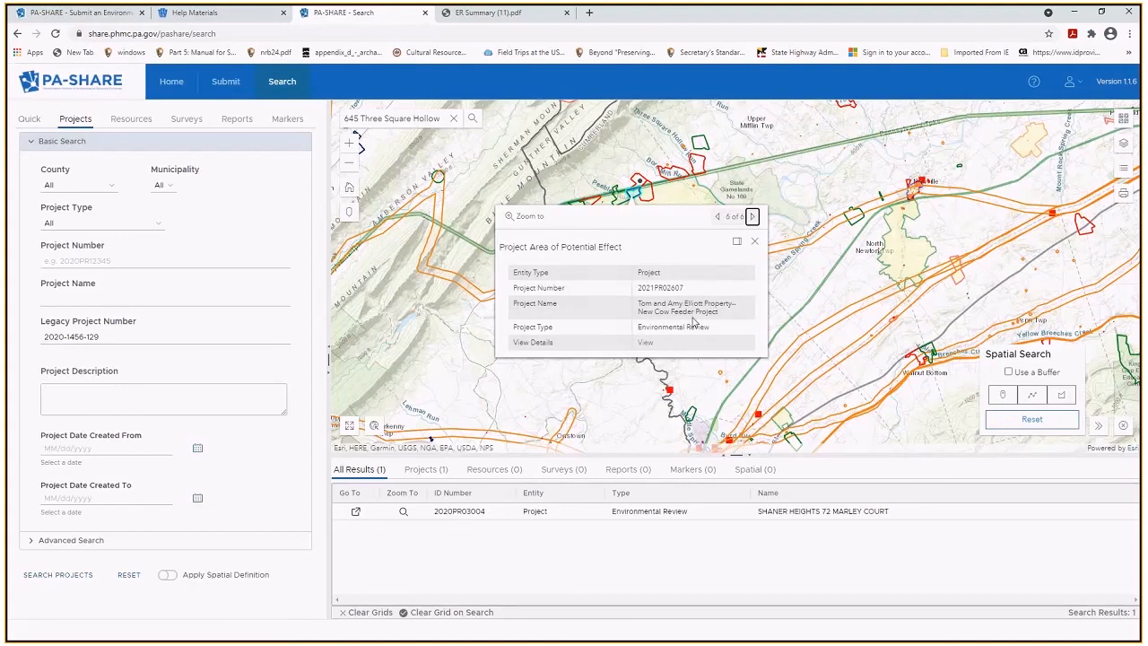
click(645, 345)
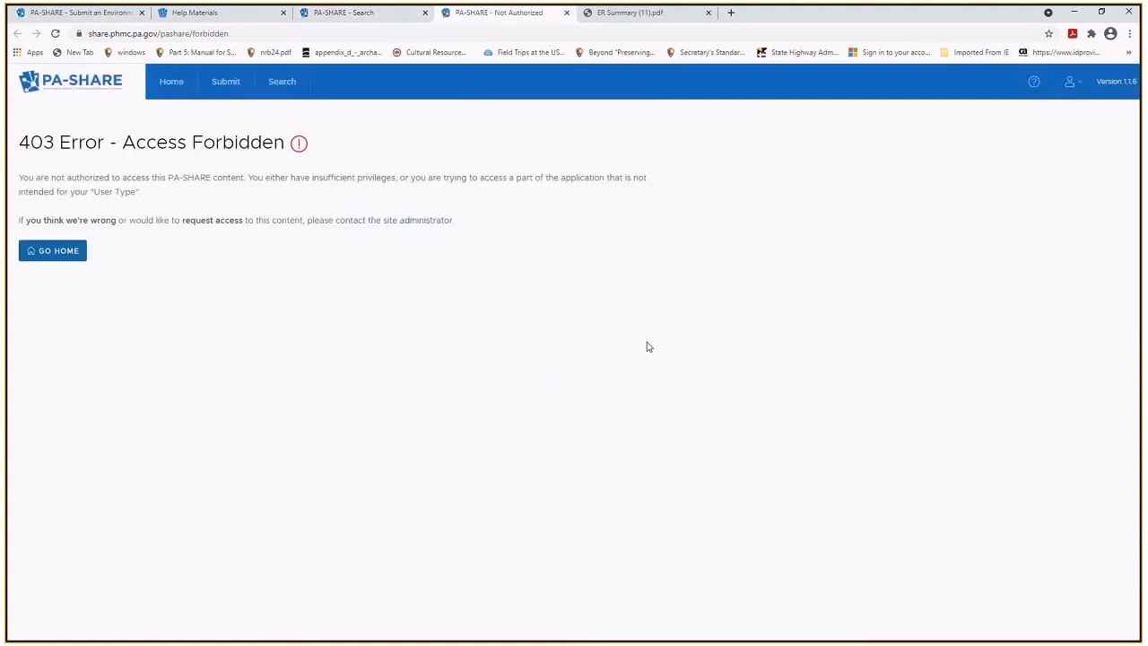
drag(648, 347, 421, 109)
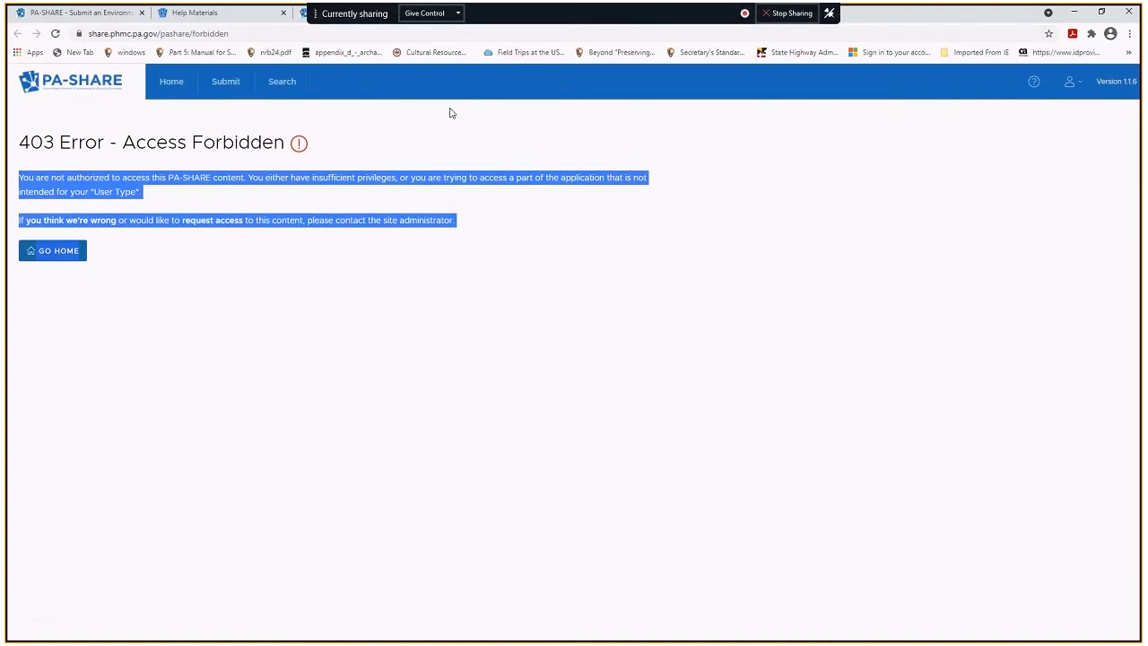
click(373, 13)
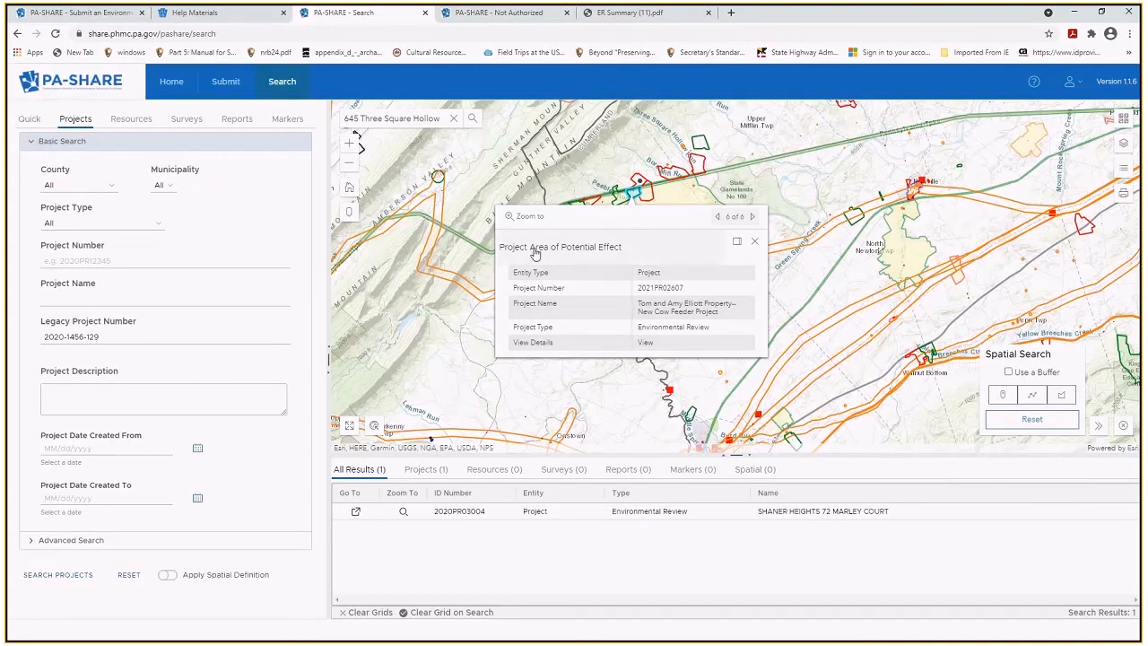
Start a Project Supplement submission from the Submit page.
click(180, 85)
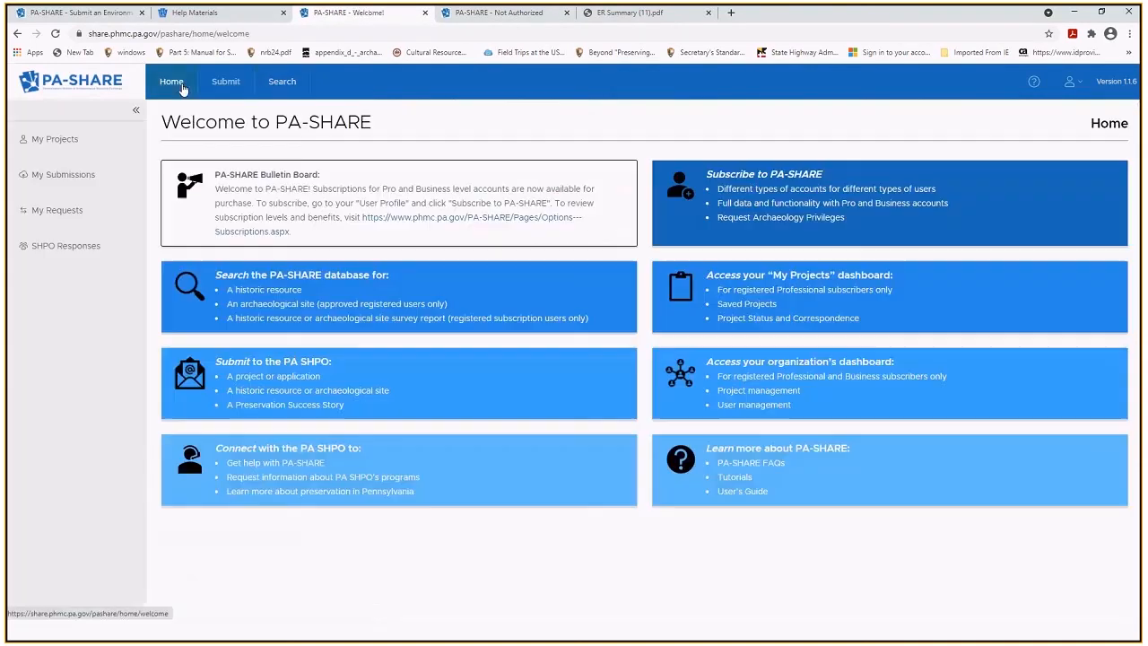
click(228, 82)
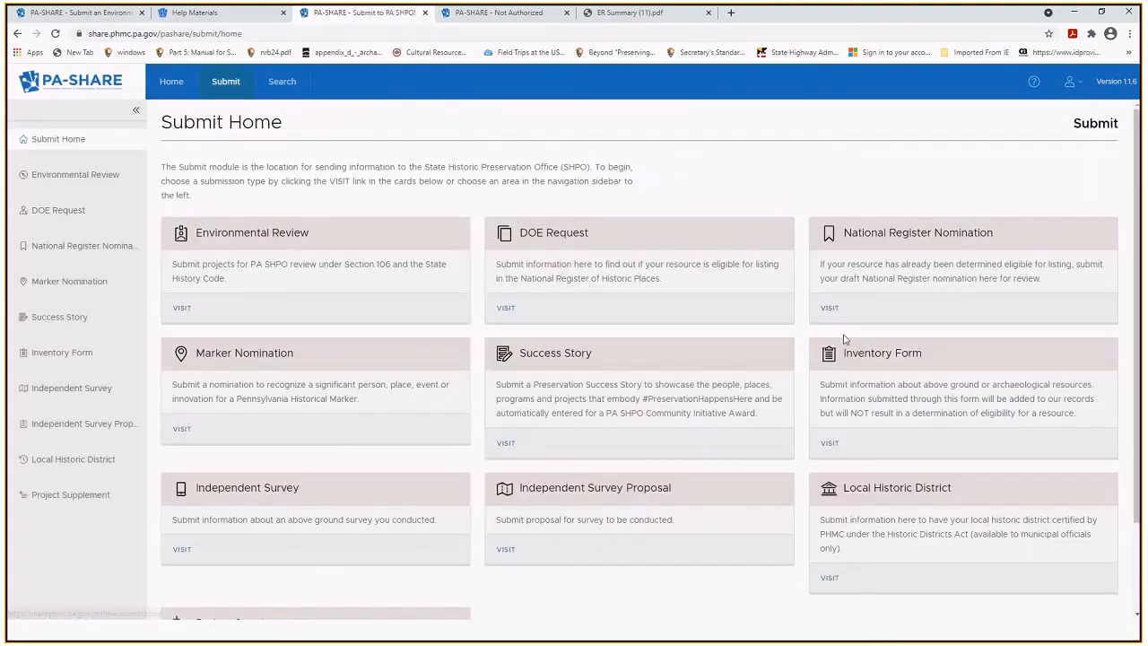
scroll(1138, 346, down, 1)
drag(1138, 345, 1137, 408)
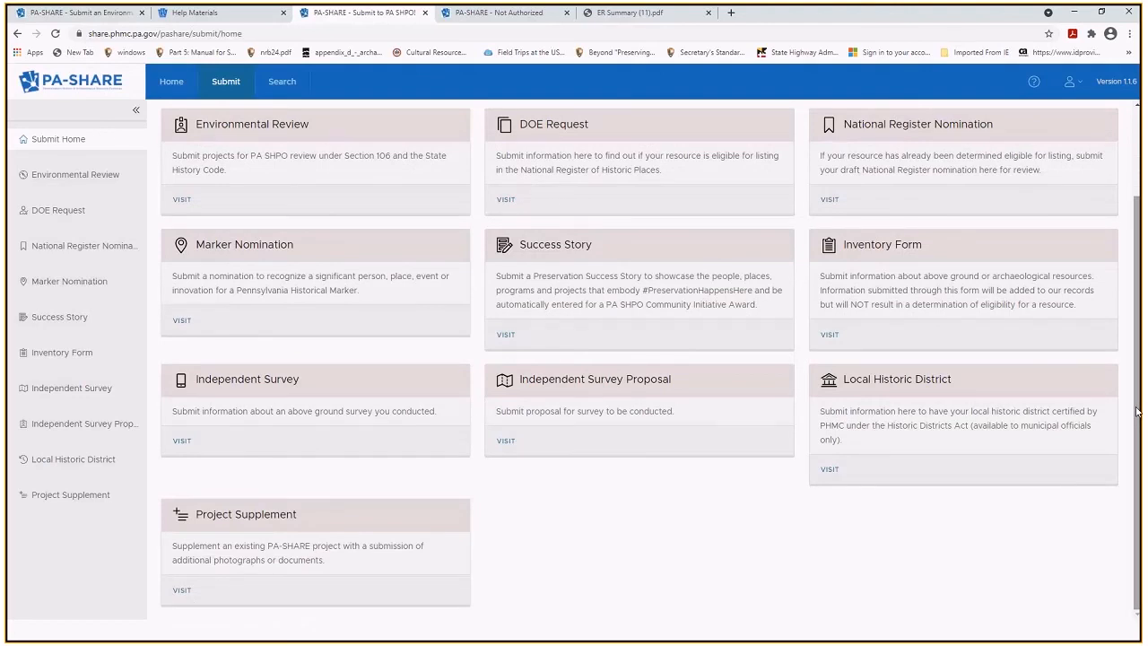
click(182, 590)
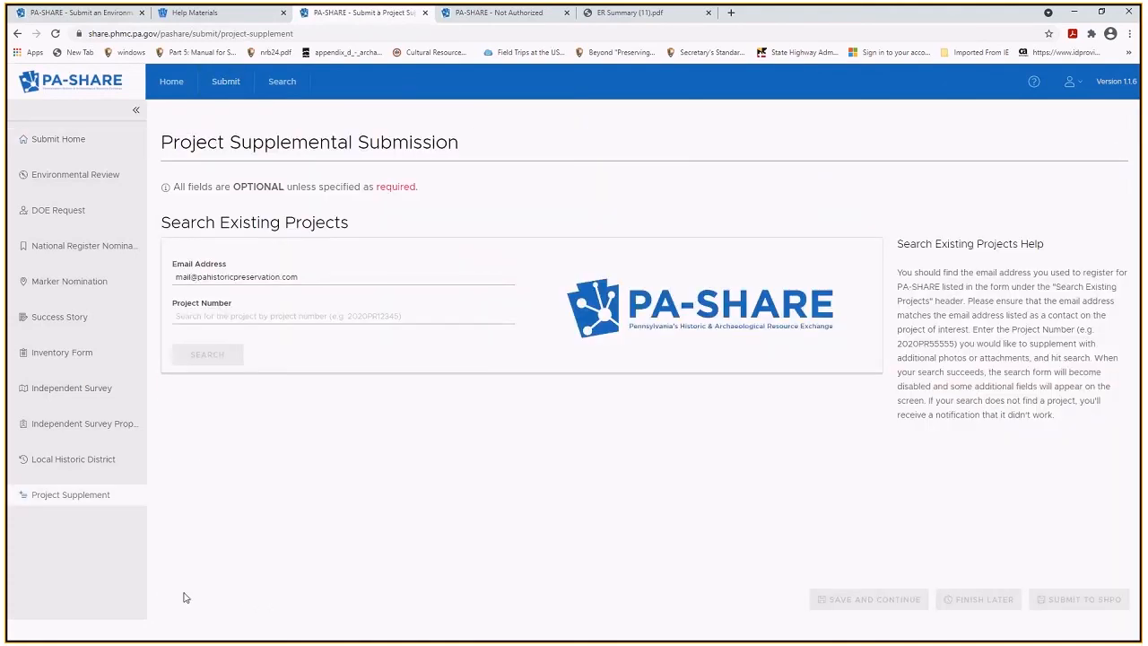
Look up project number 2020PR03004, which finds no match.
click(262, 318)
text(2020PR03004)
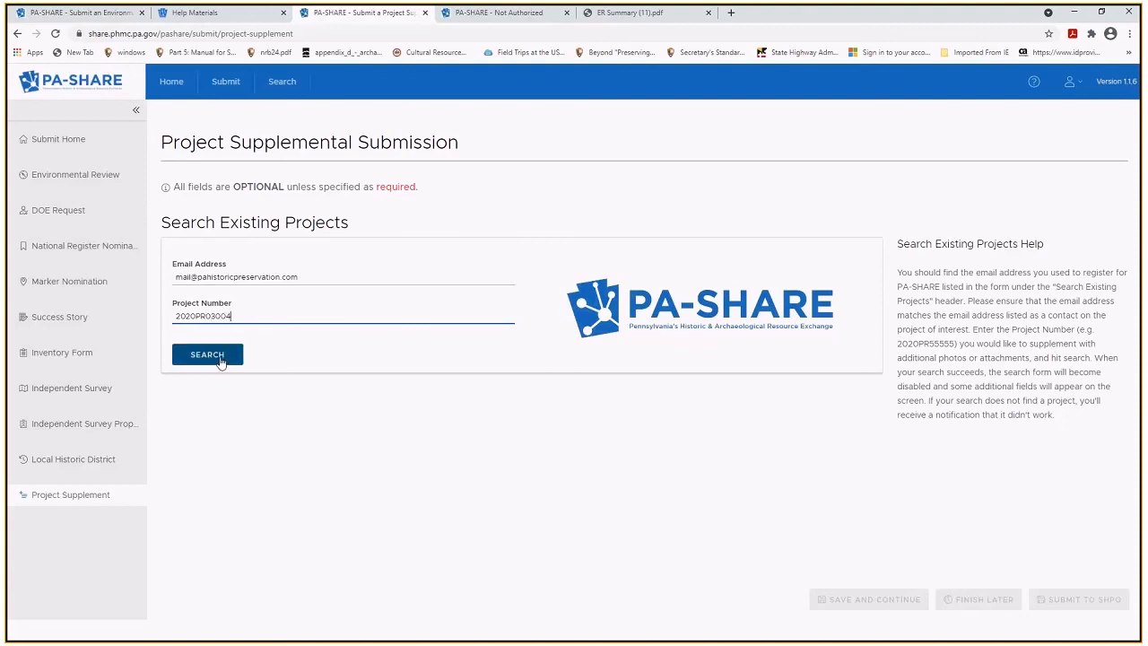
click(221, 361)
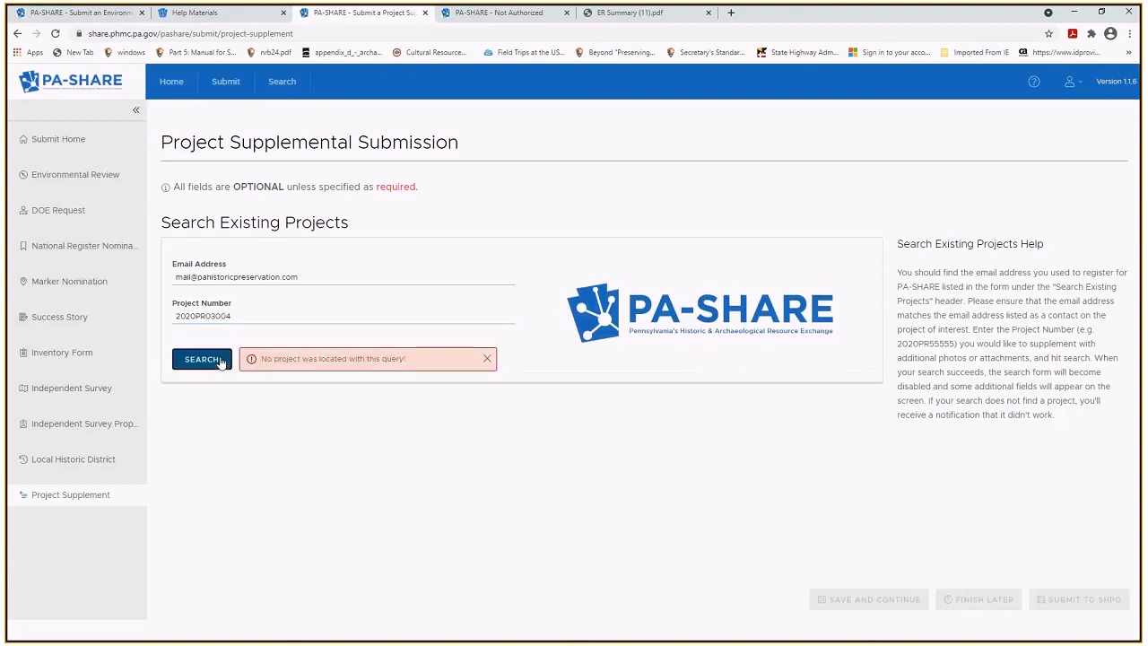
Look up project number 1992PR18144, find no match, and clear the field.
click(252, 314)
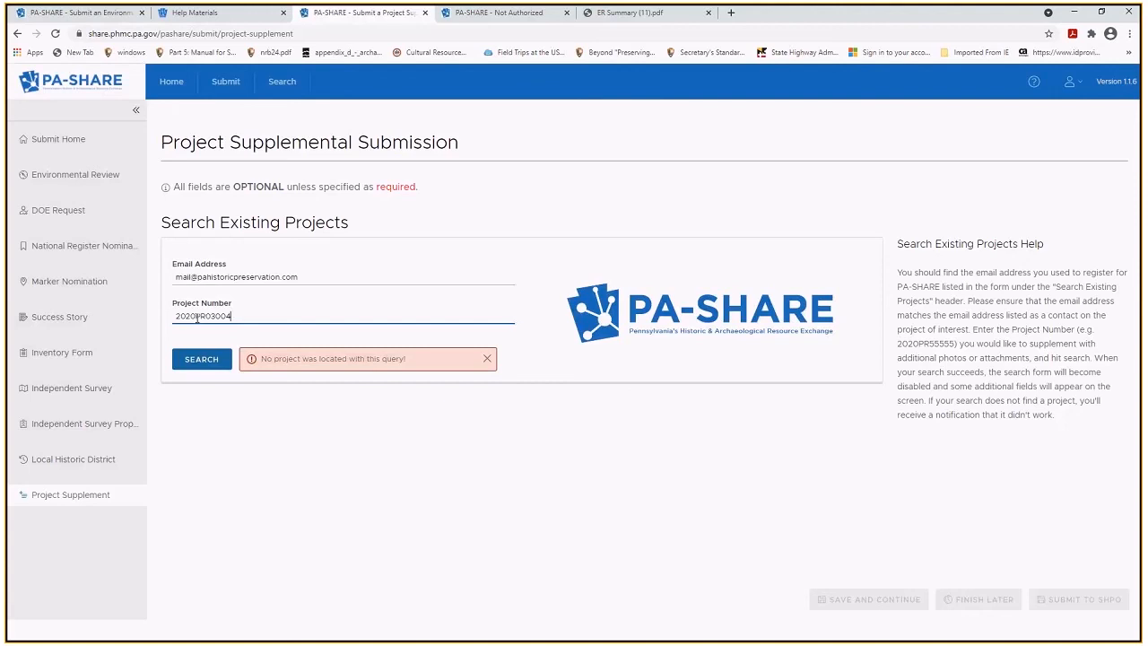
key(BackSpace)
key(BackSpace)
key(BackSpace)
key(BackSpace)
key(BackSpace)
key(BackSpace)
key(BackSpace)
key(BackSpace)
key(BackSpace)
key(BackSpace)
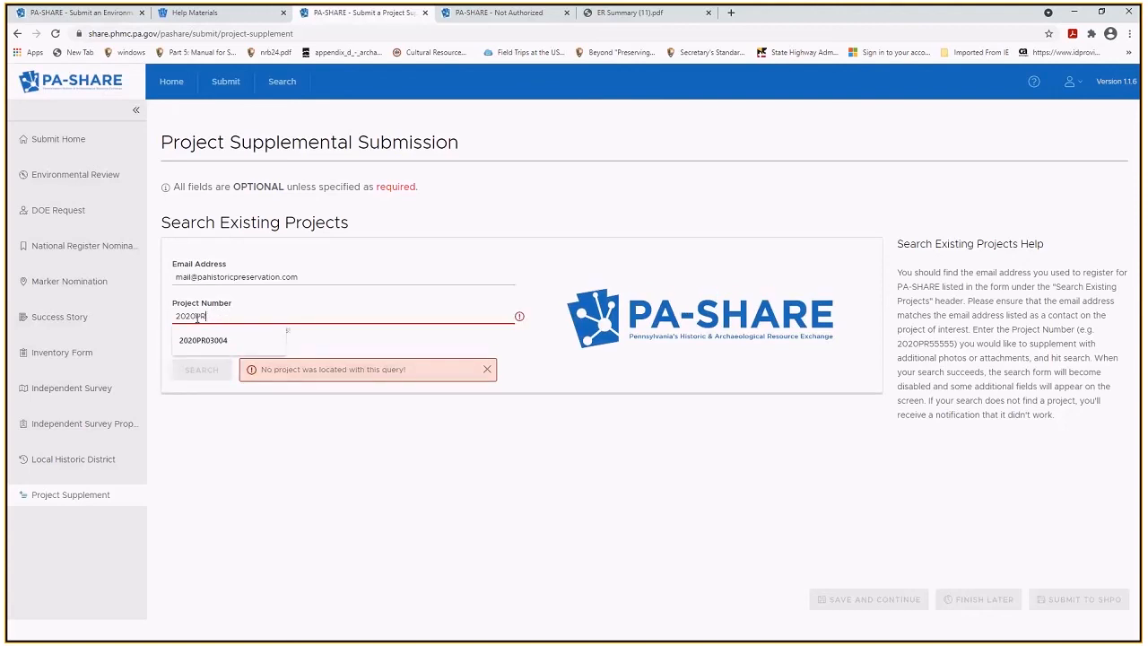
key(BackSpace)
text(1992PR)
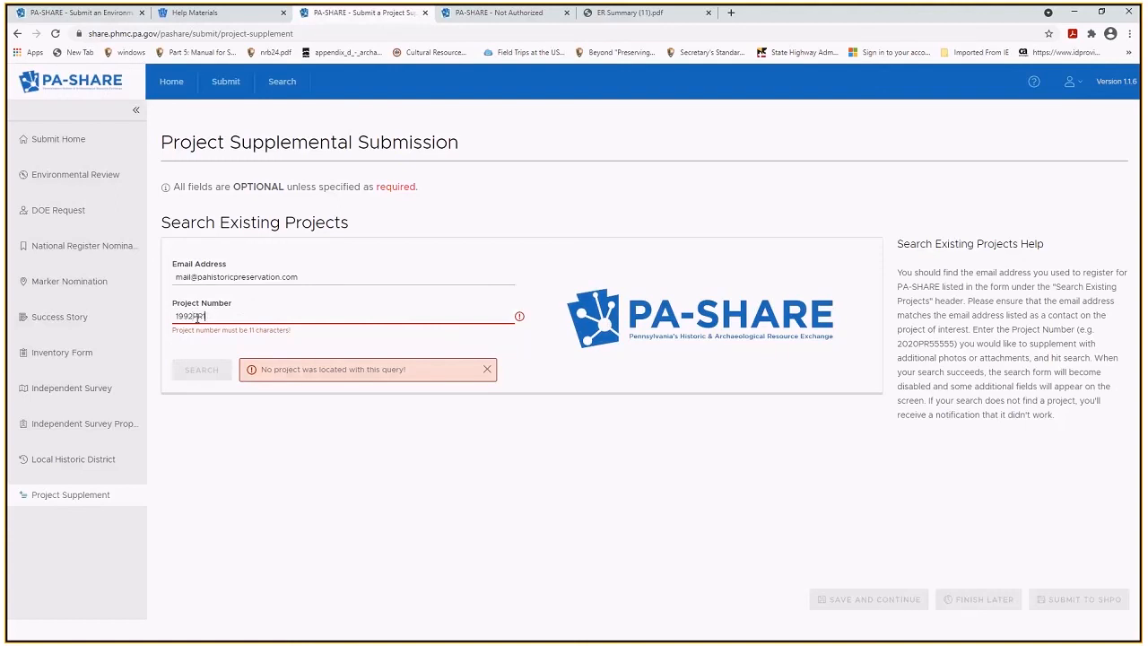
text(18144)
click(212, 362)
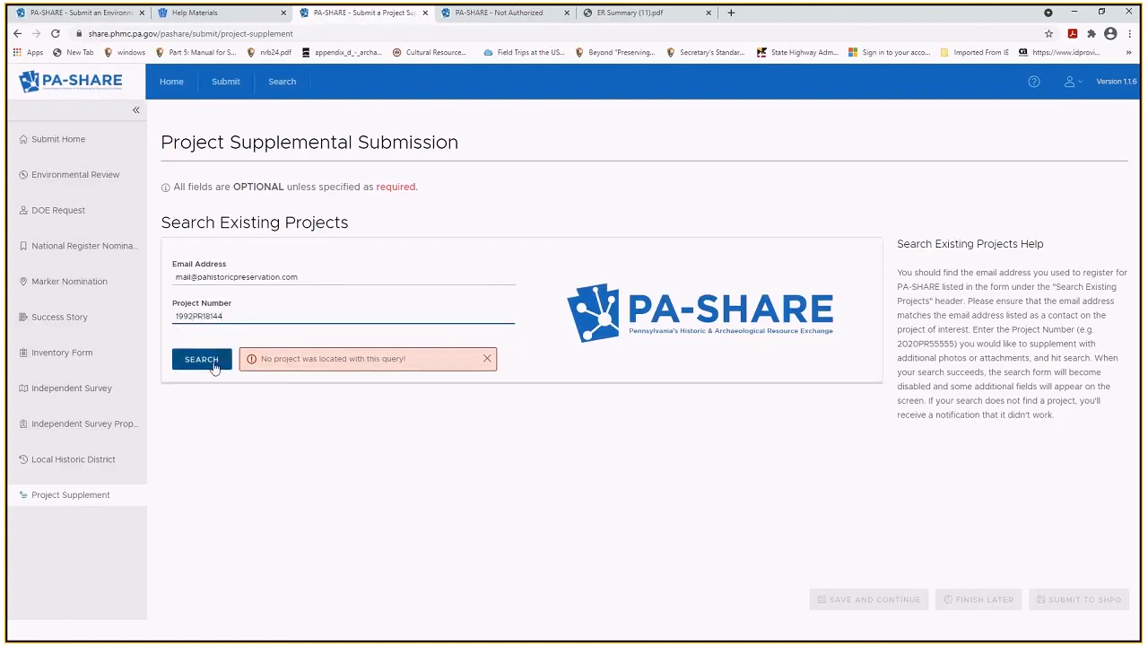
double_click(241, 316)
key(BackSpace)
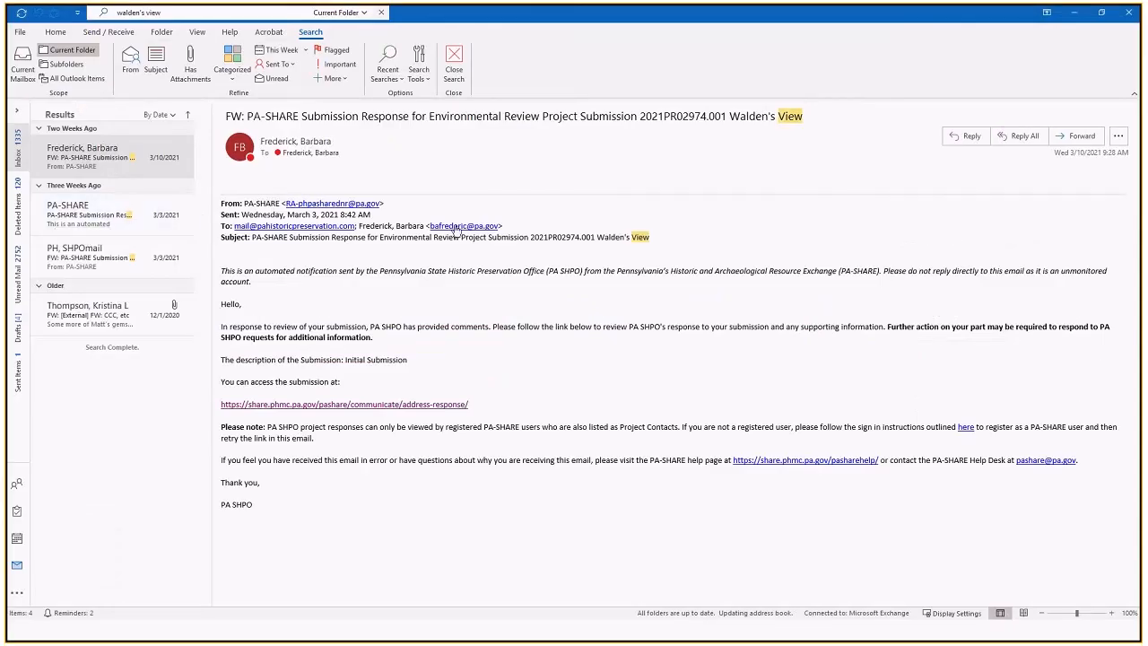
drag(706, 117, 640, 117)
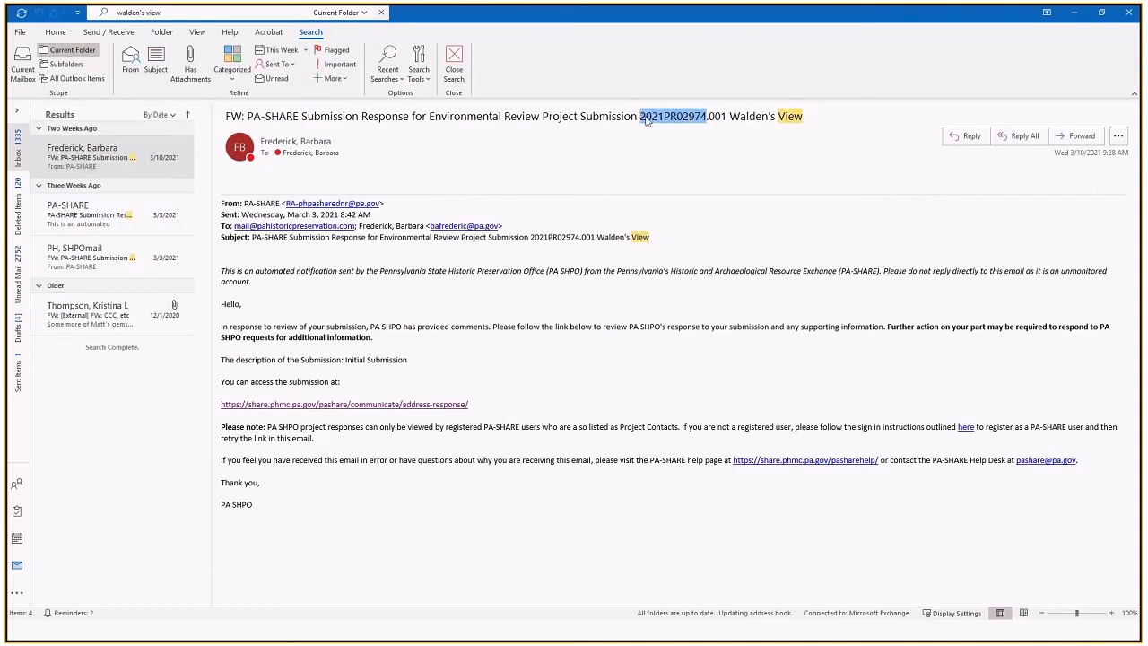
right_click(649, 117)
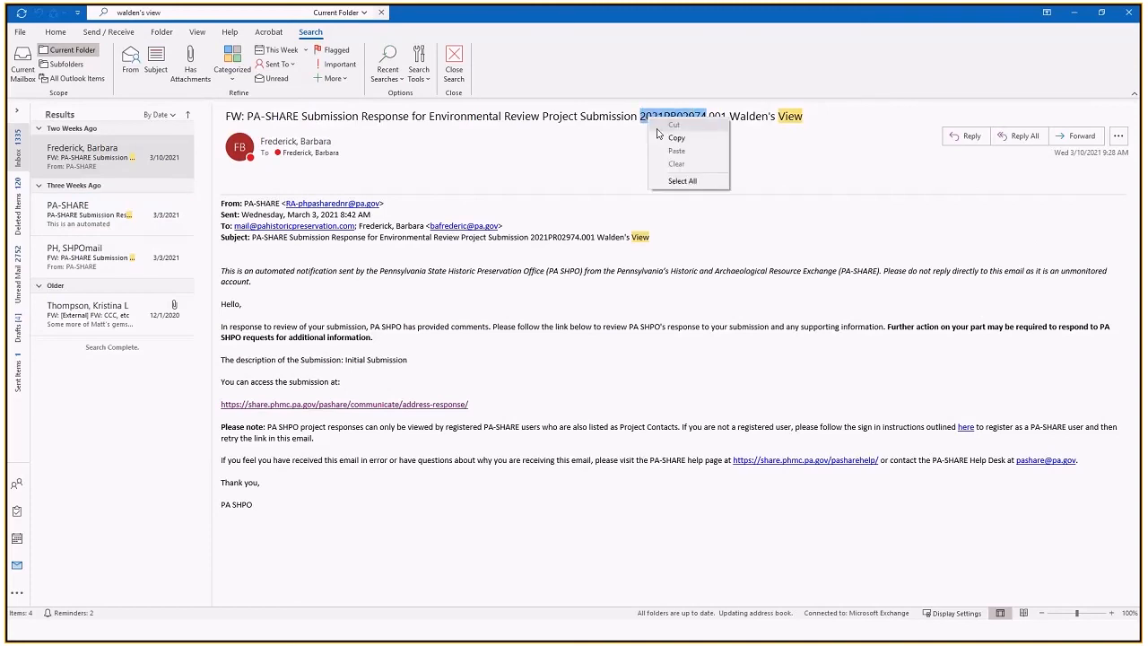
click(677, 137)
click(1074, 13)
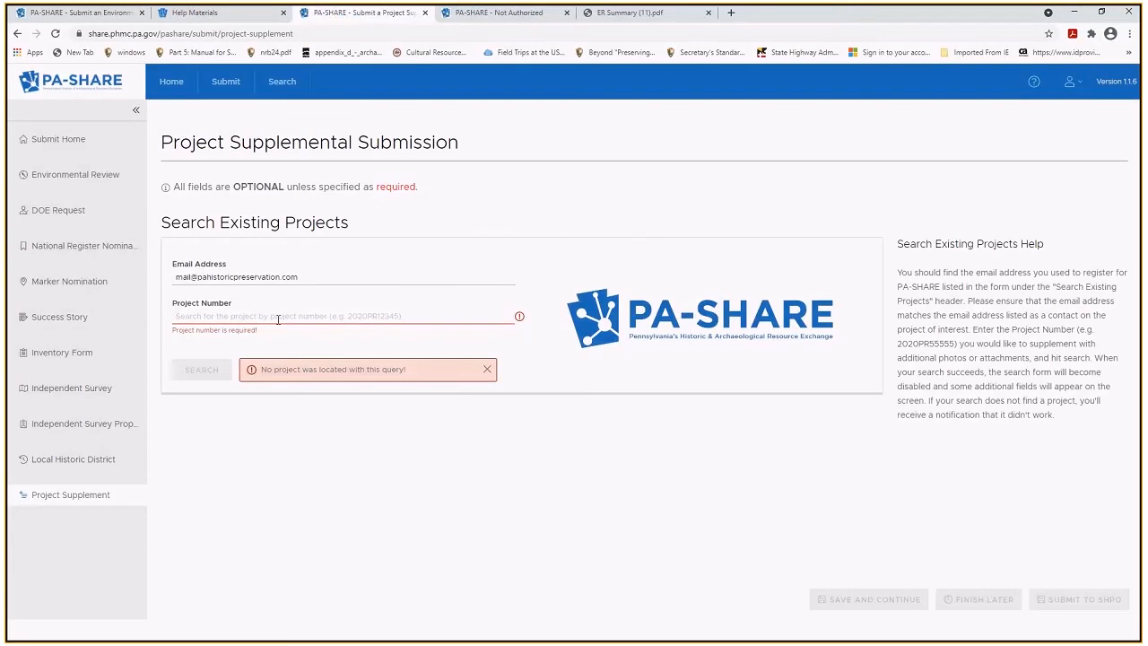
right_click(278, 318)
click(296, 391)
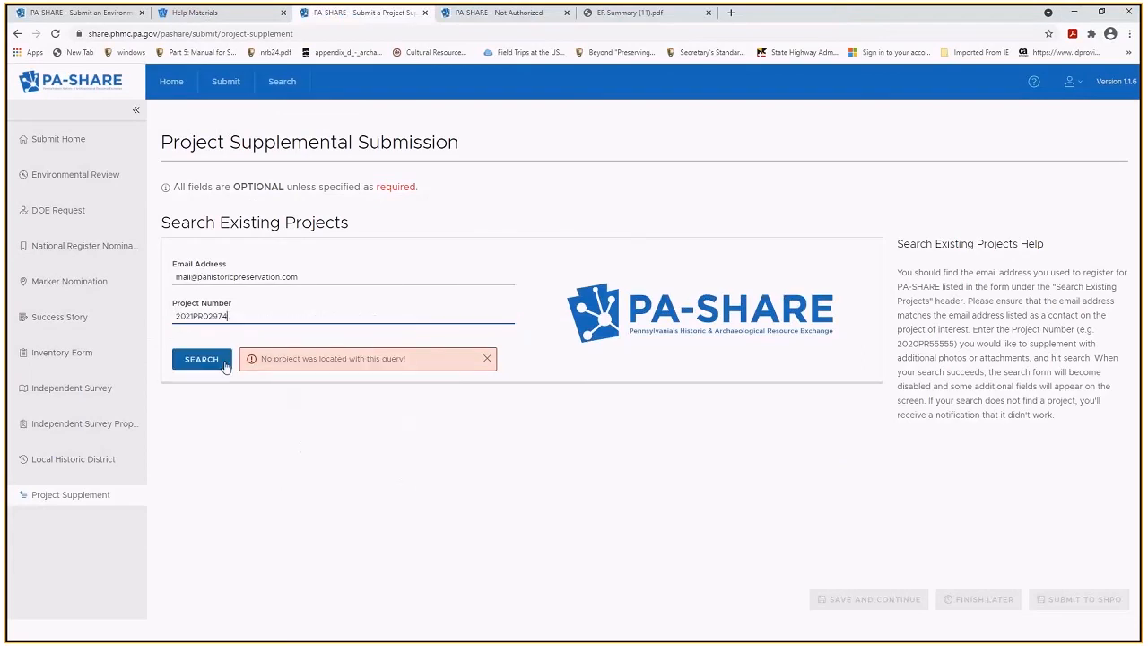
click(201, 360)
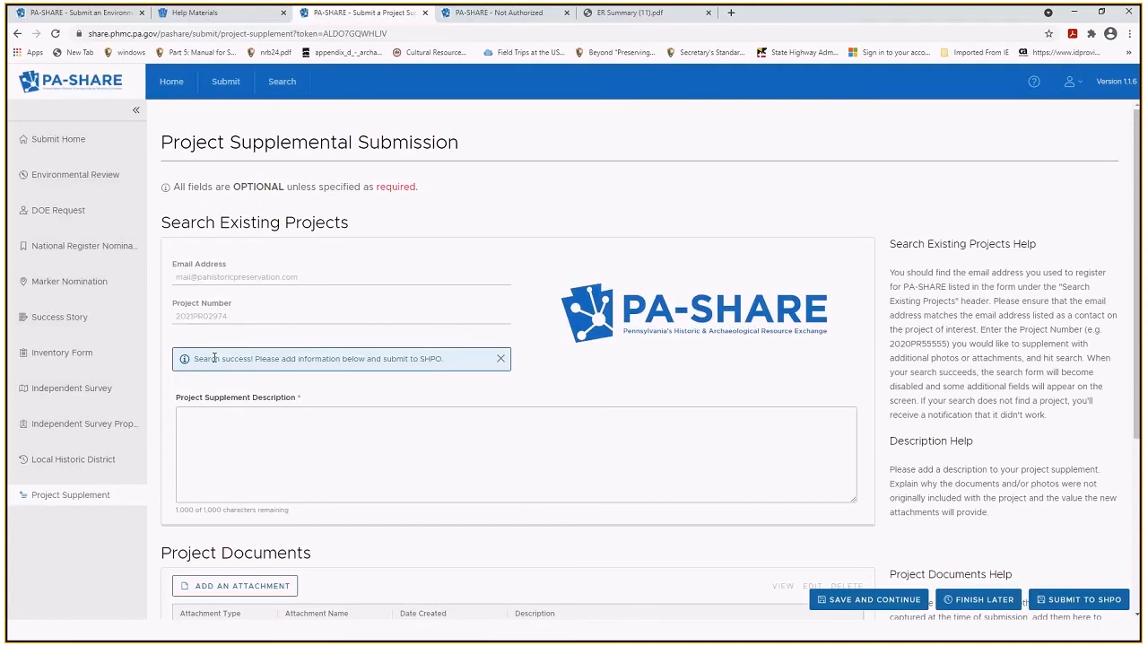
click(200, 477)
text(revised plans)
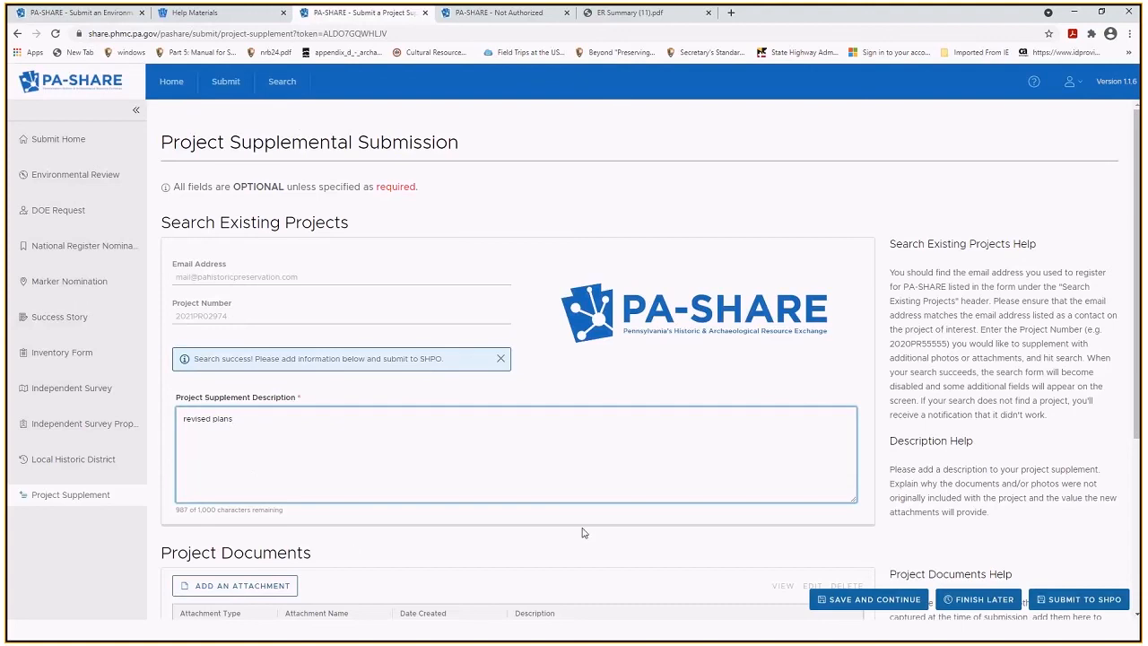
scroll(404, 453, down, 2)
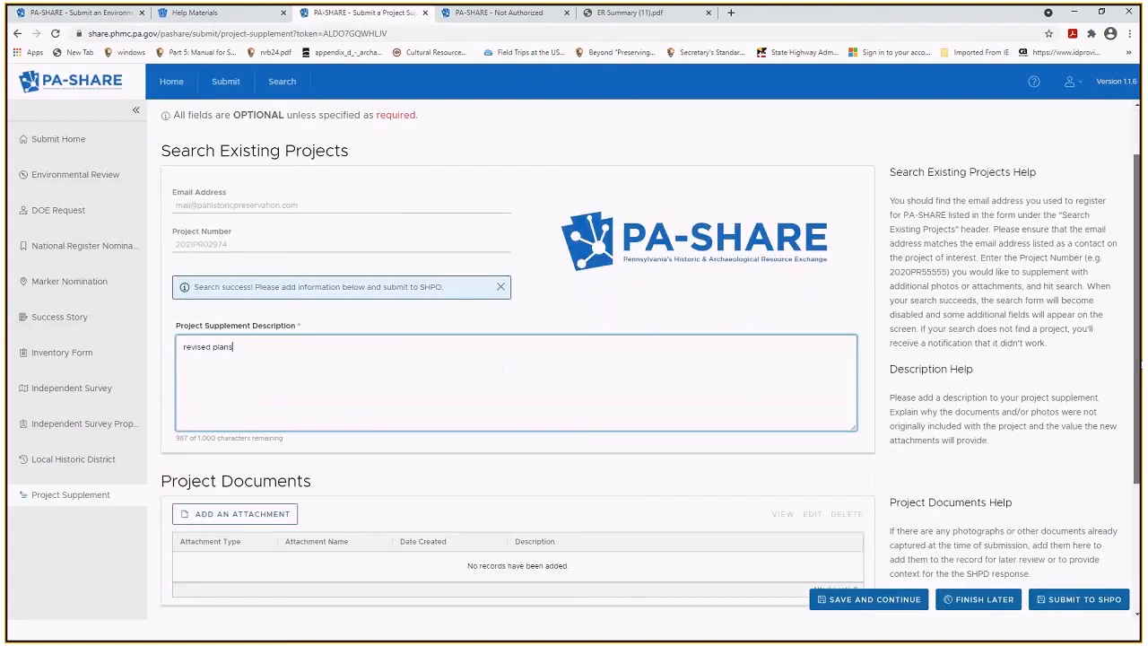
Attach the project PDF from local disk as a Document titled 'plans'.
click(260, 400)
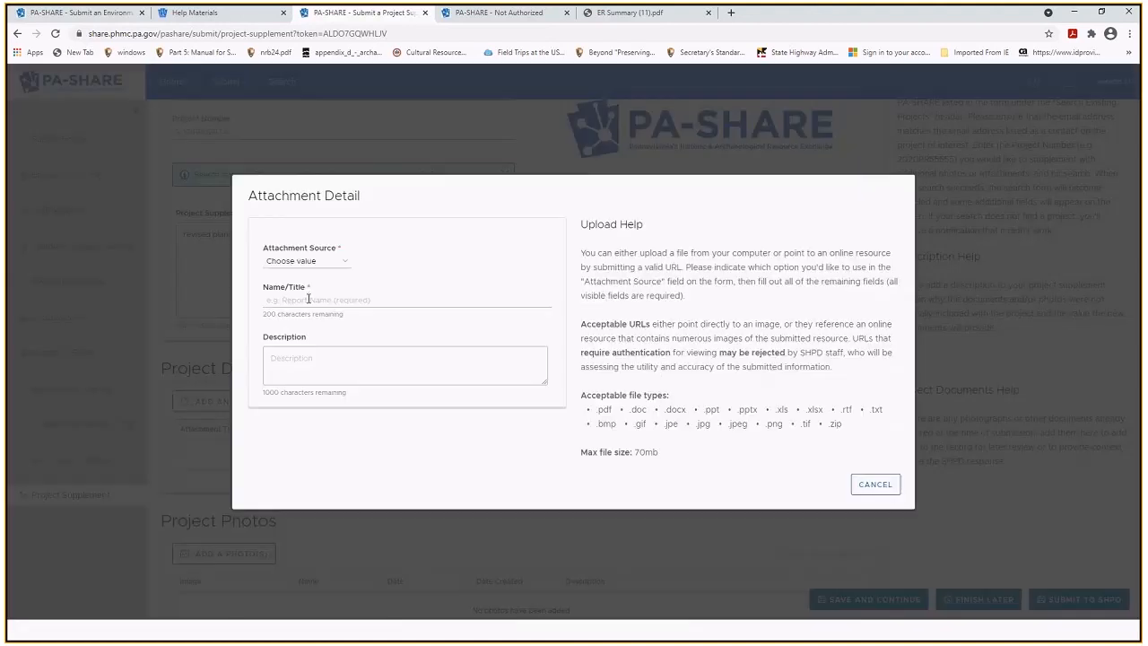
click(307, 261)
click(303, 284)
click(301, 287)
text(plans)
click(296, 338)
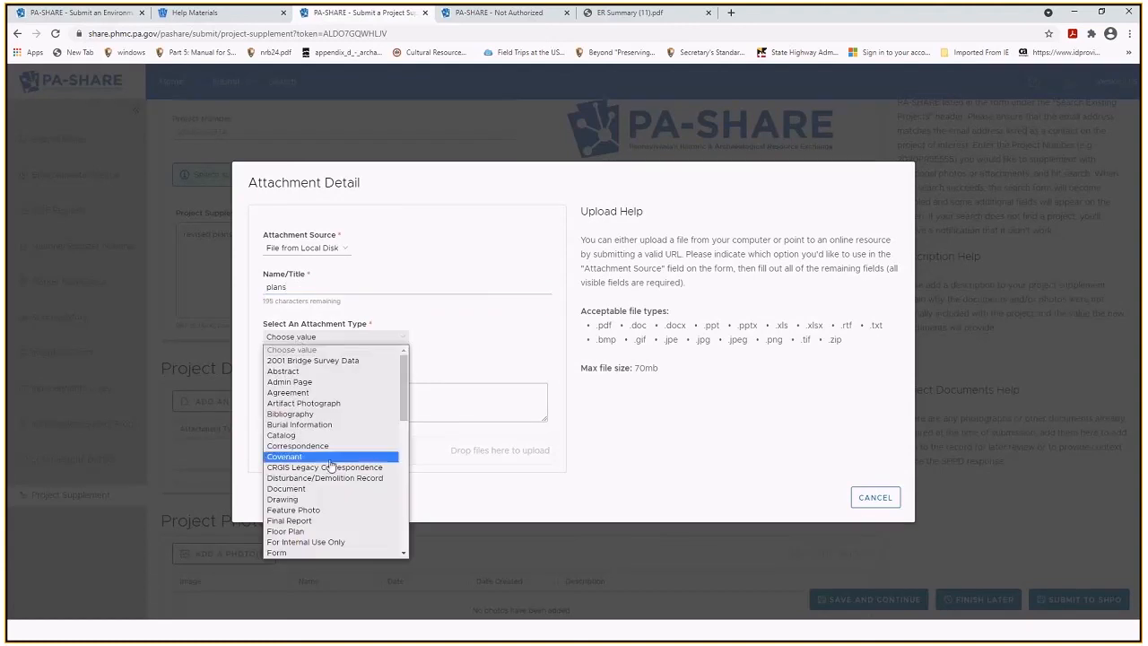
click(287, 489)
click(288, 458)
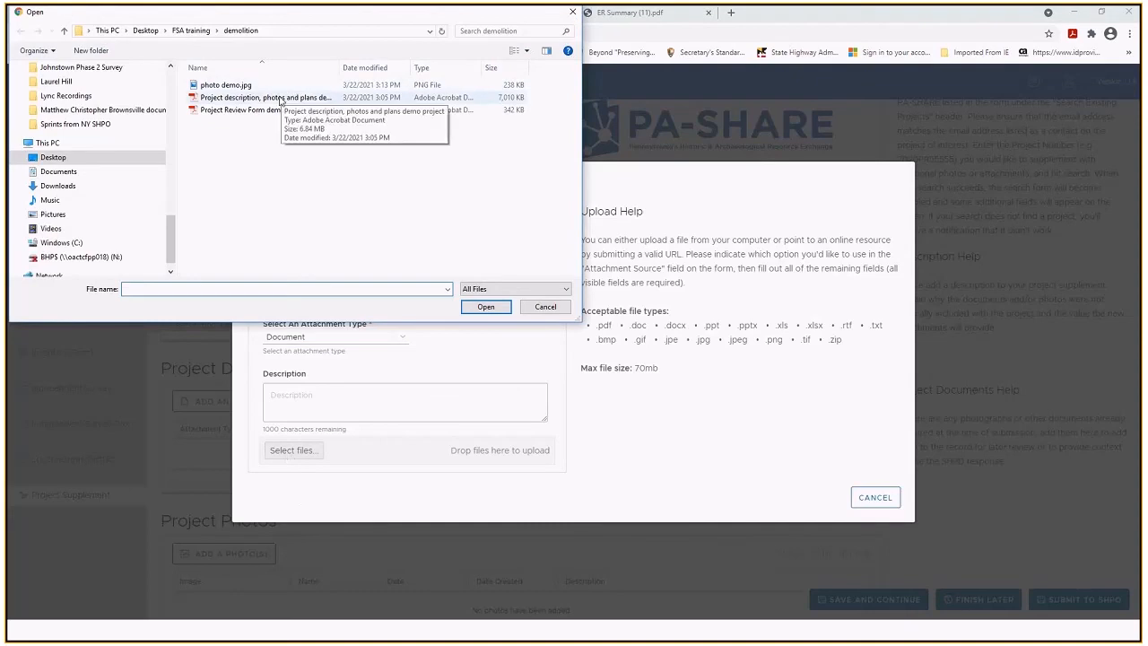
double_click(274, 110)
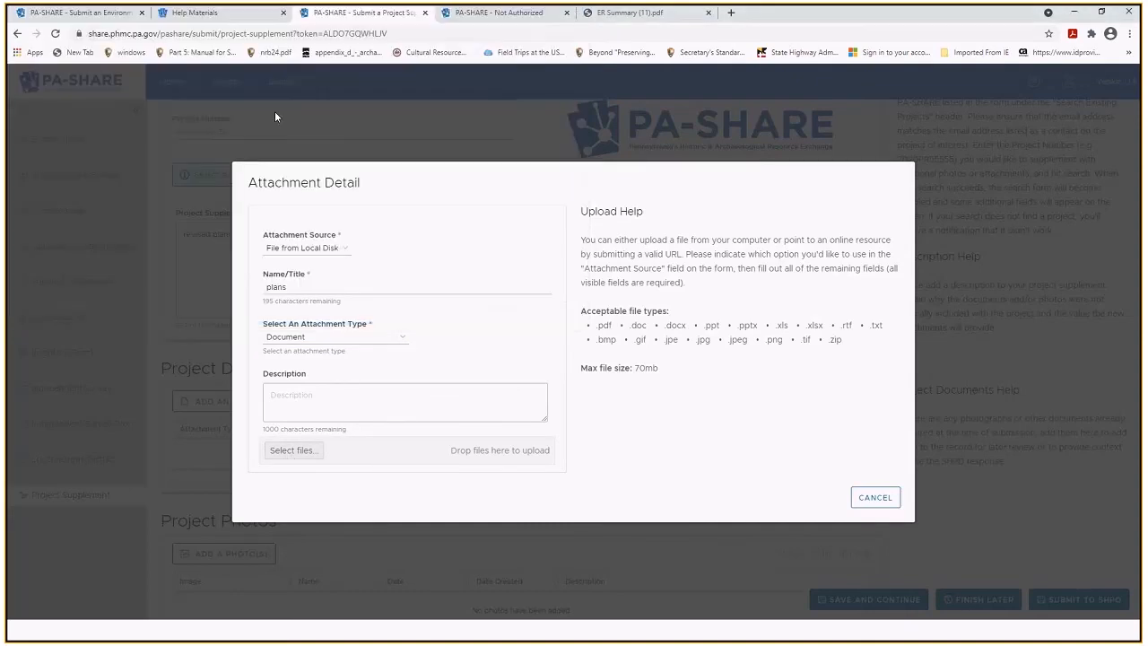
click(537, 479)
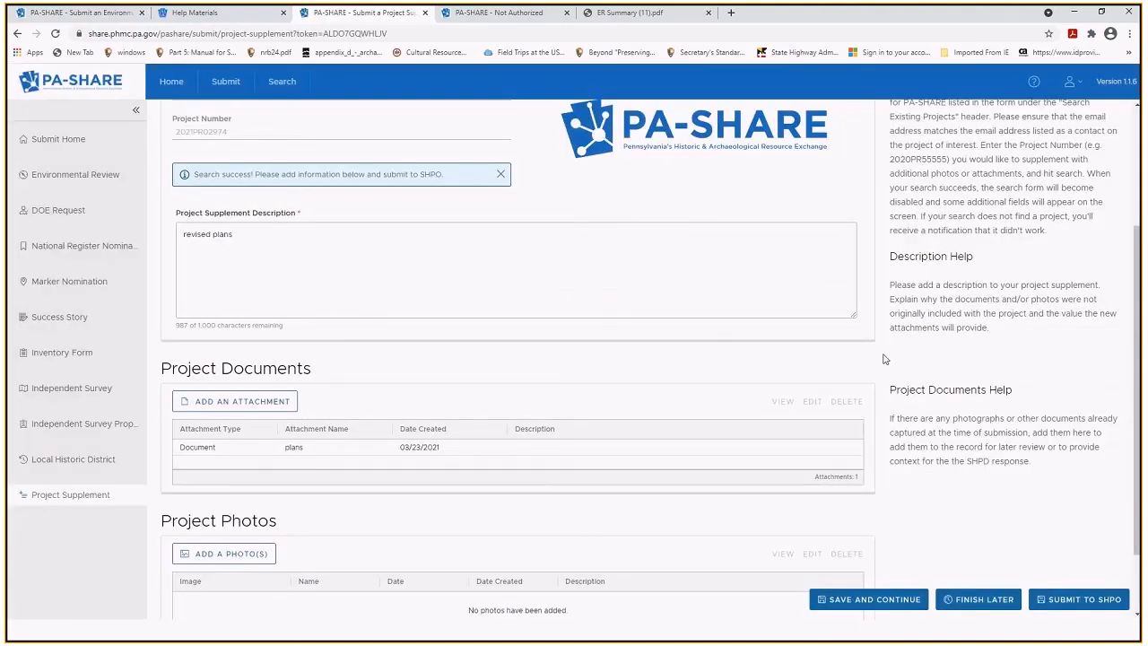
Submit the project supplement to SHPO.
drag(1139, 265, 1137, 197)
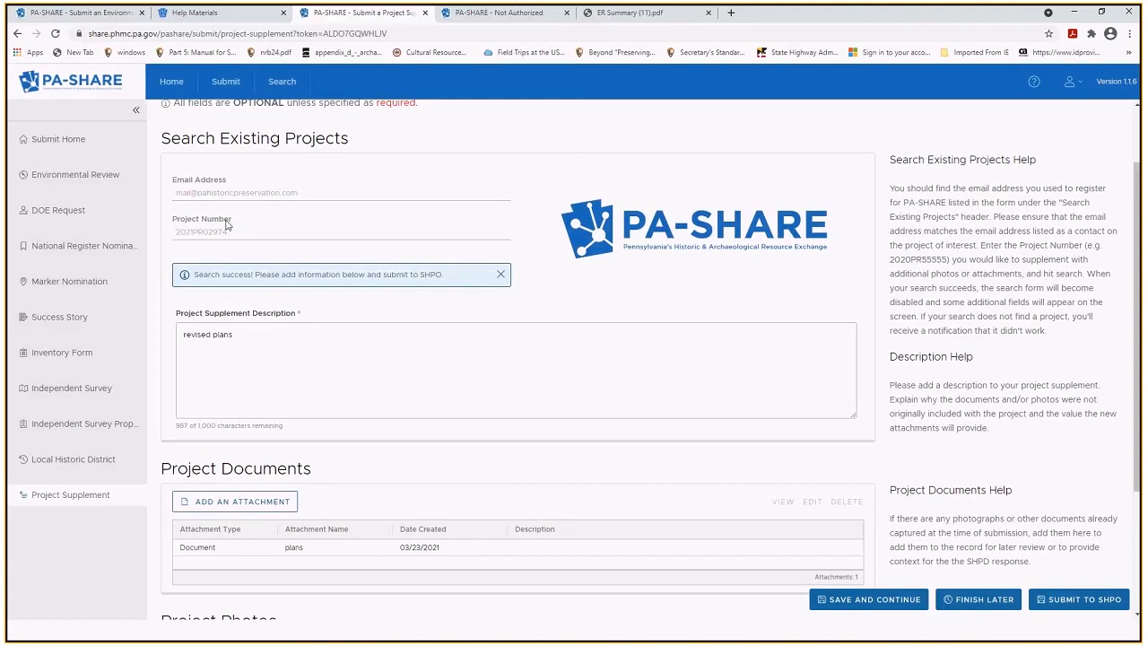
drag(1136, 370, 1135, 511)
click(1073, 599)
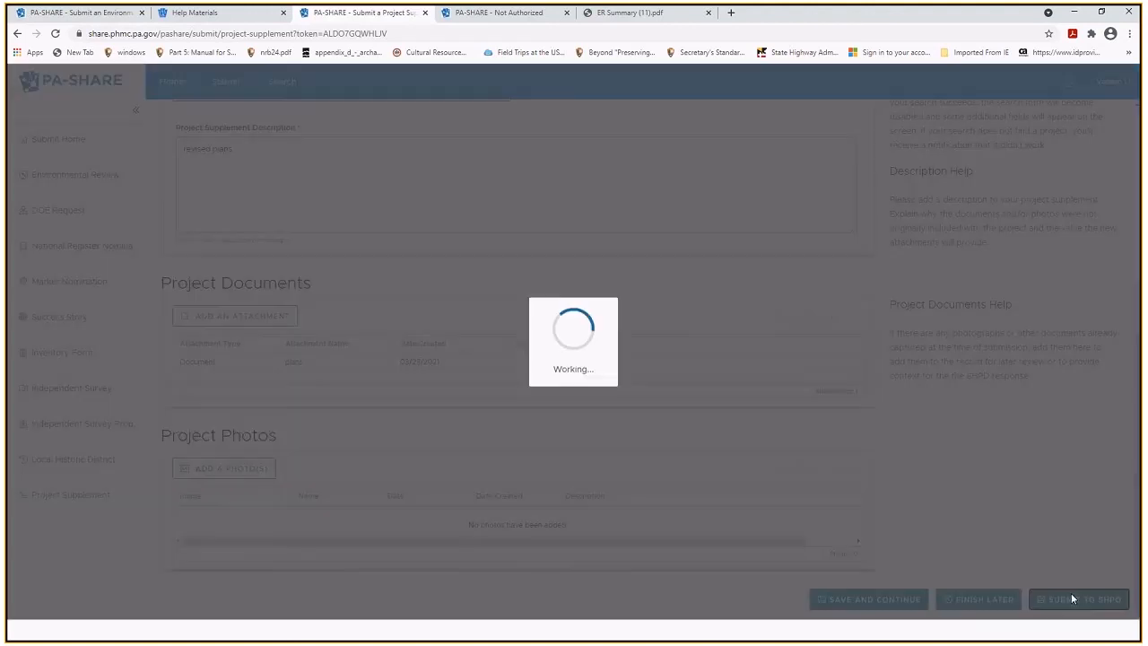